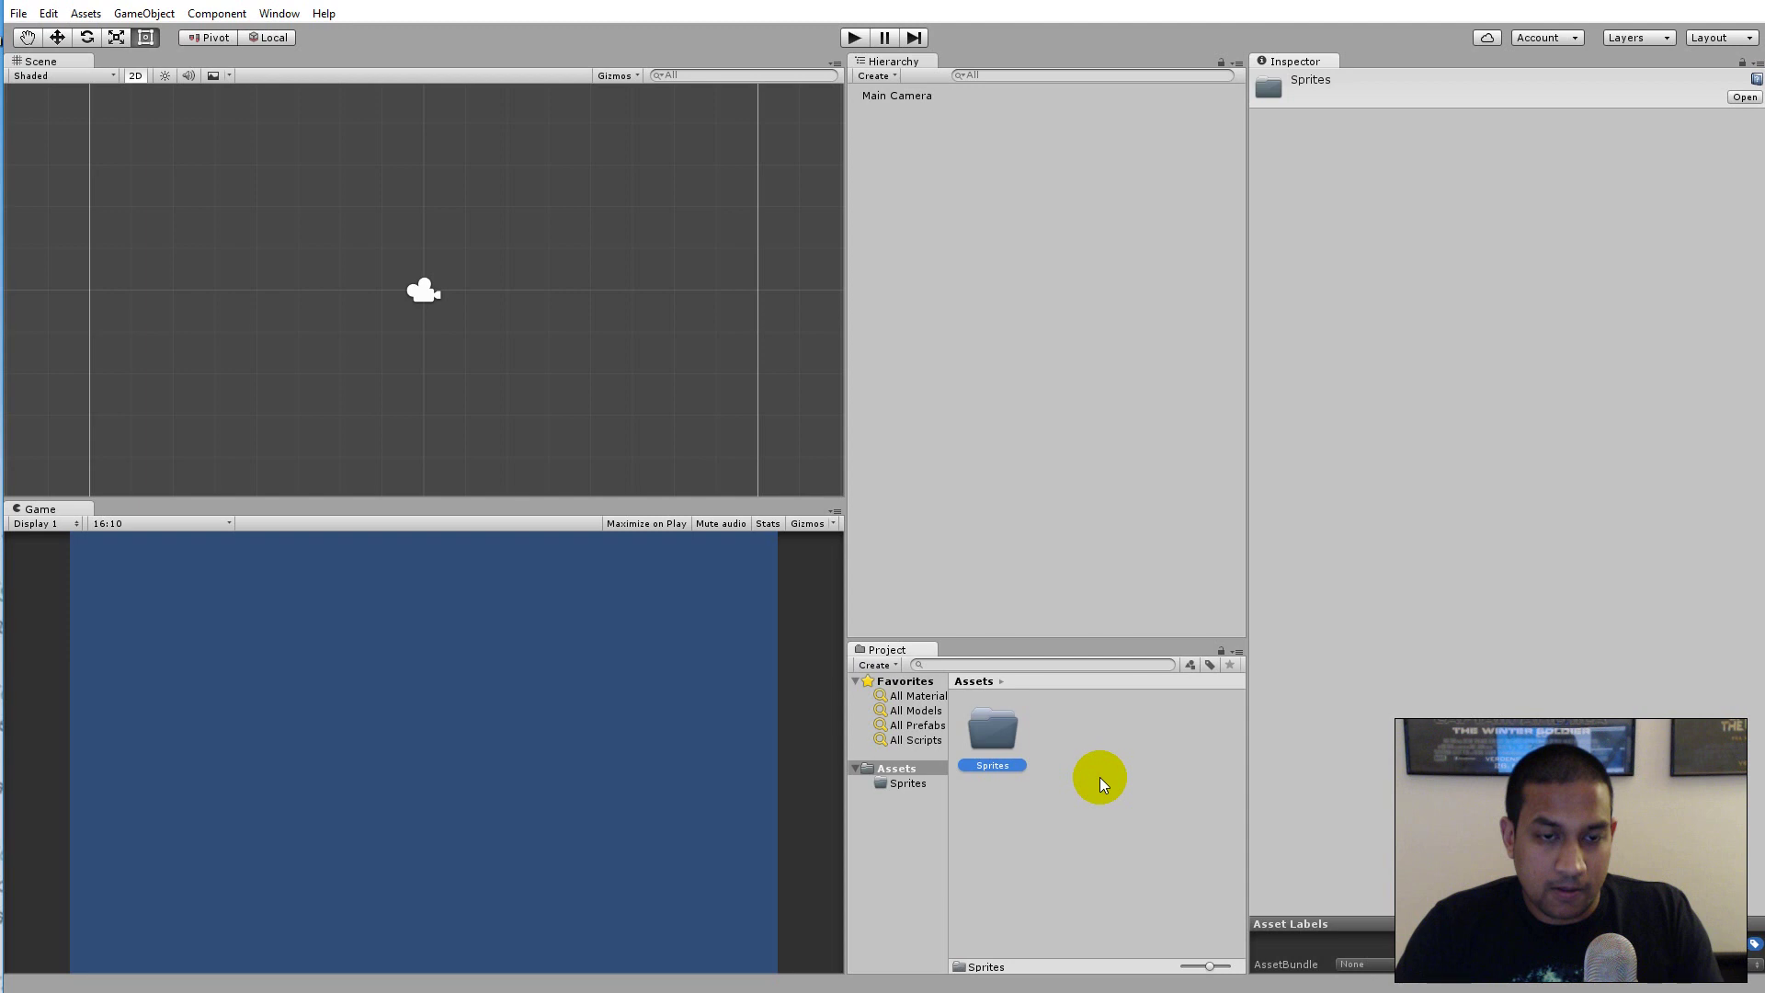
Open the Sprites folder in the project assets and select the Sprites texture inside it.
{"action": "left_click", "coordinate": [1027, 835]}
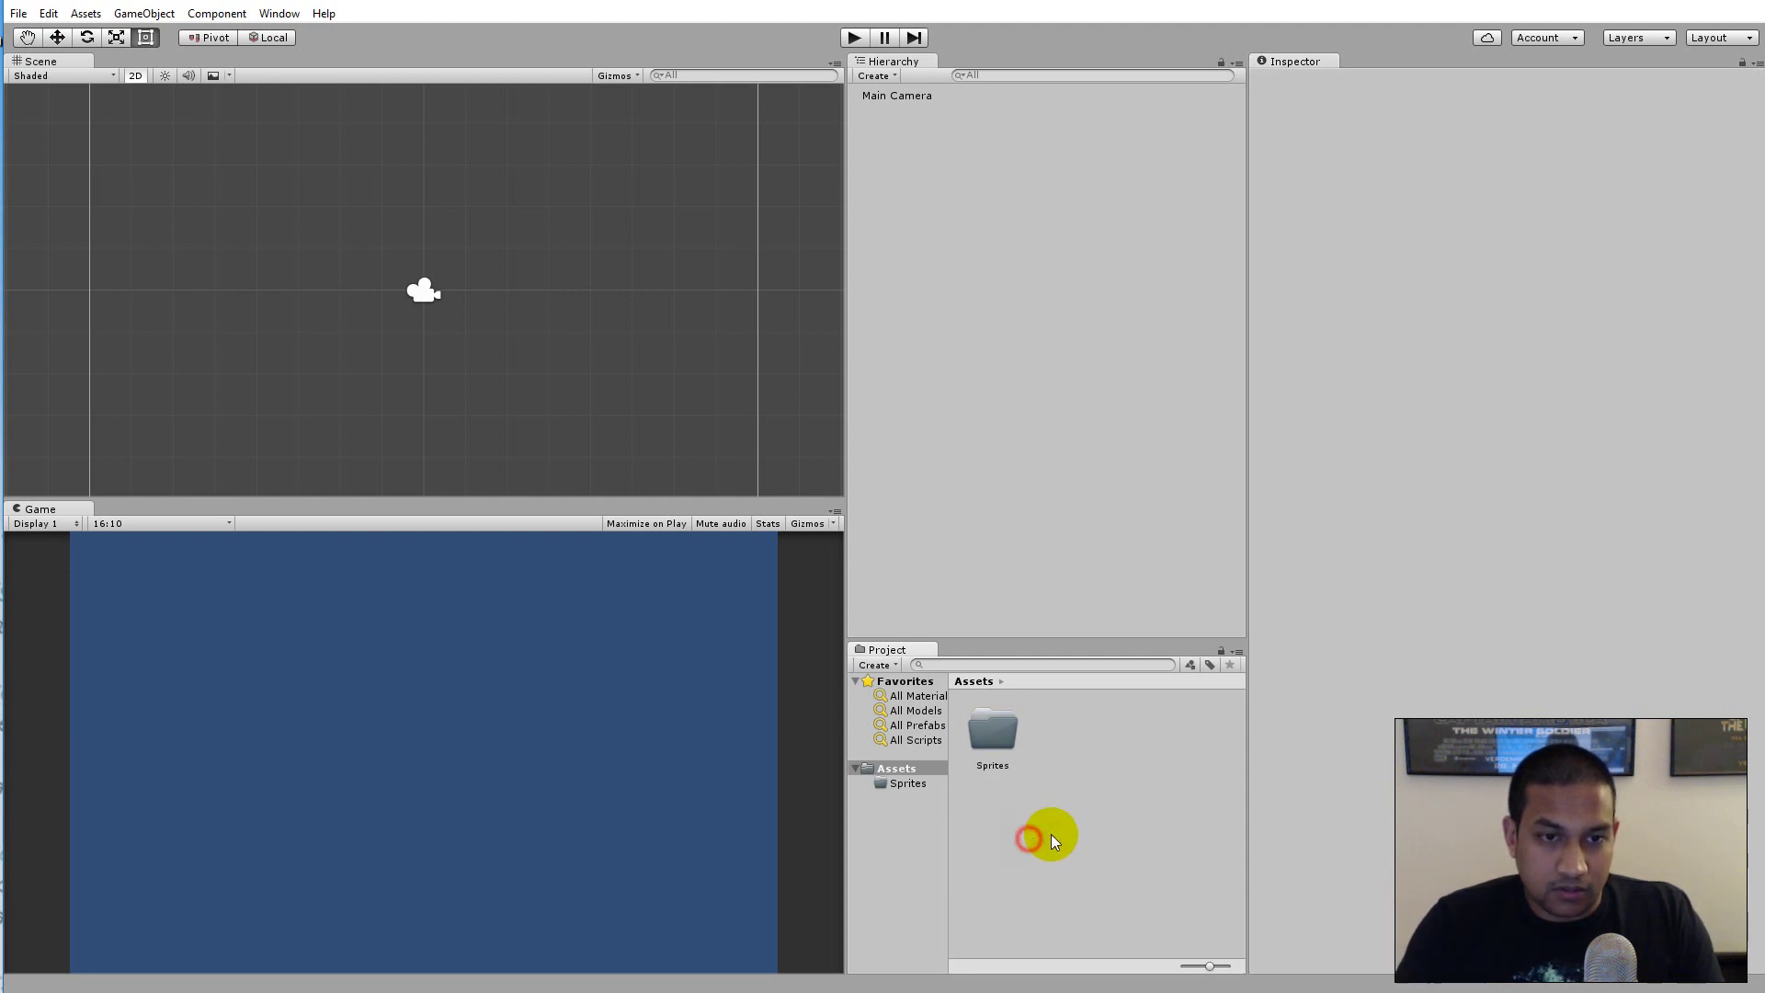
{"action": "left_click", "coordinate": [1028, 741]}
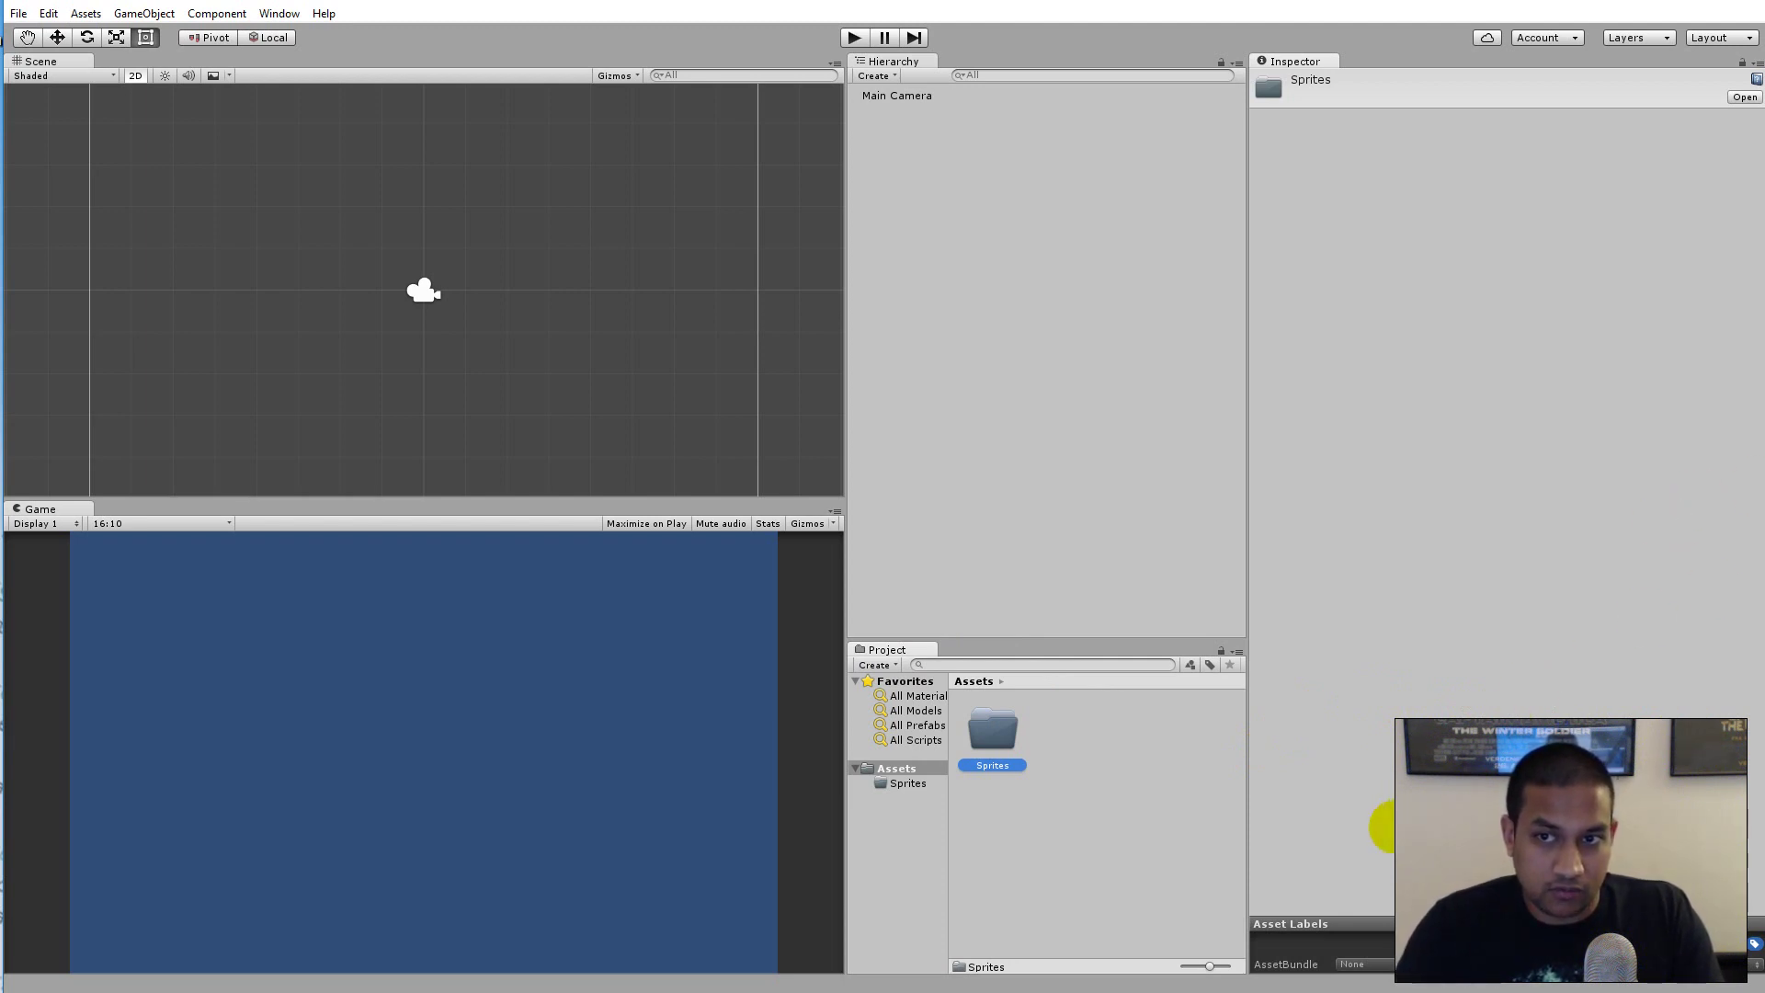
{"action": "left_click_drag", "start_coordinate": [1407, 781], "coordinate": [989, 742]}
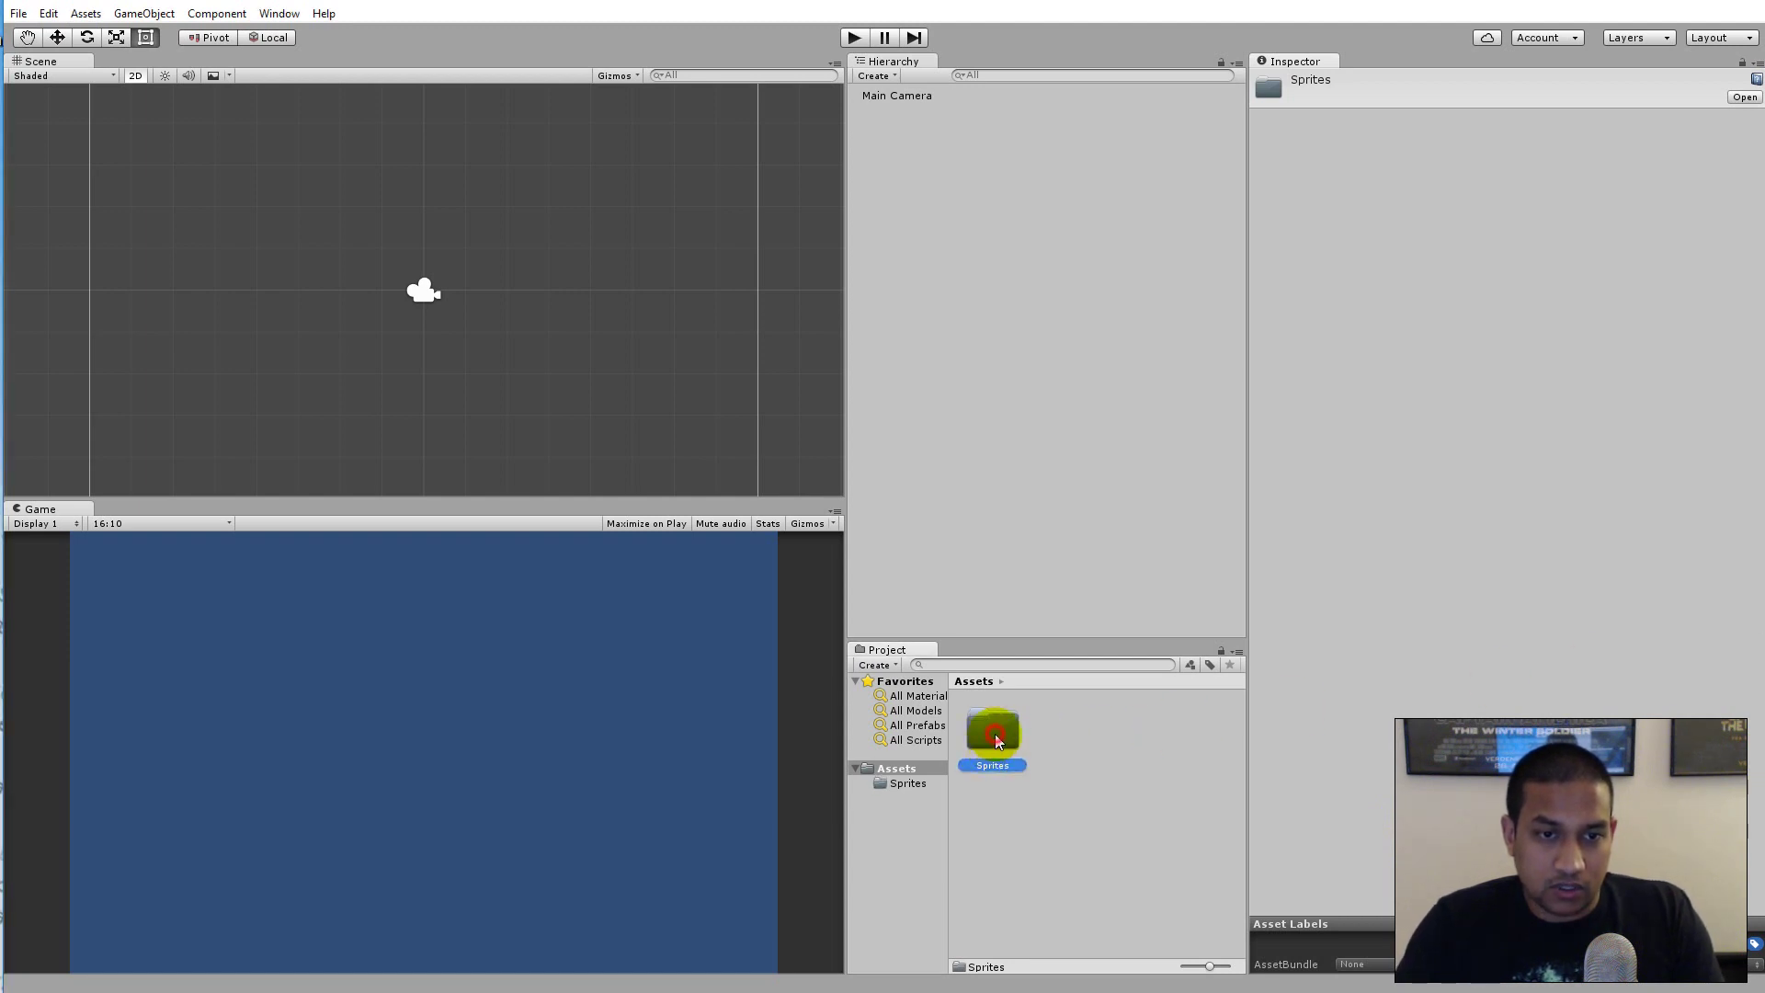
{"action": "double_click", "coordinate": [993, 759]}
{"action": "left_click", "coordinate": [895, 784]}
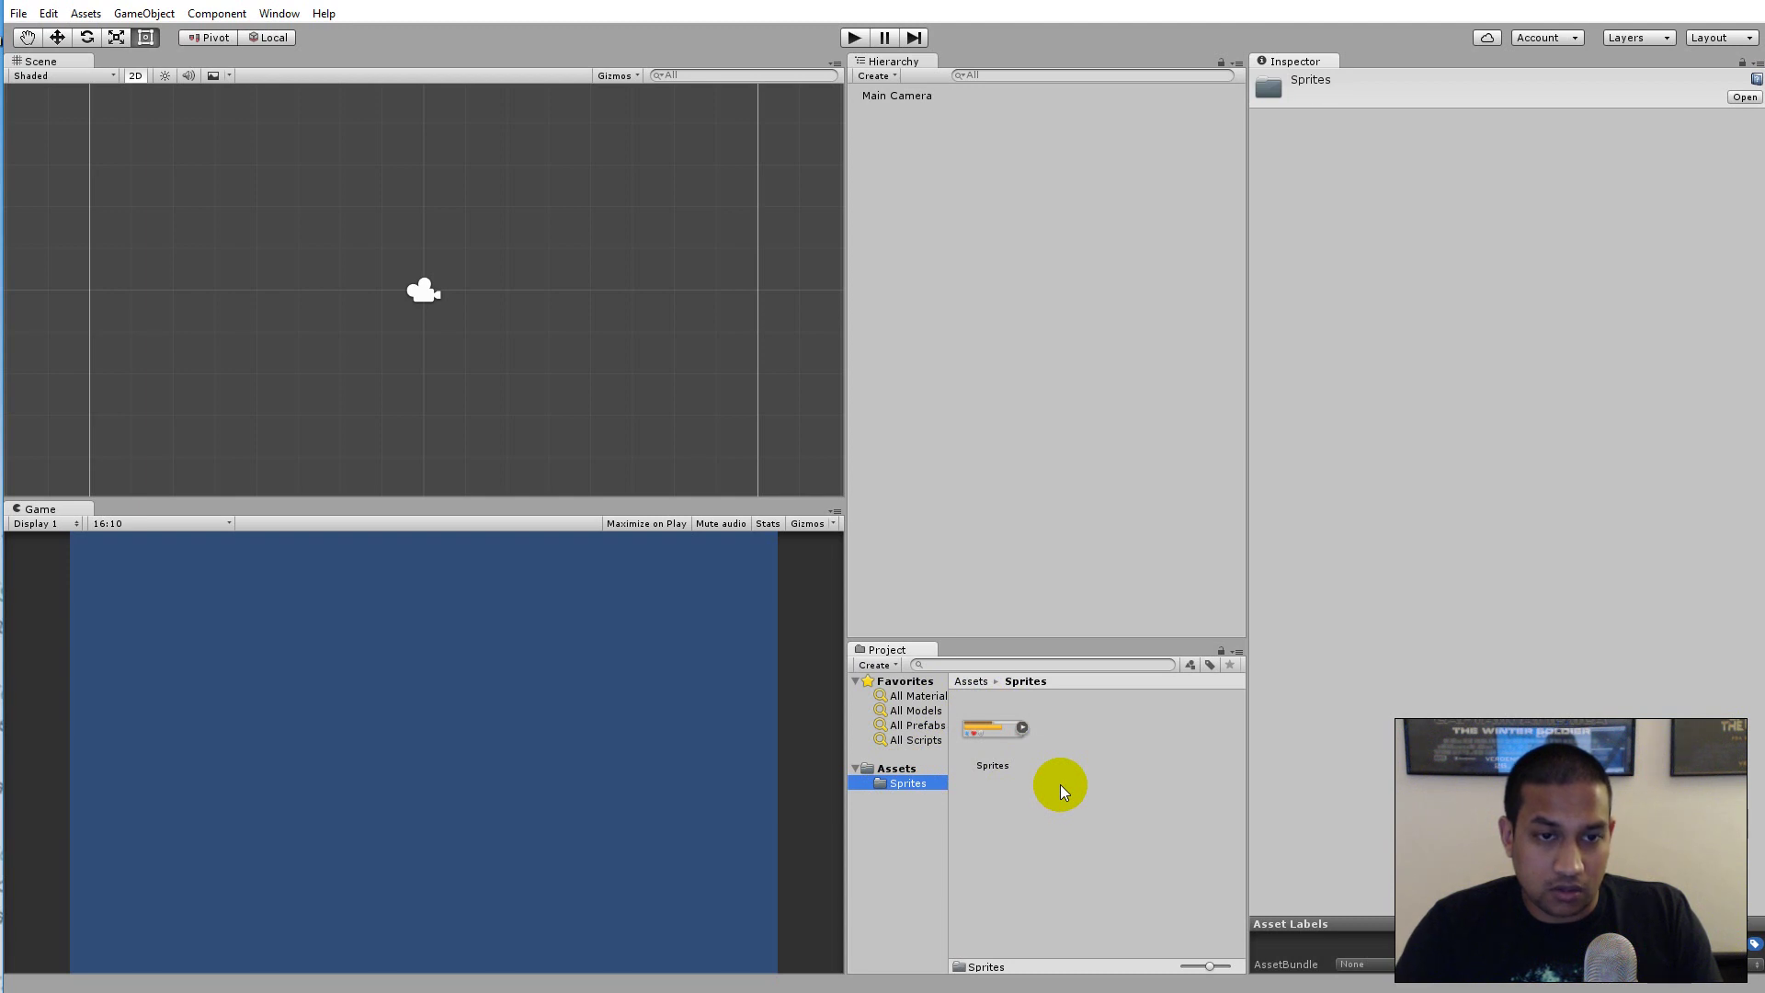
{"action": "left_click", "coordinate": [1002, 745]}
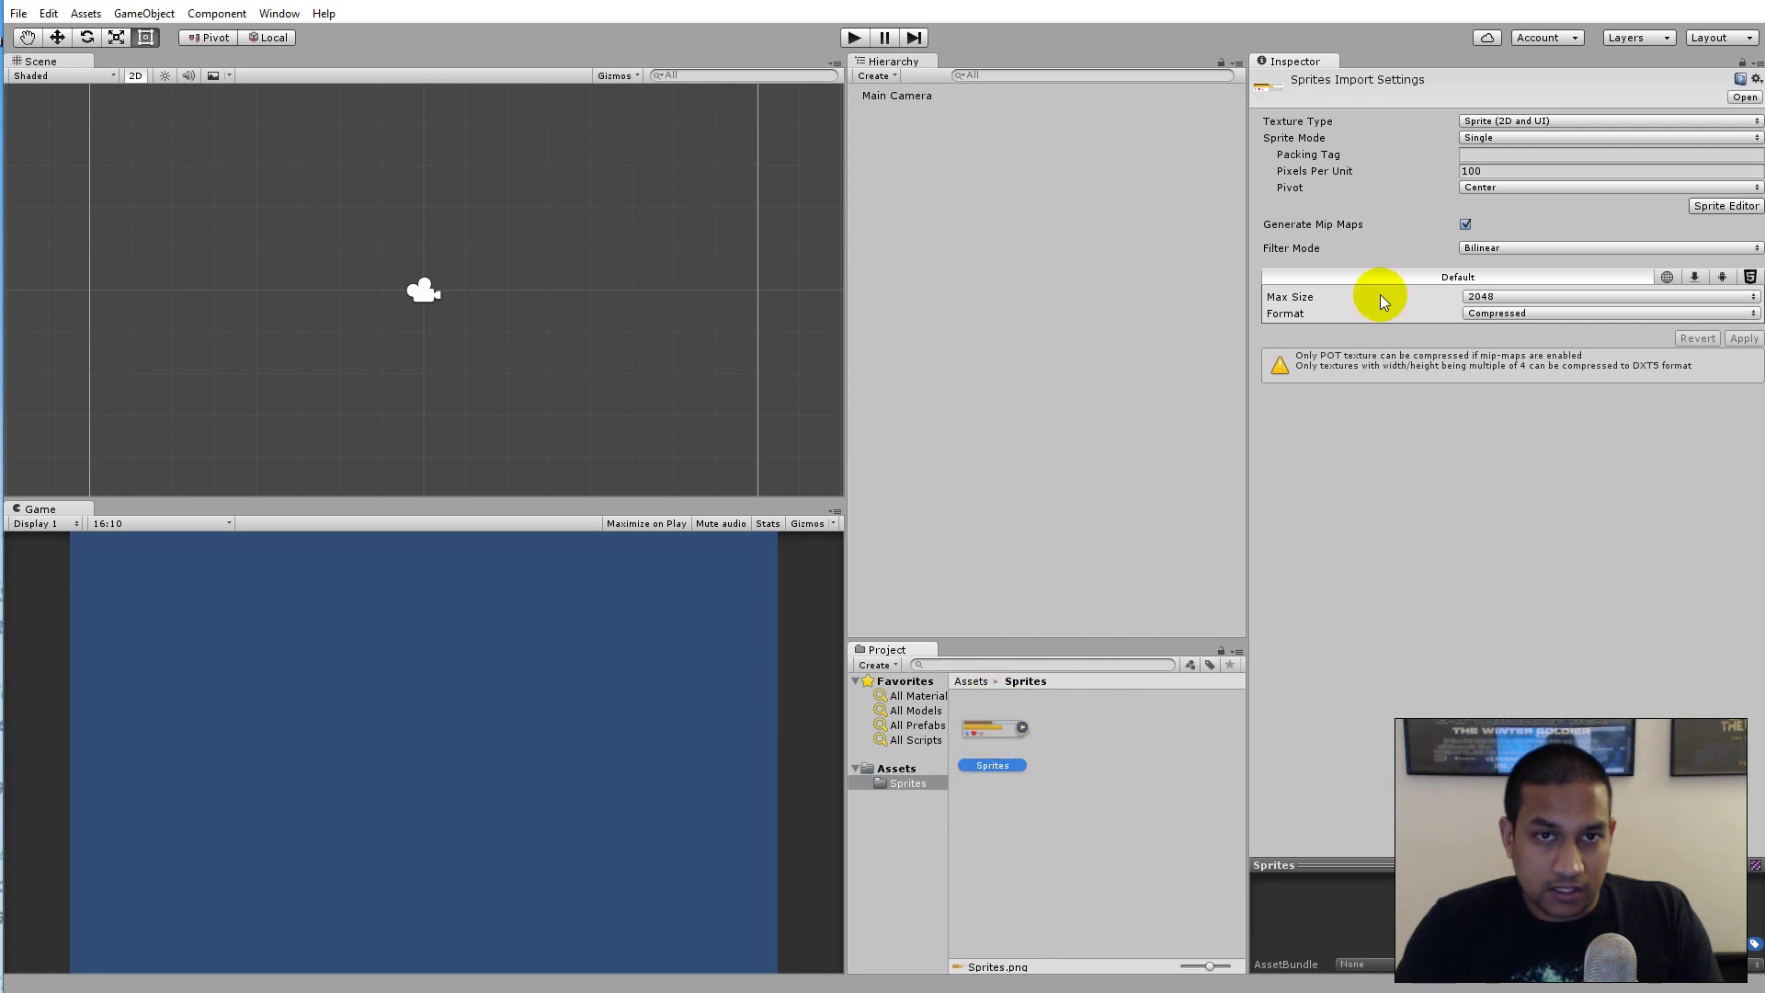
Switch the Sprites texture's type to Texture and return it to Sprite (2D and UI).
{"action": "left_click", "coordinate": [1465, 122]}
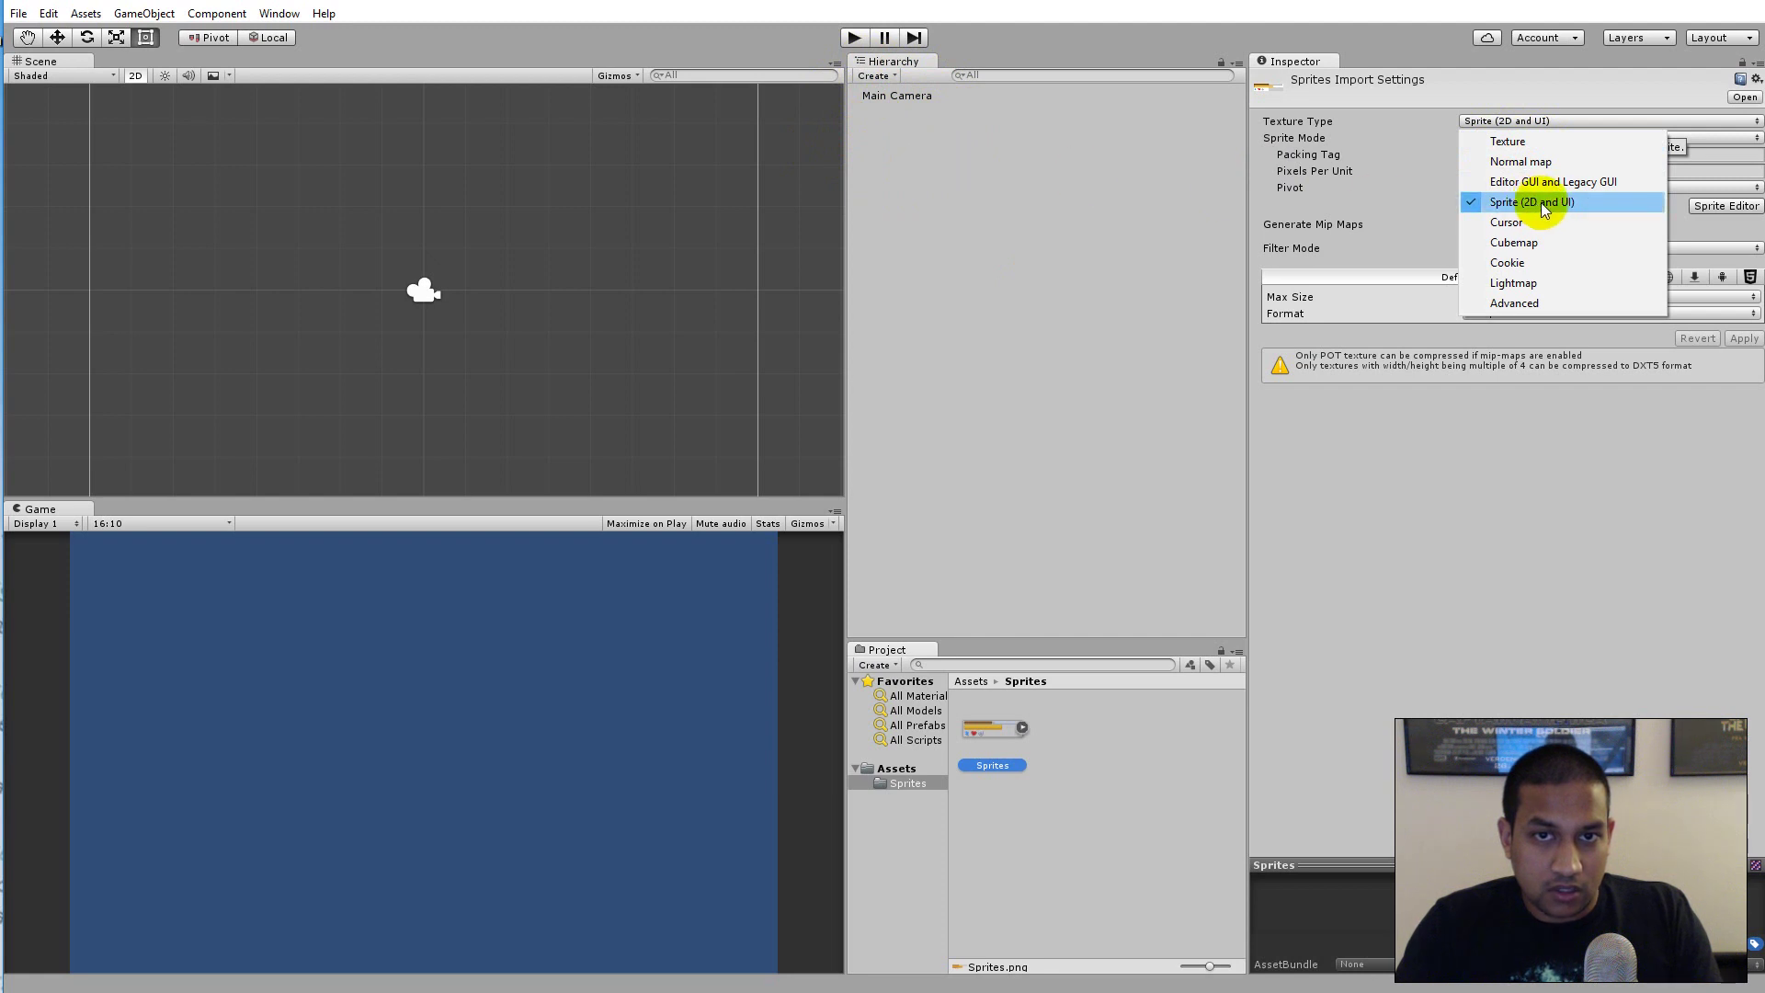
{"action": "left_click", "coordinate": [1523, 142]}
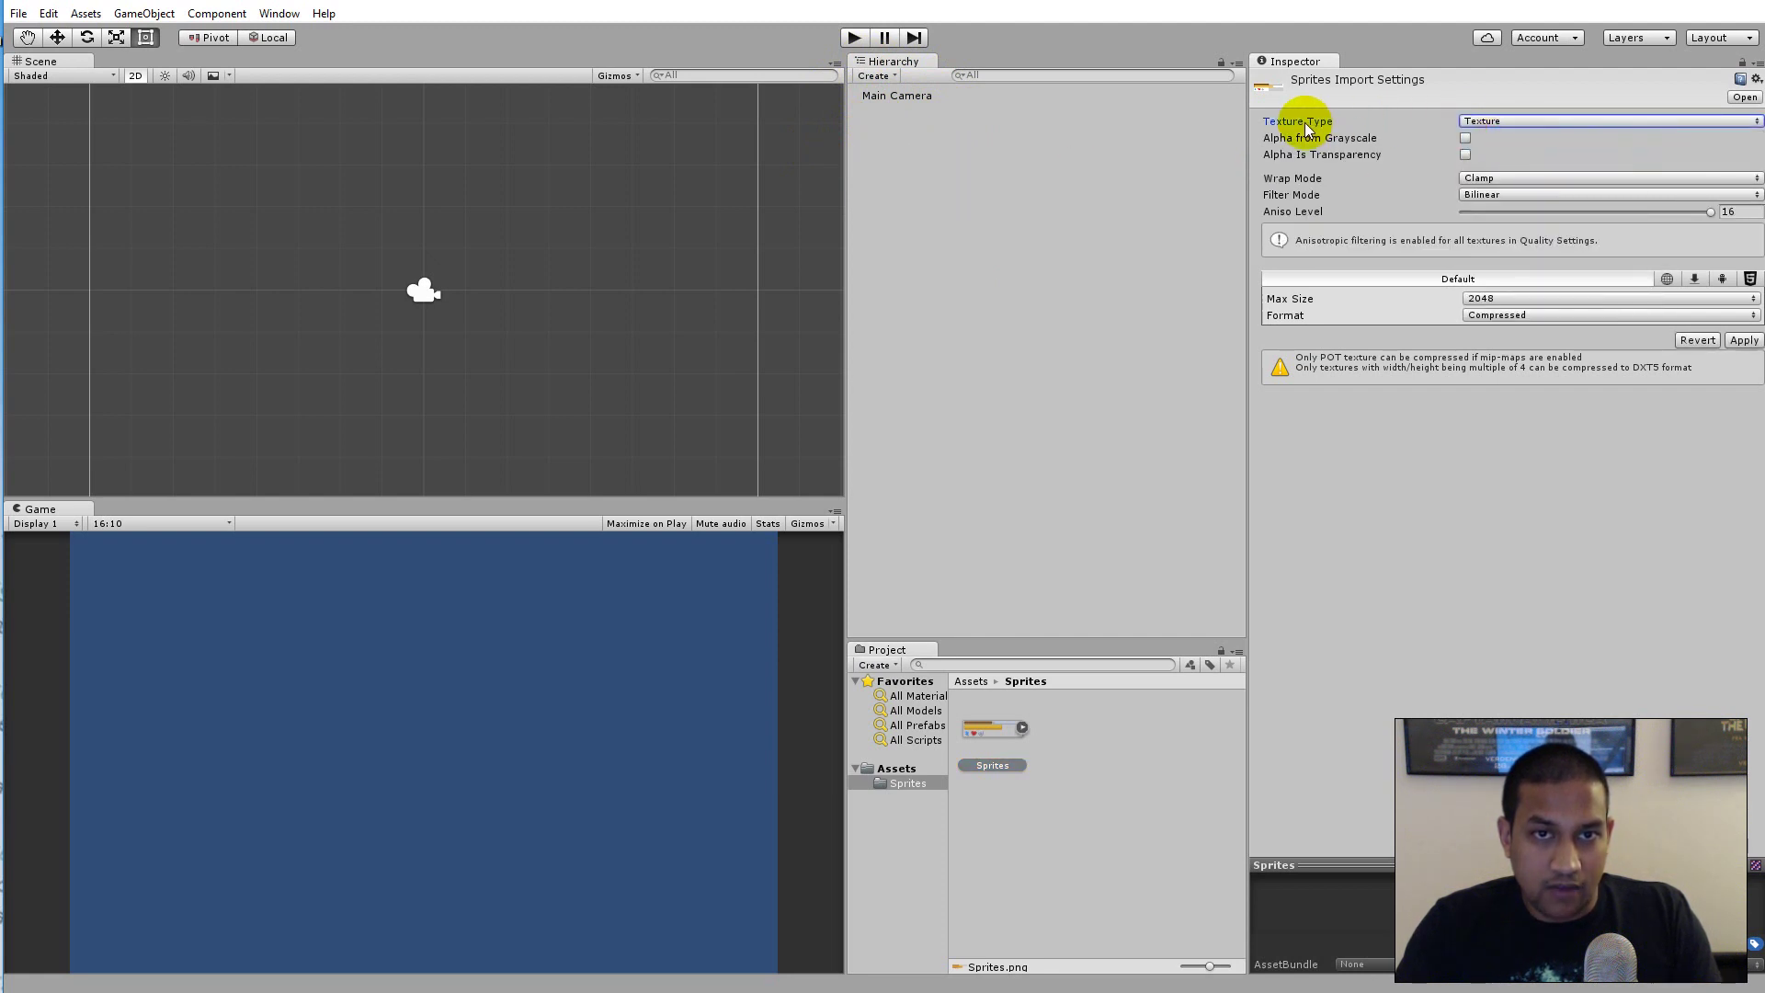
{"action": "left_click", "coordinate": [1530, 123]}
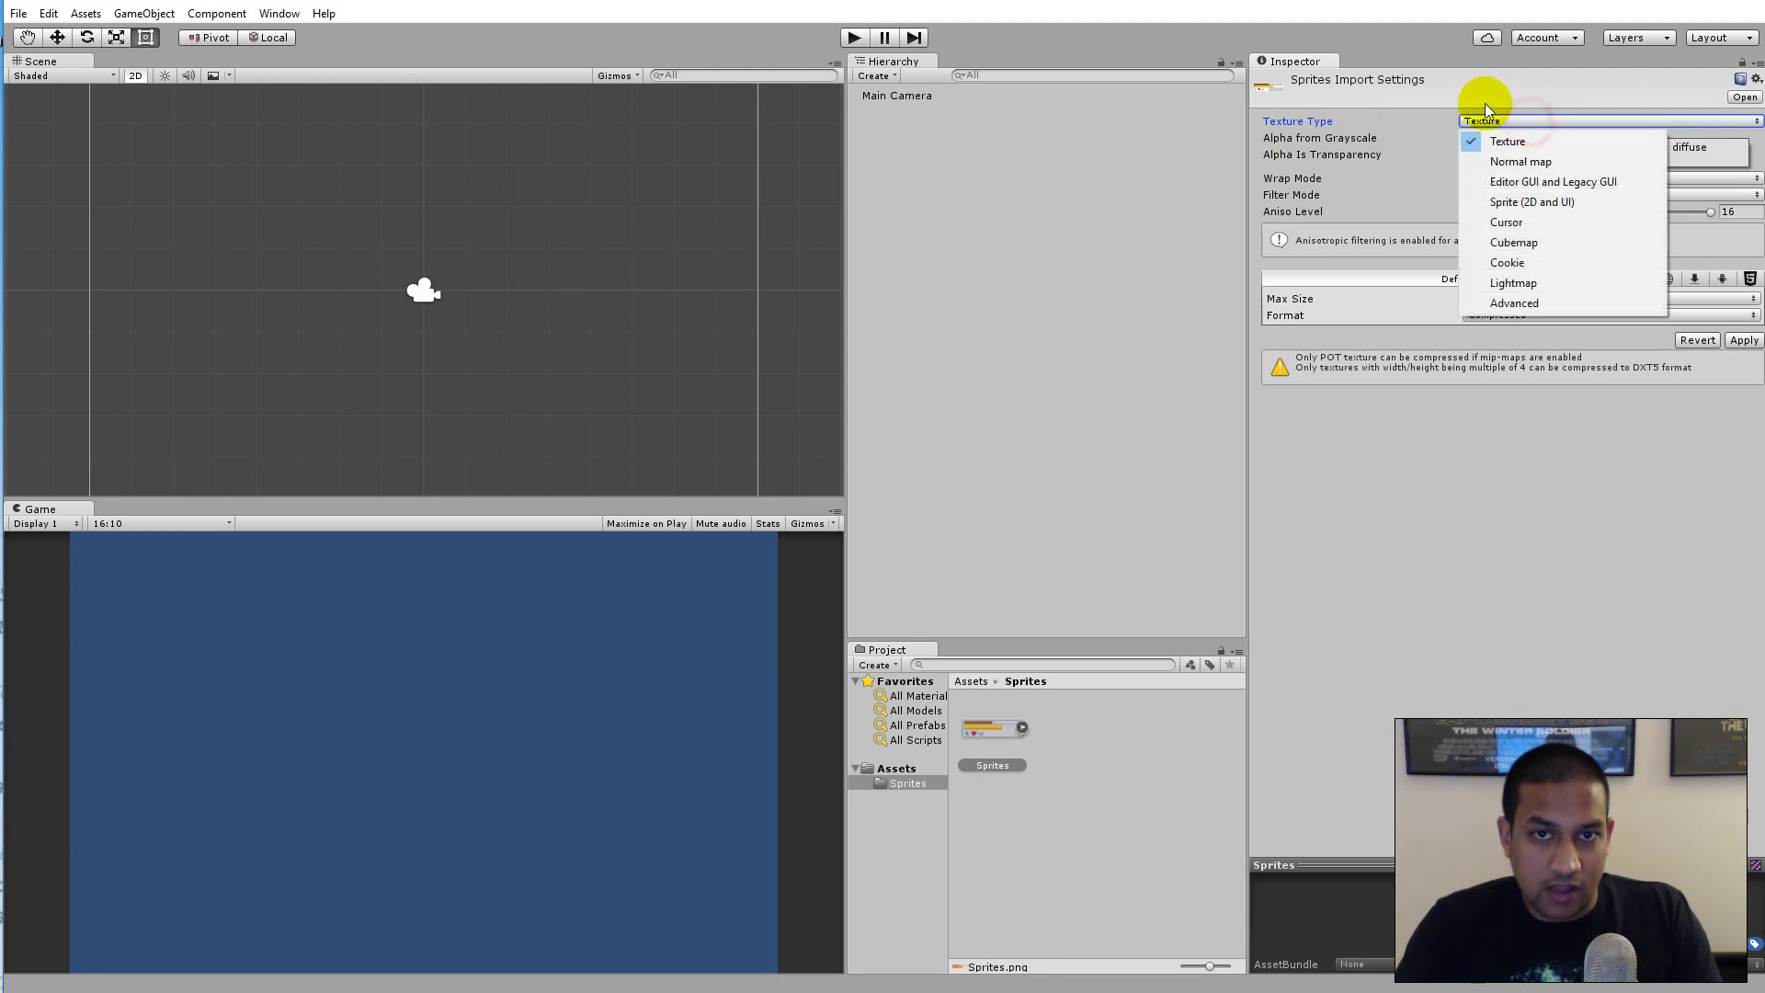
{"action": "left_click", "coordinate": [1553, 203]}
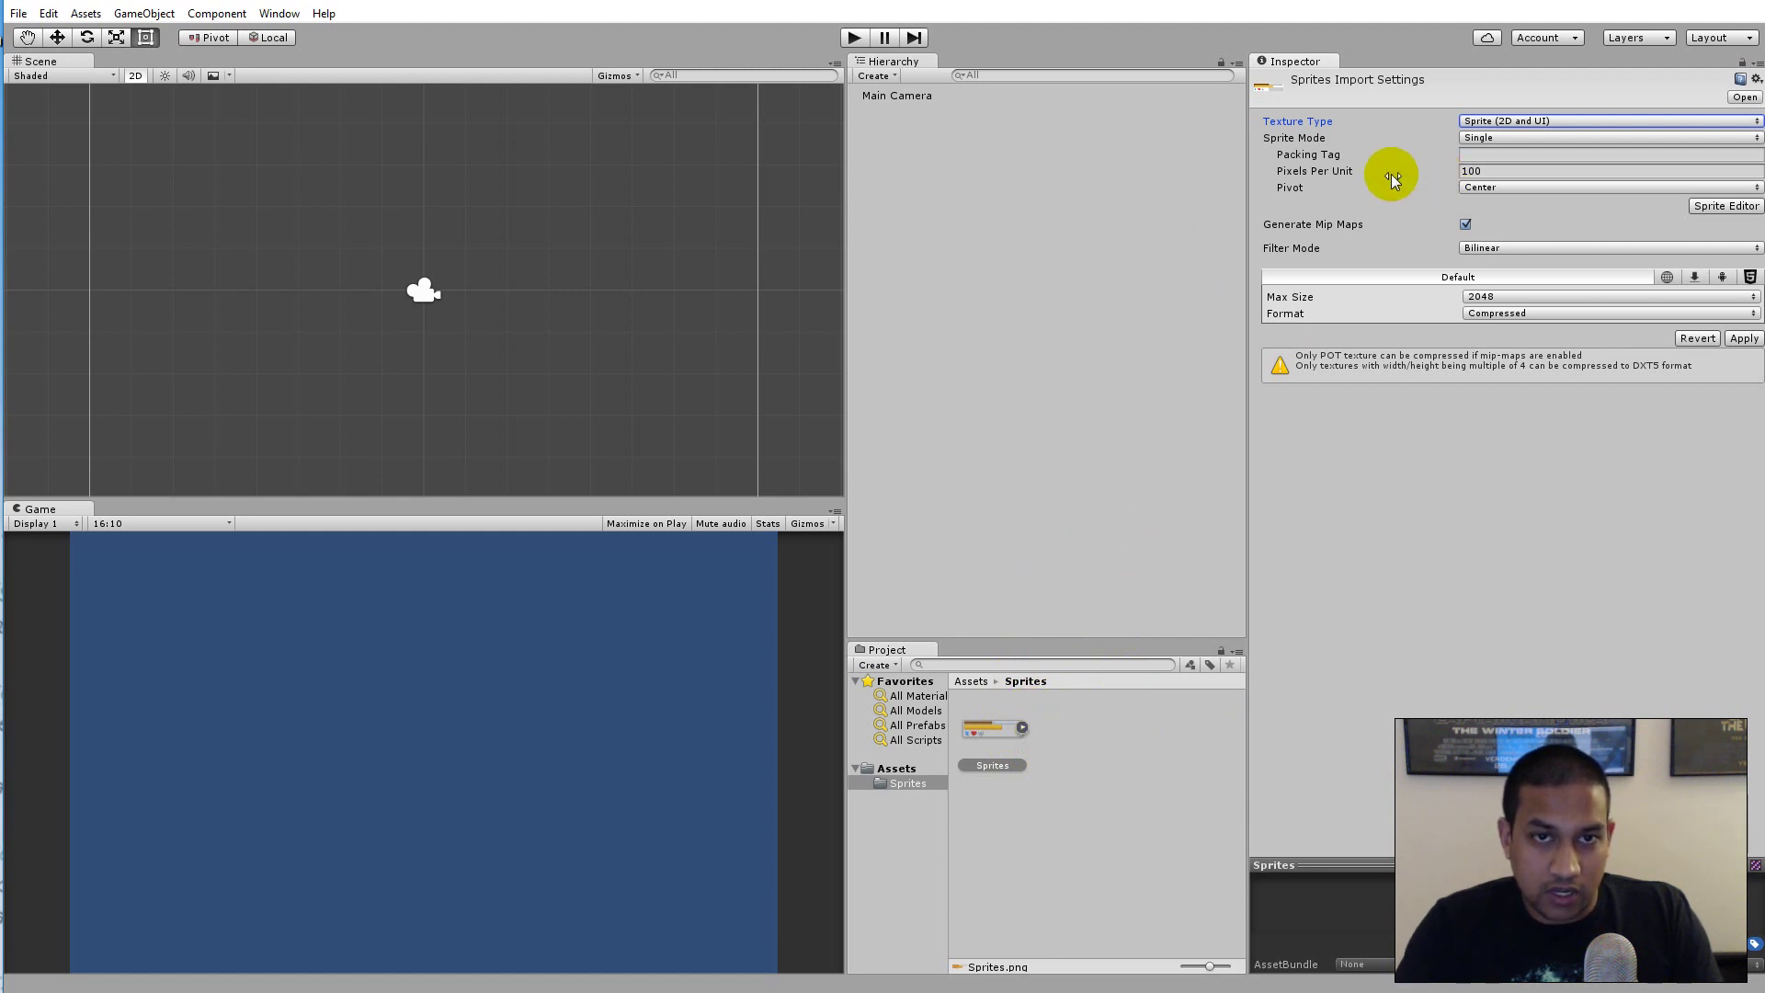
Set the texture's sprite mode to Multiple, apply the import settings and open it in the Sprite Editor.
{"action": "left_click", "coordinate": [1500, 139]}
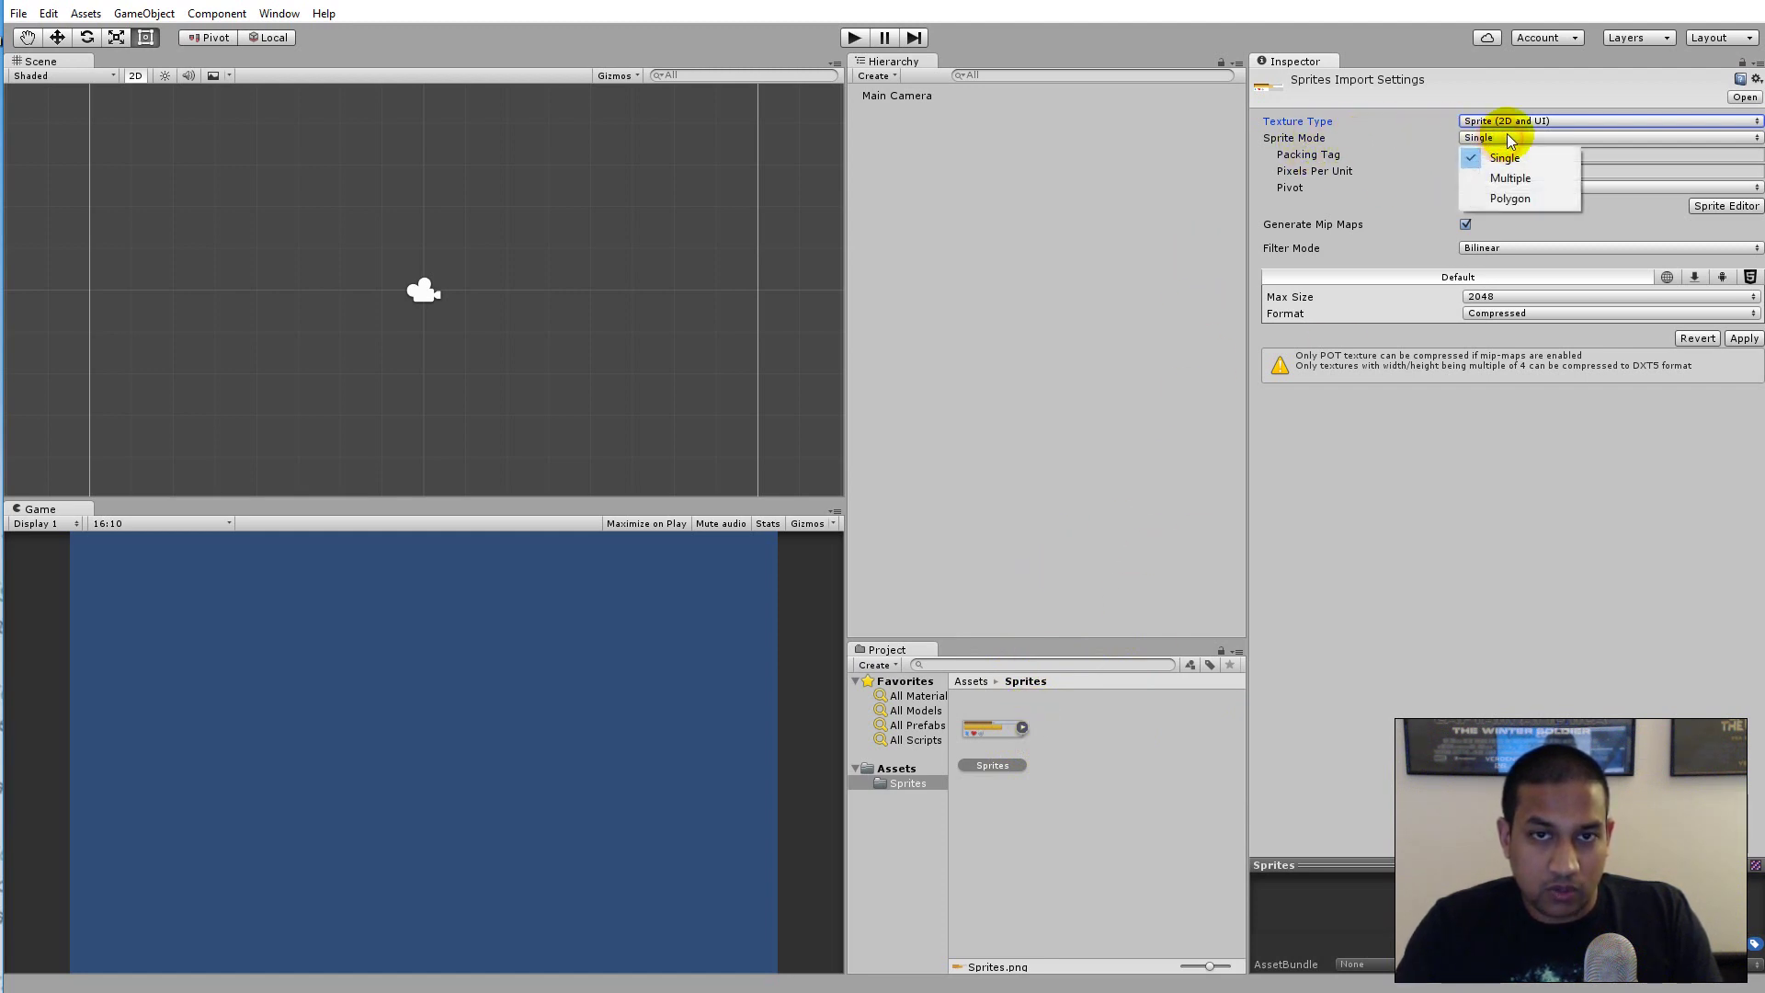
{"action": "left_click", "coordinate": [1532, 180]}
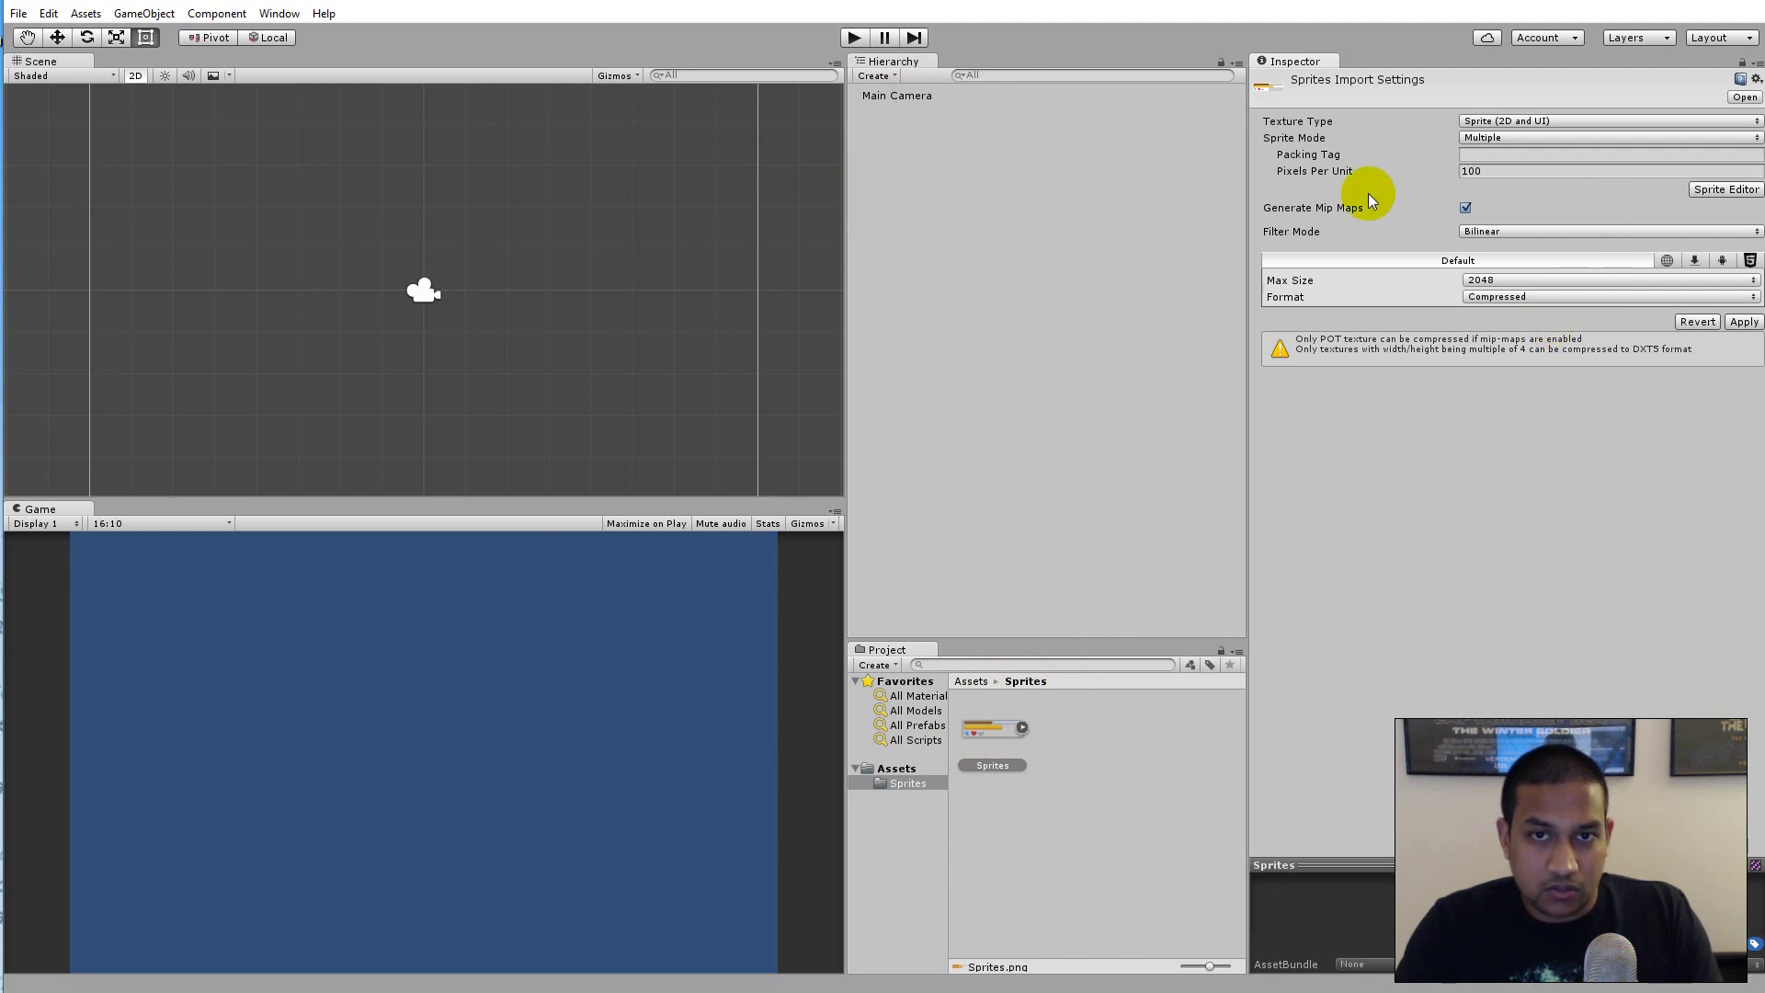
{"action": "left_click", "coordinate": [1724, 190]}
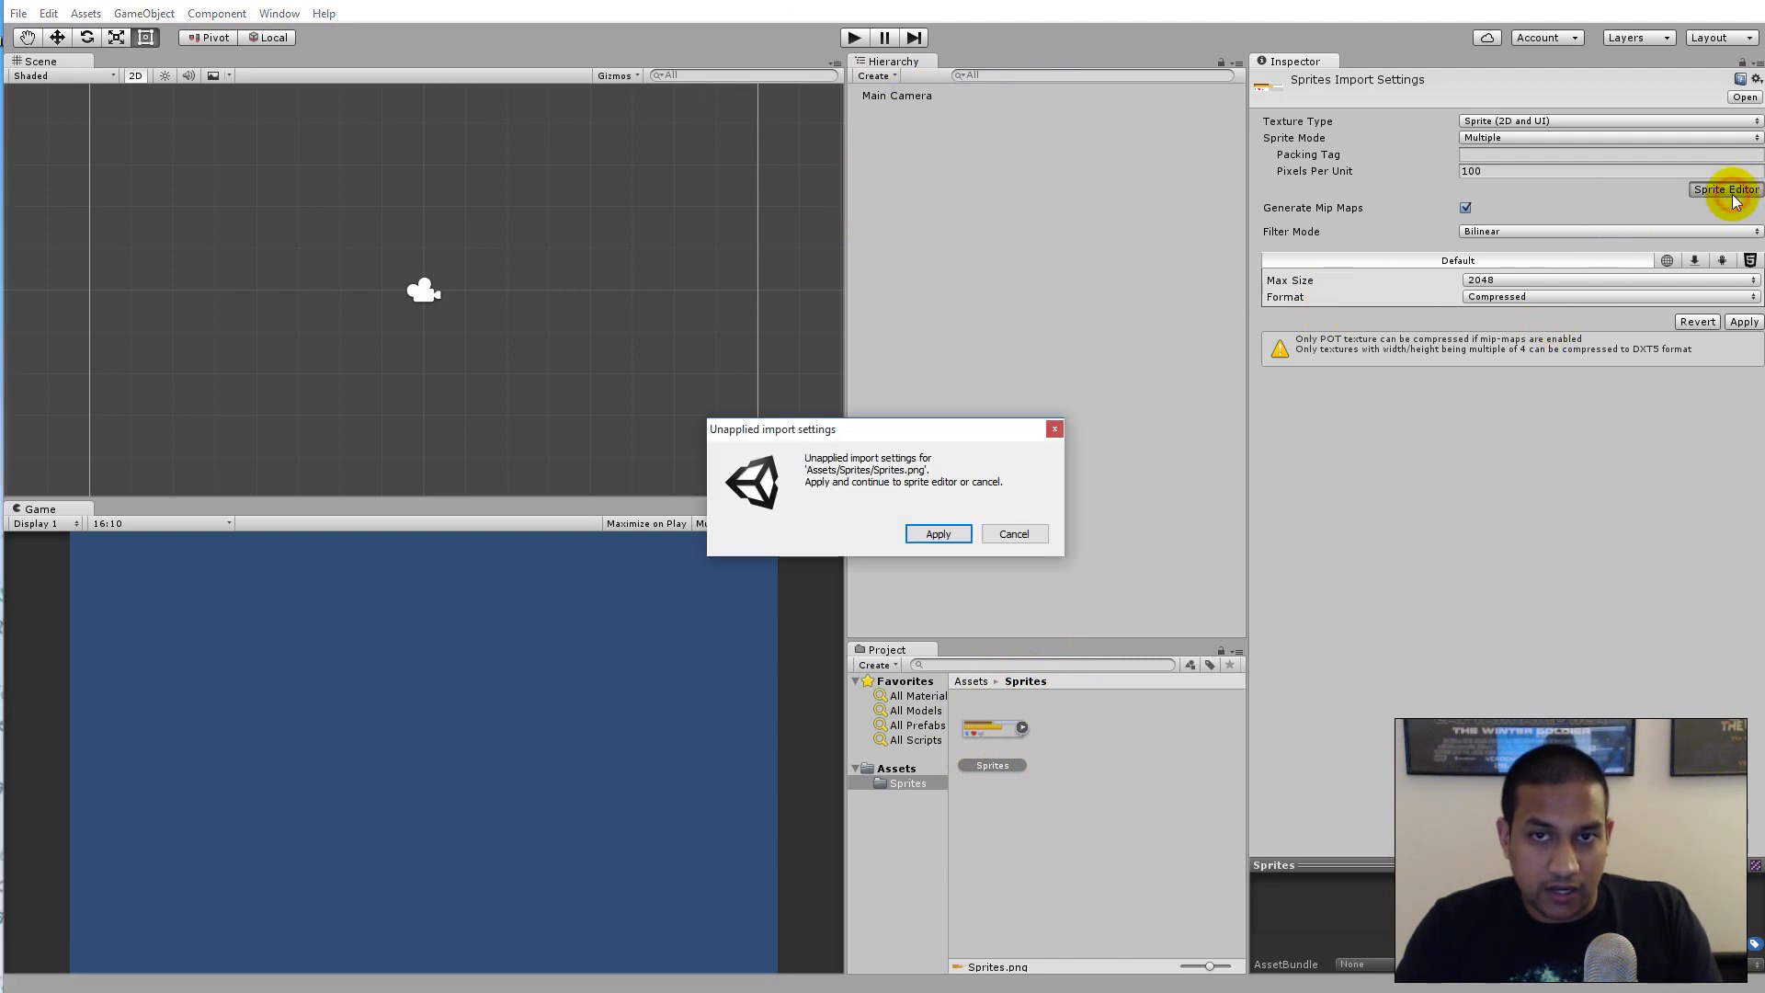
{"action": "left_click", "coordinate": [939, 533]}
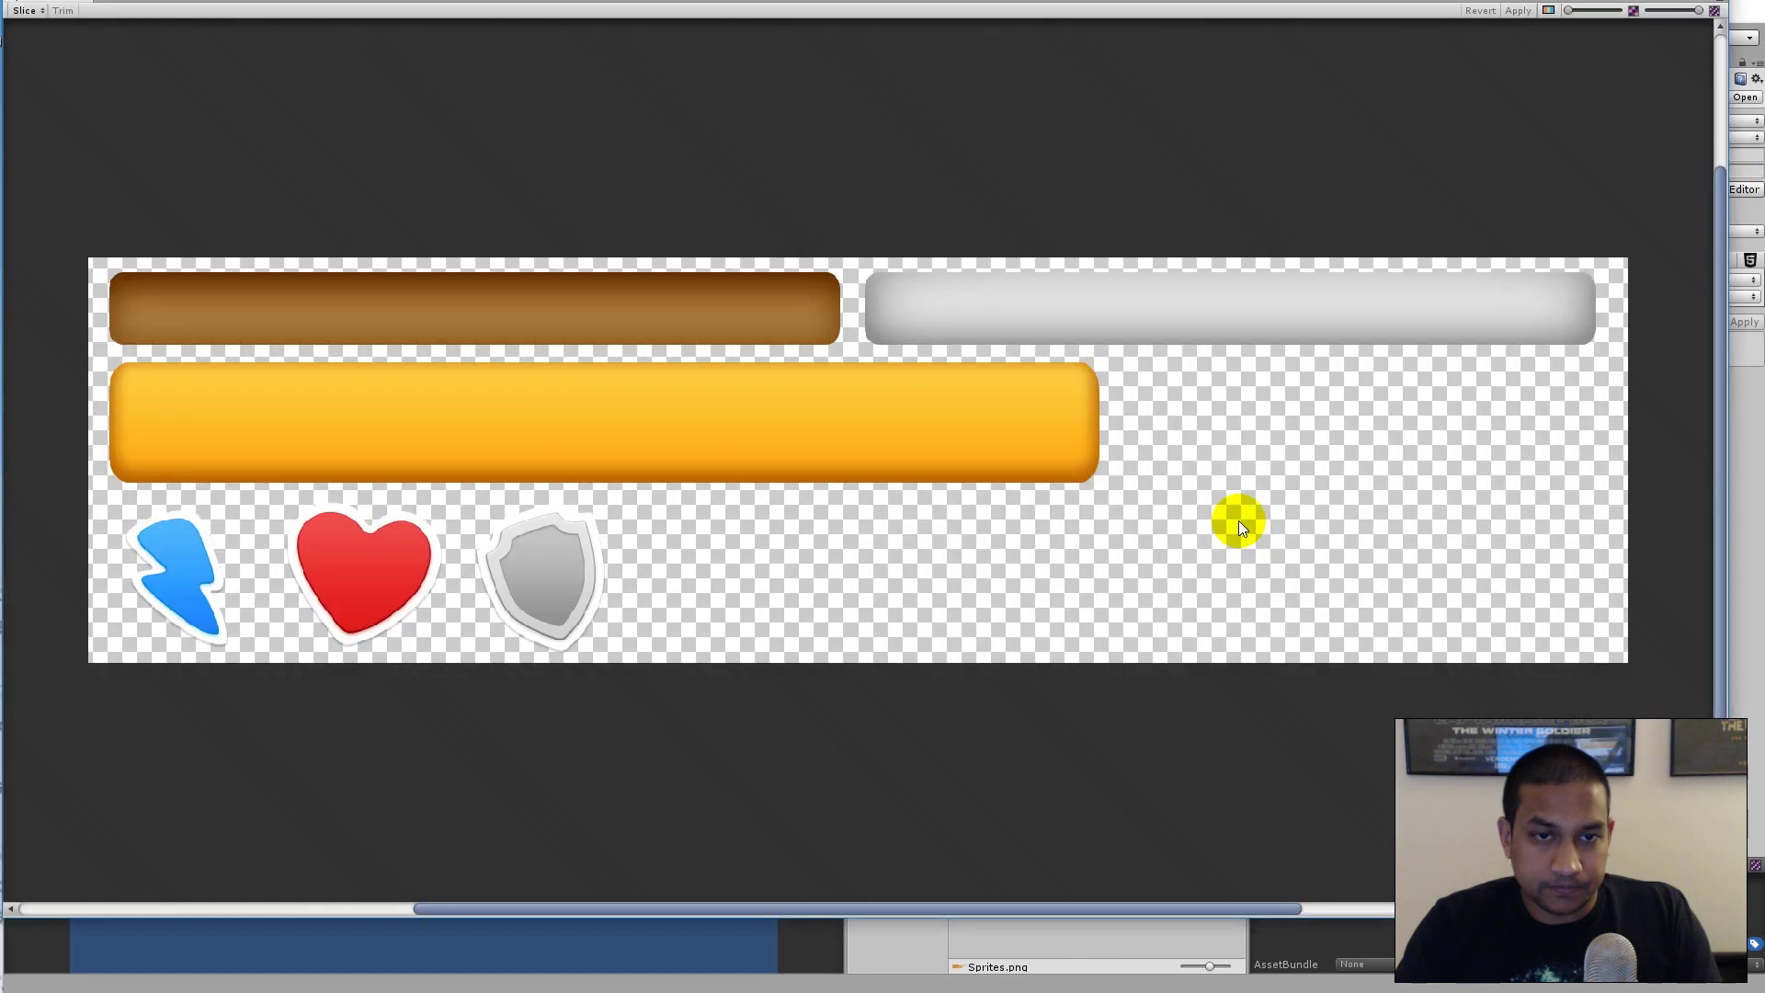
Slice the sprite sheet with the Automatic type, Center pivot and Delete Existing method.
{"action": "left_click", "coordinate": [23, 12]}
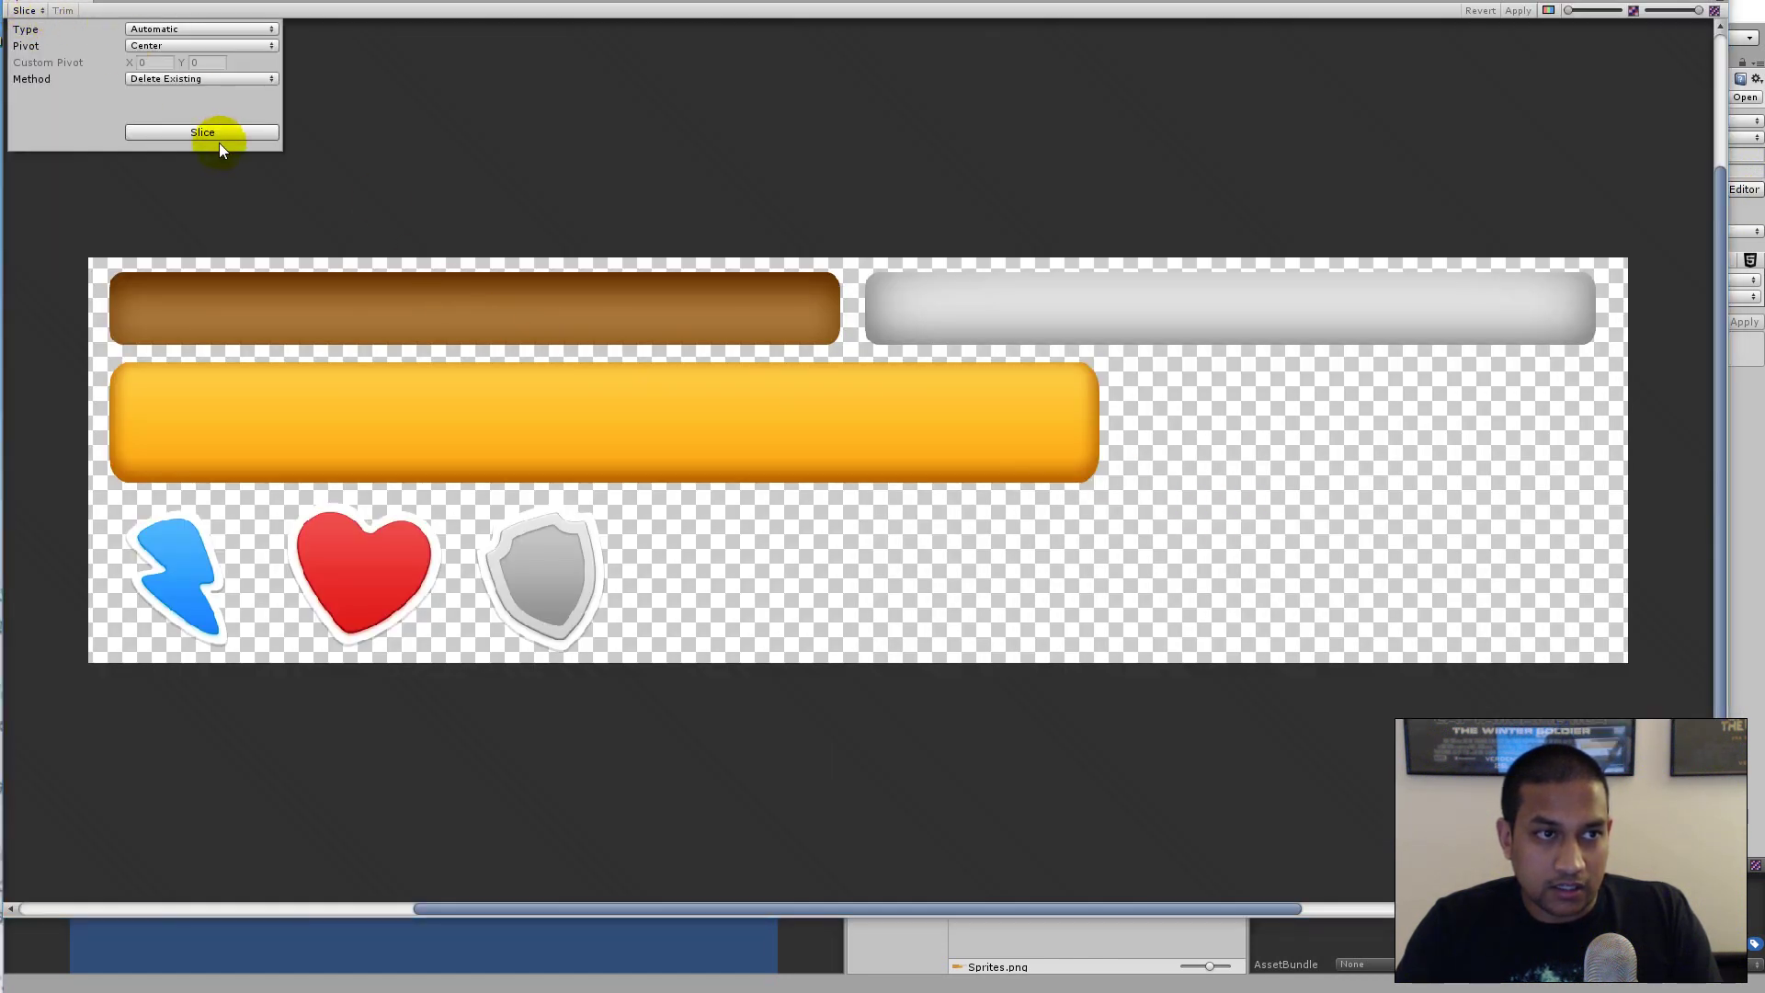
{"action": "left_click", "coordinate": [195, 134]}
{"action": "left_click", "coordinate": [675, 232]}
Check the slice outlines of the brown, grey and orange bars and of the lightning, heart and shield icons.
{"action": "left_click", "coordinate": [665, 287]}
{"action": "left_click", "coordinate": [1031, 307]}
{"action": "left_click", "coordinate": [898, 451]}
{"action": "left_click", "coordinate": [553, 560]}
{"action": "left_click", "coordinate": [354, 558]}
{"action": "left_click", "coordinate": [152, 542]}
{"action": "left_click", "coordinate": [332, 552]}
{"action": "left_click", "coordinate": [548, 538]}
{"action": "left_click", "coordinate": [536, 392]}
{"action": "left_click", "coordinate": [526, 307]}
{"action": "left_click", "coordinate": [950, 314]}
{"action": "left_click", "coordinate": [890, 414]}
{"action": "left_click", "coordinate": [524, 564]}
{"action": "left_click", "coordinate": [331, 565]}
{"action": "left_click", "coordinate": [155, 577]}
{"action": "left_click", "coordinate": [756, 386]}
{"action": "left_click", "coordinate": [710, 290]}
{"action": "left_click", "coordinate": [1032, 285]}
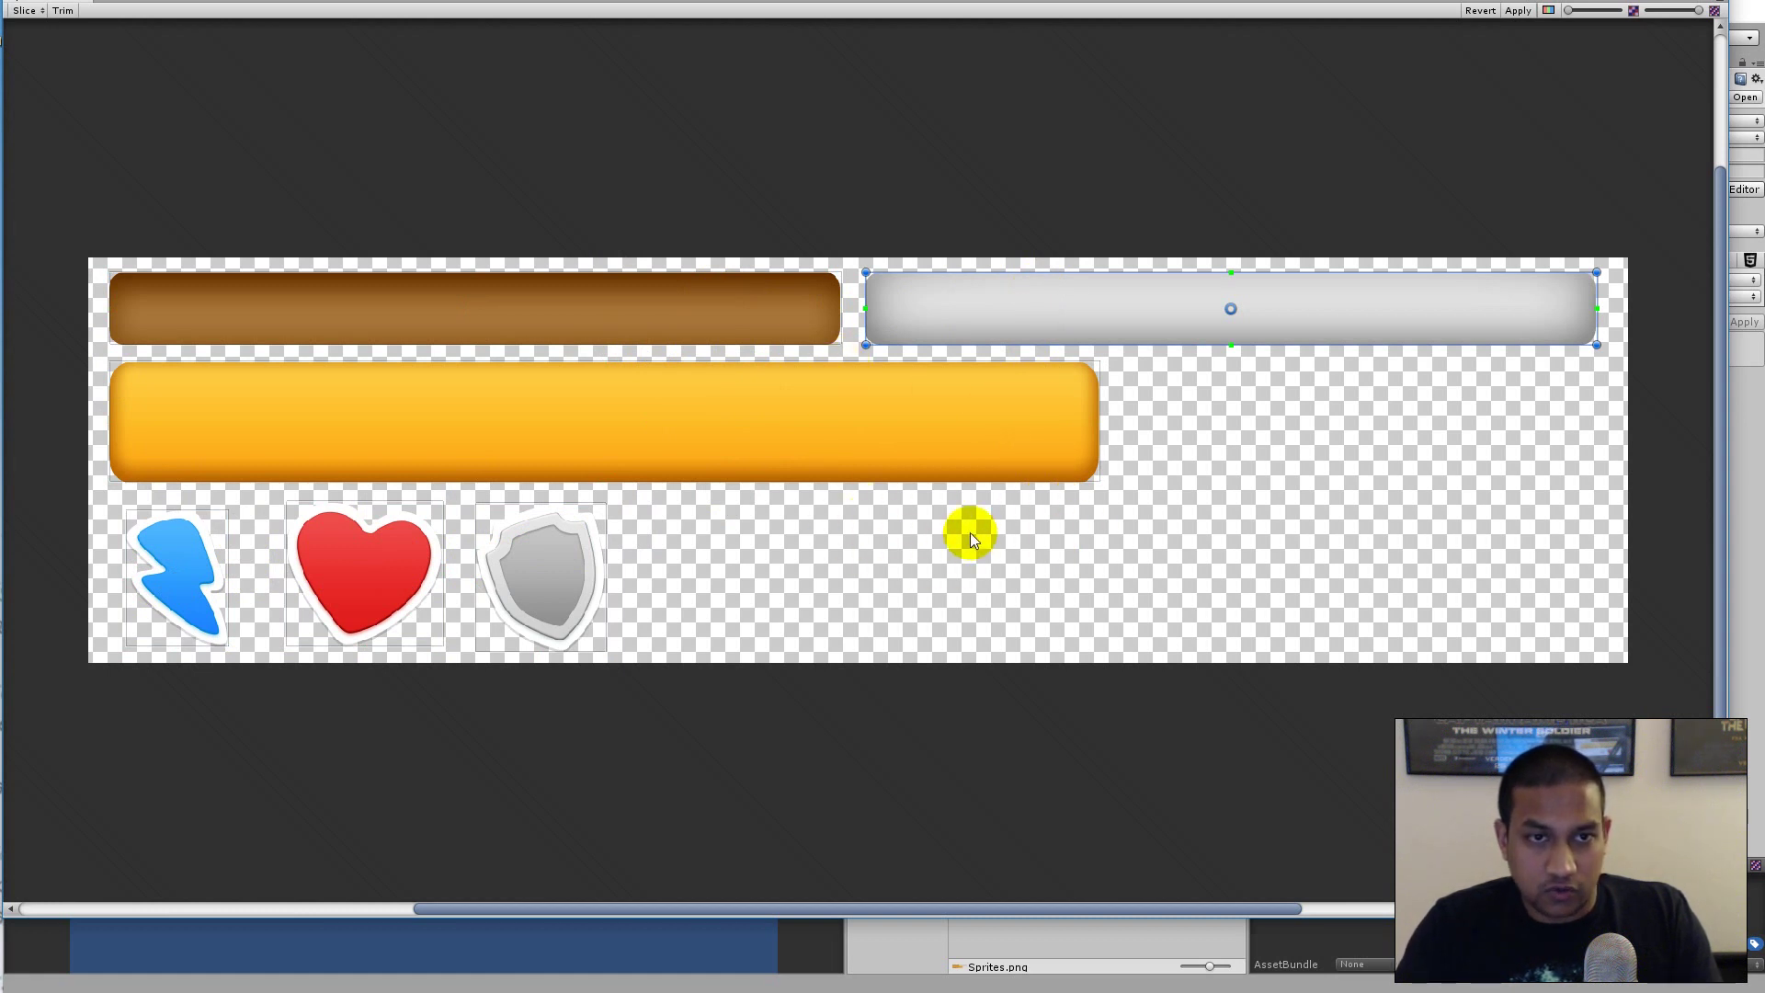
{"action": "left_click", "coordinate": [695, 418]}
{"action": "left_click", "coordinate": [995, 296]}
{"action": "left_click", "coordinate": [906, 466]}
{"action": "left_click", "coordinate": [956, 311]}
{"action": "left_click", "coordinate": [958, 422]}
{"action": "left_click", "coordinate": [965, 311]}
{"action": "left_click", "coordinate": [973, 421]}
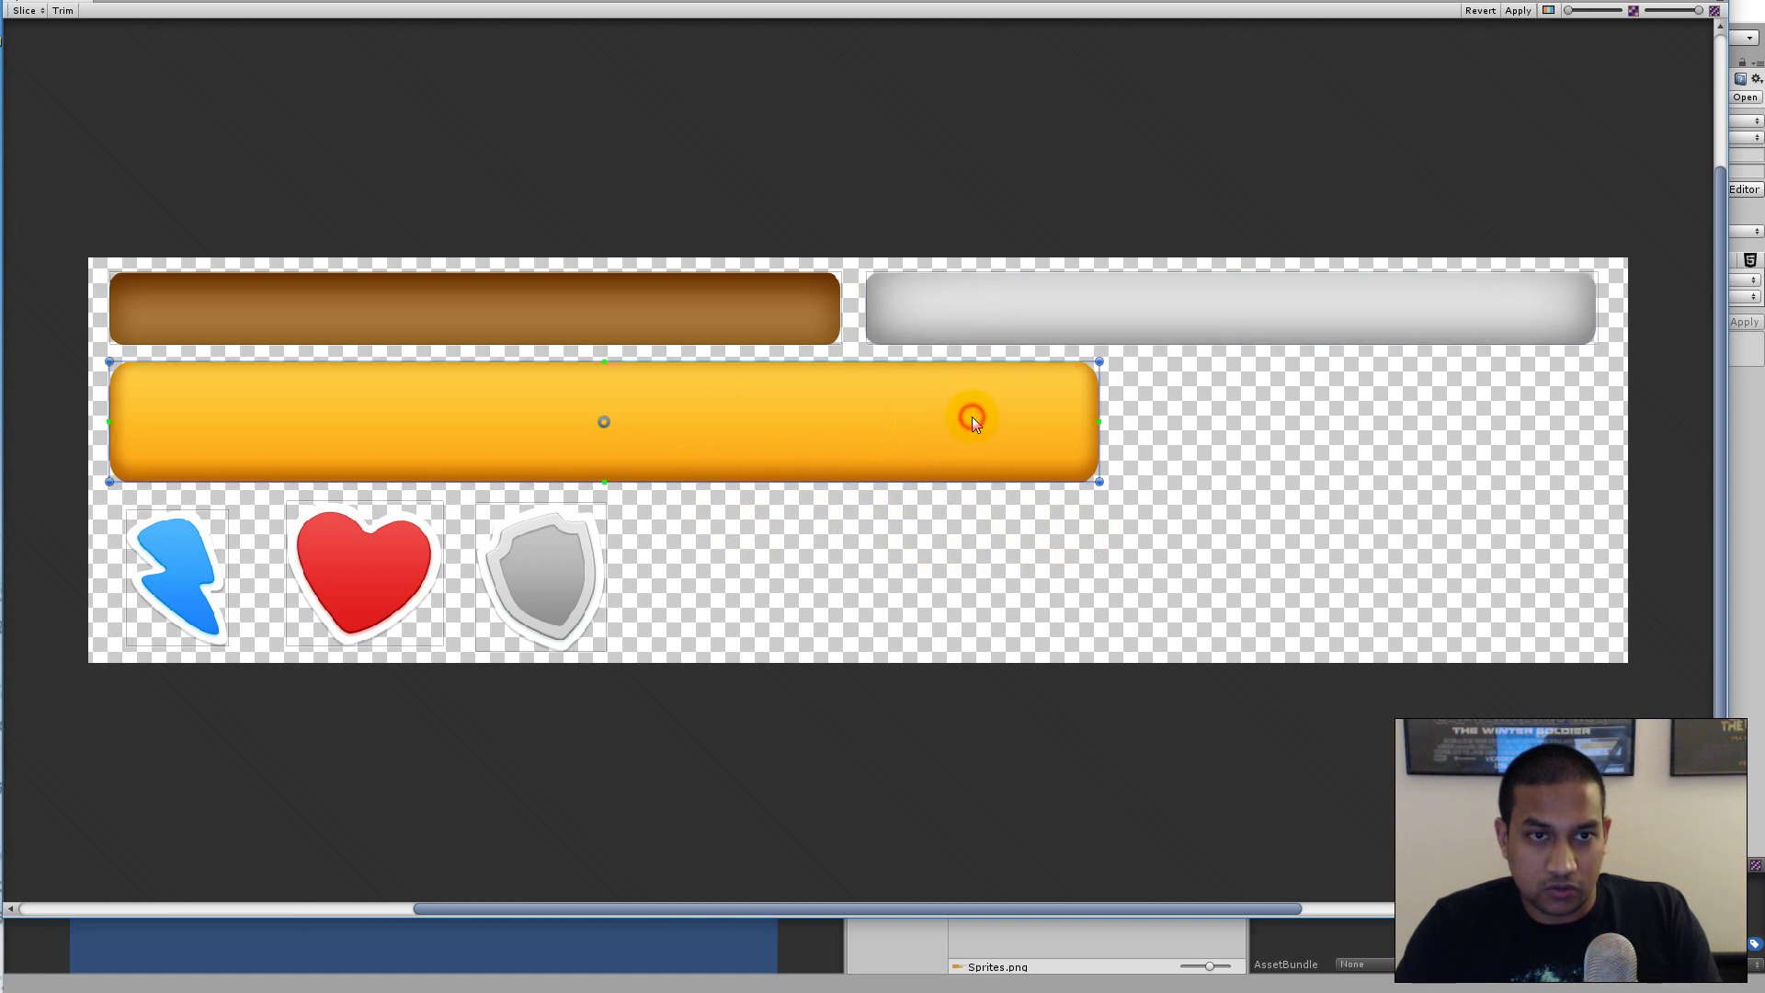
Apply the slices to the sprite sheet and close the Sprite Editor.
{"action": "left_click", "coordinate": [1520, 13]}
{"action": "left_click", "coordinate": [1496, 431]}
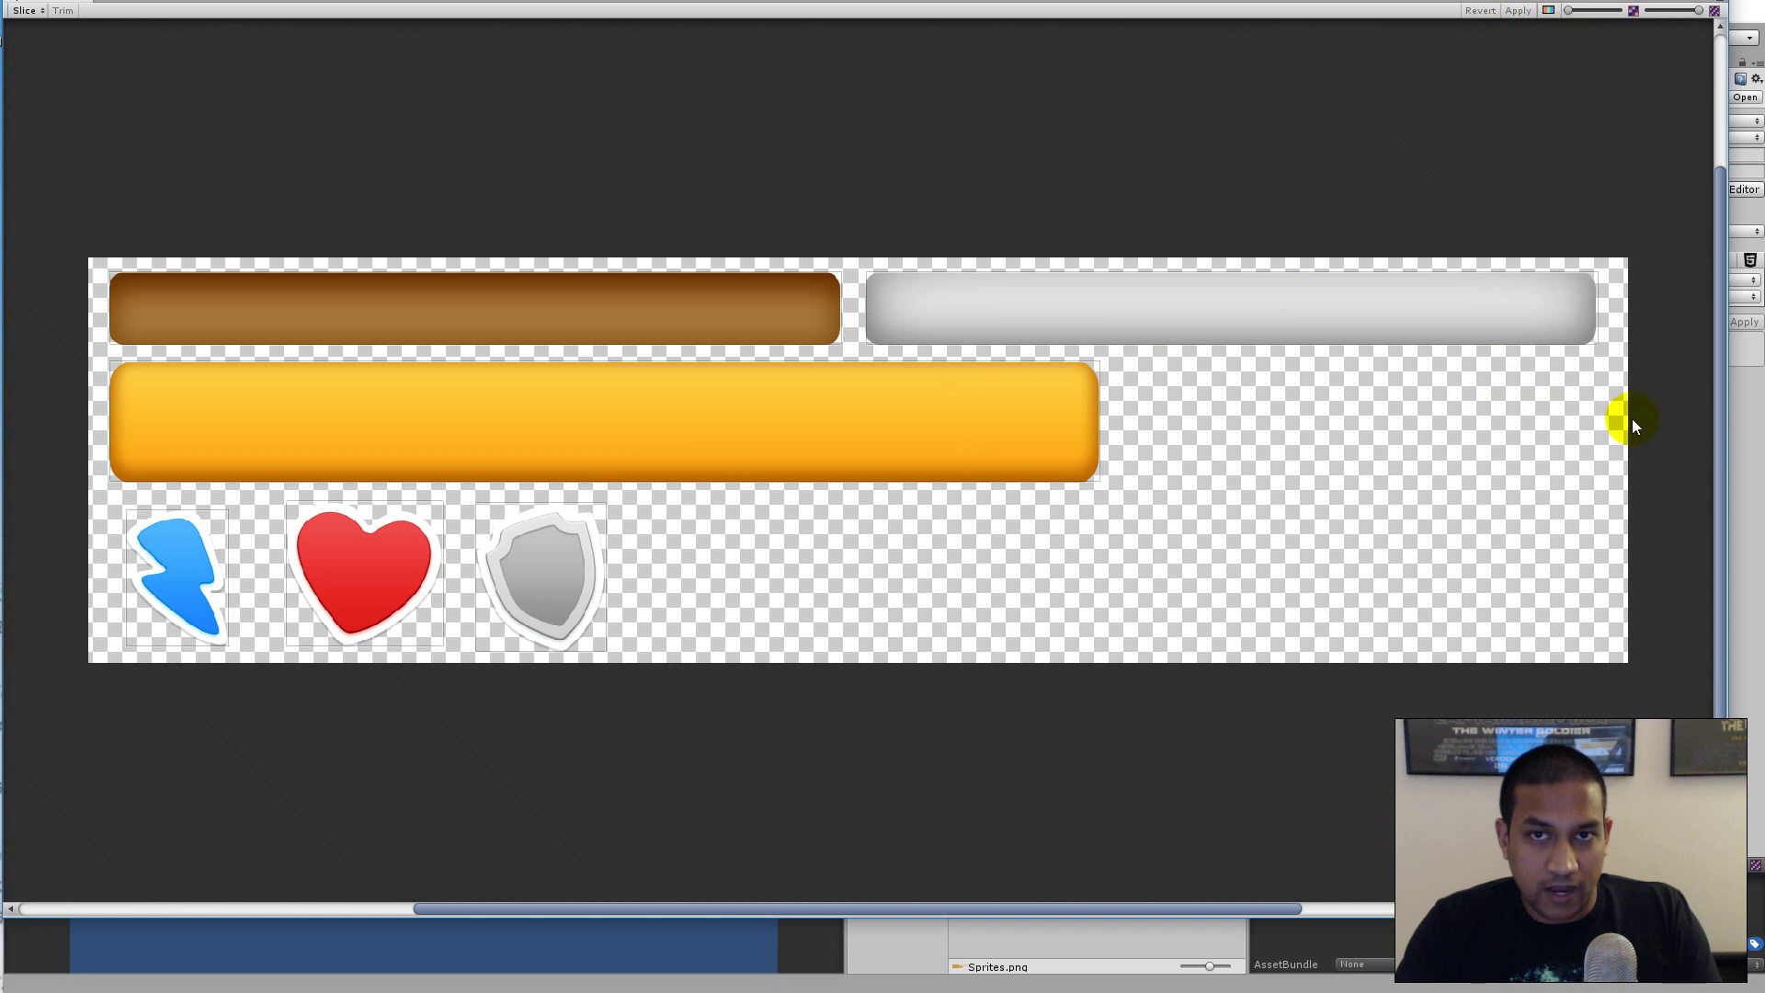
{"action": "left_click", "coordinate": [1754, 476]}
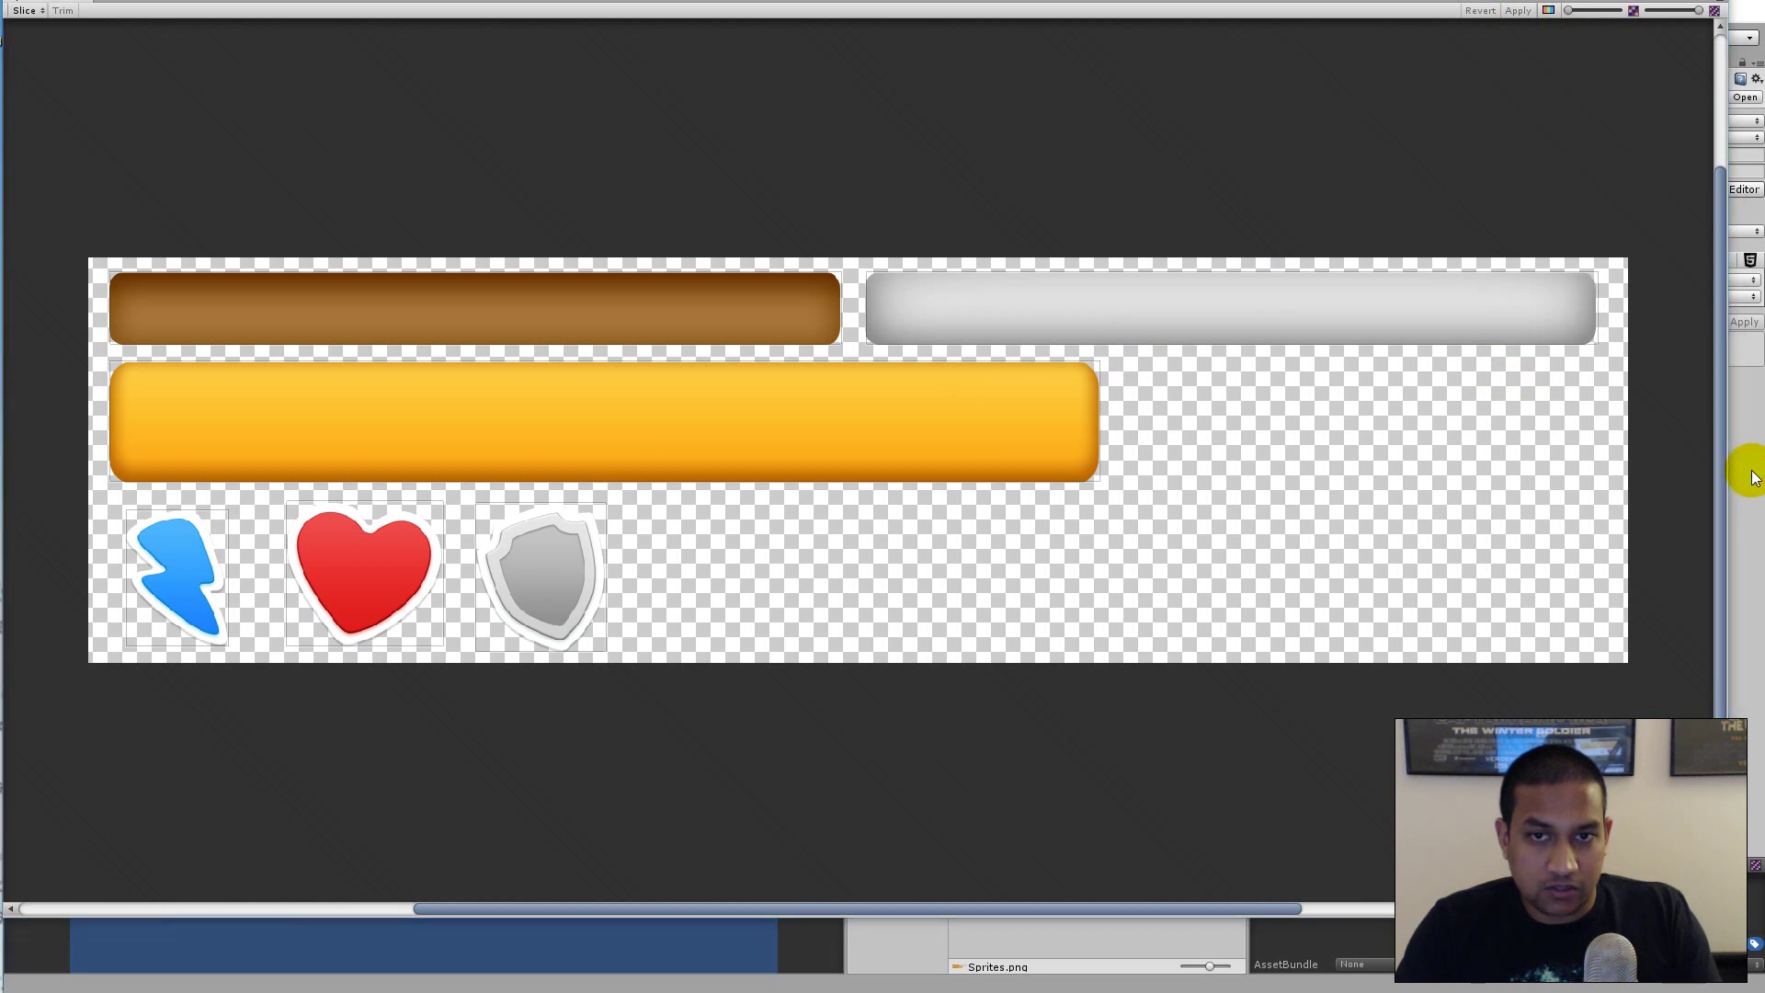
{"action": "left_click", "coordinate": [1732, 3]}
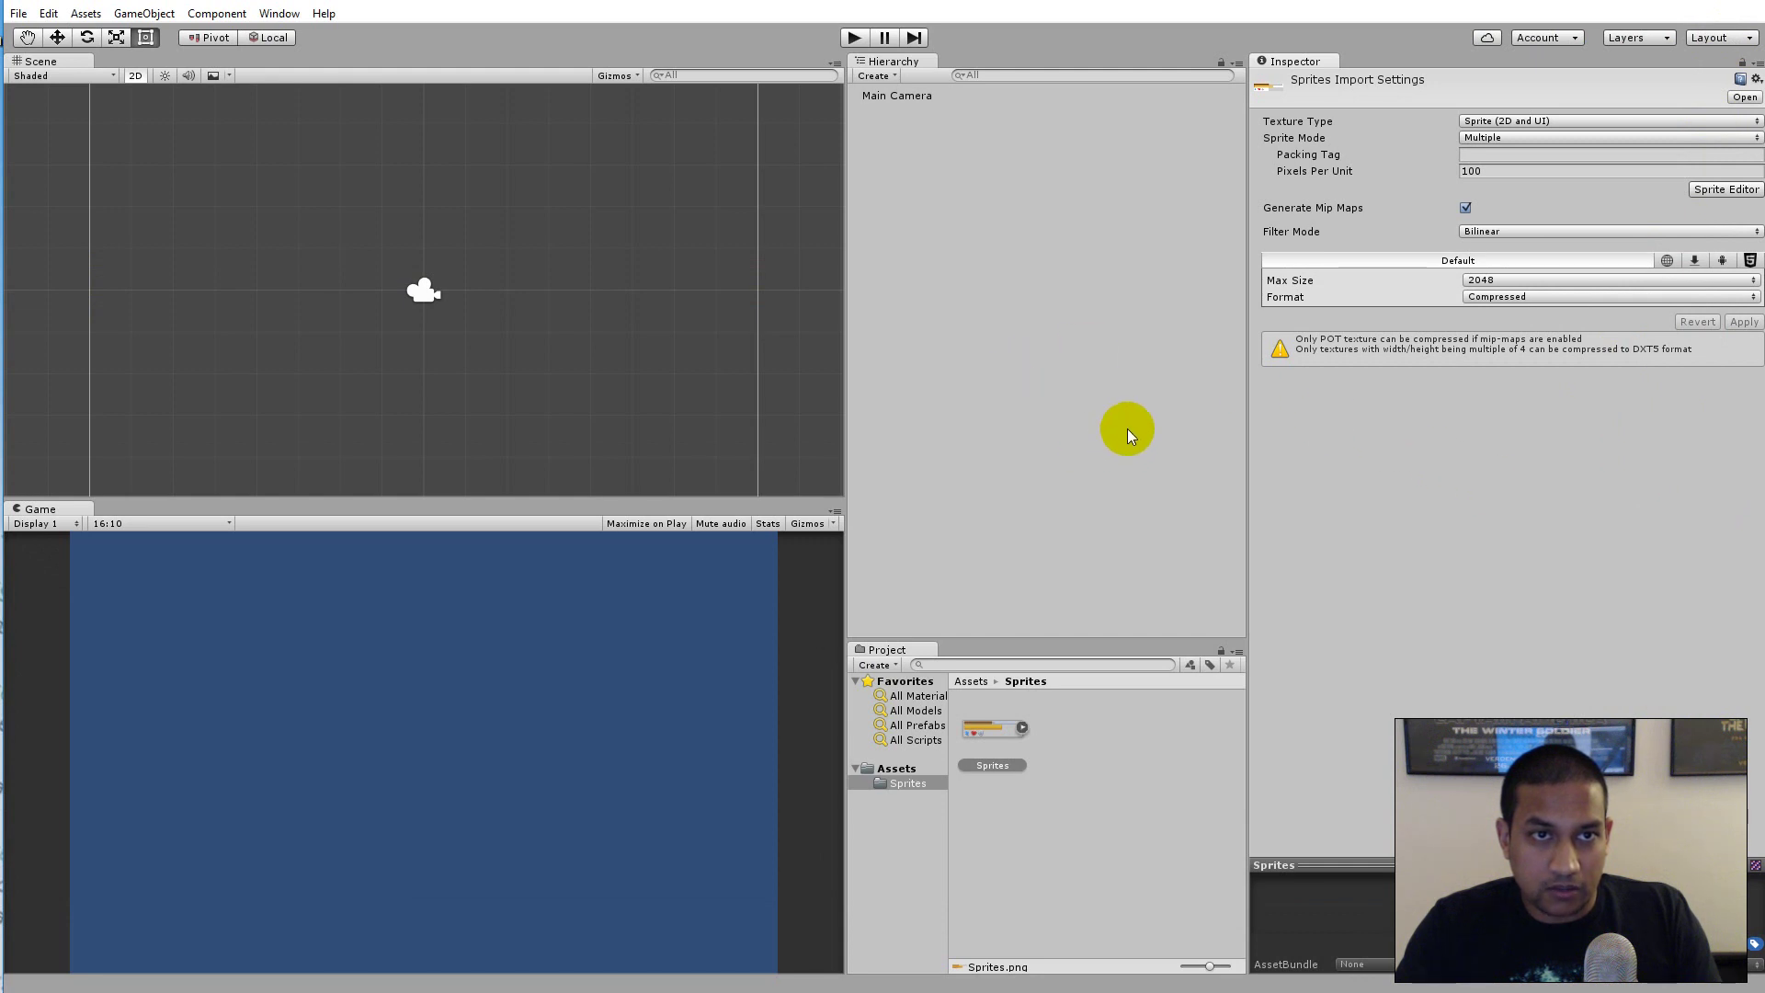
Expand the Sprites sheet in the project assets, examine its individual sliced sprites, and collapse it again.
{"action": "left_click", "coordinate": [1022, 727]}
{"action": "left_click", "coordinate": [1074, 741]}
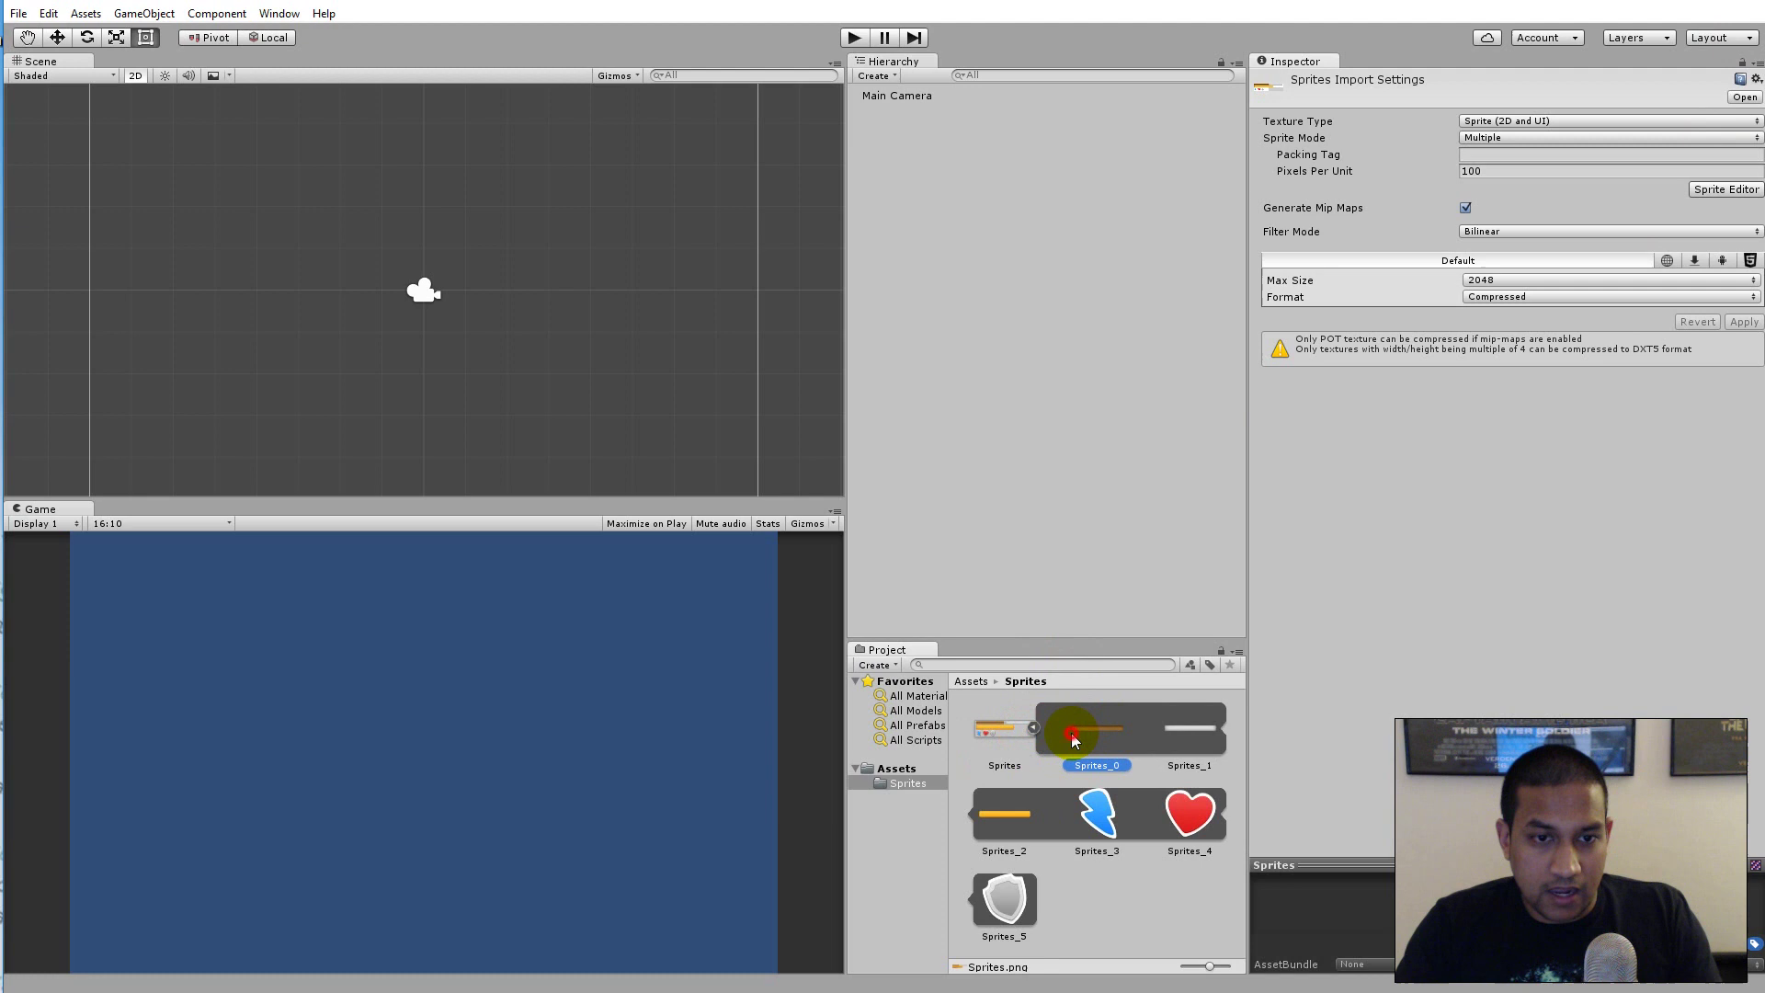
{"action": "key", "text": "Right"}
{"action": "key", "text": "Right"}
{"action": "left_click", "coordinate": [1090, 818]}
{"action": "left_click", "coordinate": [1189, 818]}
{"action": "left_click", "coordinate": [1004, 817]}
{"action": "left_click", "coordinate": [1097, 818]}
{"action": "left_click", "coordinate": [1184, 734]}
{"action": "left_click", "coordinate": [1096, 728]}
{"action": "left_click", "coordinate": [1005, 898]}
{"action": "left_click", "coordinate": [1096, 817]}
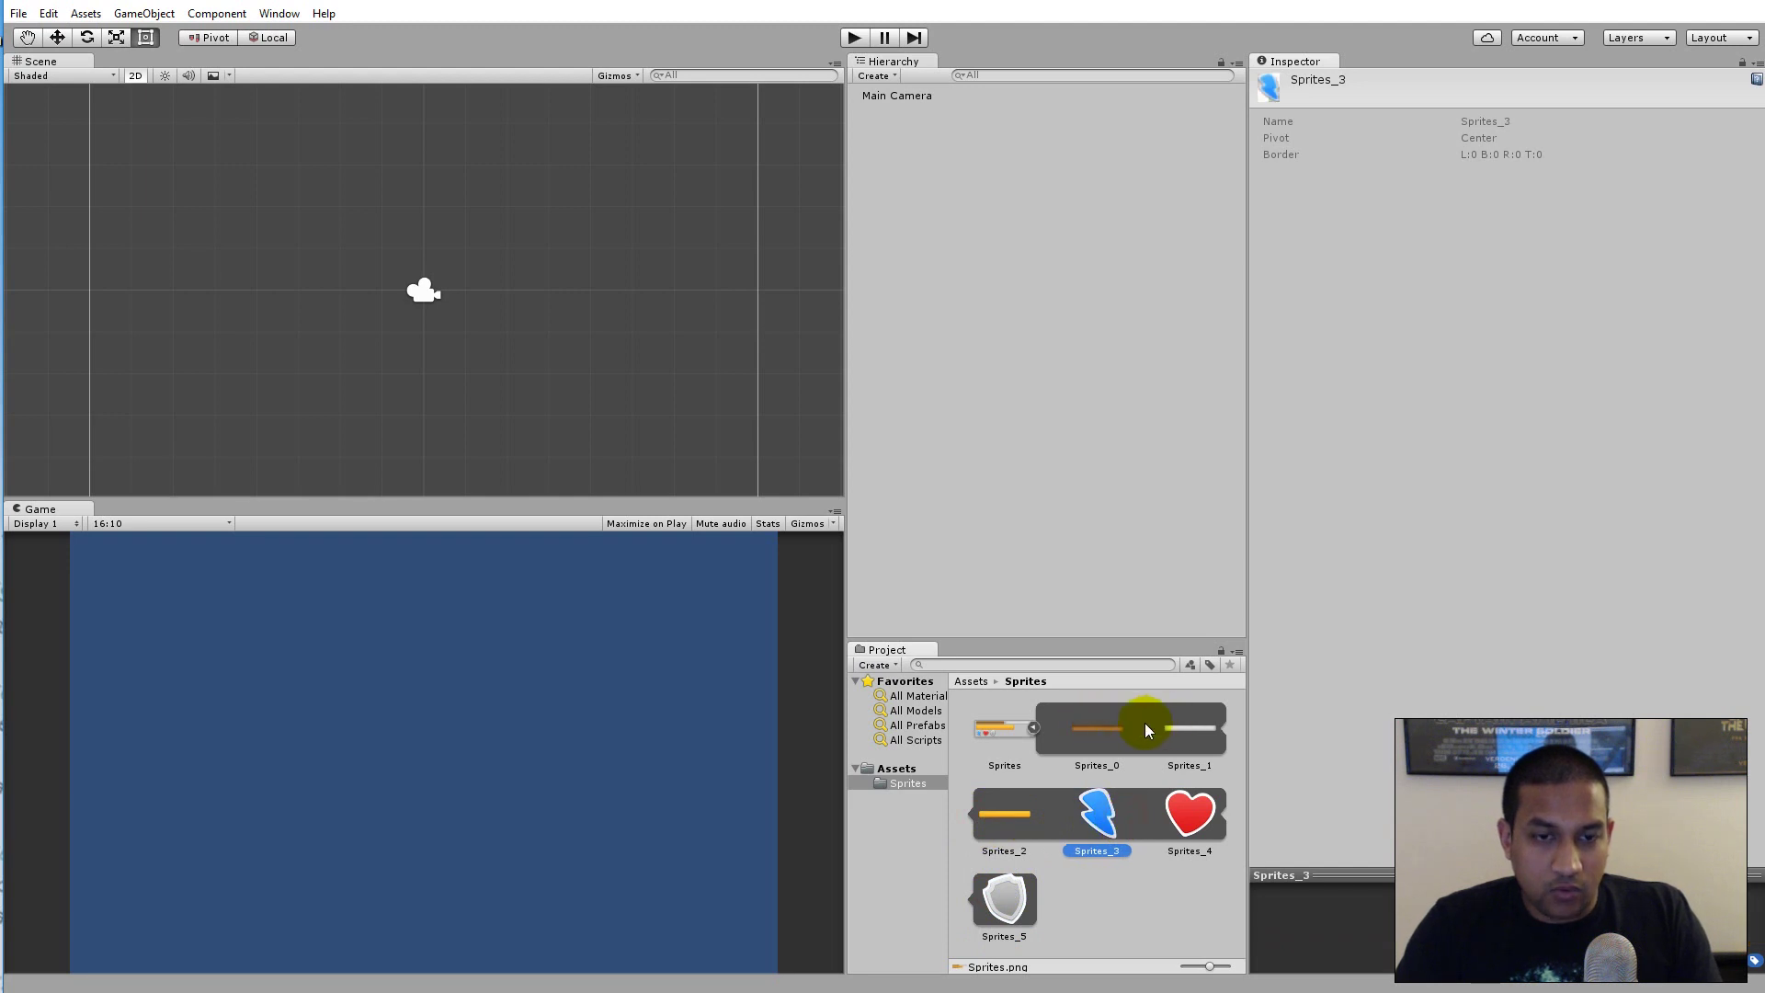
{"action": "left_click", "coordinate": [1032, 728]}
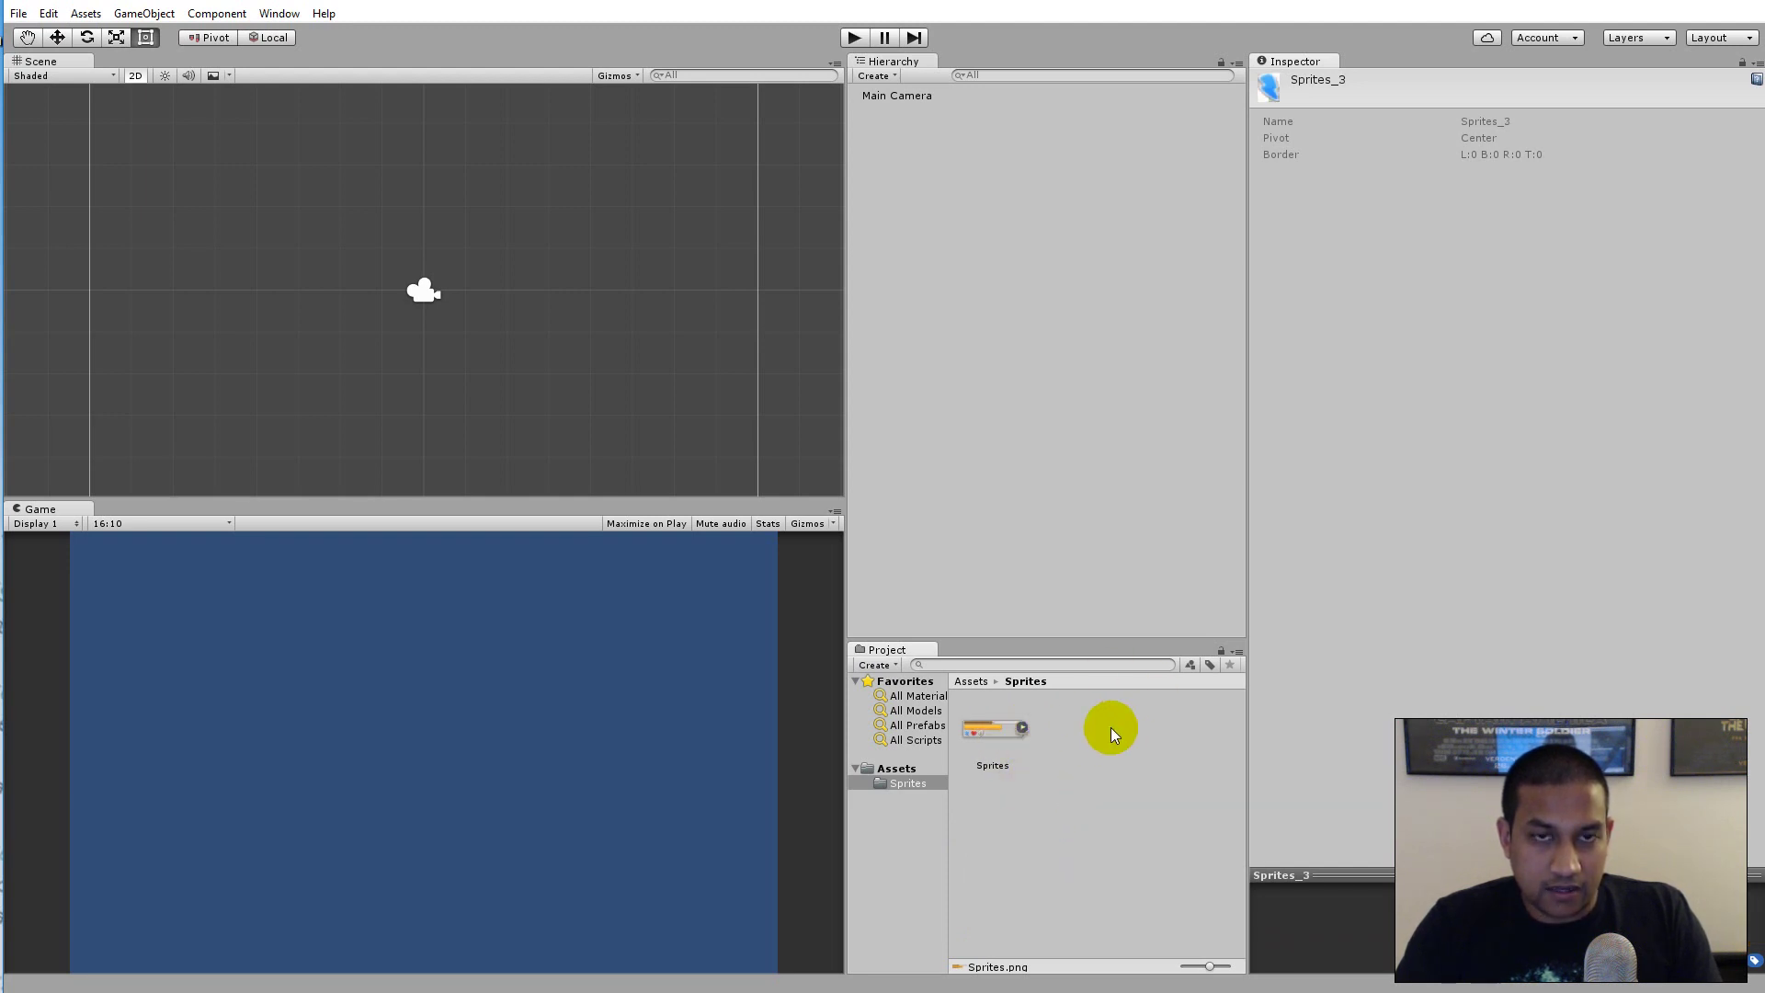
{"action": "left_click", "coordinate": [1101, 758]}
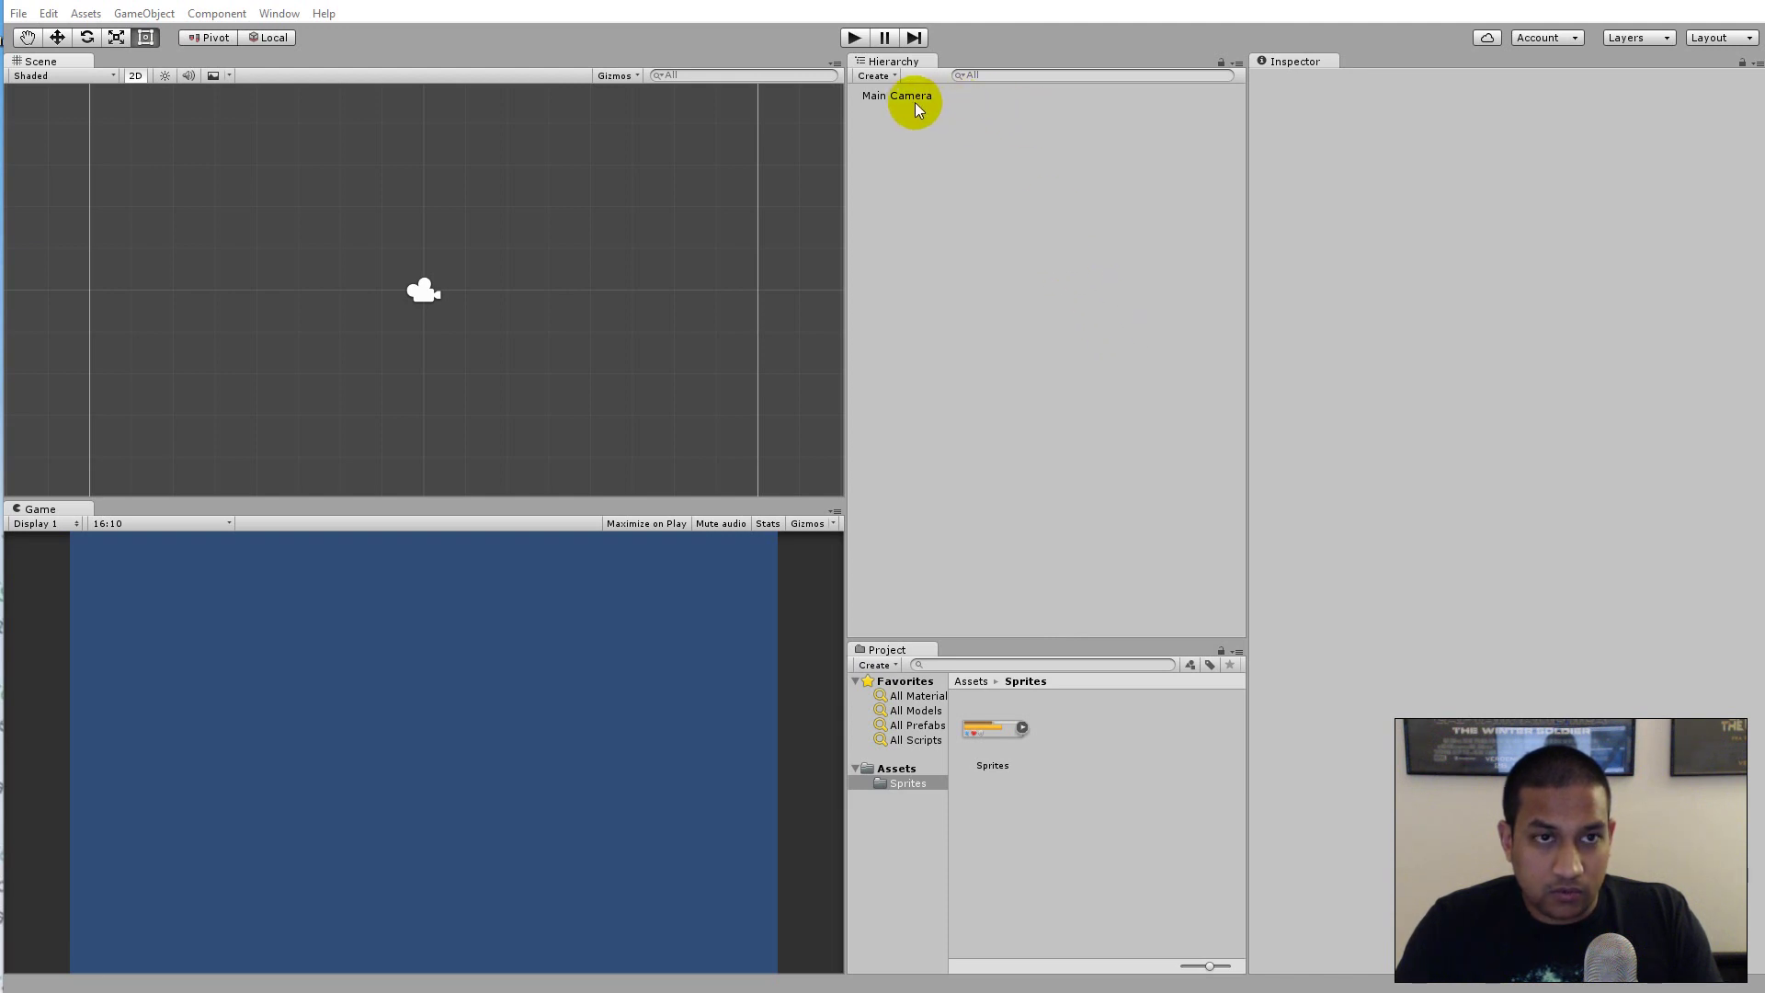
Add a UI Image object to the scene.
{"action": "left_click", "coordinate": [887, 75]}
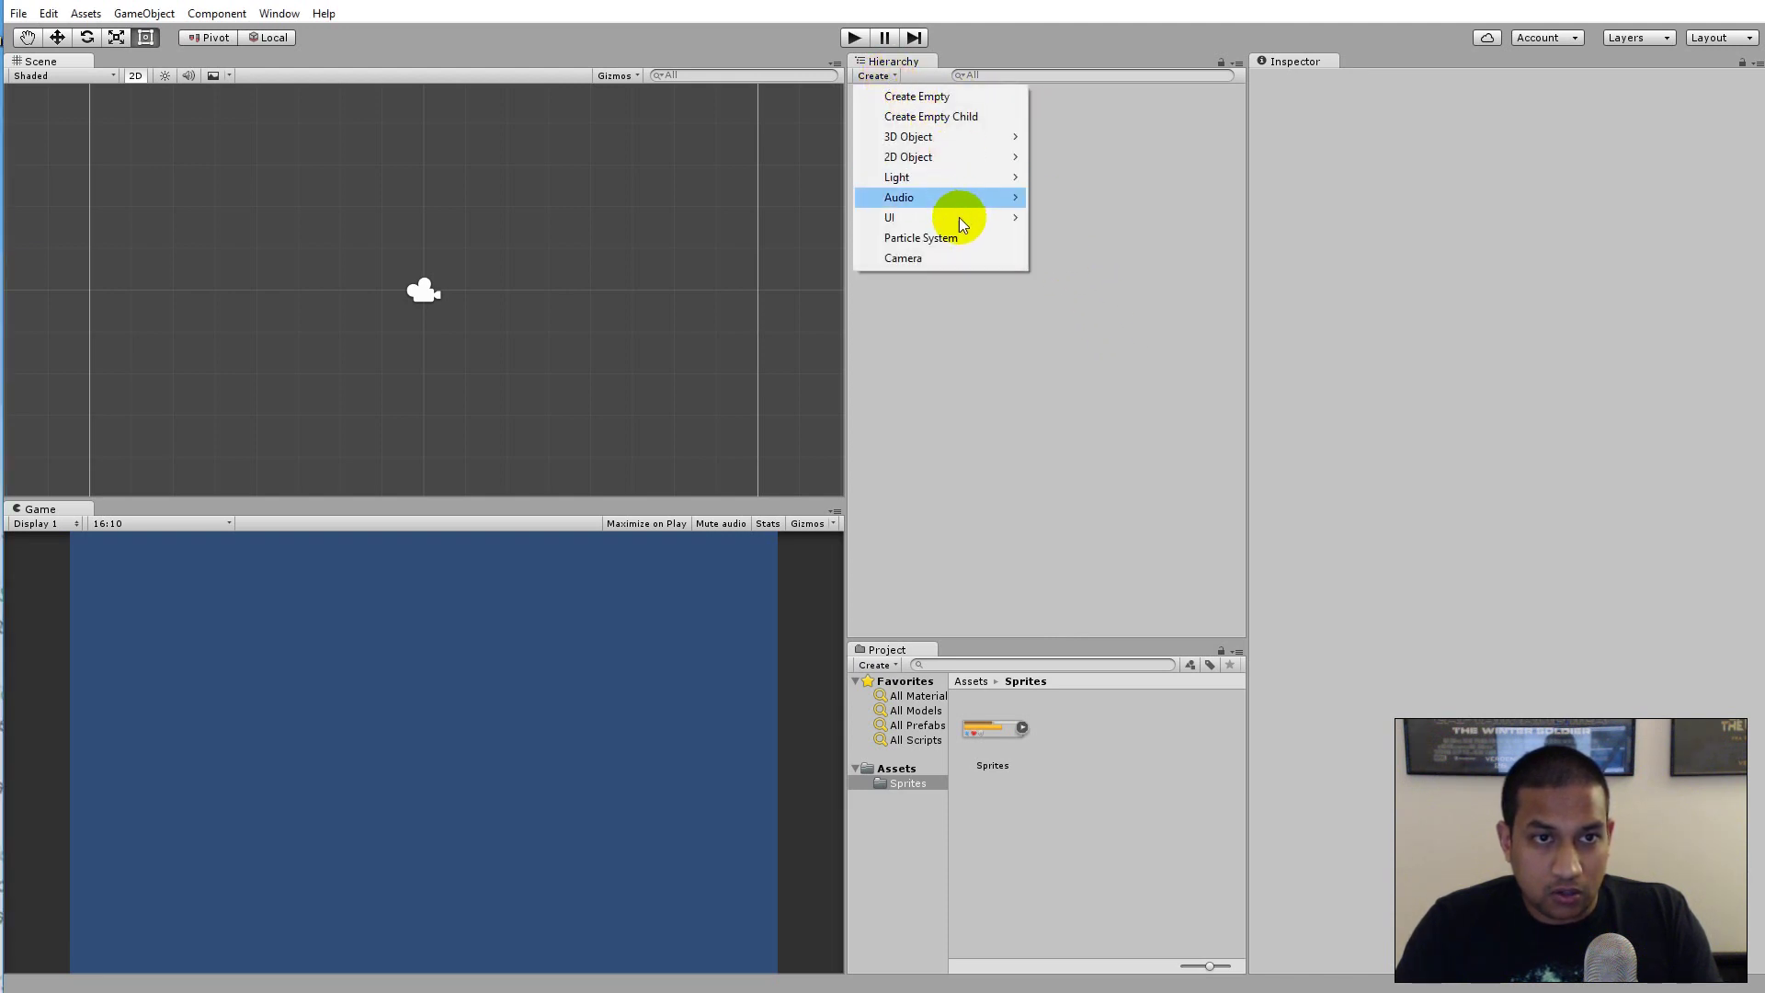
{"action": "mouse_move", "coordinate": [959, 218]}
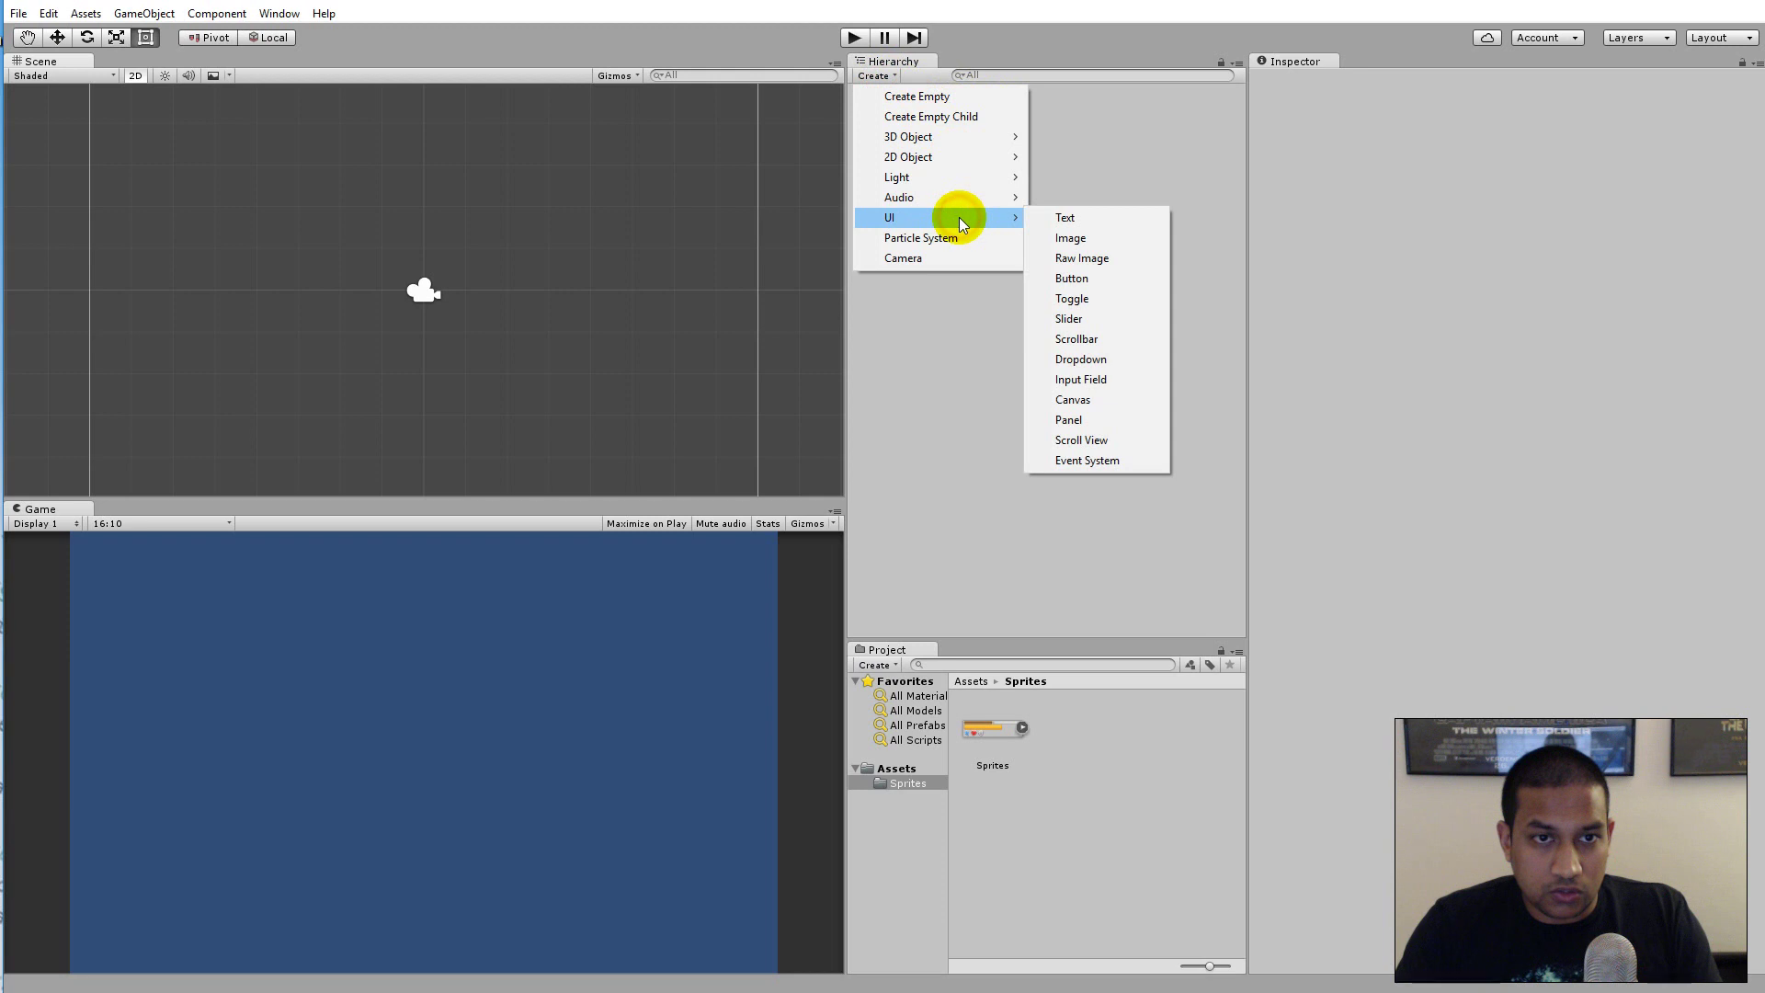
{"action": "left_click", "coordinate": [1109, 241]}
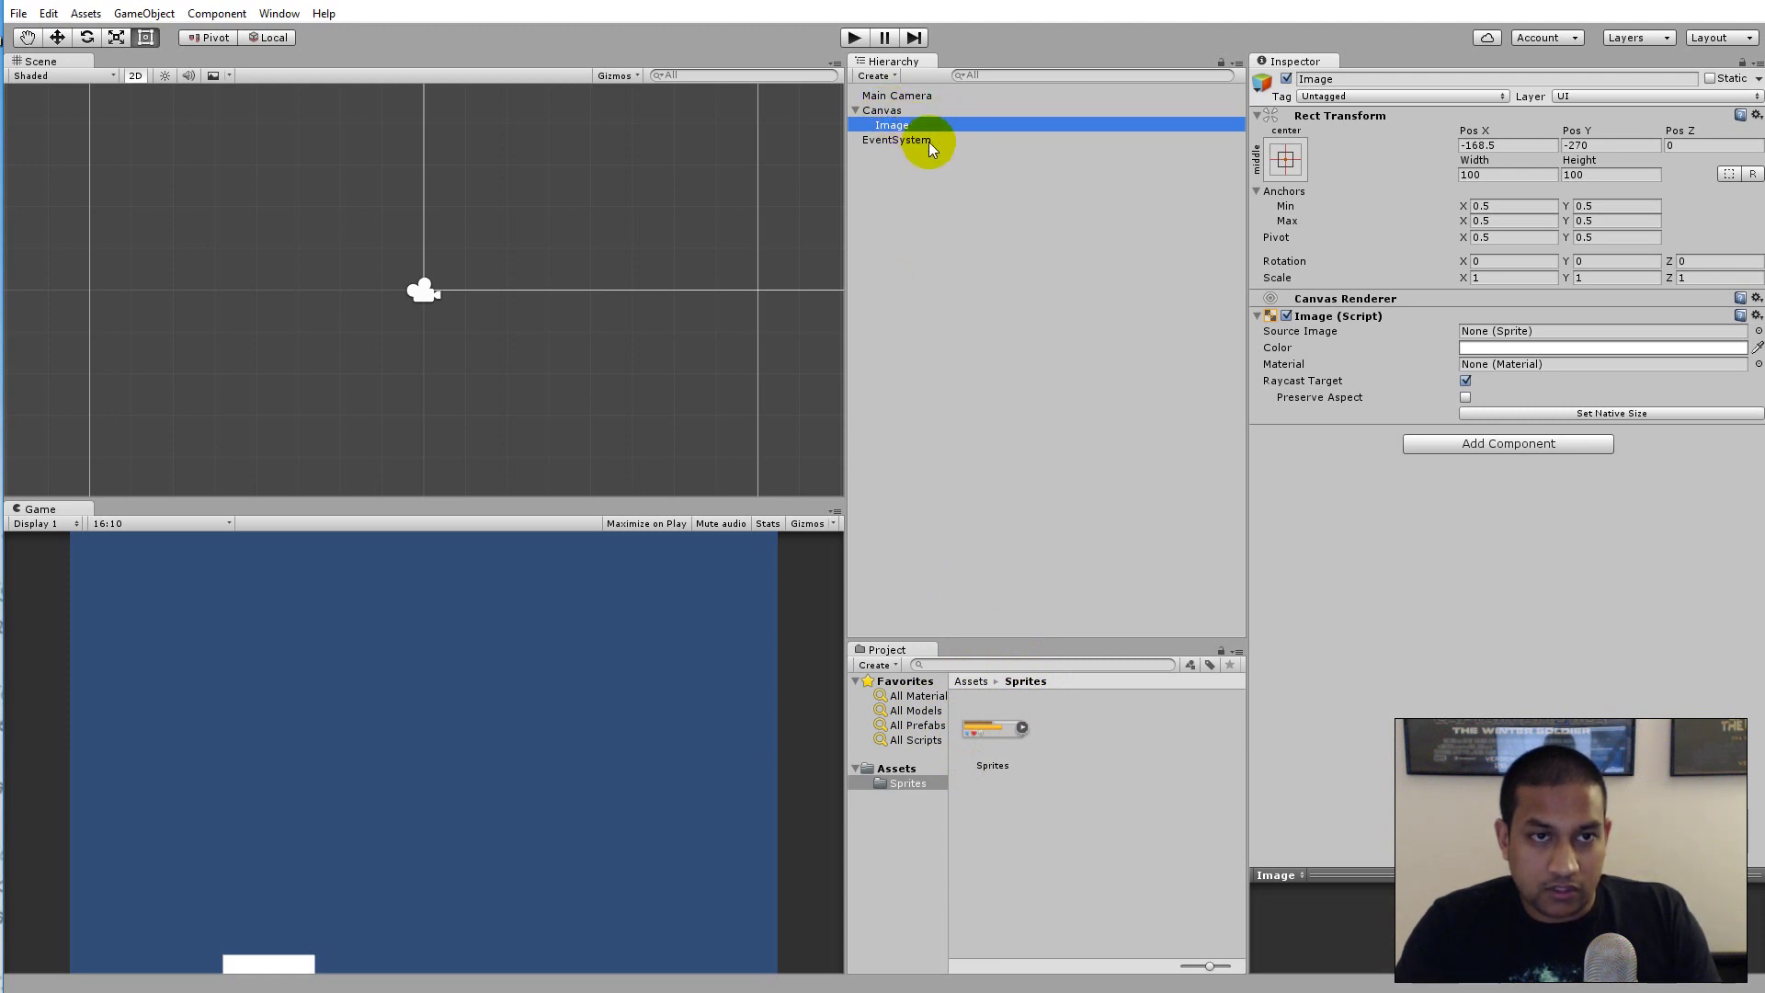
Move the Image upward into the canvas area, to about X -150, Y -168.
{"action": "left_click", "coordinate": [884, 111]}
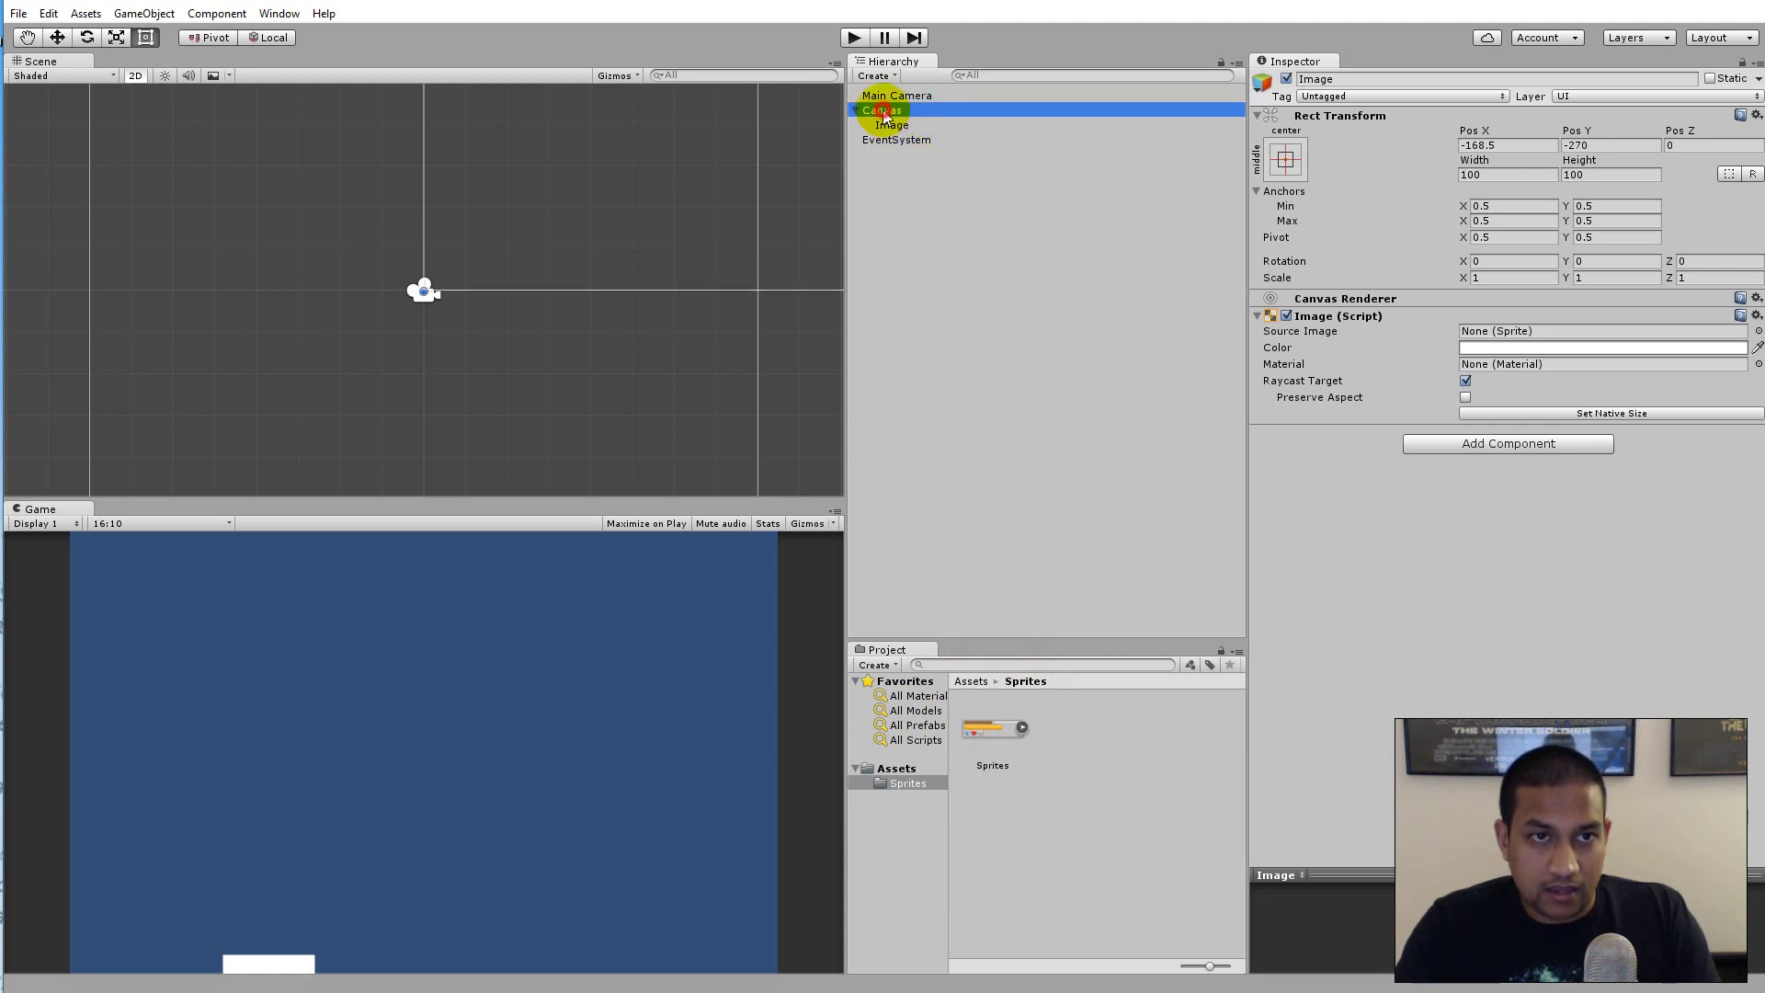
{"action": "left_click", "coordinate": [902, 140]}
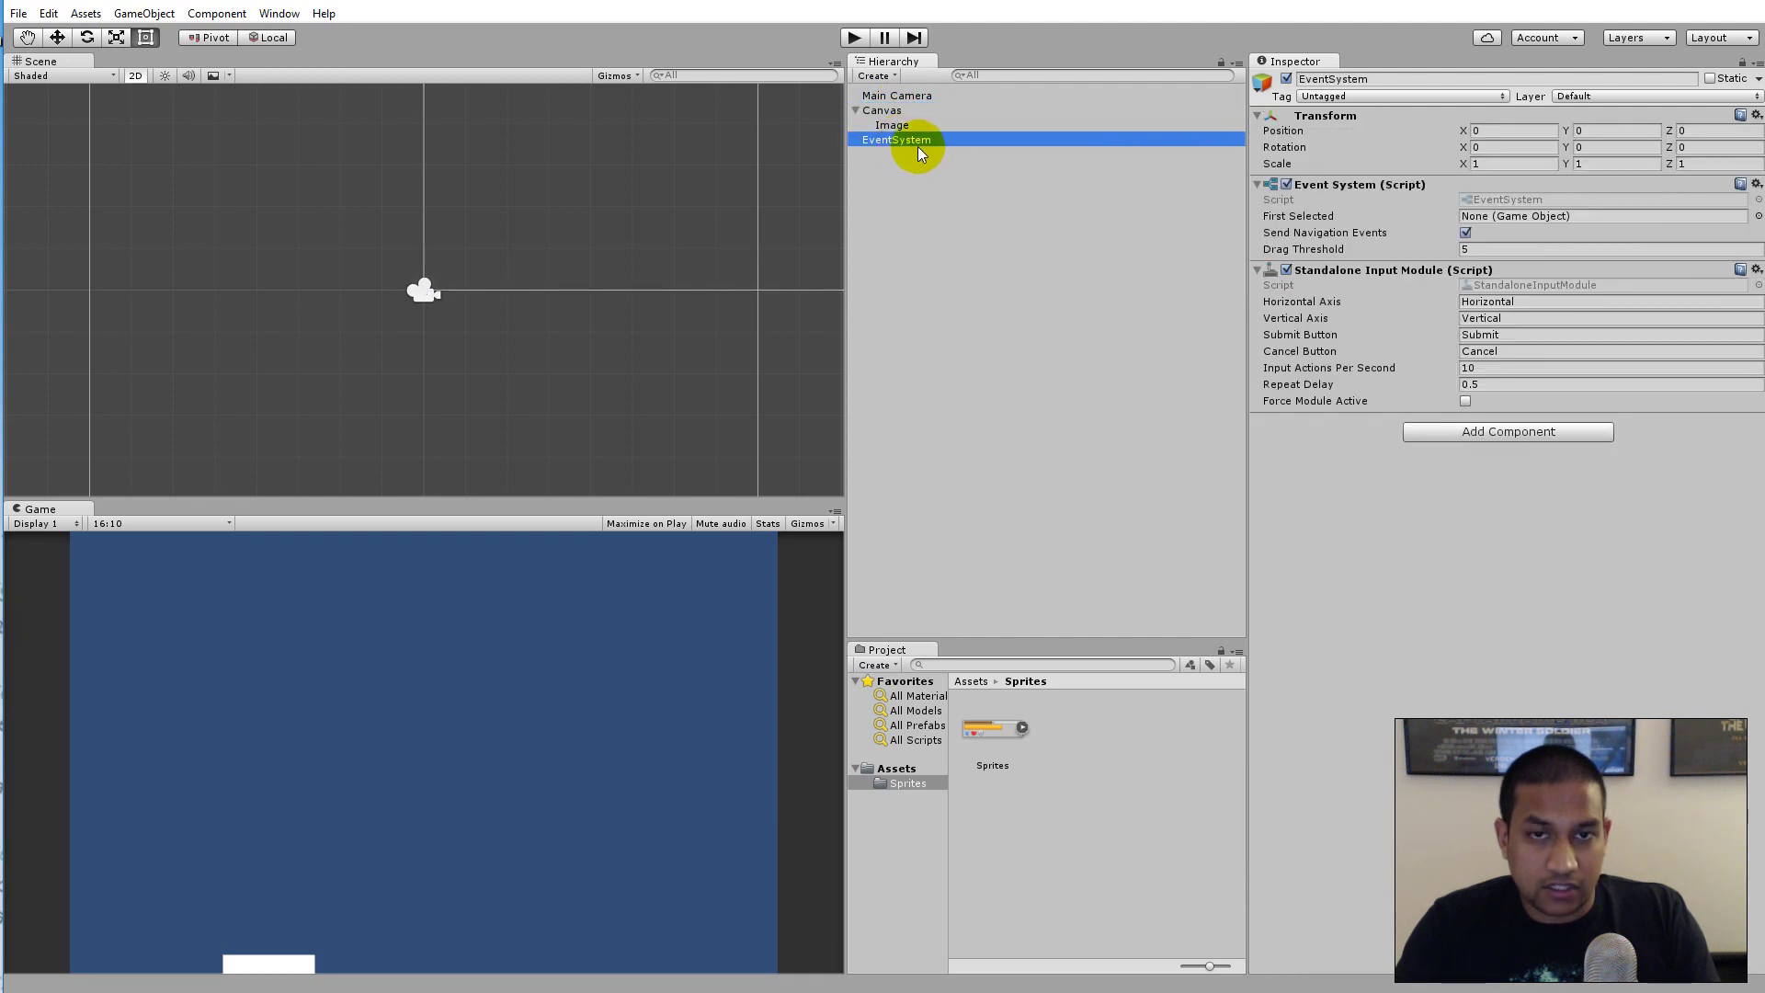
{"action": "left_click", "coordinate": [885, 111]}
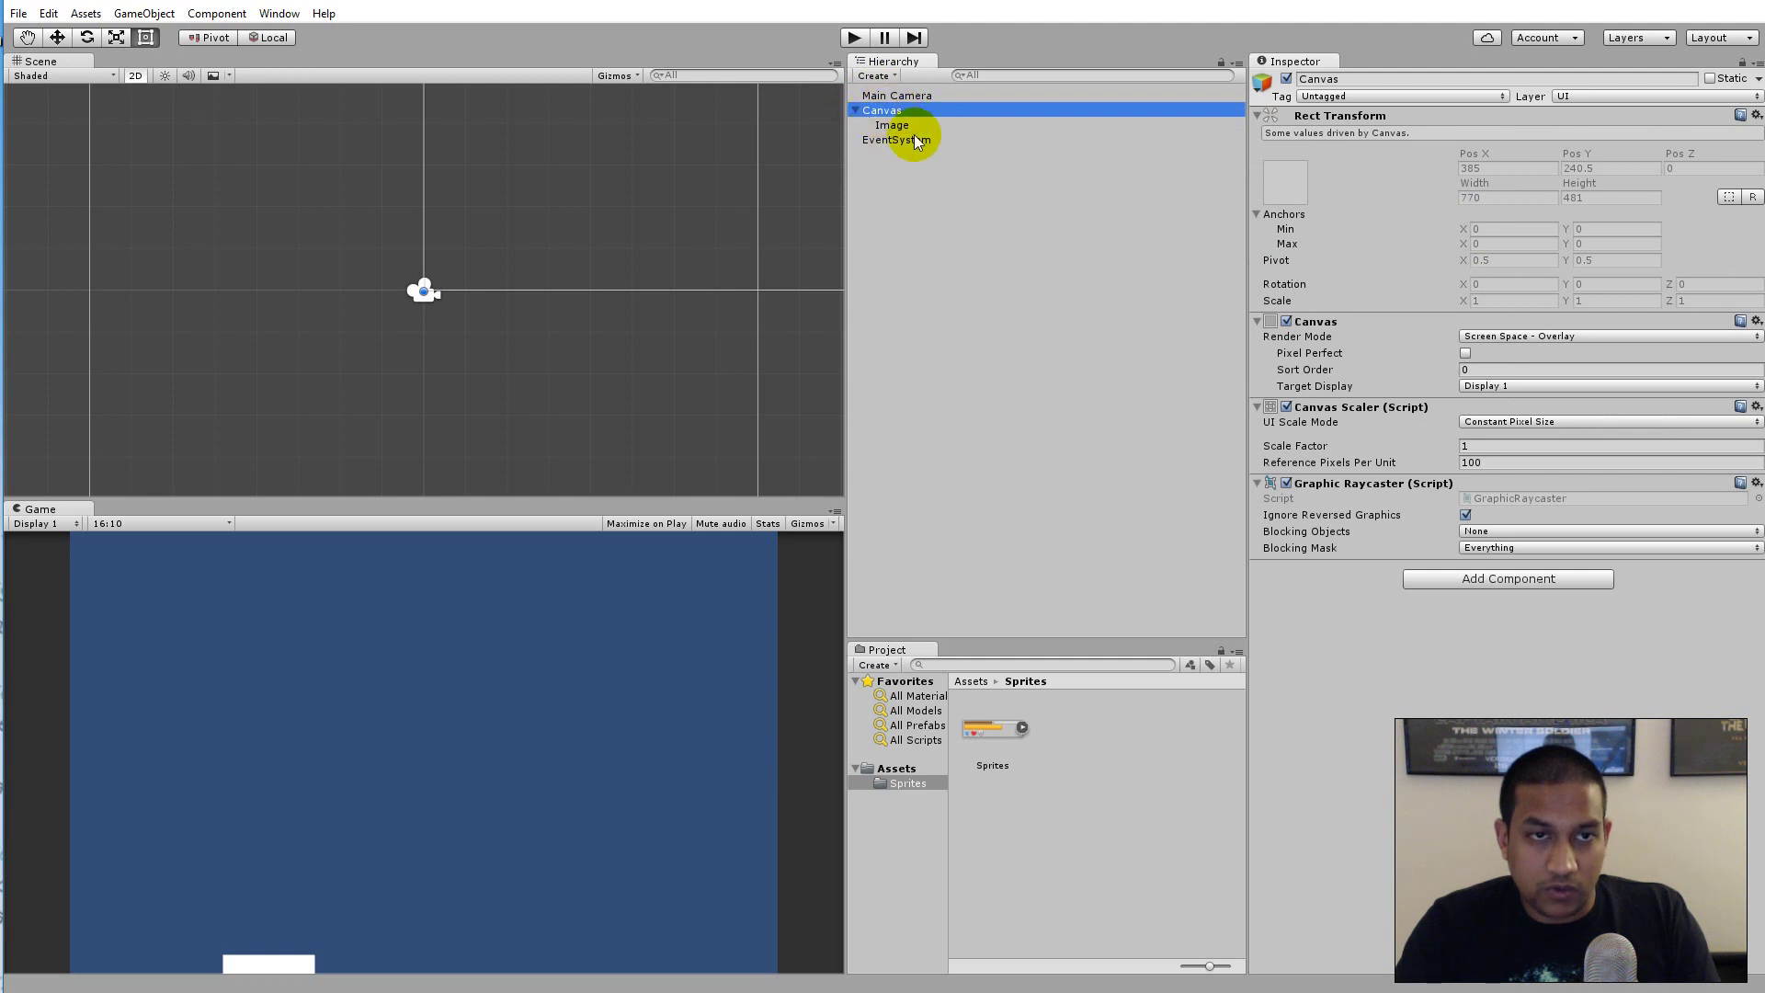
{"action": "scroll", "coordinate": [609, 267], "scroll_direction": "down", "scroll_amount": 4}
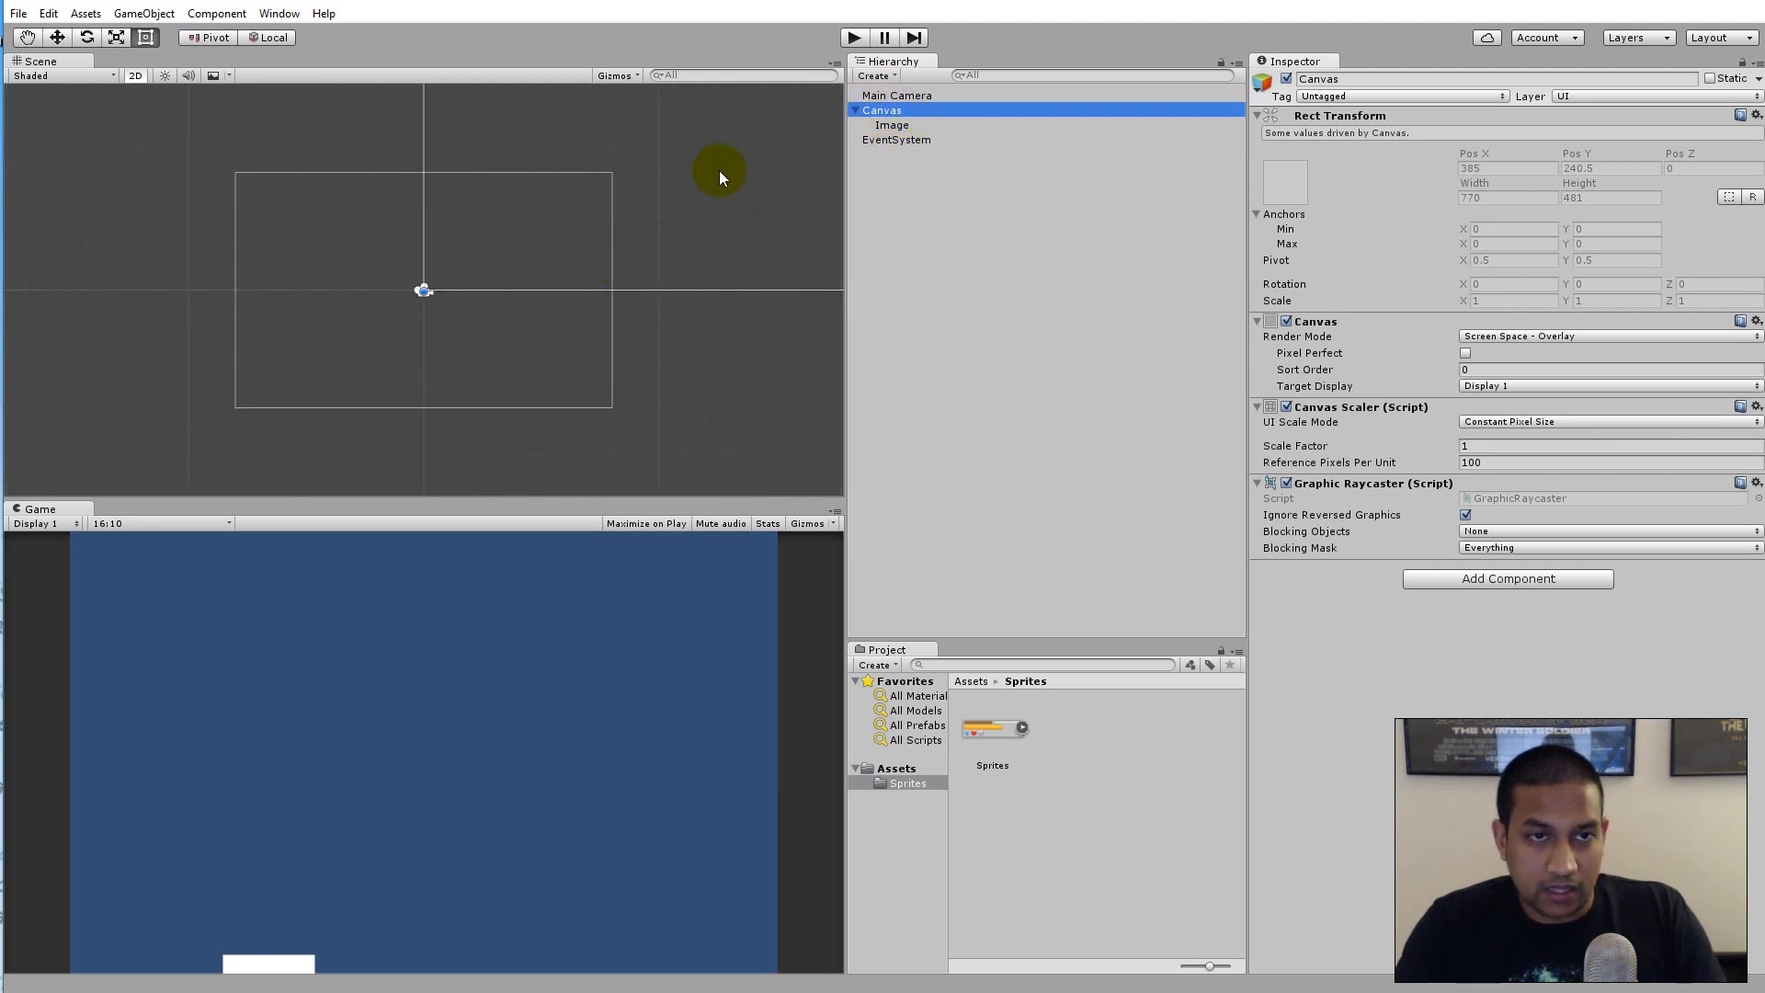
{"action": "double_click", "coordinate": [893, 124]}
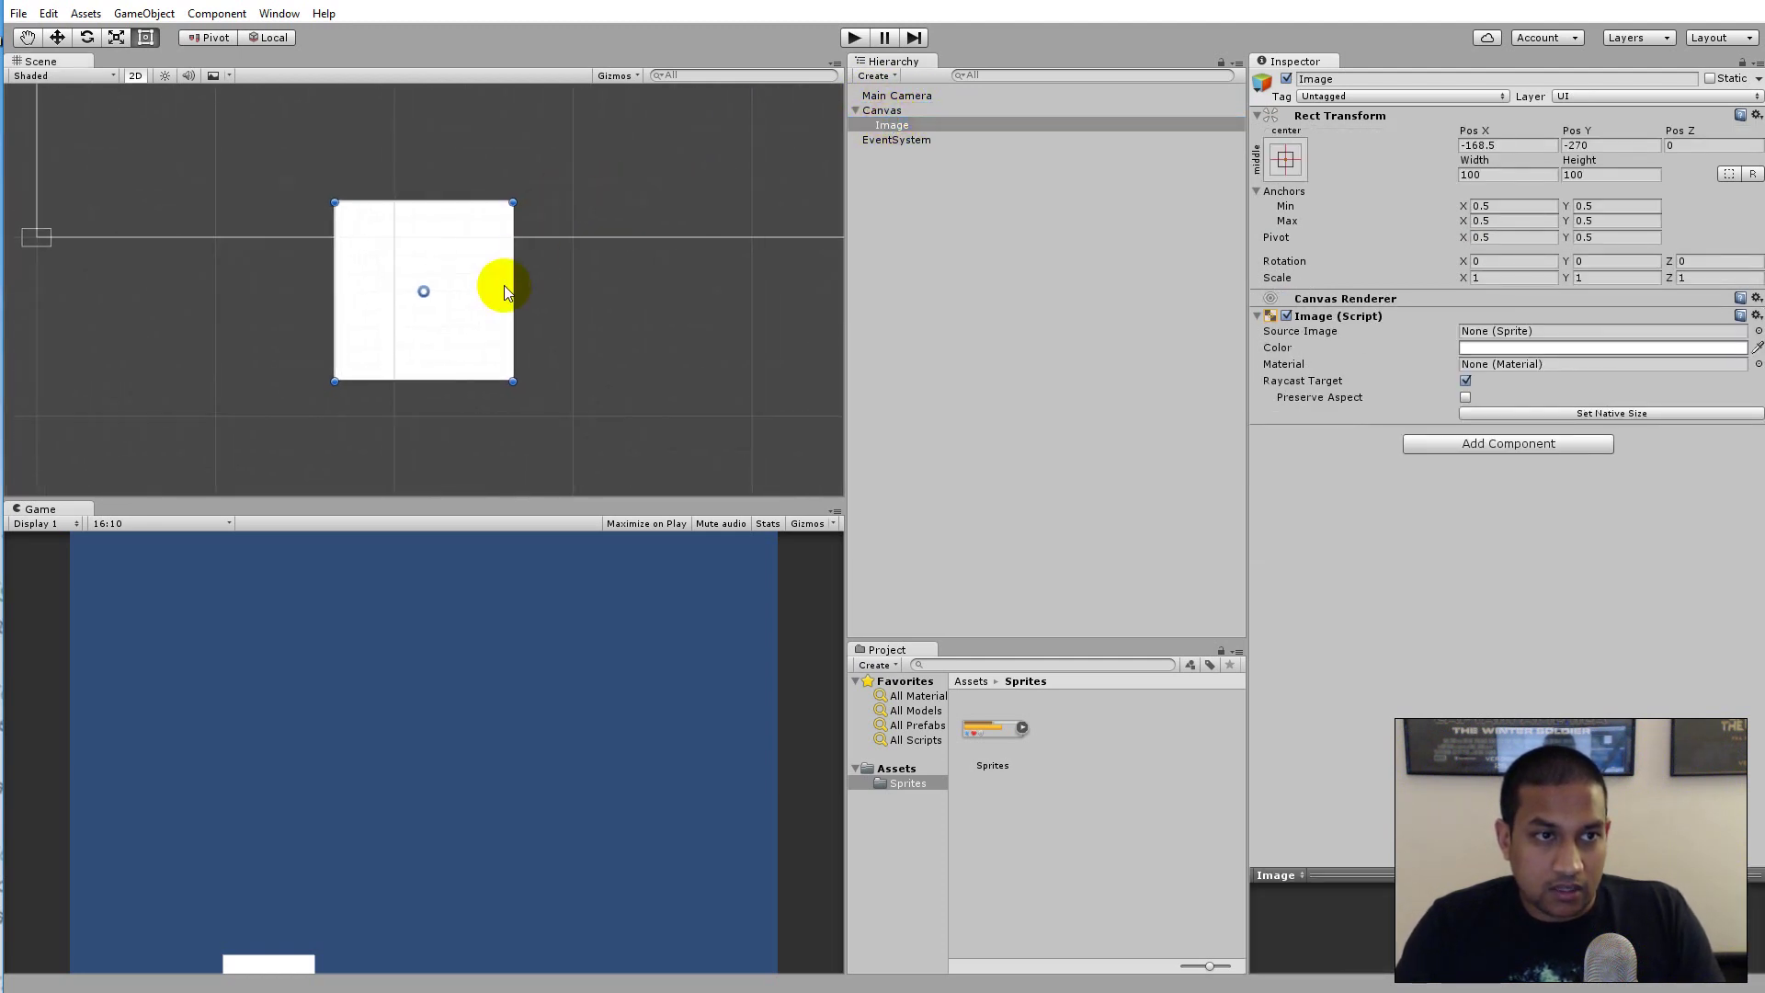
{"action": "left_click_drag", "start_coordinate": [494, 274], "coordinate": [513, 102]}
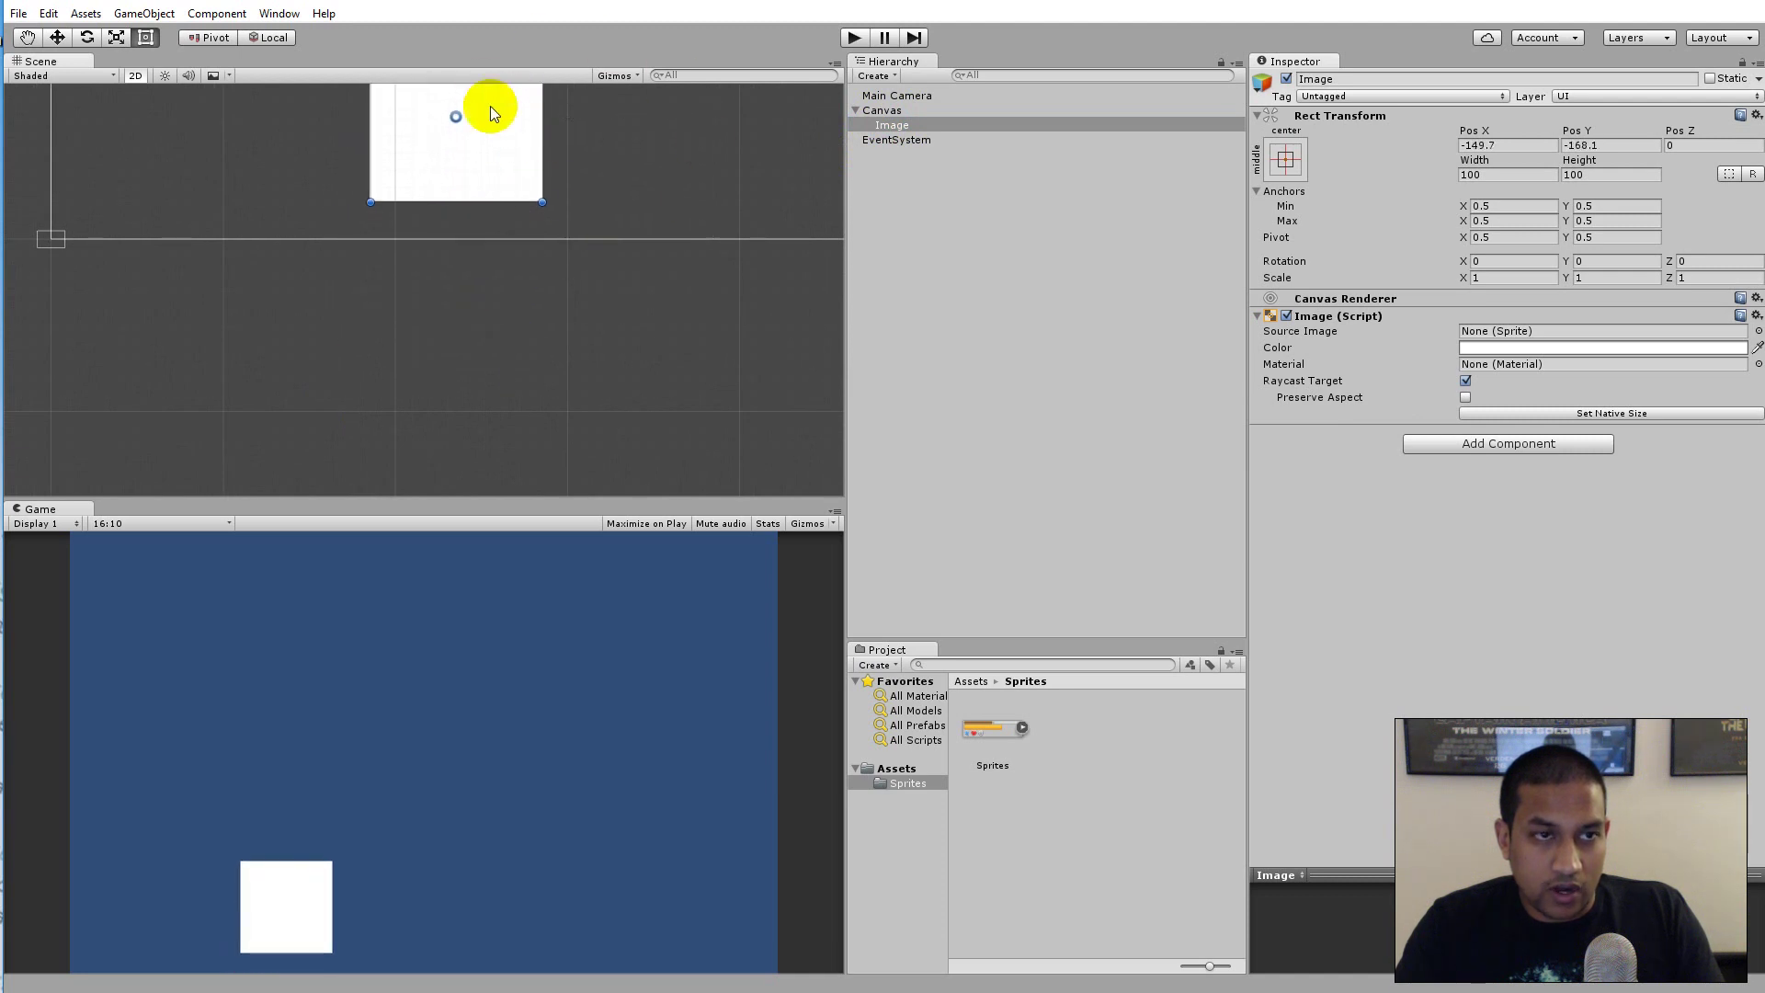
{"action": "key", "text": "f"}
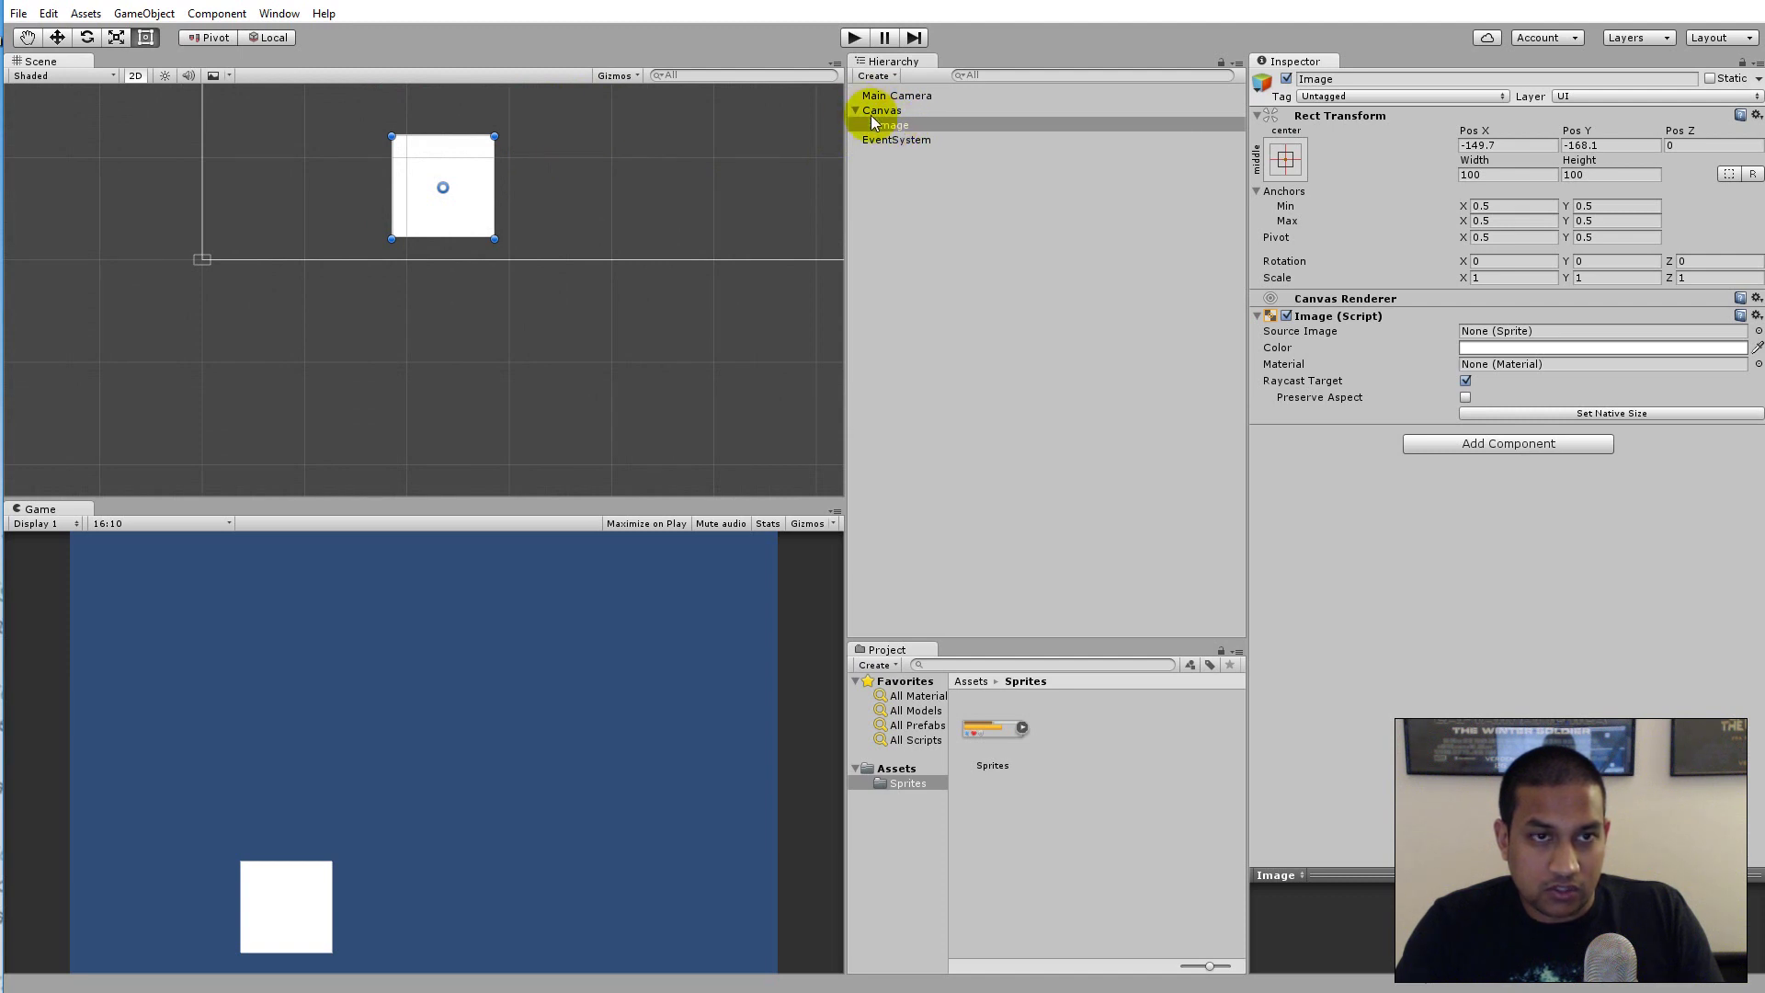
Take the Image out of the Canvas in the hierarchy and make it a child of the Canvas again.
{"action": "left_click_drag", "start_coordinate": [888, 124], "coordinate": [878, 110]}
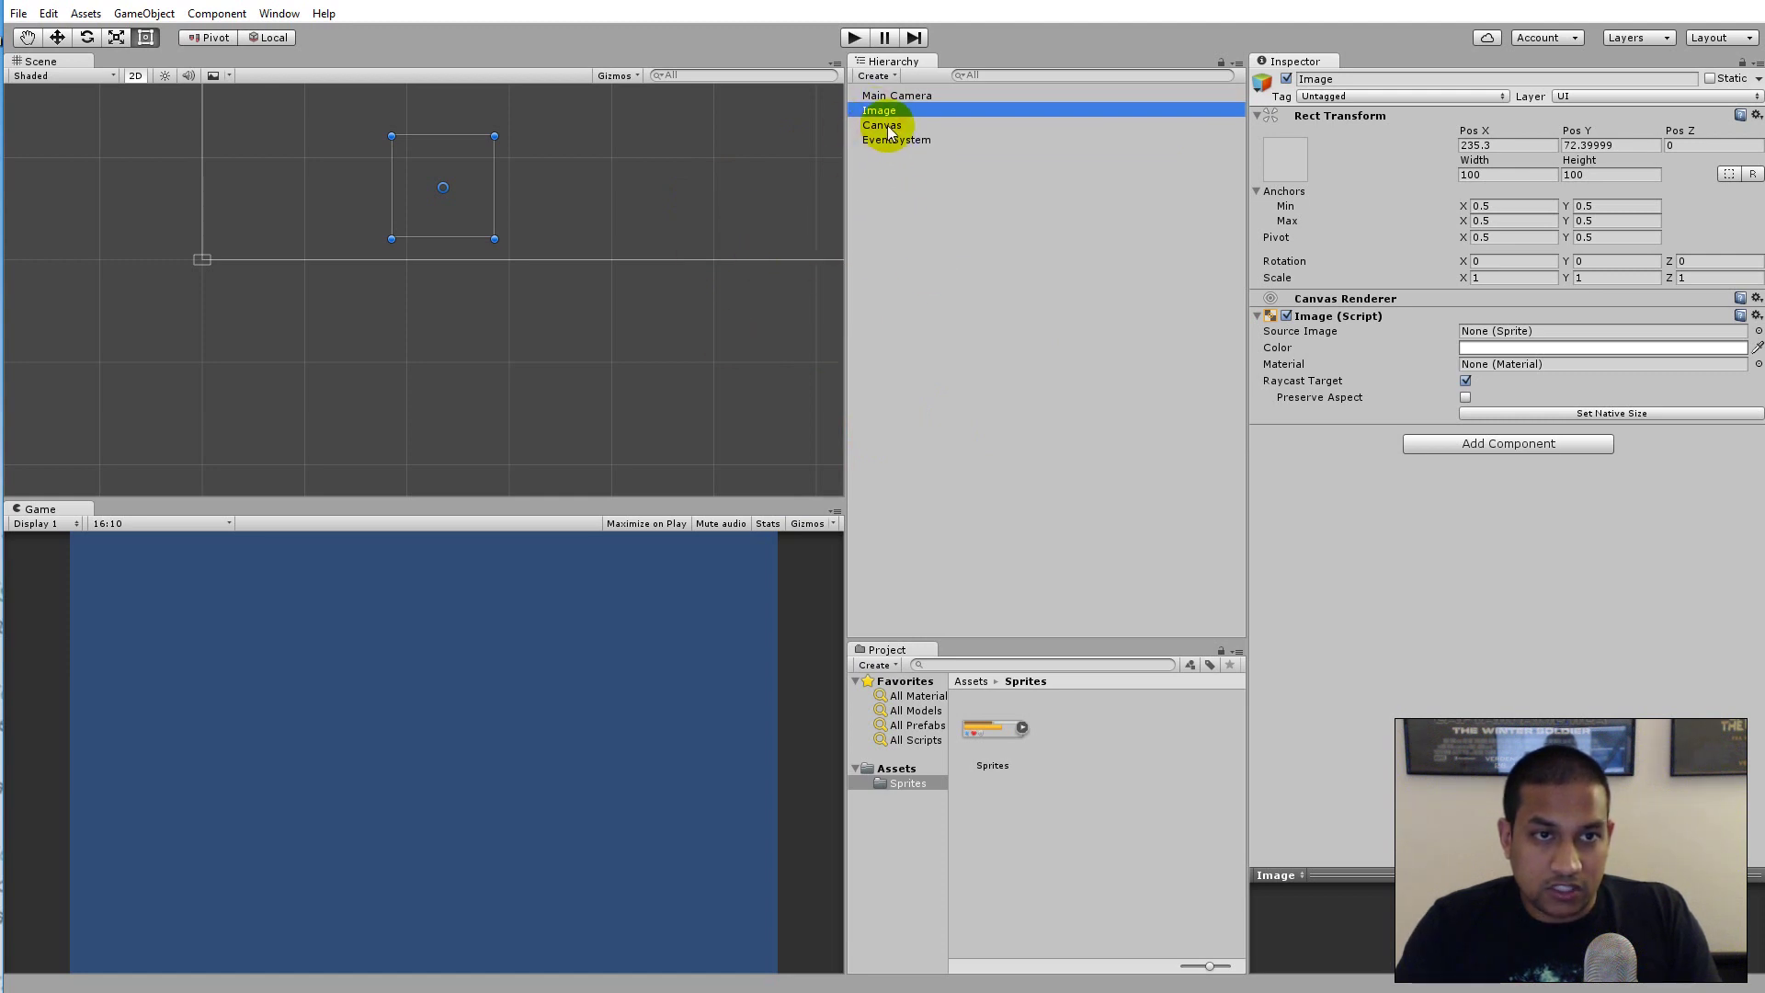
{"action": "left_click_drag", "start_coordinate": [884, 108], "coordinate": [890, 127]}
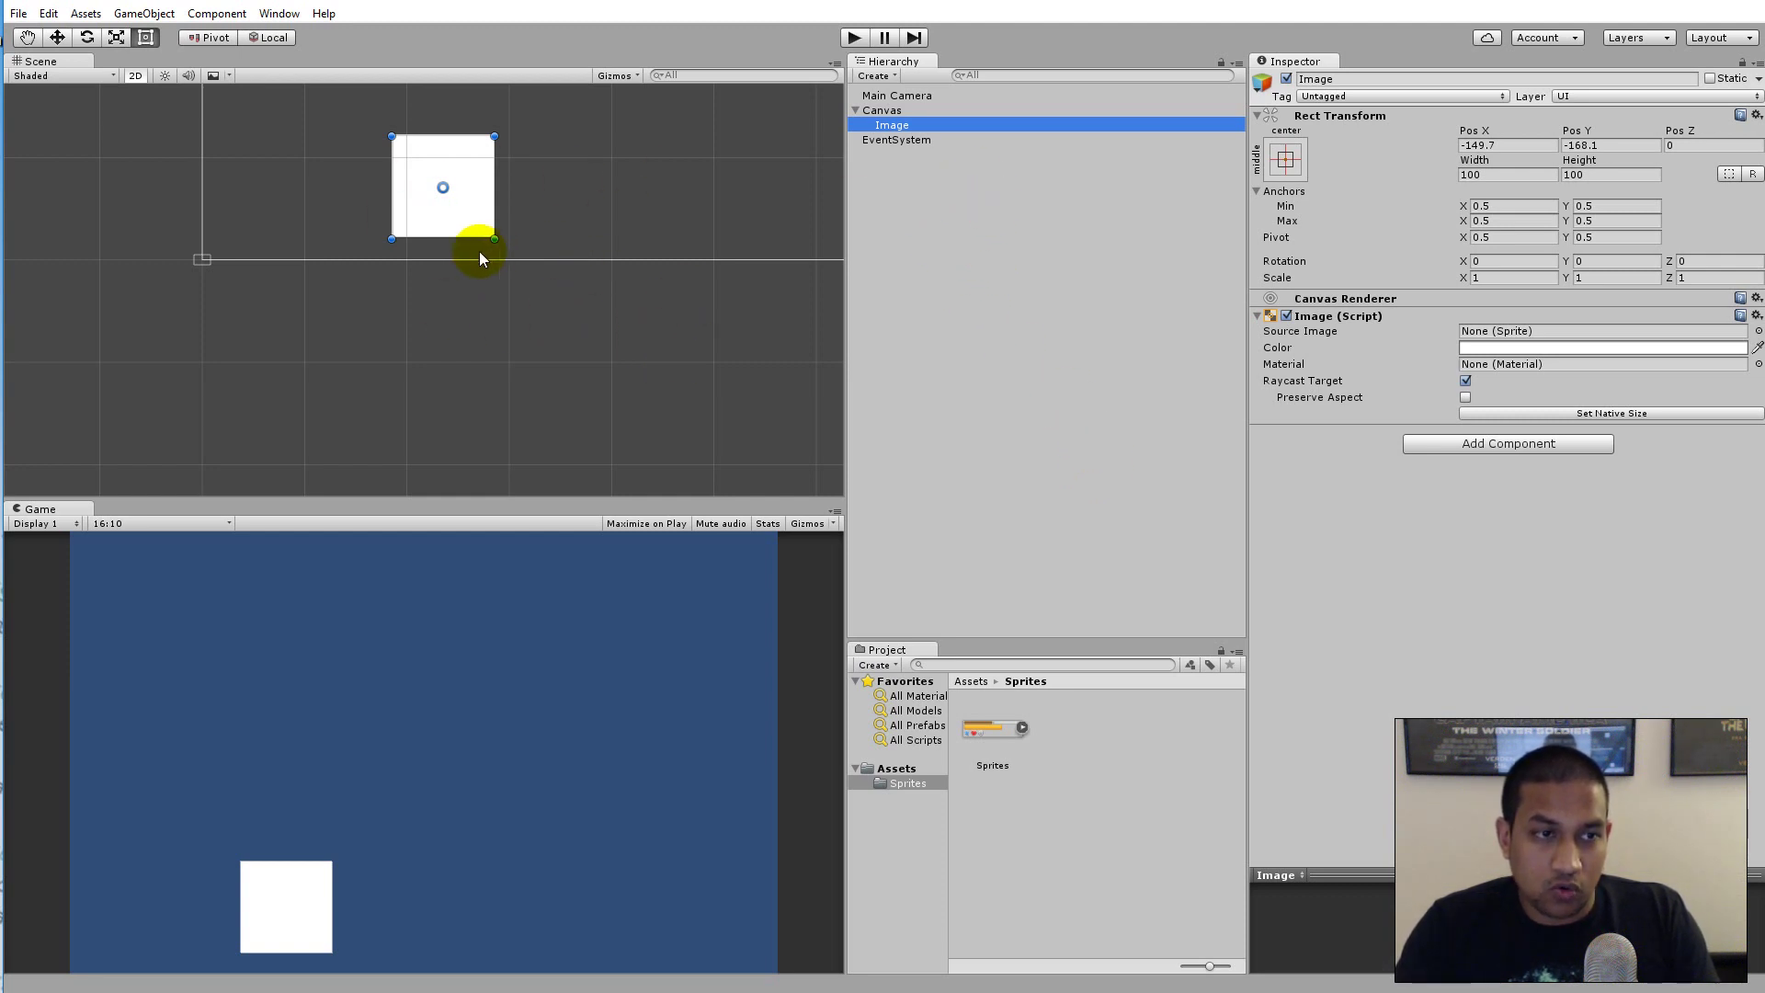
{"action": "scroll", "coordinate": [479, 257], "scroll_direction": "down", "scroll_amount": 5}
{"action": "scroll", "coordinate": [428, 173], "scroll_direction": "up", "scroll_amount": 1}
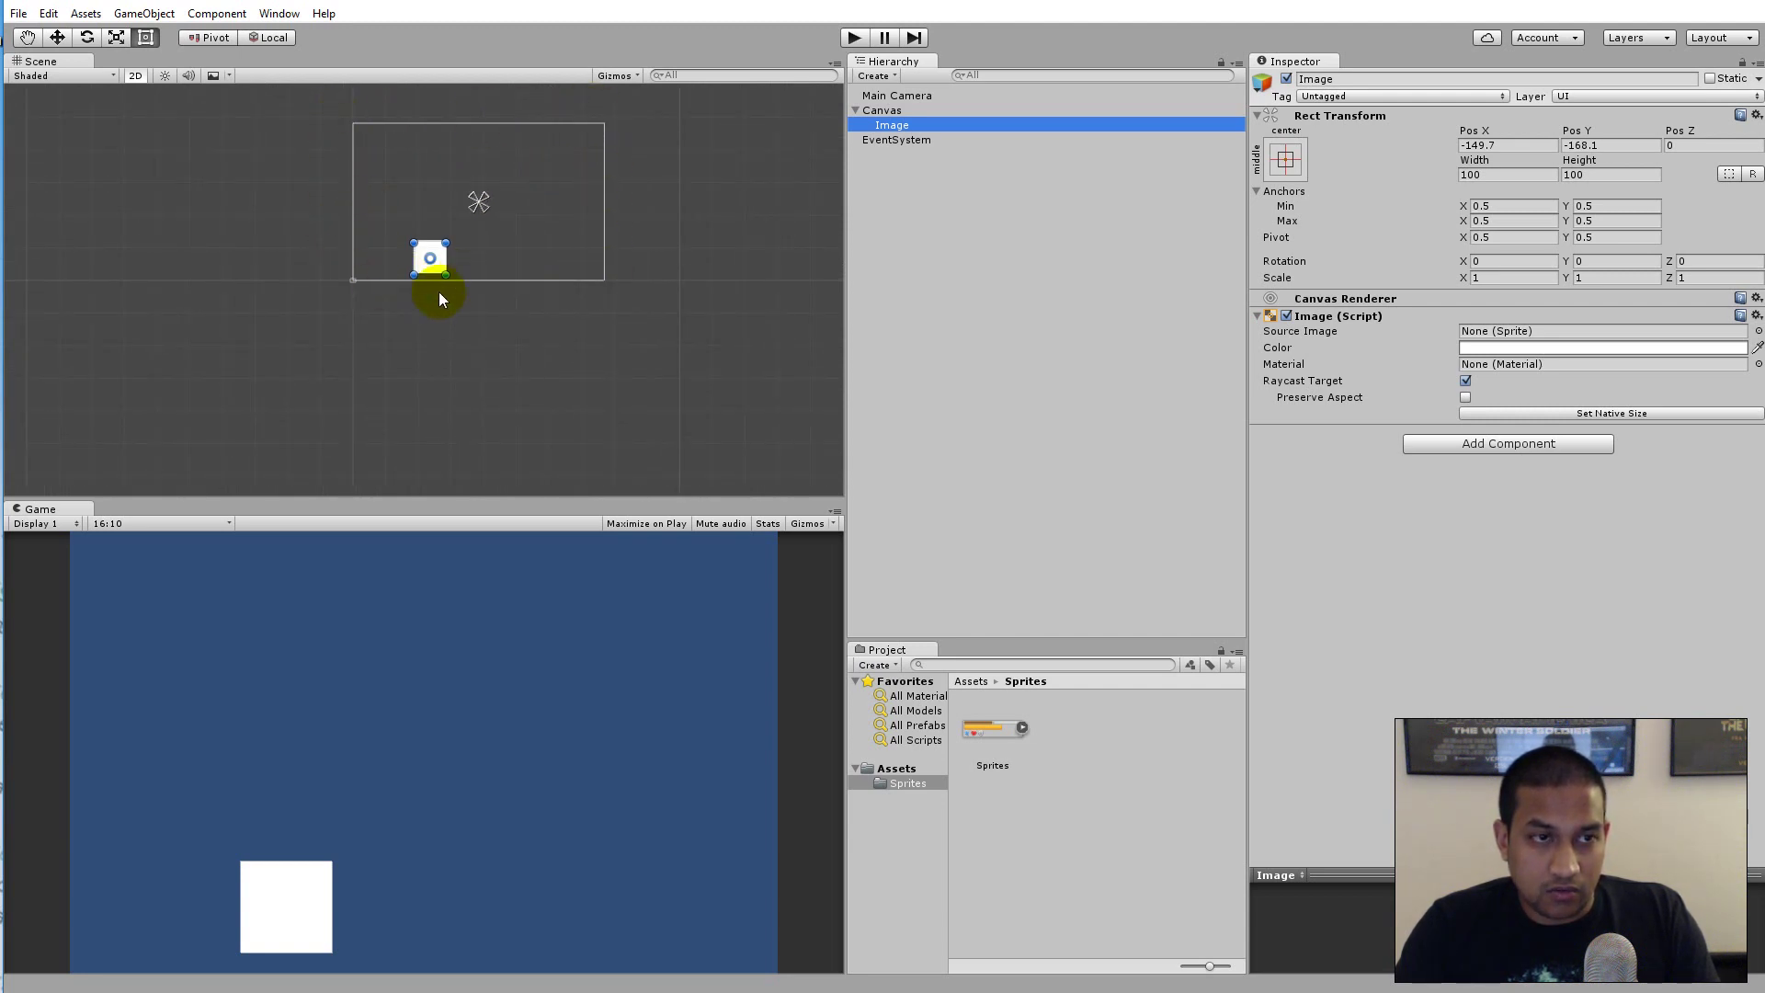
{"action": "mouse_move", "coordinate": [429, 258]}
{"action": "left_mouse_down"}
{"action": "mouse_move", "coordinate": [413, 177]}
{"action": "mouse_move", "coordinate": [407, 202]}
{"action": "mouse_move", "coordinate": [469, 186]}
{"action": "mouse_move", "coordinate": [443, 158]}
{"action": "mouse_move", "coordinate": [489, 234]}
{"action": "mouse_move", "coordinate": [607, 204]}
{"action": "mouse_move", "coordinate": [589, 219]}
{"action": "mouse_move", "coordinate": [394, 204]}
{"action": "mouse_move", "coordinate": [459, 244]}
{"action": "left_mouse_up"}
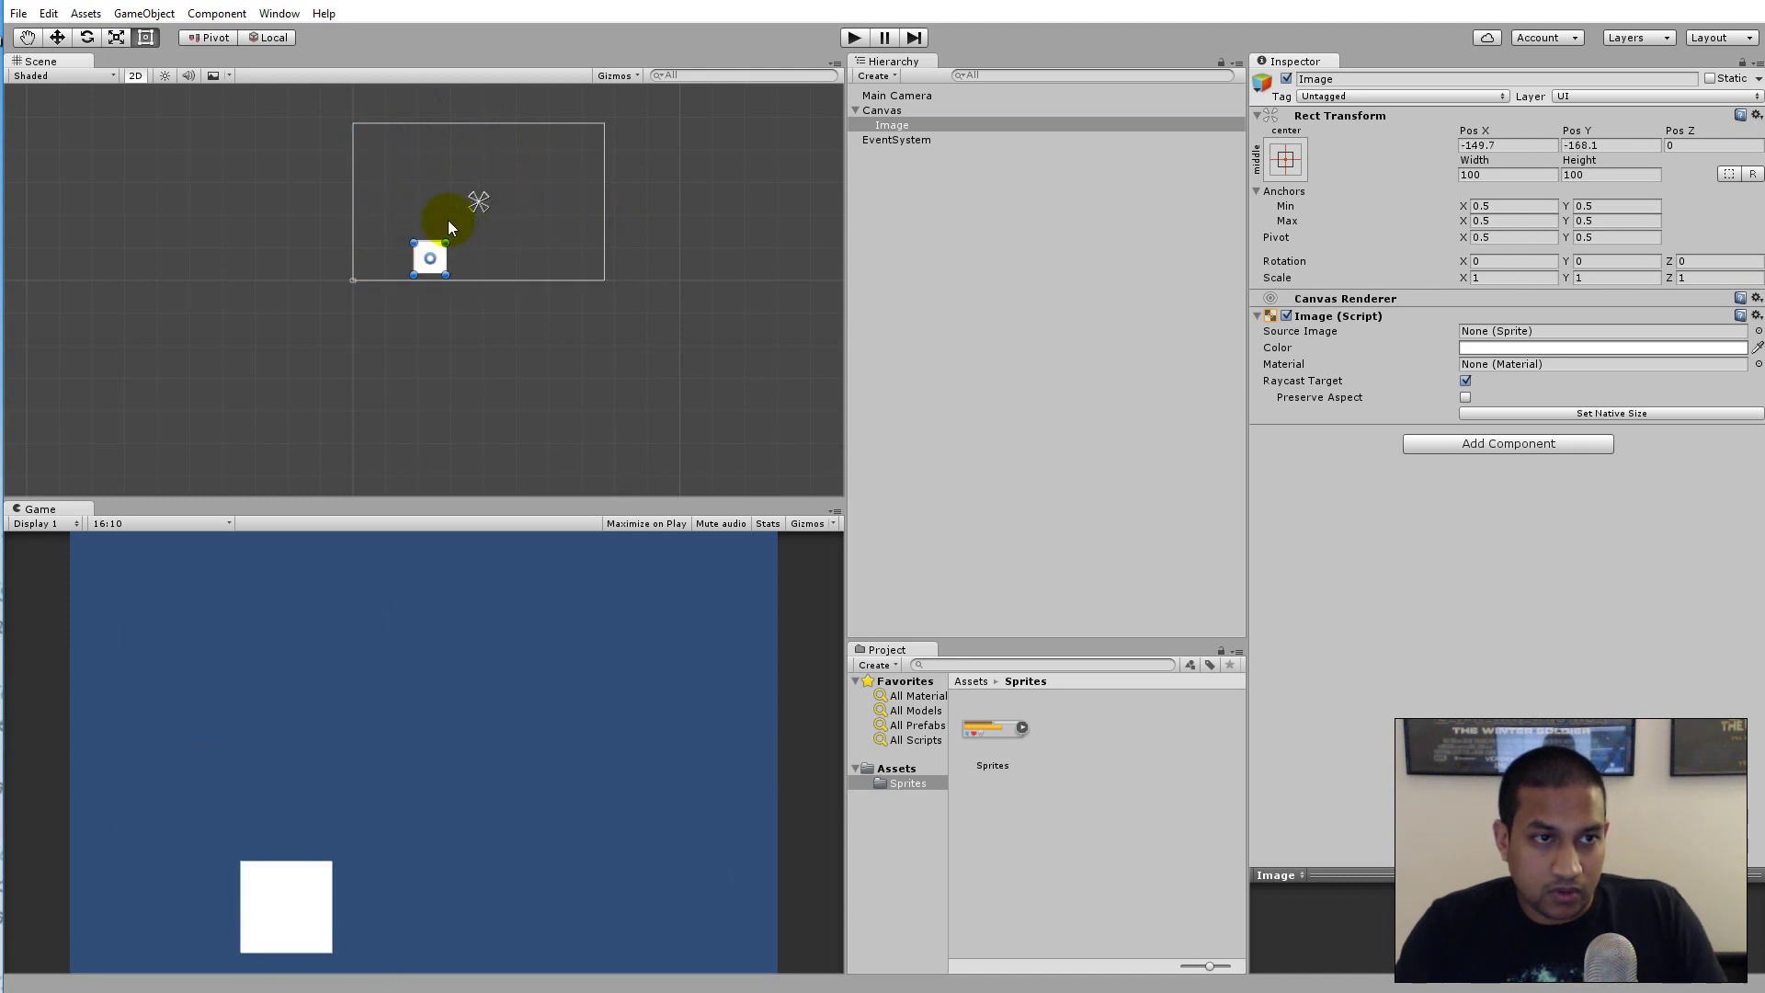
{"action": "scroll", "coordinate": [556, 184], "scroll_direction": "up", "scroll_amount": 5}
{"action": "scroll", "coordinate": [553, 221], "scroll_direction": "down", "scroll_amount": 2}
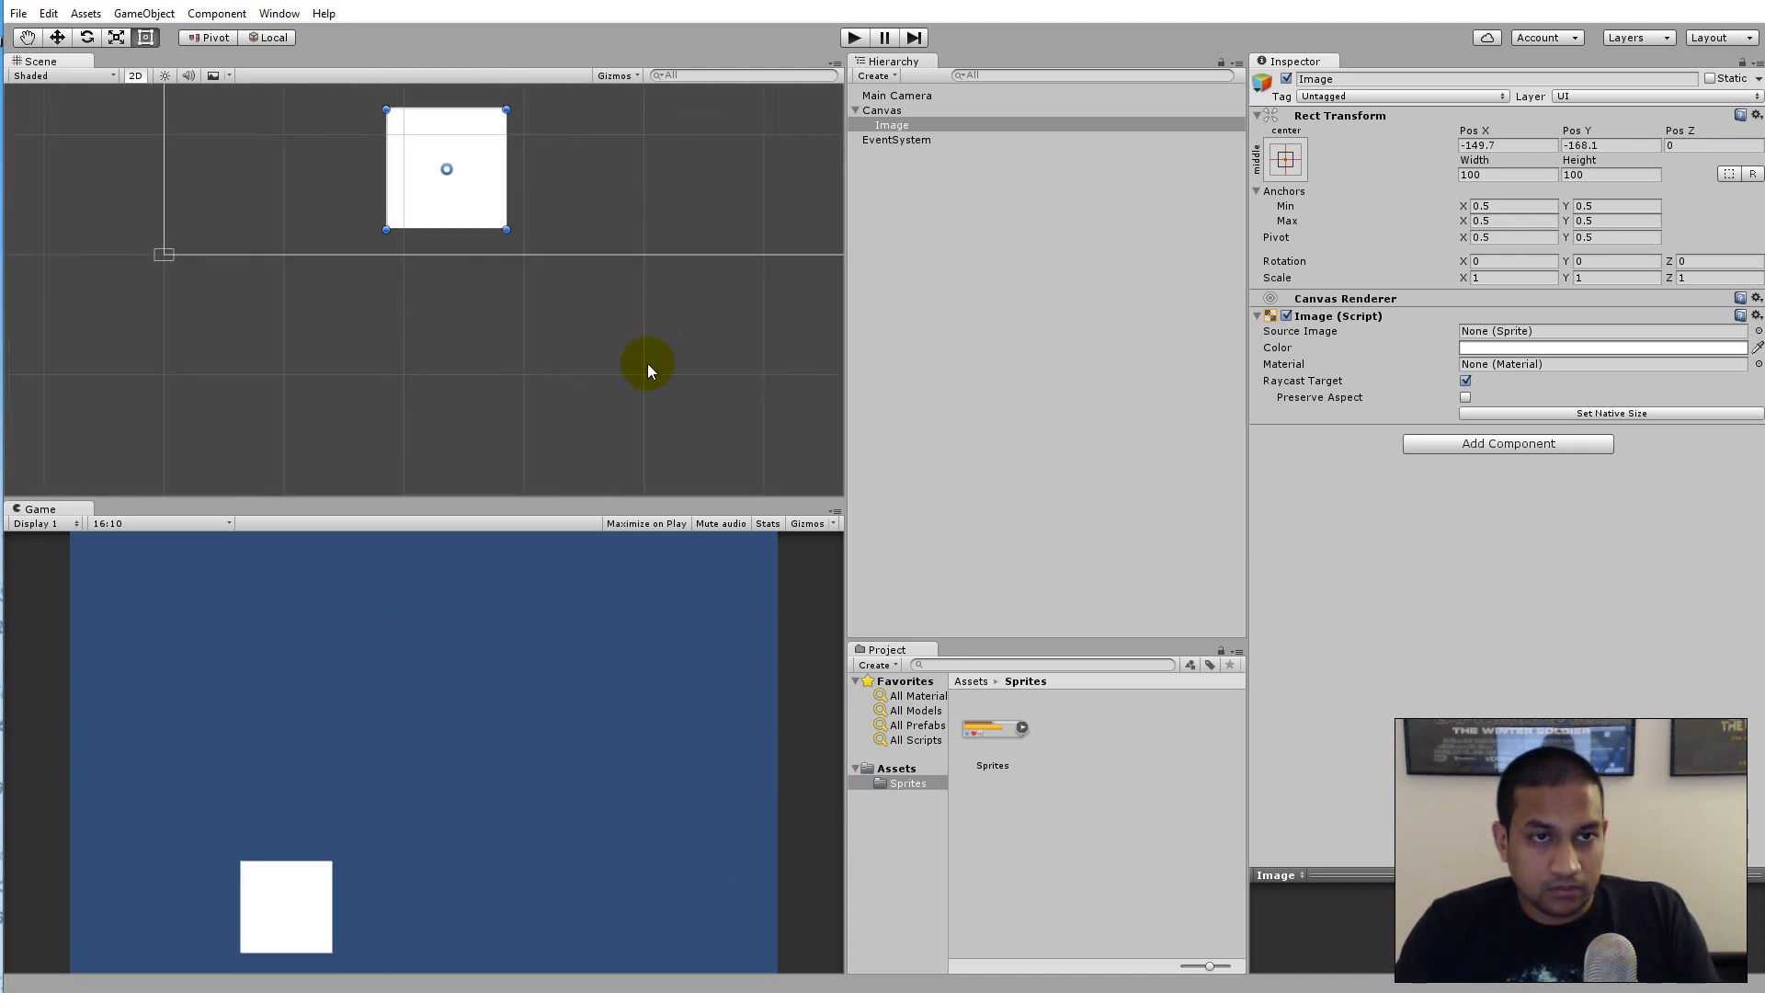
{"action": "middle_click_drag", "start_coordinate": [532, 106], "coordinate": [472, 190]}
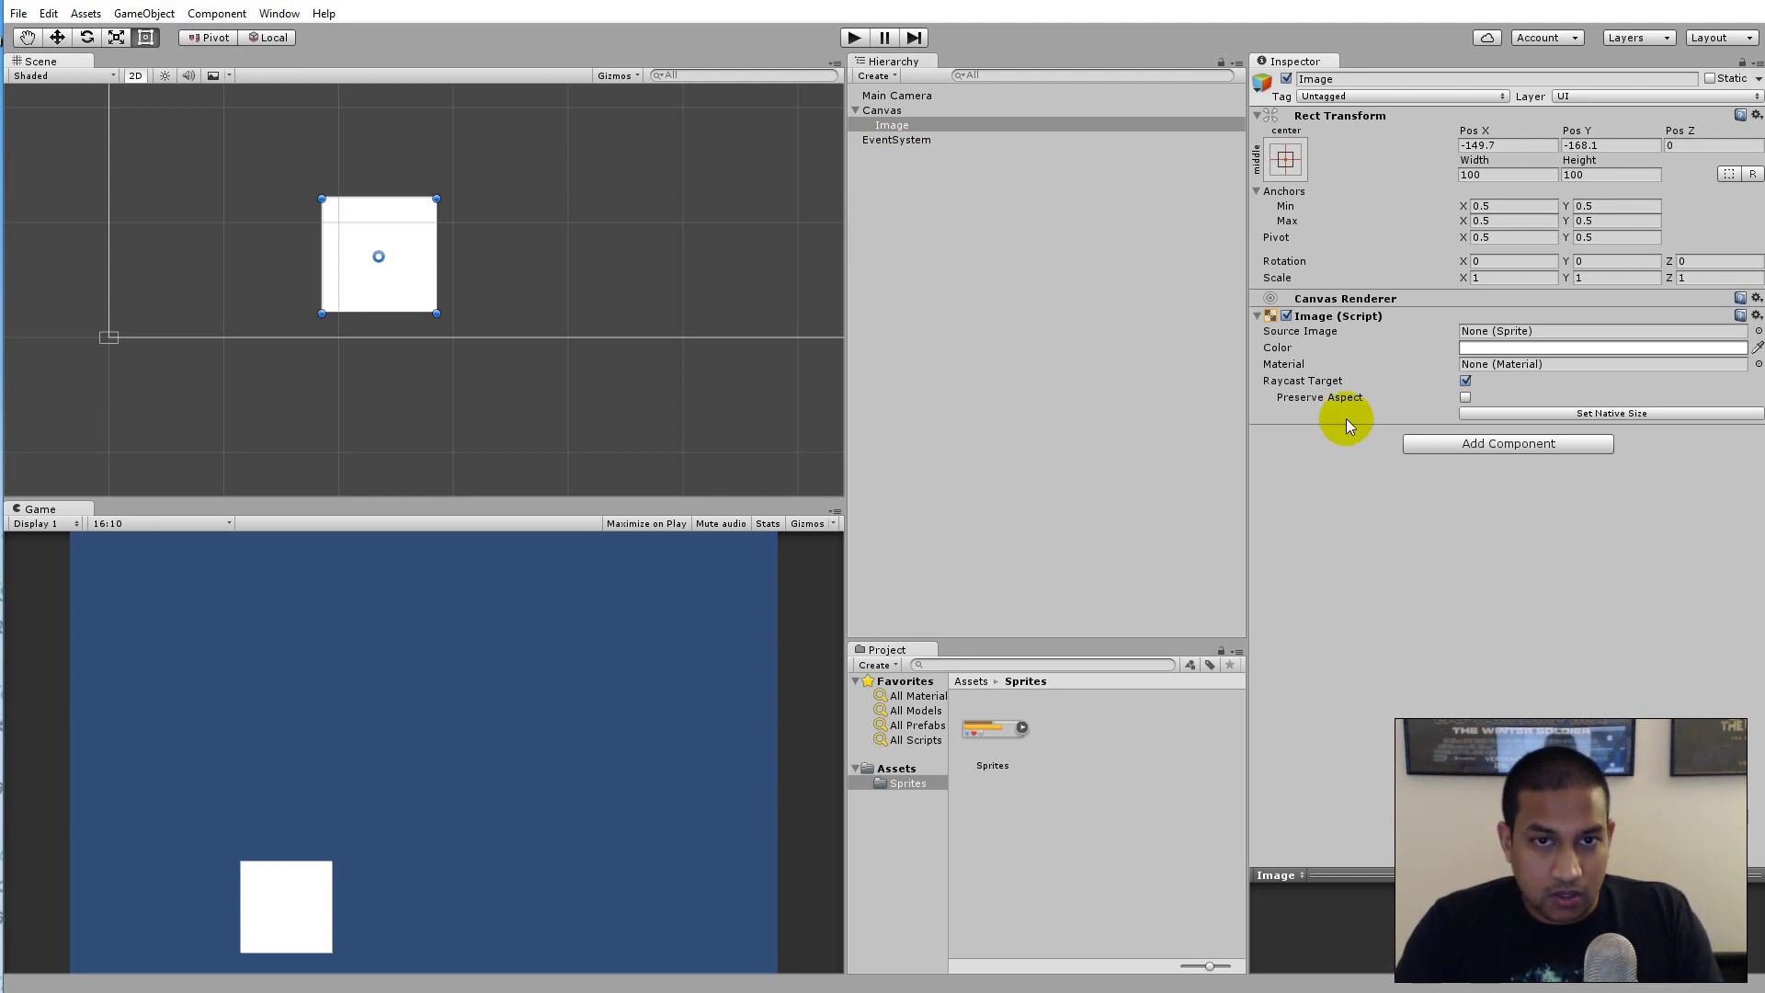
Try the built-in Background sprite as the Image's source, and settle on the orange bar sprite Sprites_2 instead.
{"action": "left_click", "coordinate": [1757, 331]}
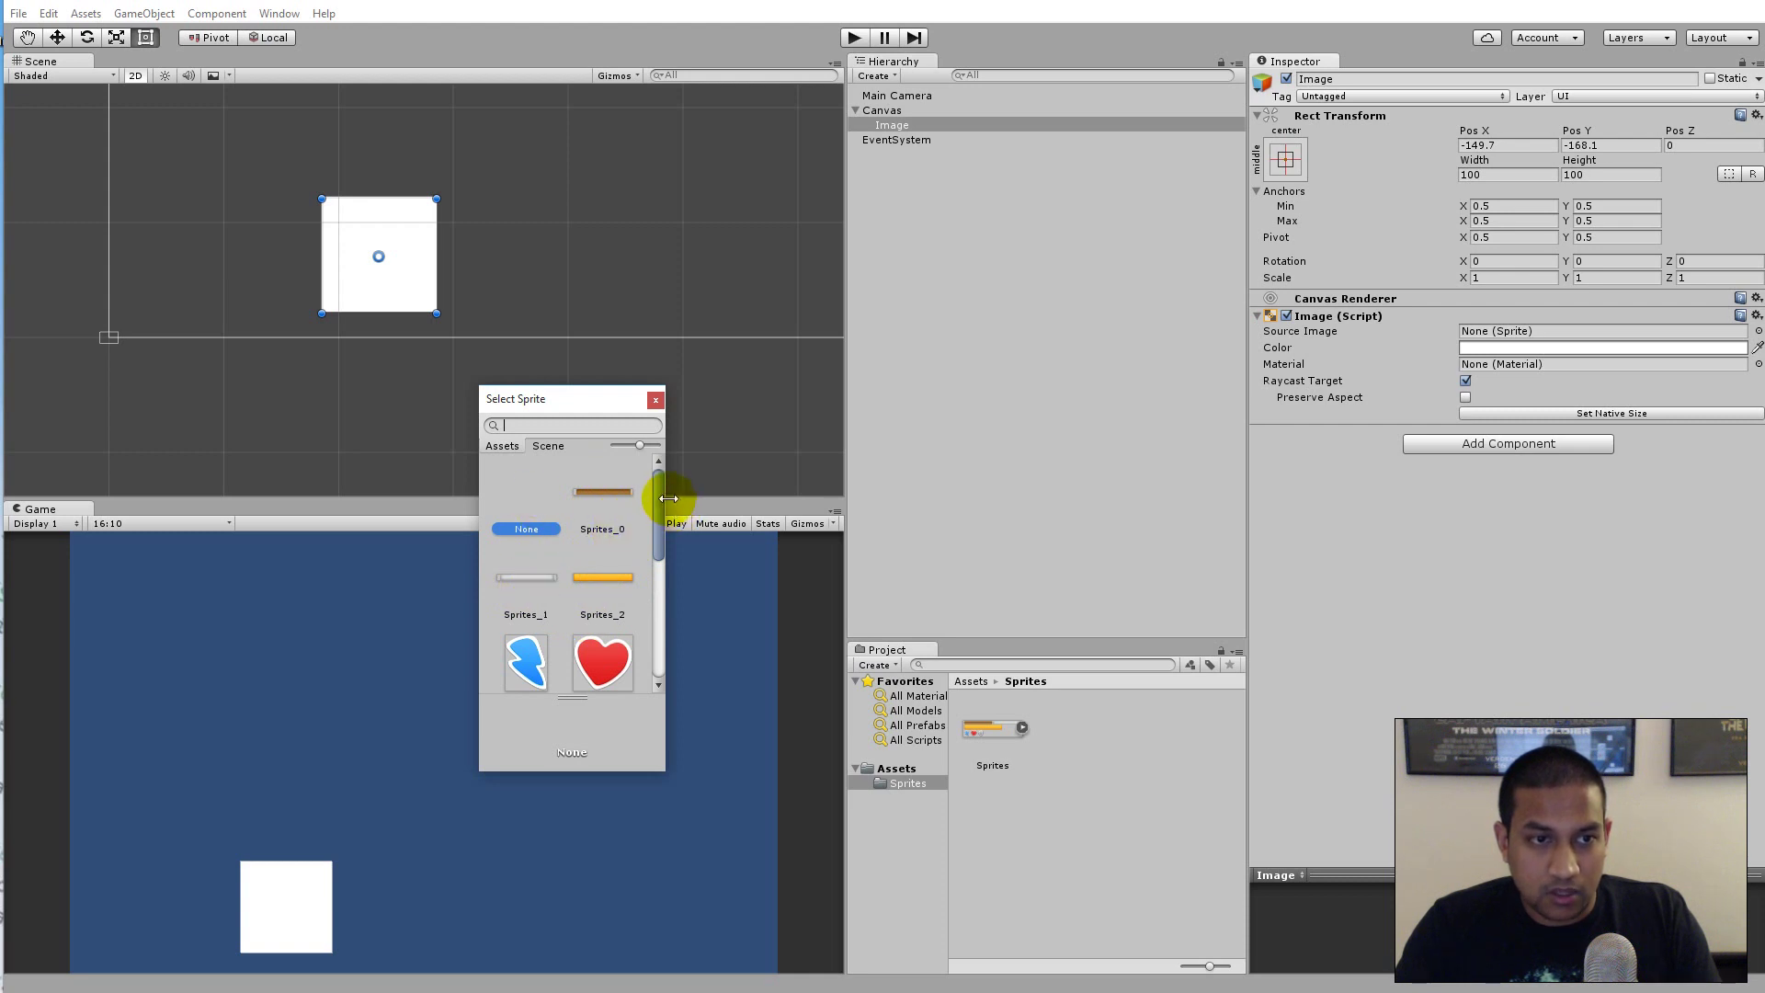
{"action": "left_click_drag", "start_coordinate": [664, 495], "coordinate": [660, 576]}
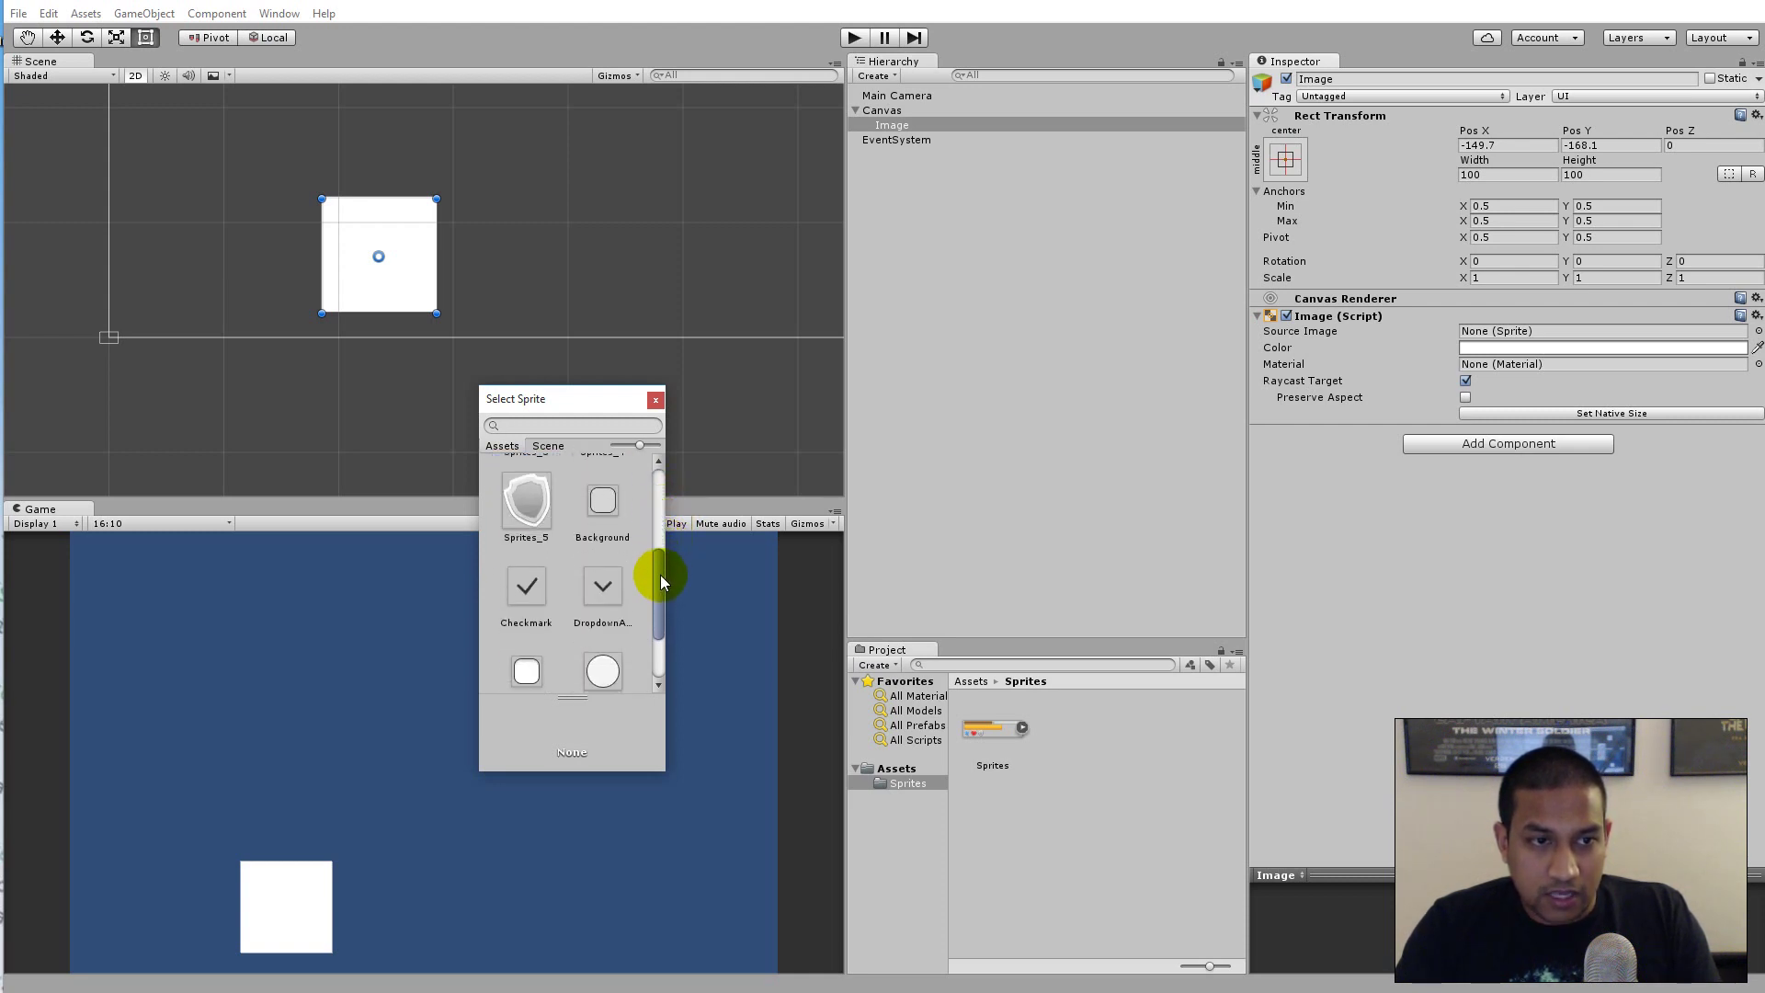
{"action": "left_click", "coordinate": [607, 511]}
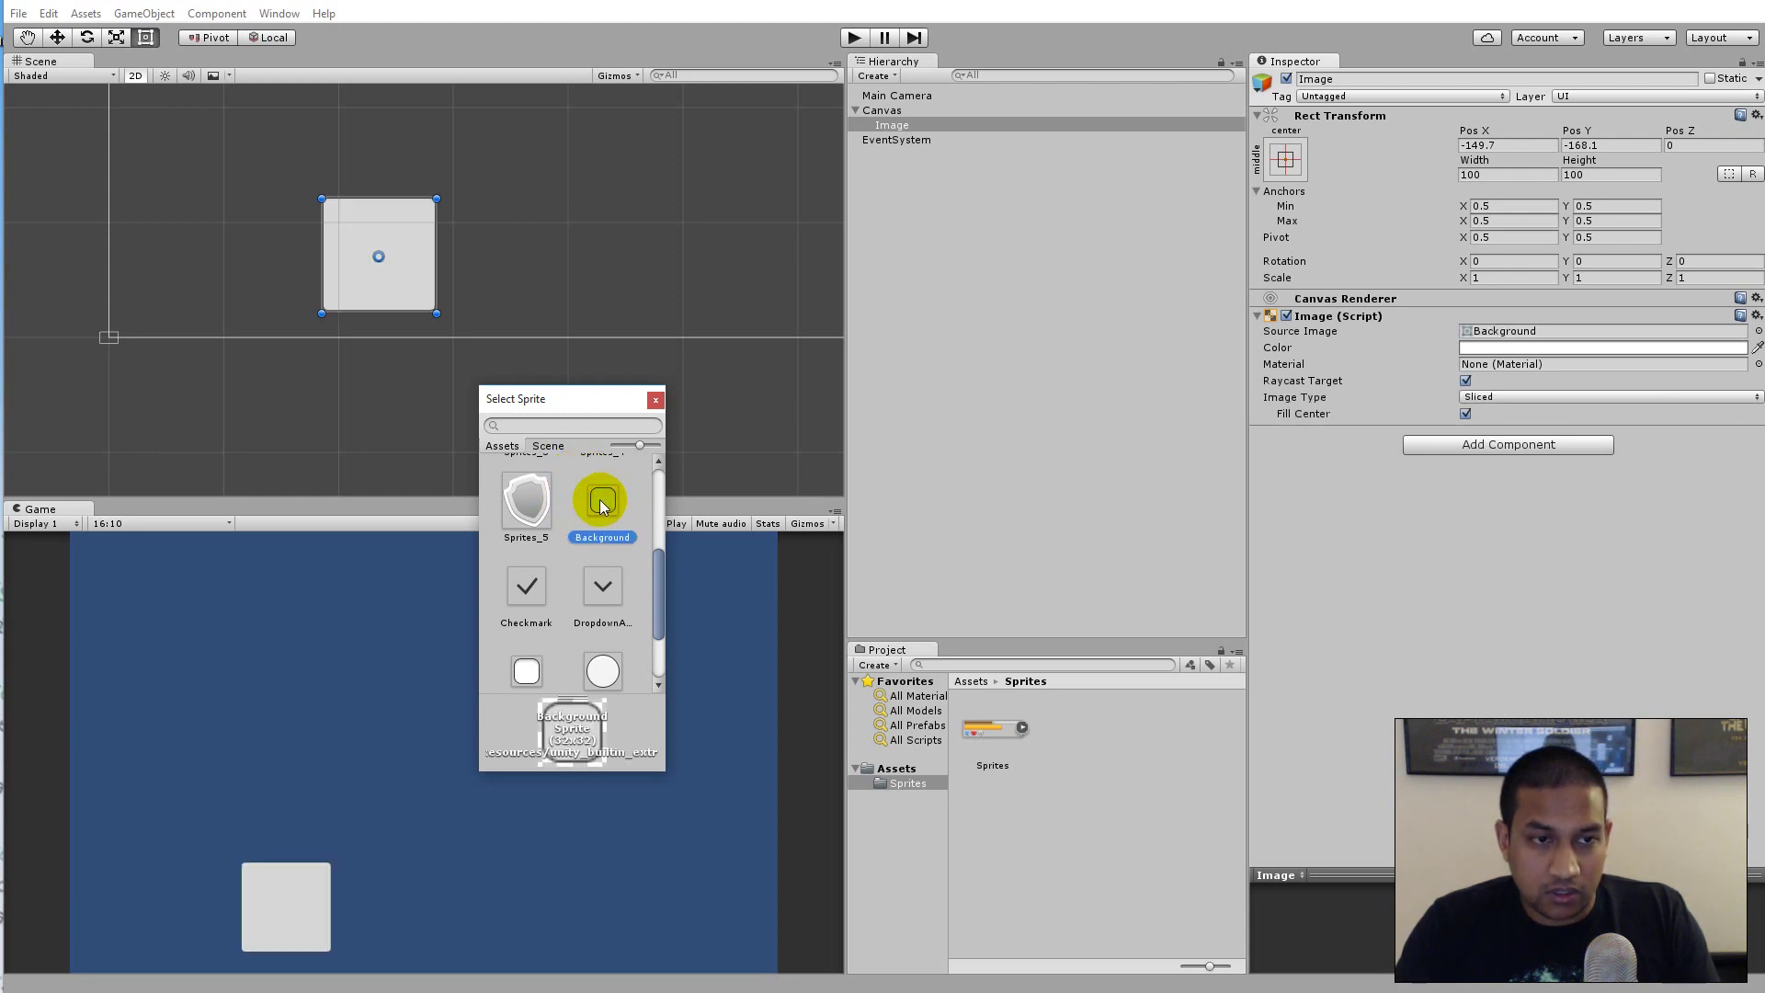
{"action": "left_click_drag", "start_coordinate": [660, 583], "coordinate": [625, 511]}
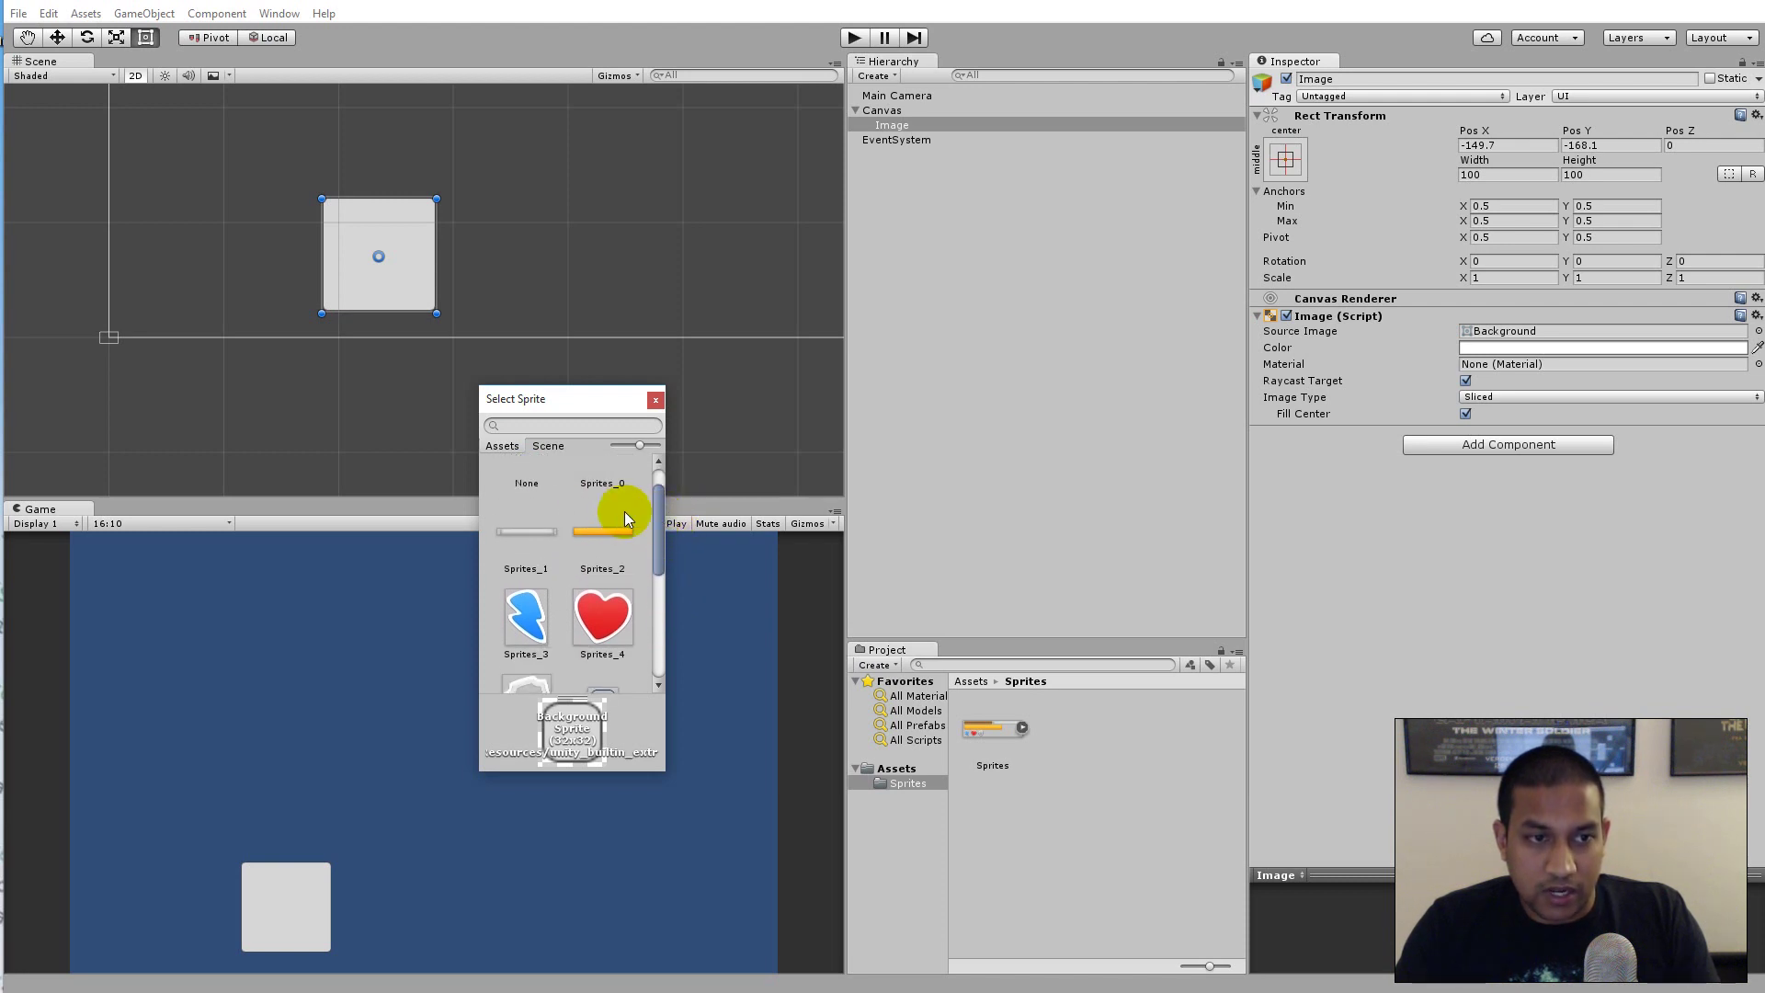
{"action": "left_click", "coordinate": [605, 531]}
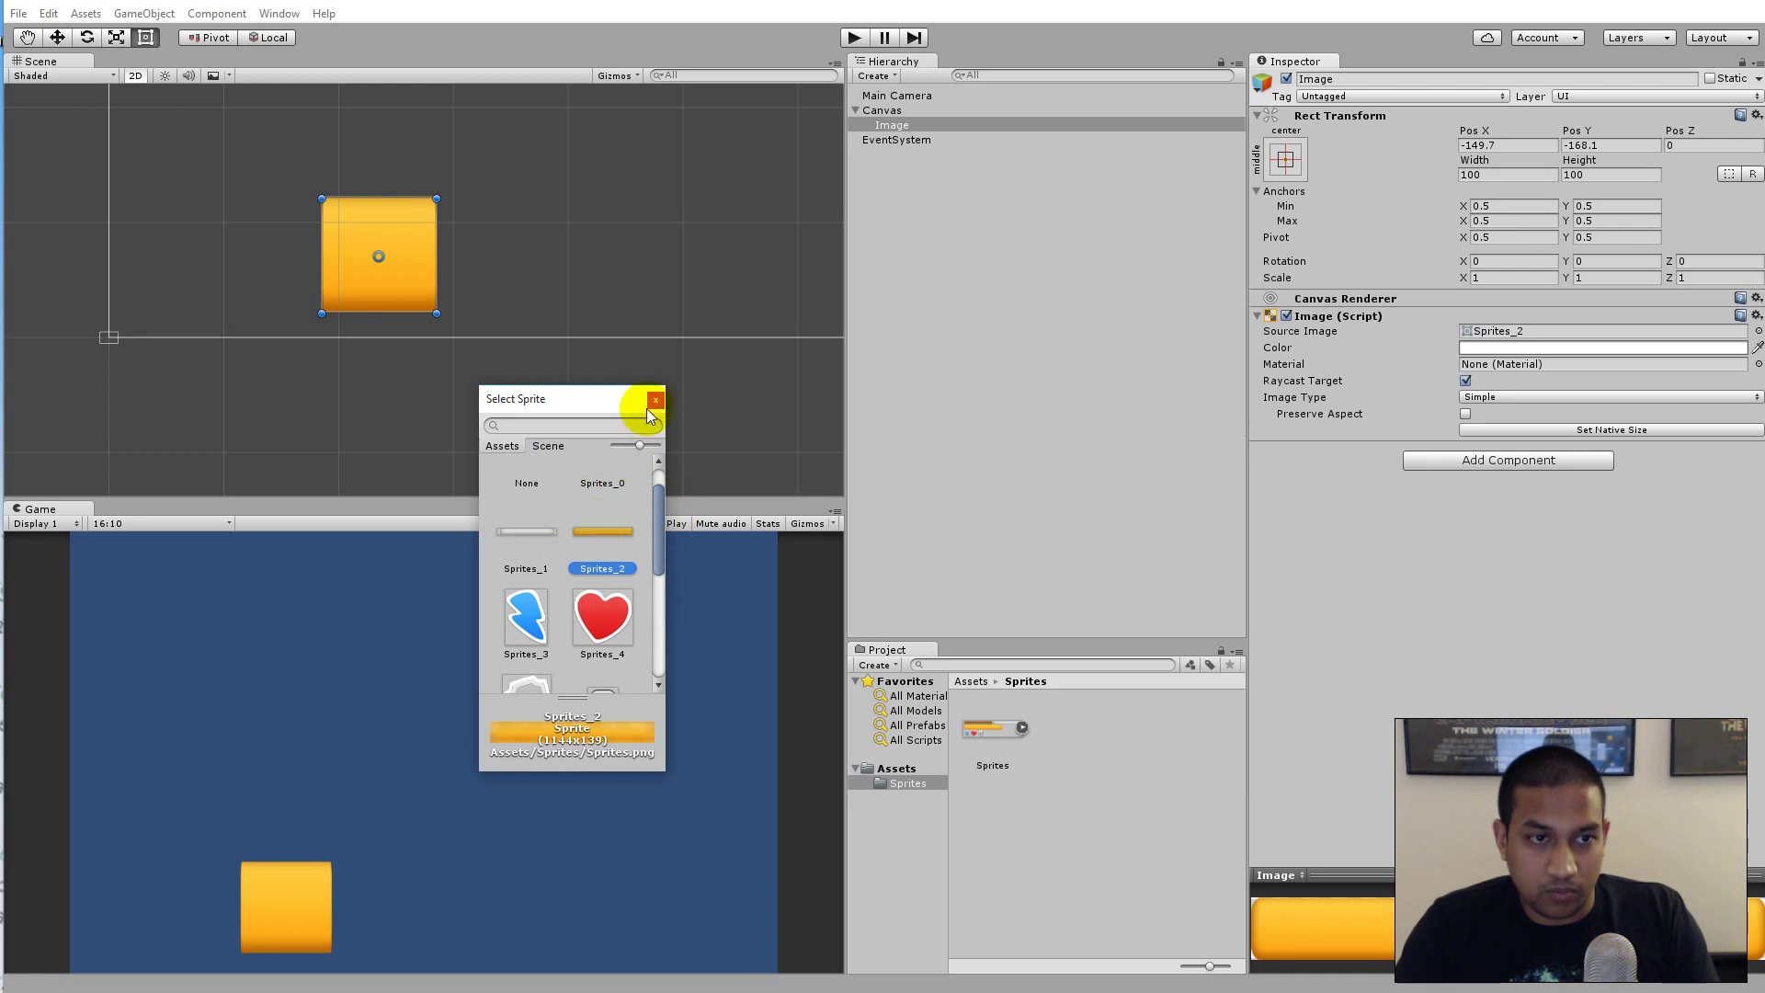
{"action": "double_click", "coordinate": [614, 538]}
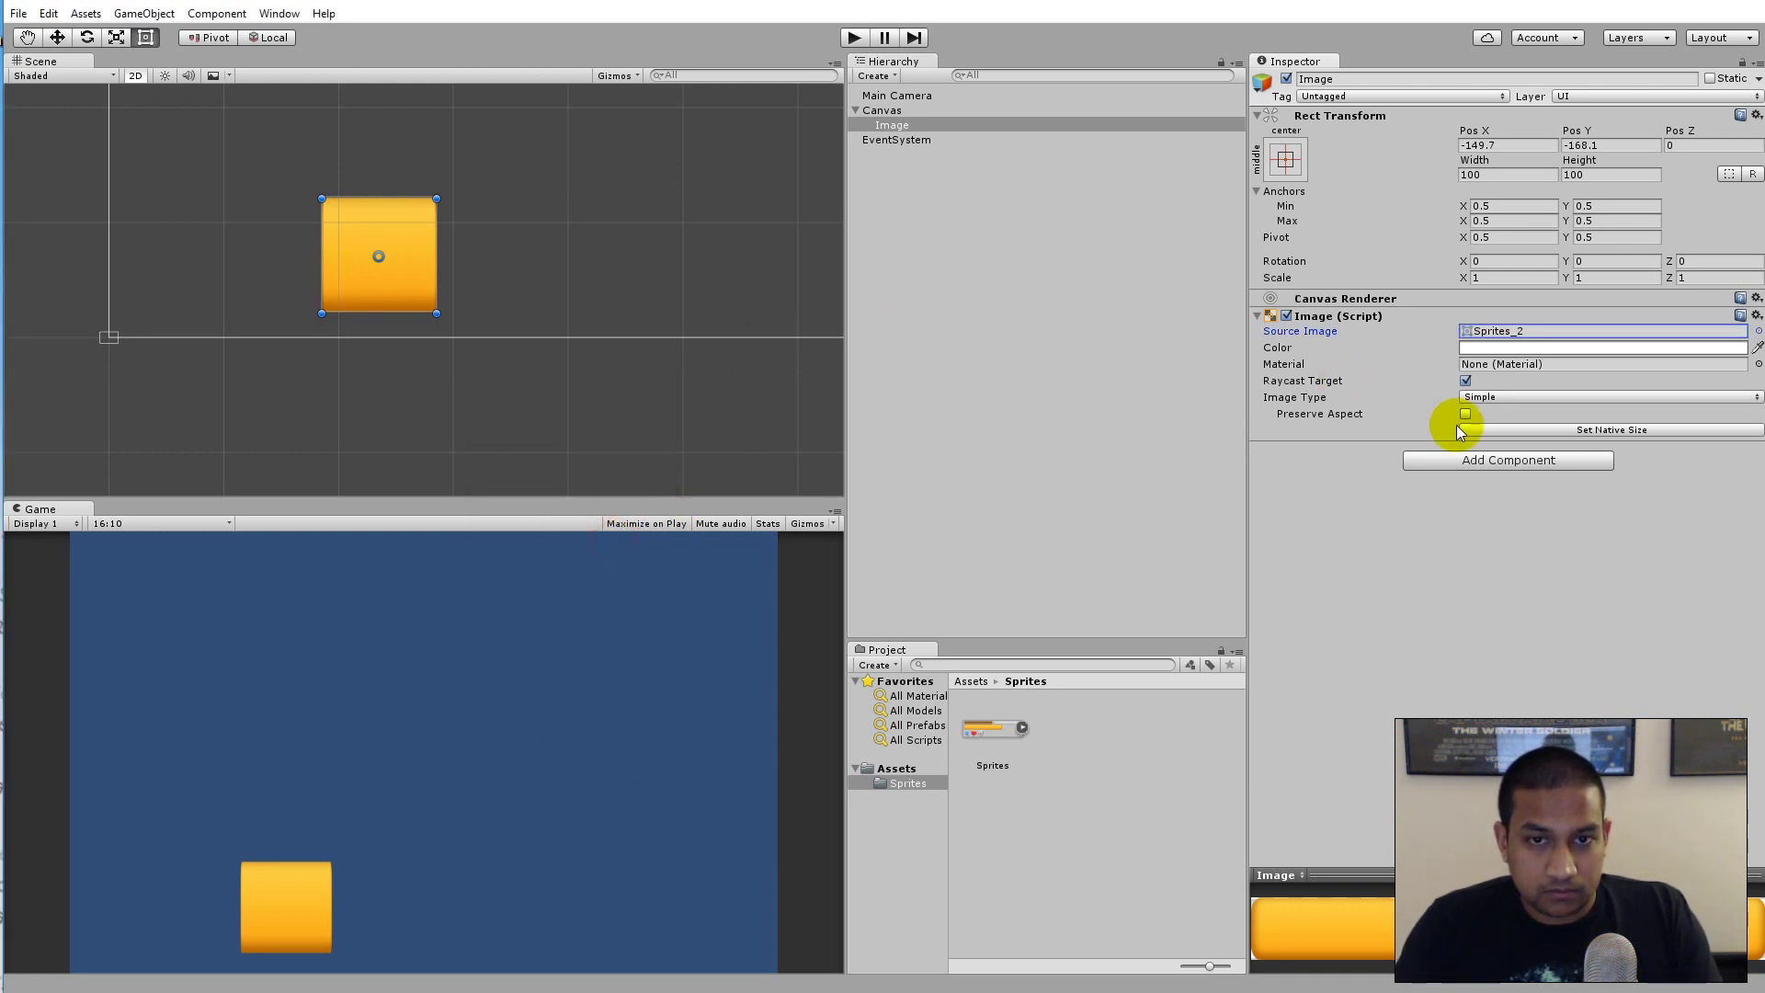
Set the Image to its native size, then shrink it to about 307 by 37 and place it near the canvas's top-left corner.
{"action": "left_click", "coordinate": [1616, 431]}
{"action": "scroll", "coordinate": [532, 237], "scroll_direction": "down", "scroll_amount": 3}
{"action": "scroll", "coordinate": [540, 275], "scroll_direction": "down", "scroll_amount": 2}
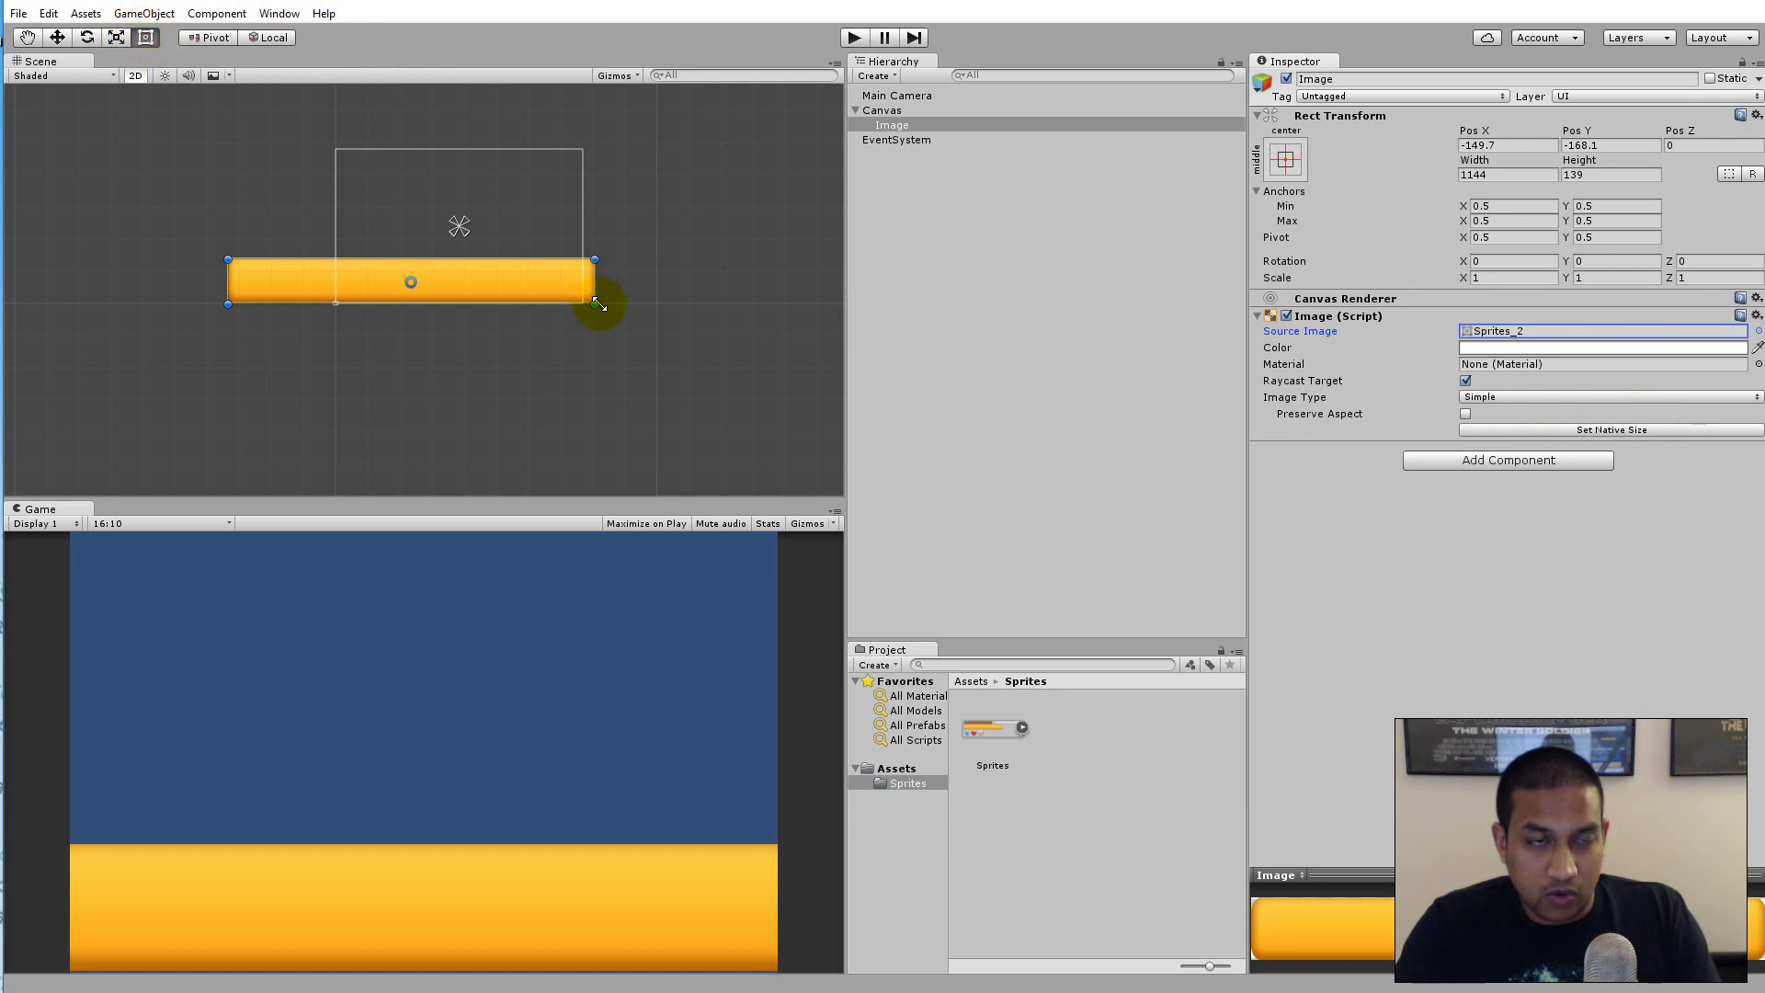
{"action": "left_click_drag", "start_coordinate": [598, 305], "coordinate": [412, 171]}
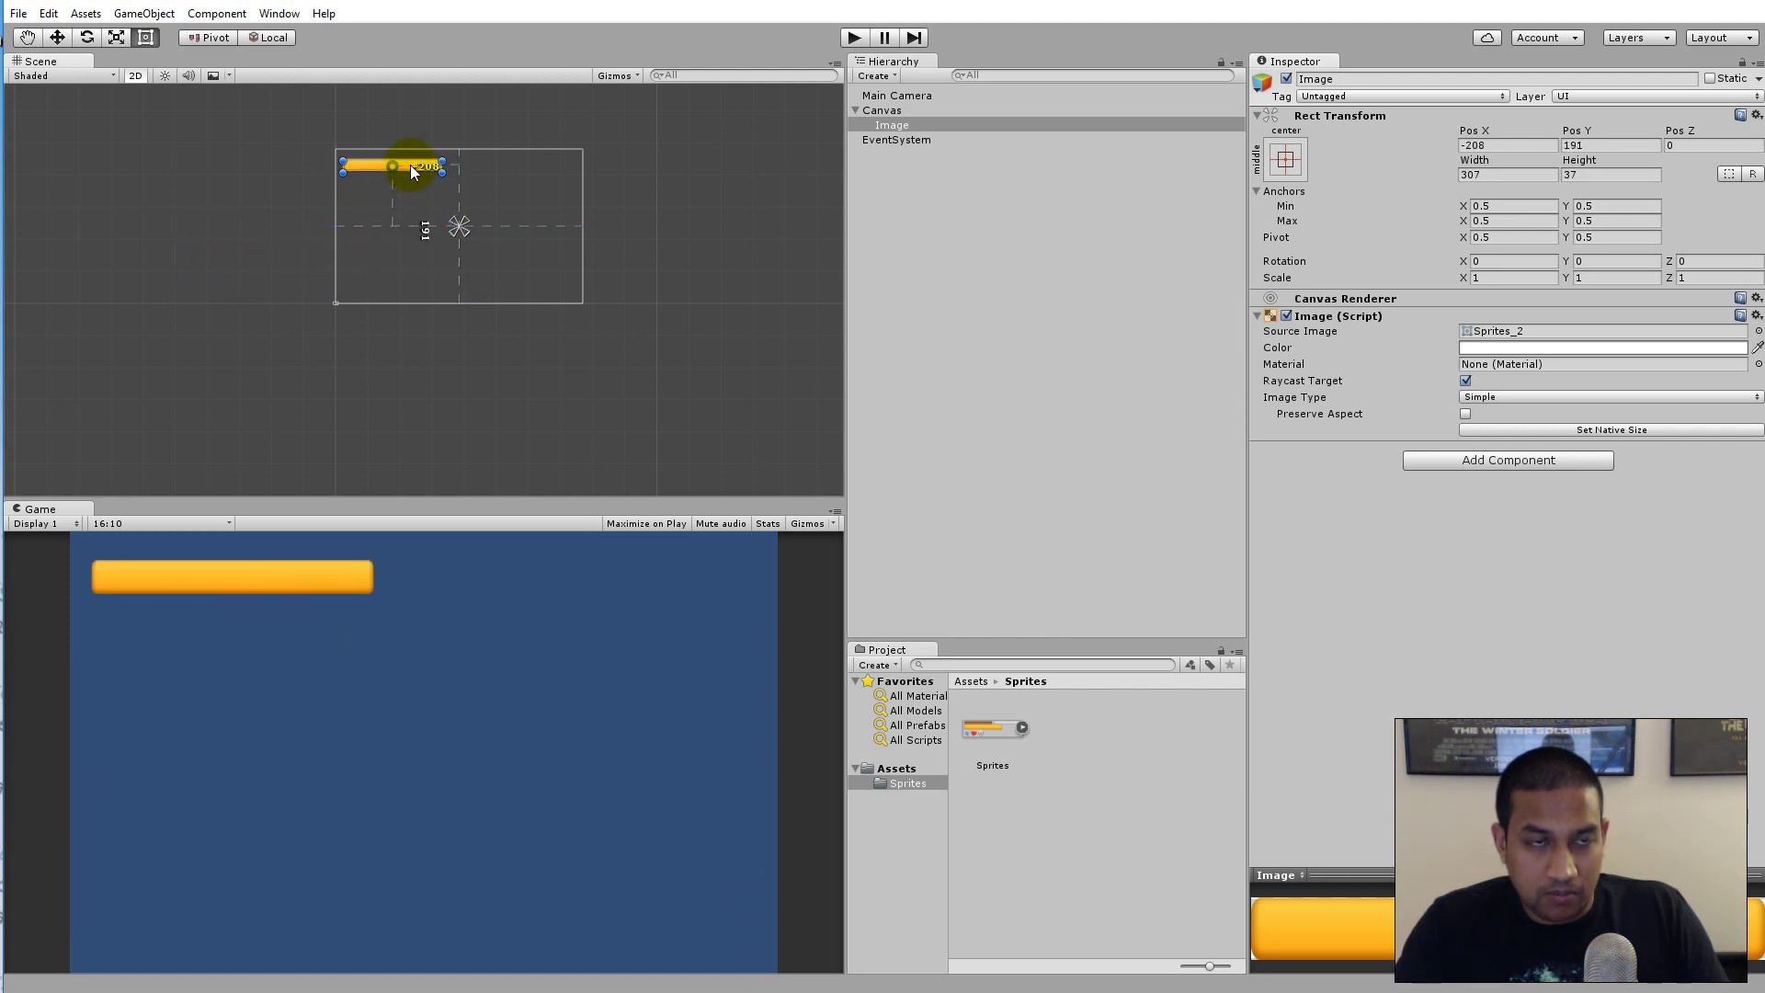
Extend the orange bar's lower edge downward so its height is about 44.
{"action": "scroll", "coordinate": [500, 150], "scroll_direction": "up", "scroll_amount": 5}
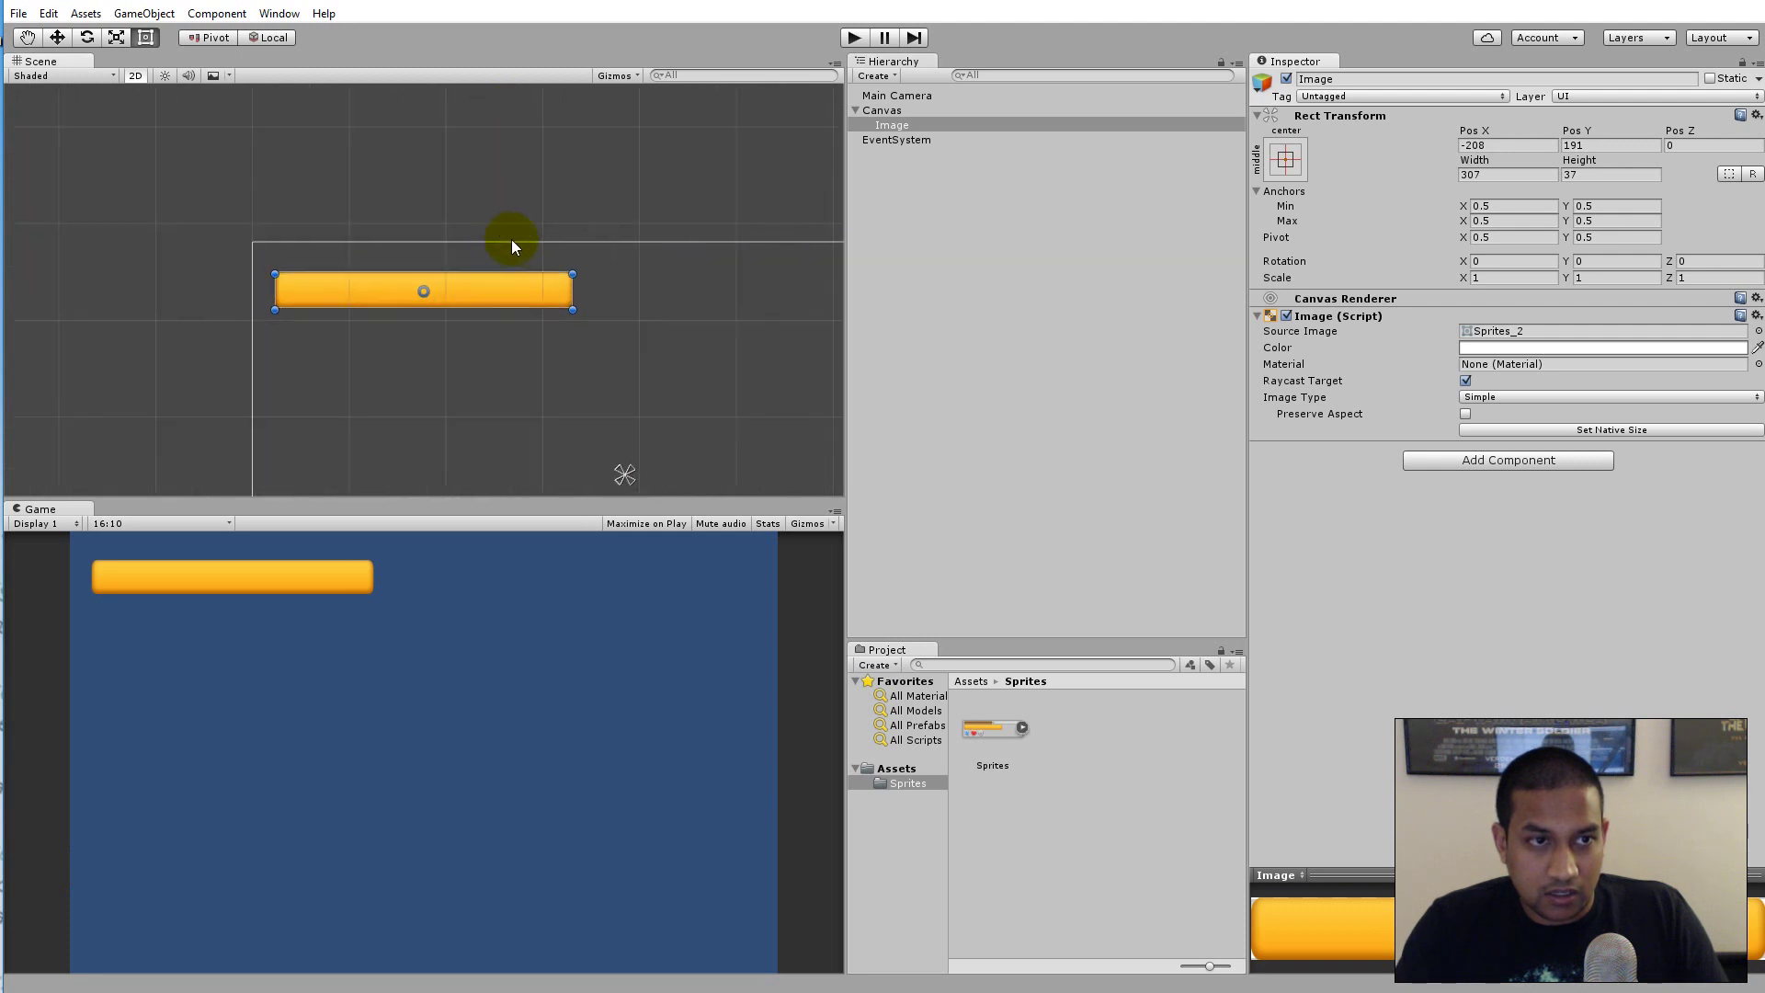
{"action": "scroll", "coordinate": [543, 319], "scroll_direction": "up", "scroll_amount": 2}
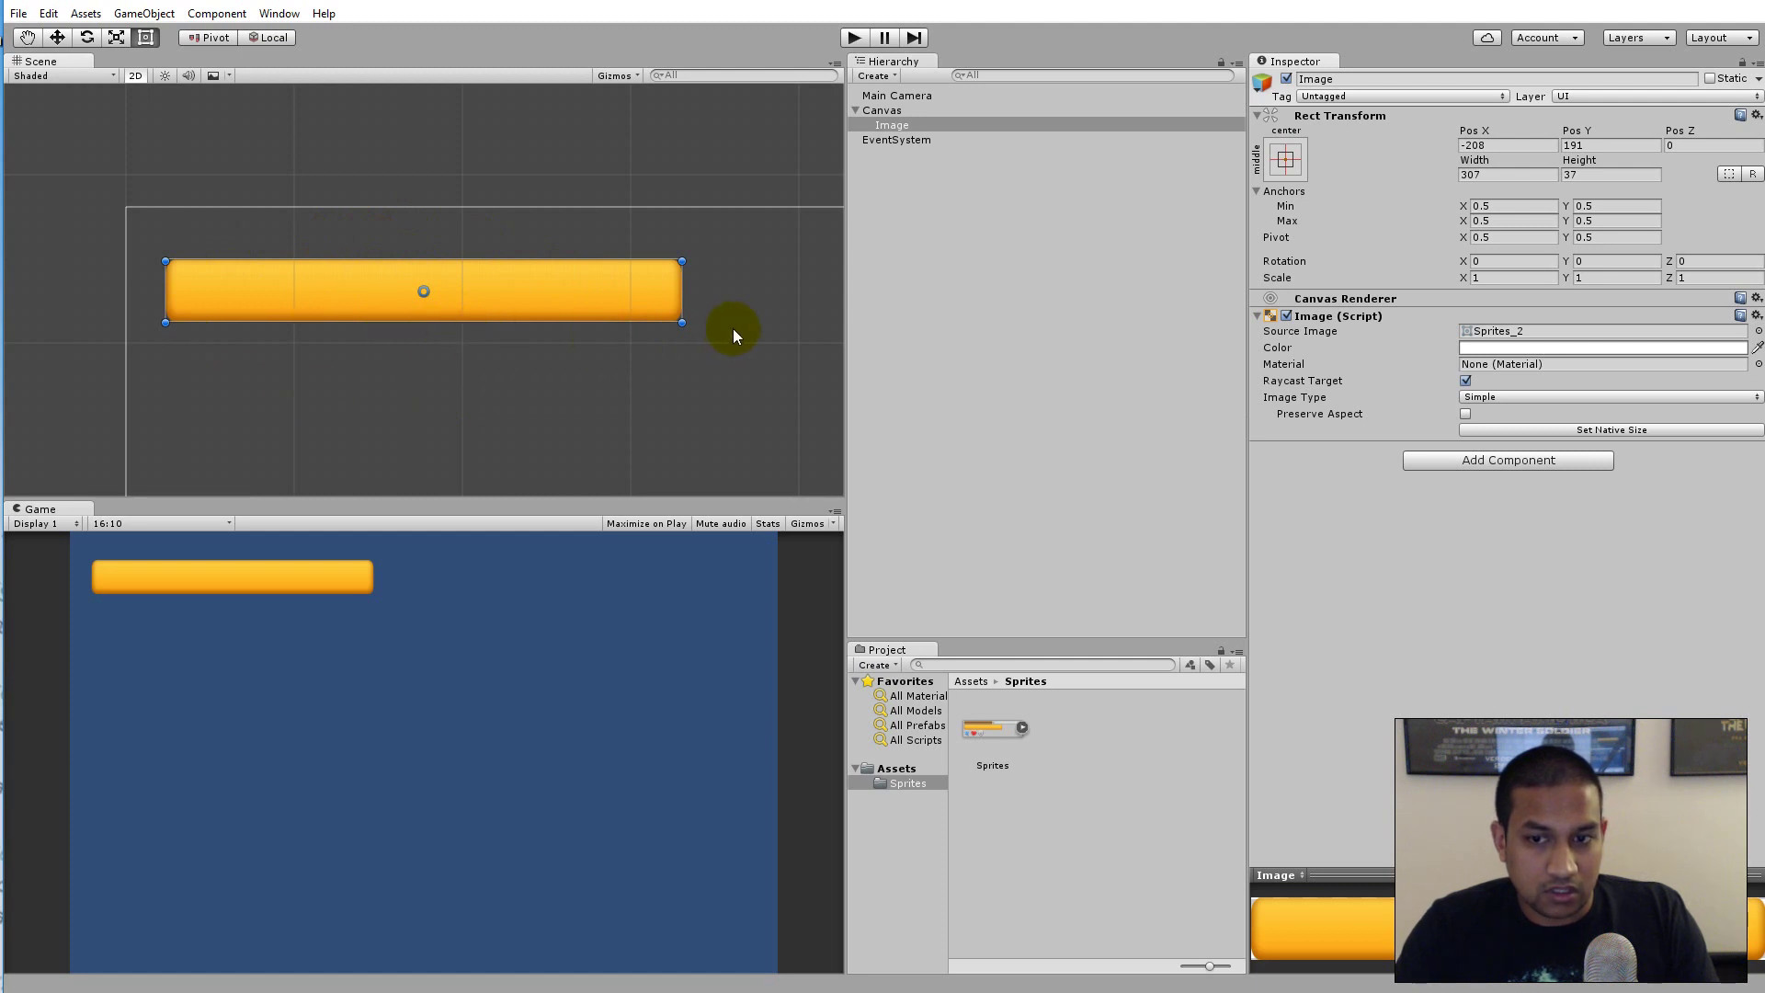
{"action": "left_click_drag", "start_coordinate": [559, 323], "coordinate": [561, 332]}
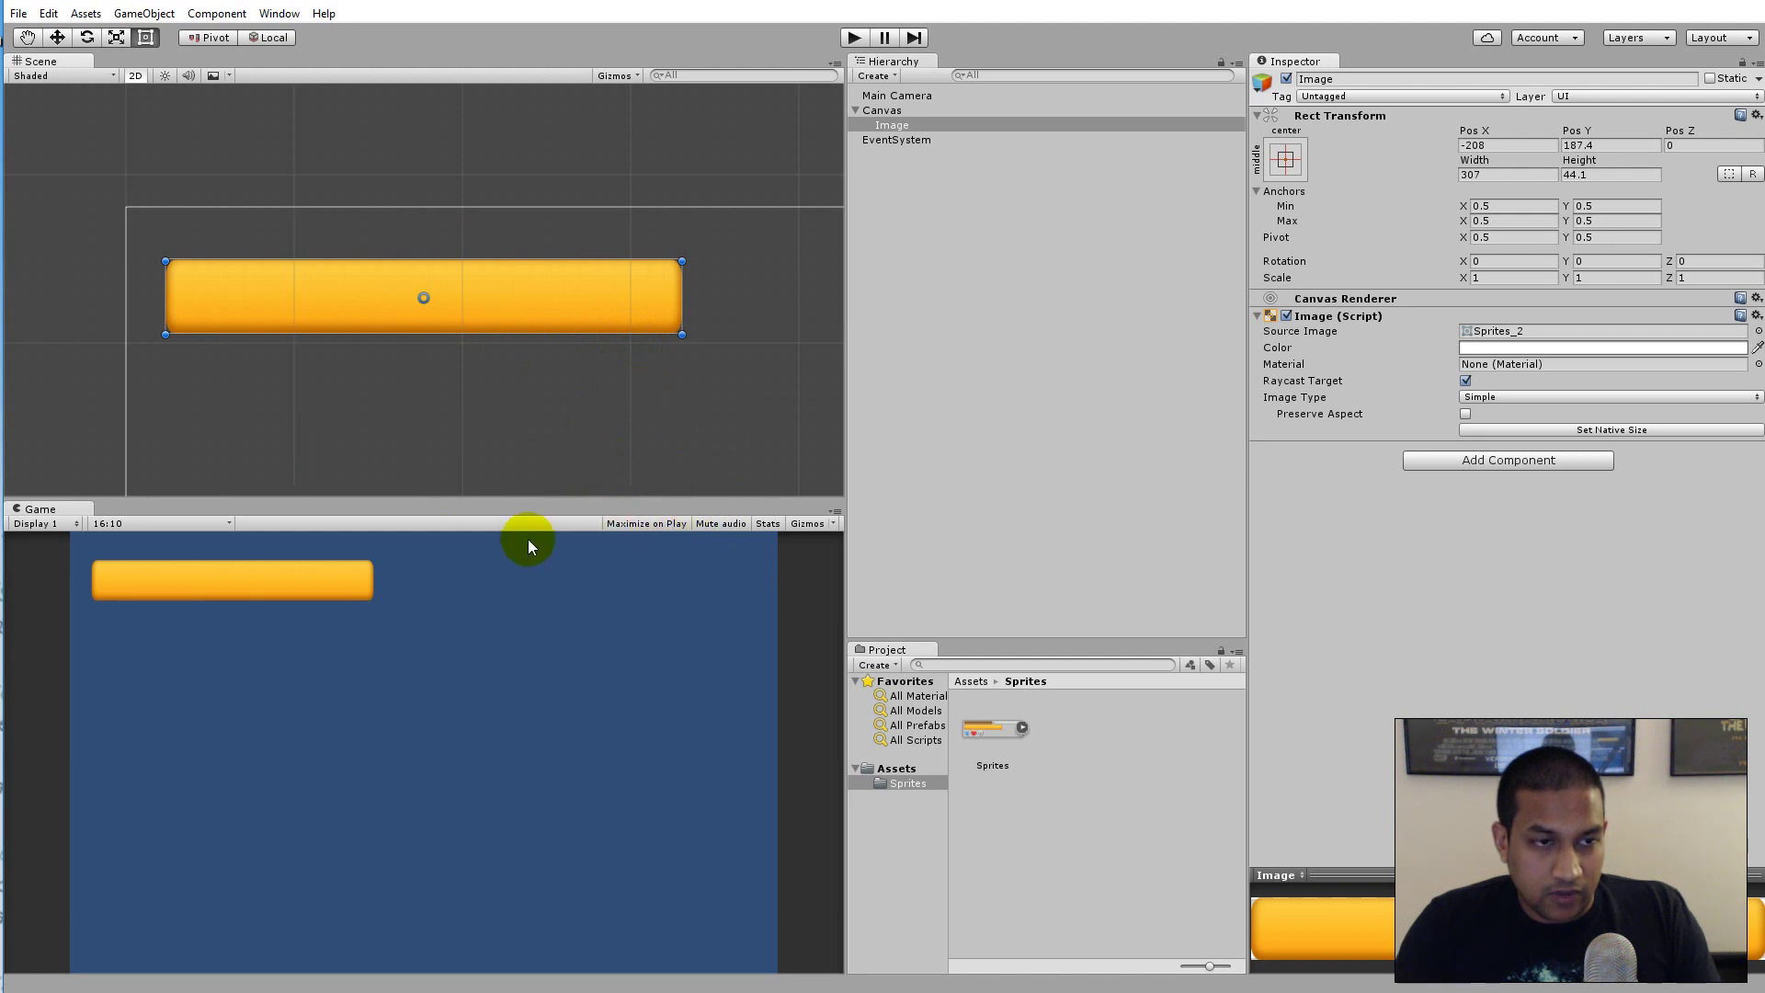
Turn on Maximize on Play for the Game view, run the scene to check the bar, and stop it.
{"action": "left_click", "coordinate": [654, 525]}
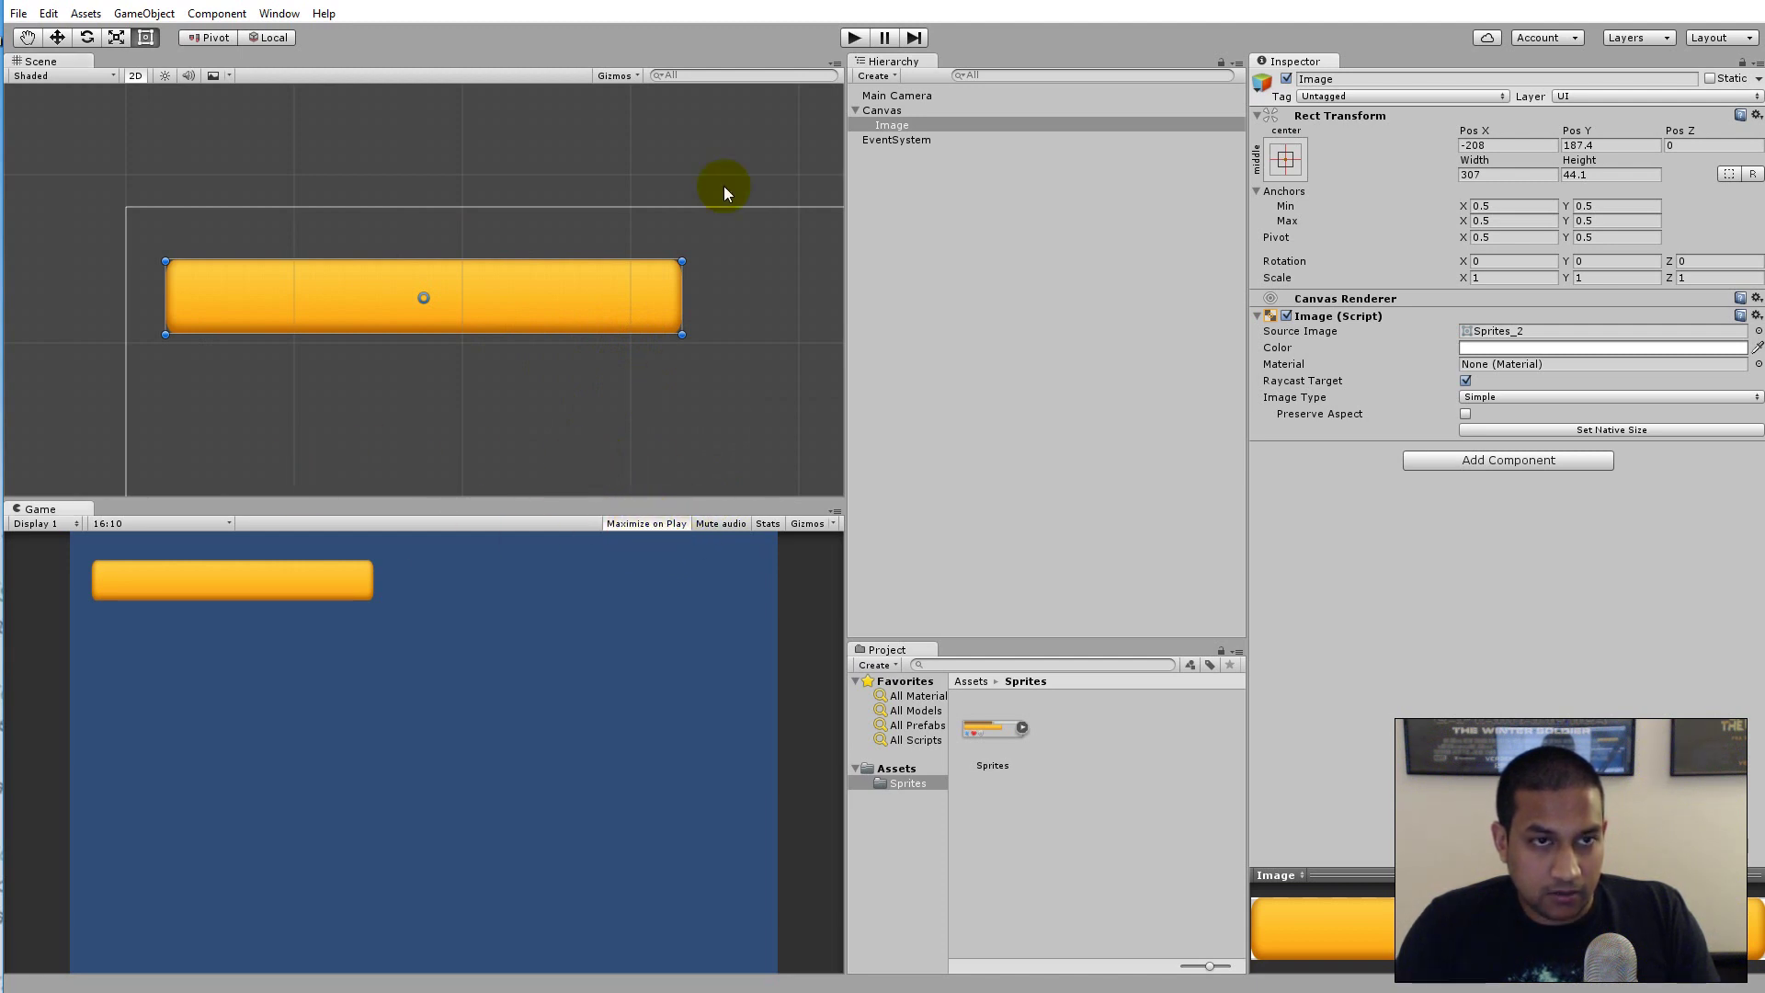
{"action": "left_click", "coordinate": [853, 38]}
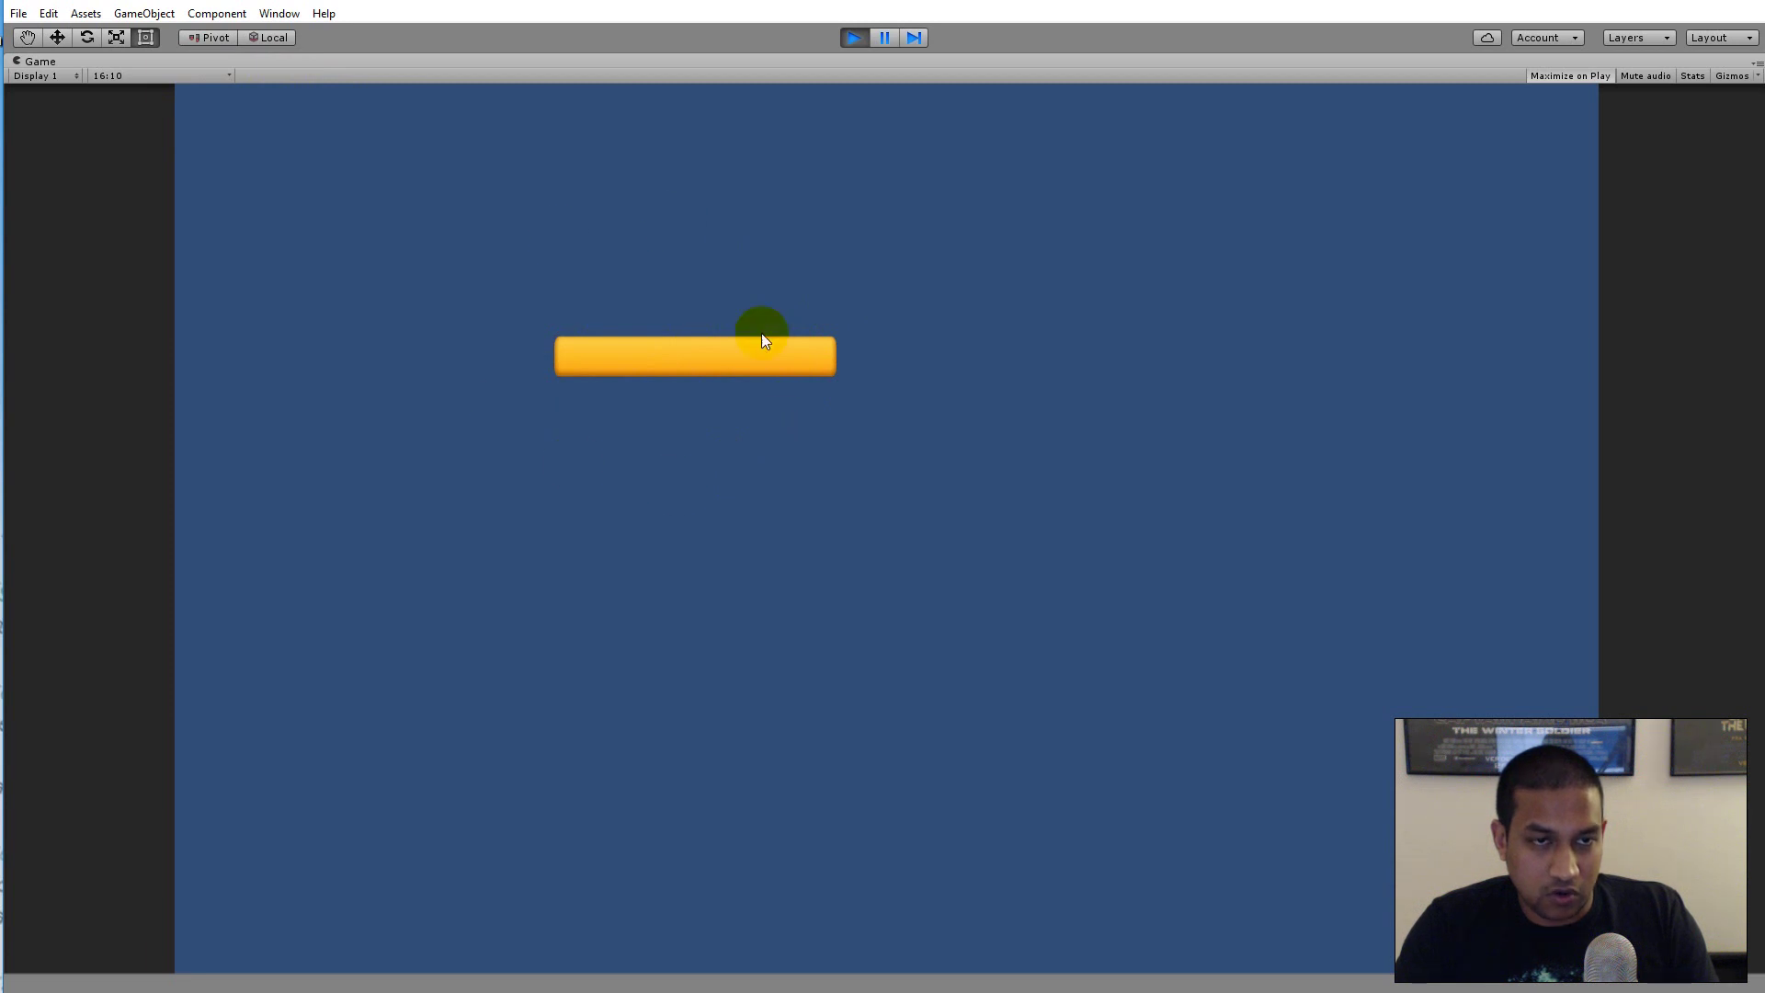
{"action": "left_click", "coordinate": [853, 37]}
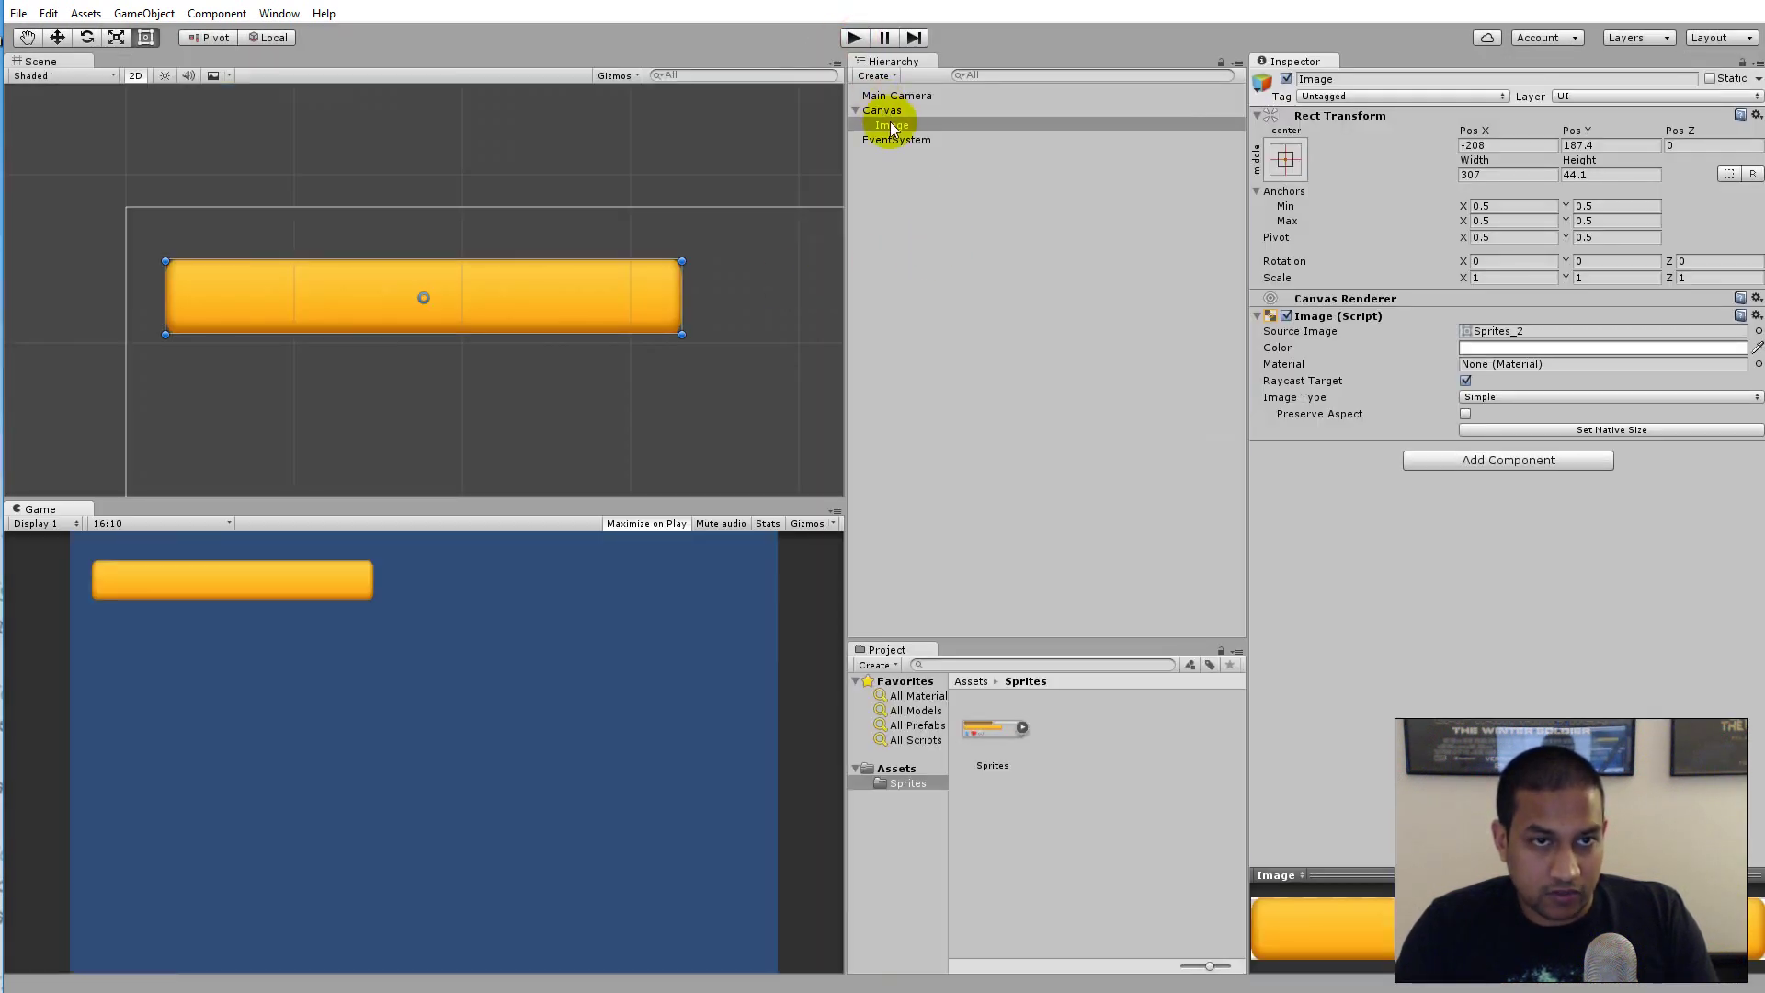
Select the Canvas and run the scene once more to examine the bar's size and position when maximized, then stop it.
{"action": "left_click", "coordinate": [884, 111]}
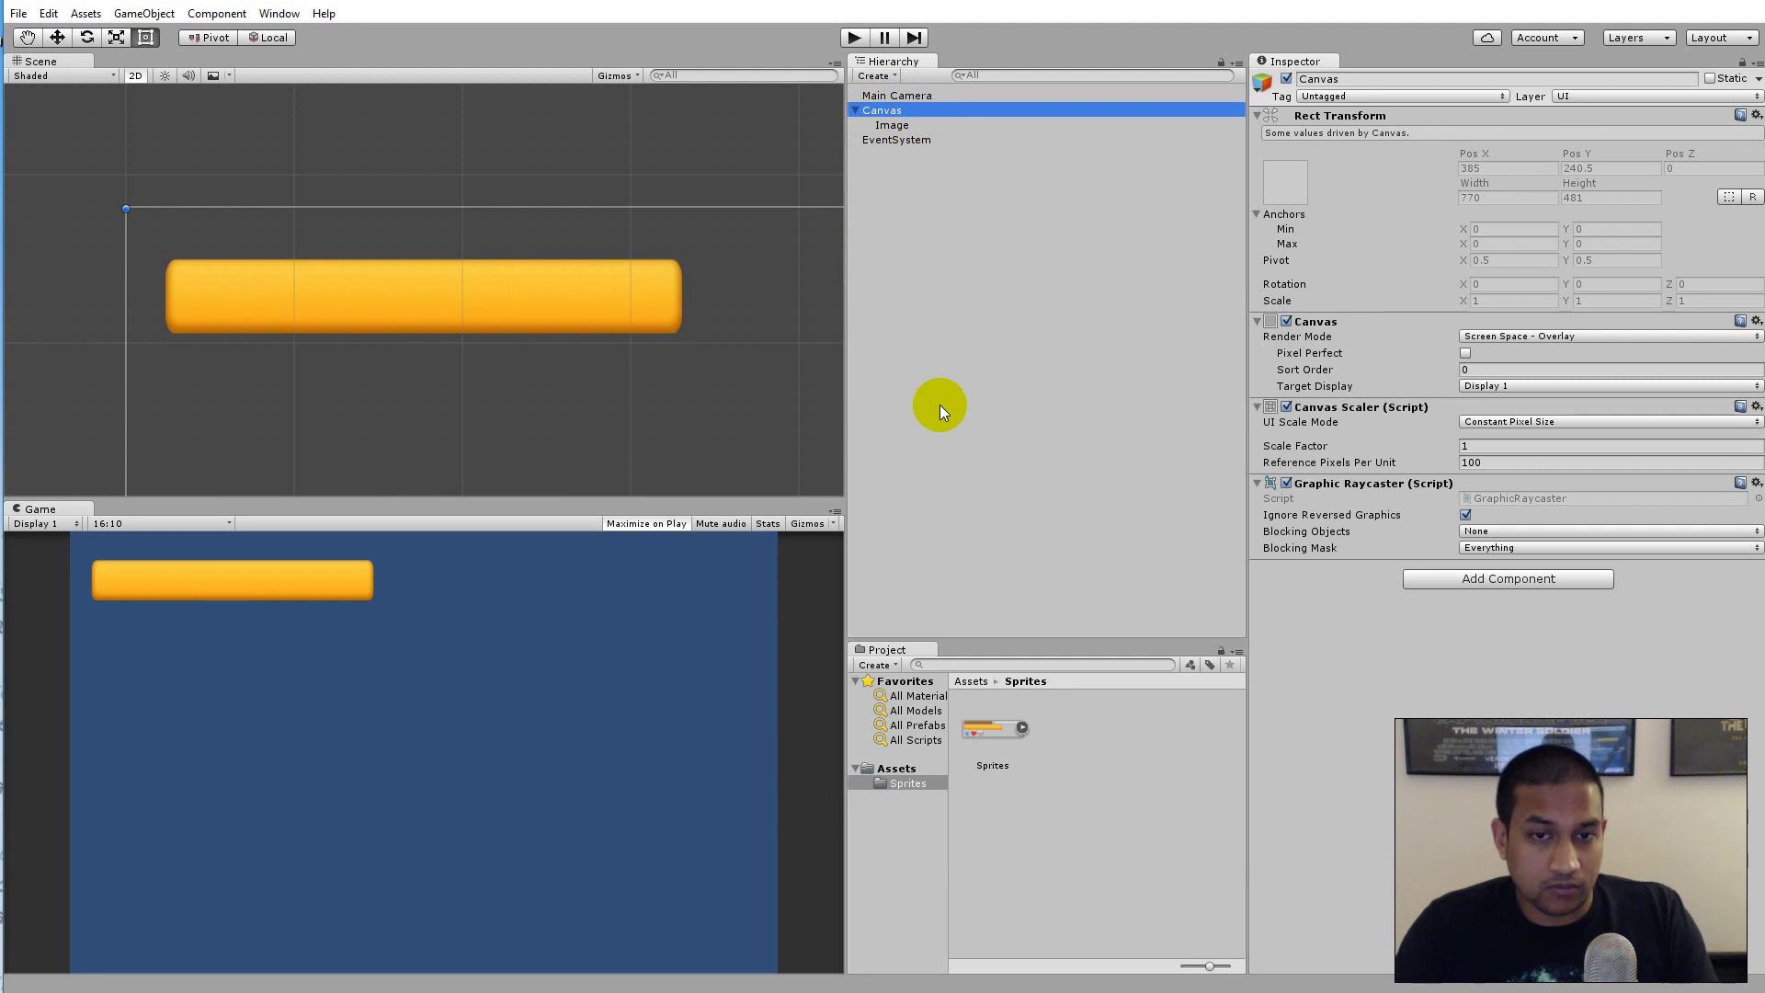
{"action": "scroll", "coordinate": [543, 335], "scroll_direction": "down", "scroll_amount": 4}
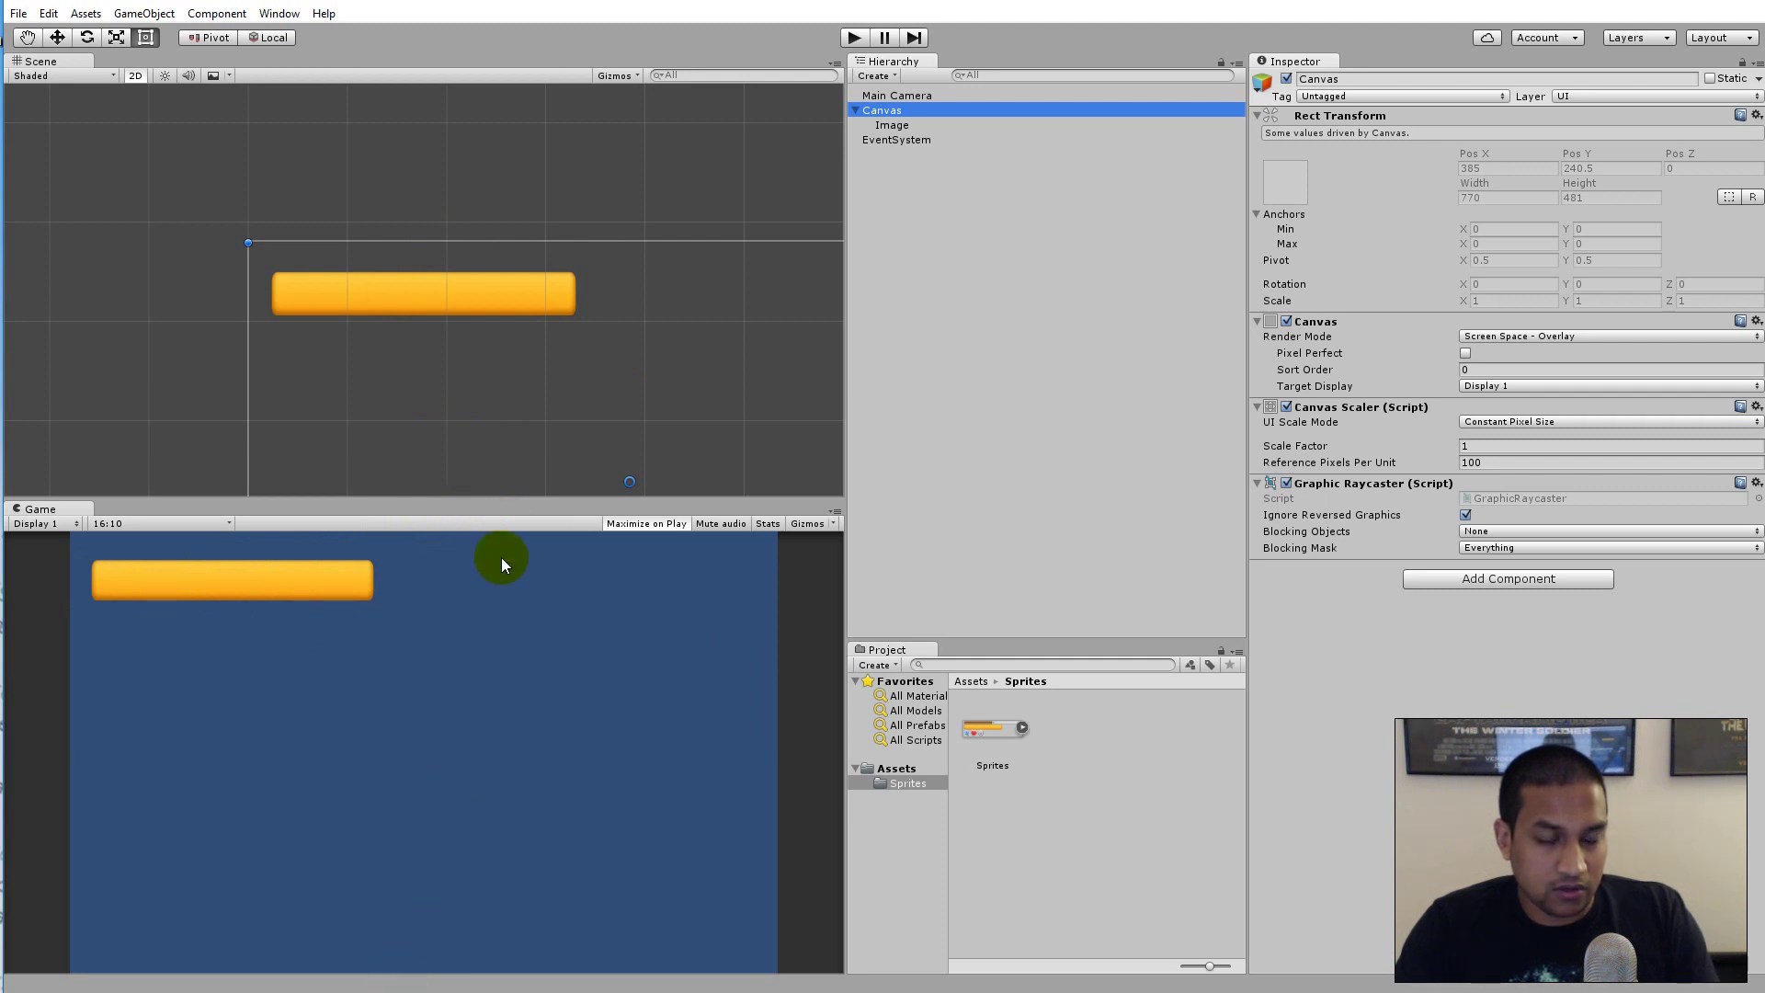
{"action": "left_click", "coordinate": [852, 36]}
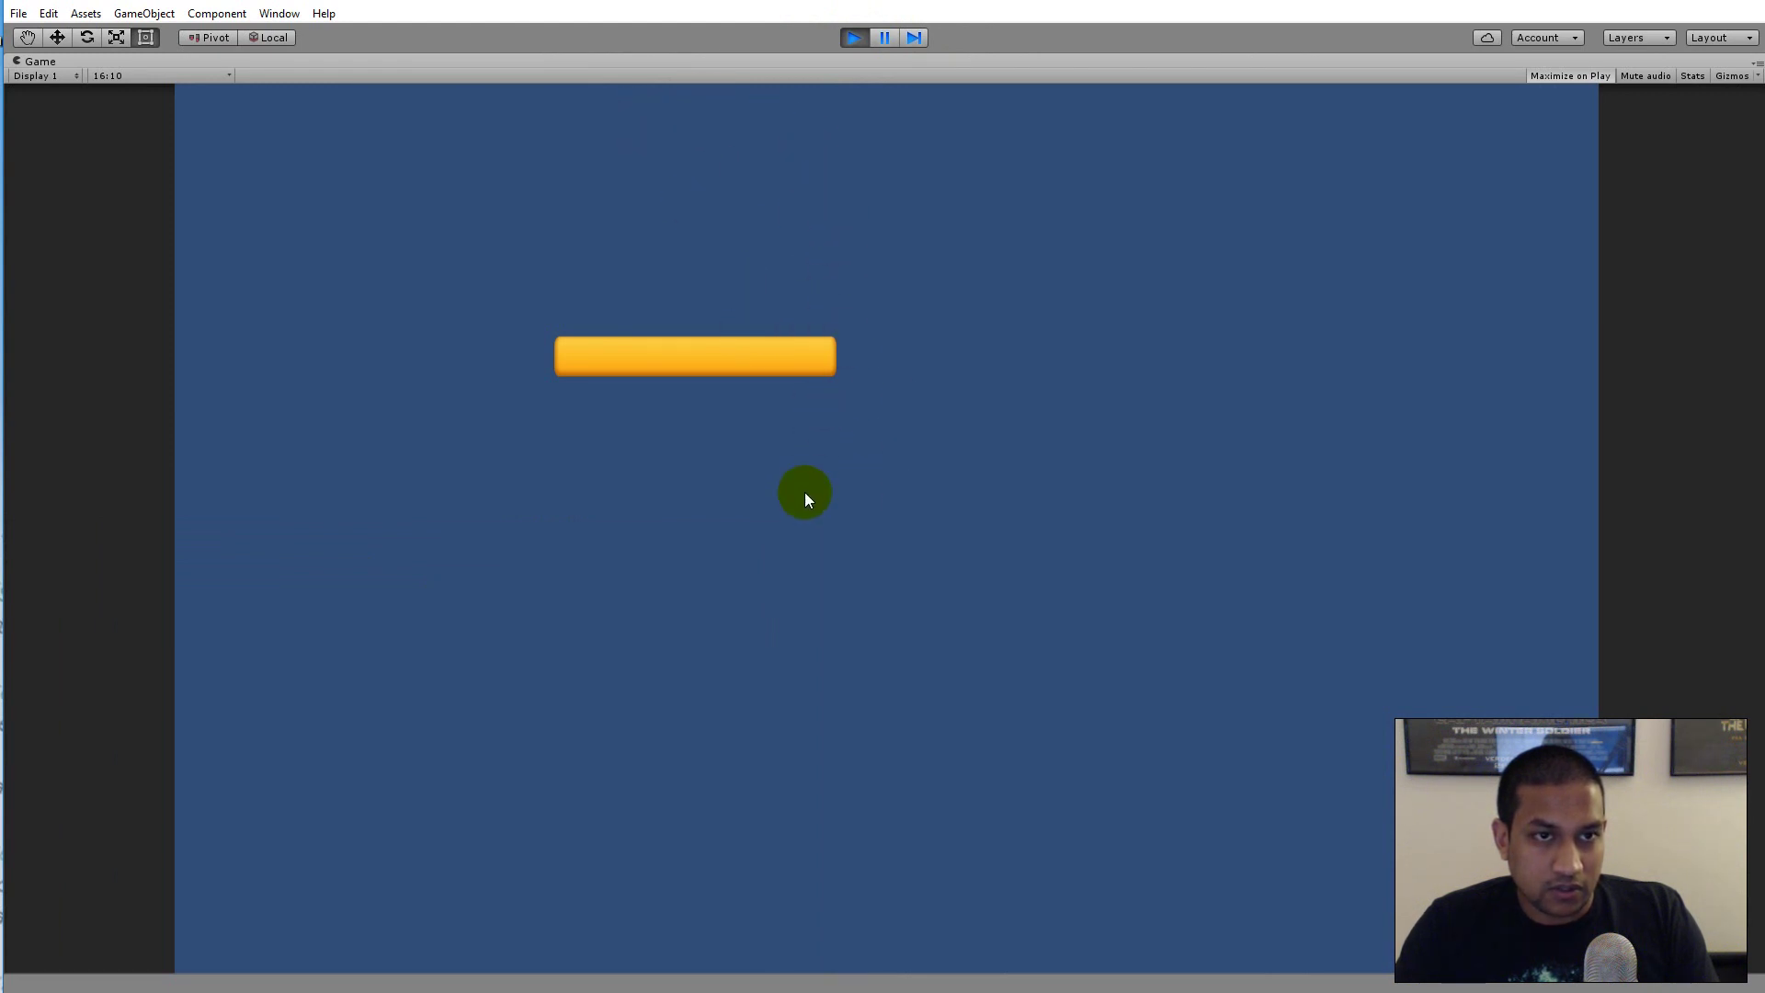
{"action": "left_click", "coordinate": [853, 38]}
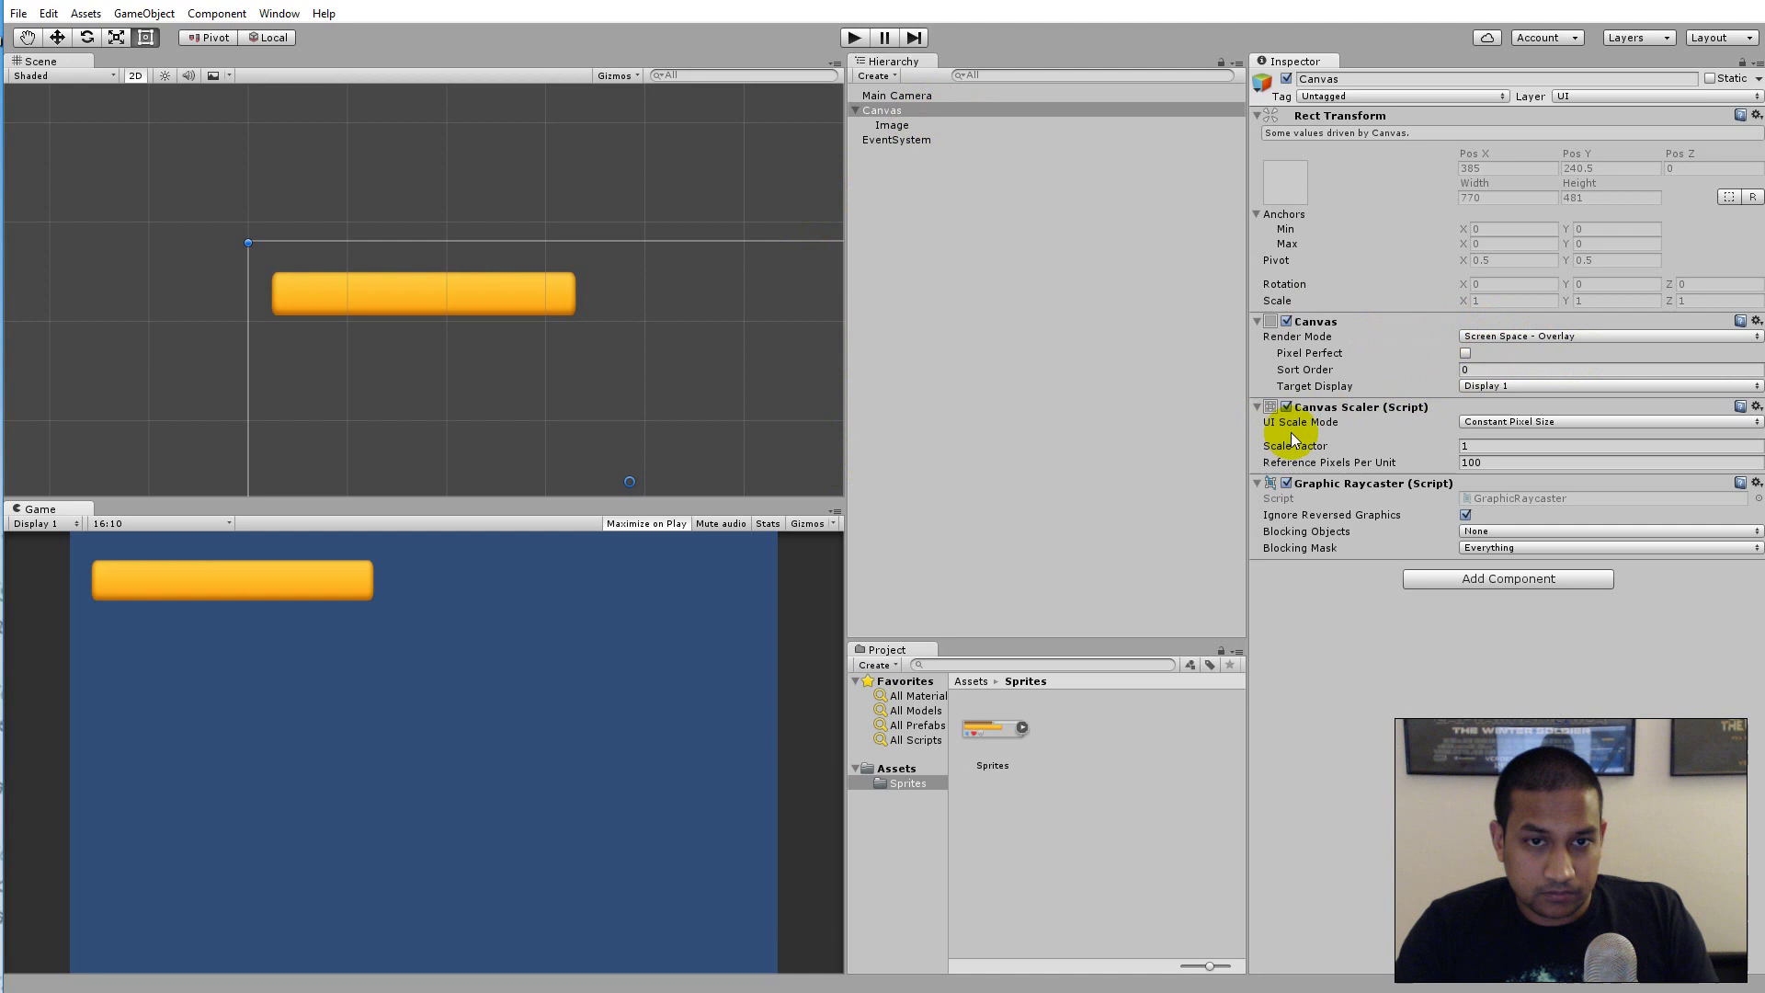
Set the Canvas Scaler's UI scale mode to Scale With Screen Size and test the bar in a short play run.
{"action": "left_click", "coordinate": [1559, 425]}
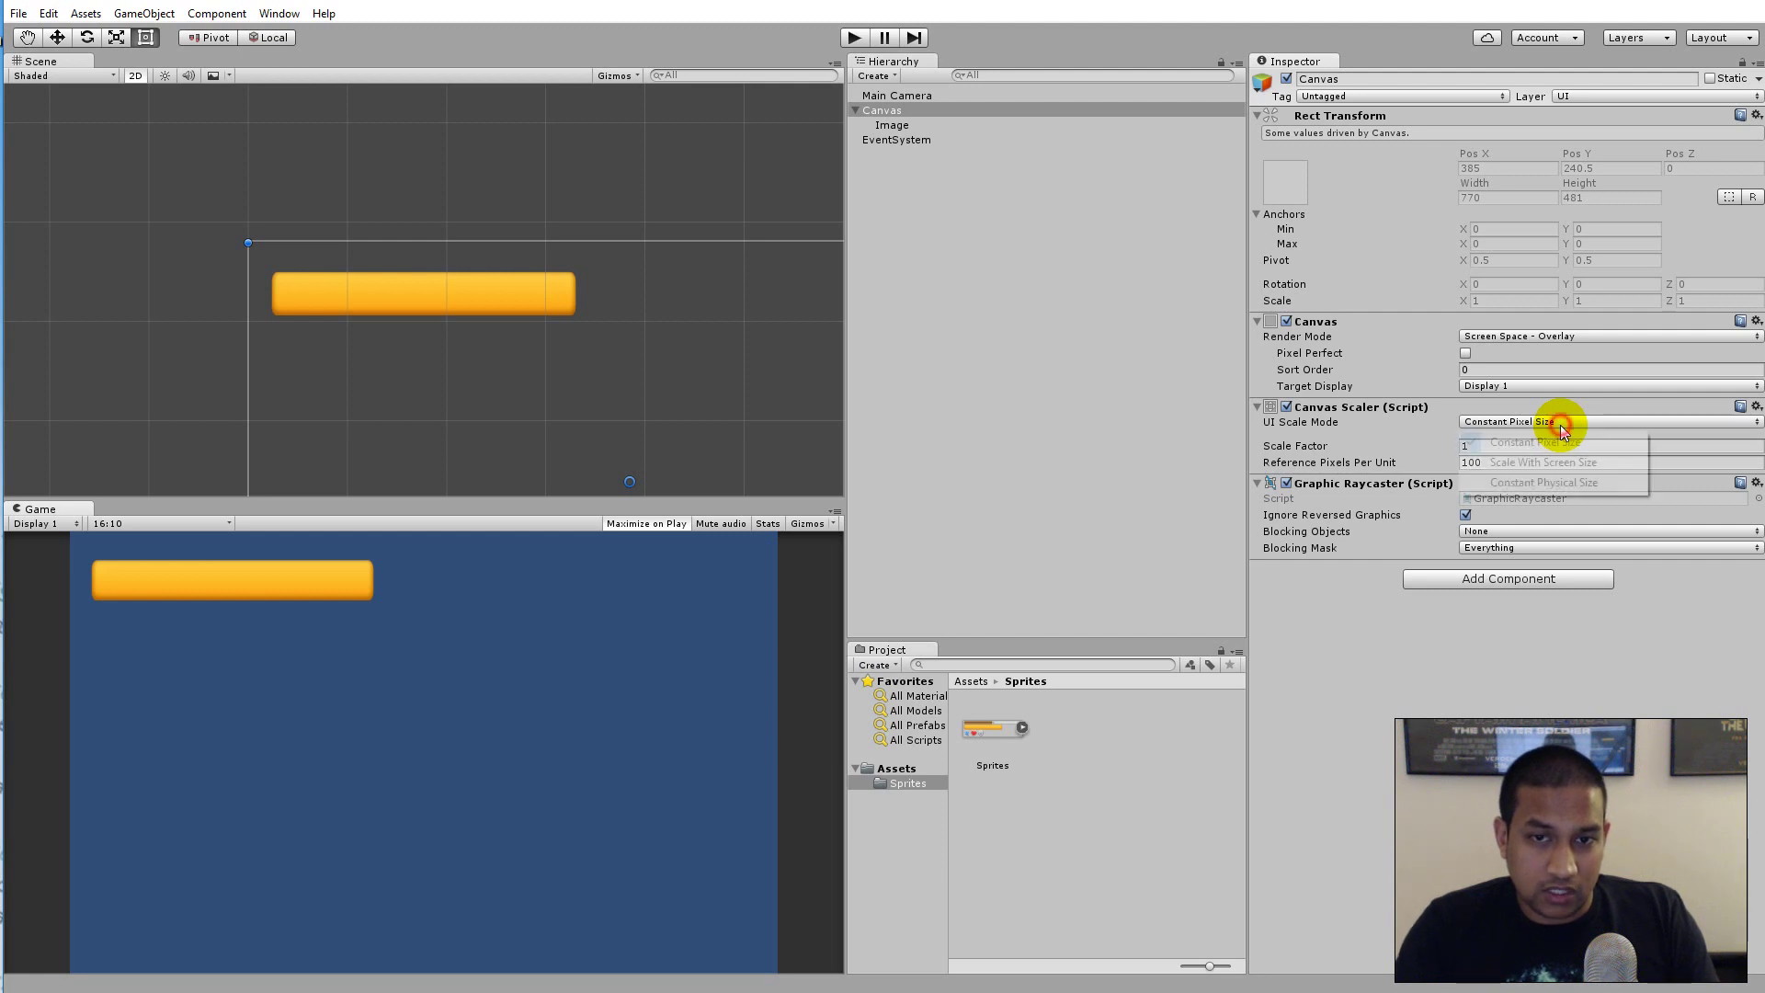
{"action": "left_click", "coordinate": [1528, 462]}
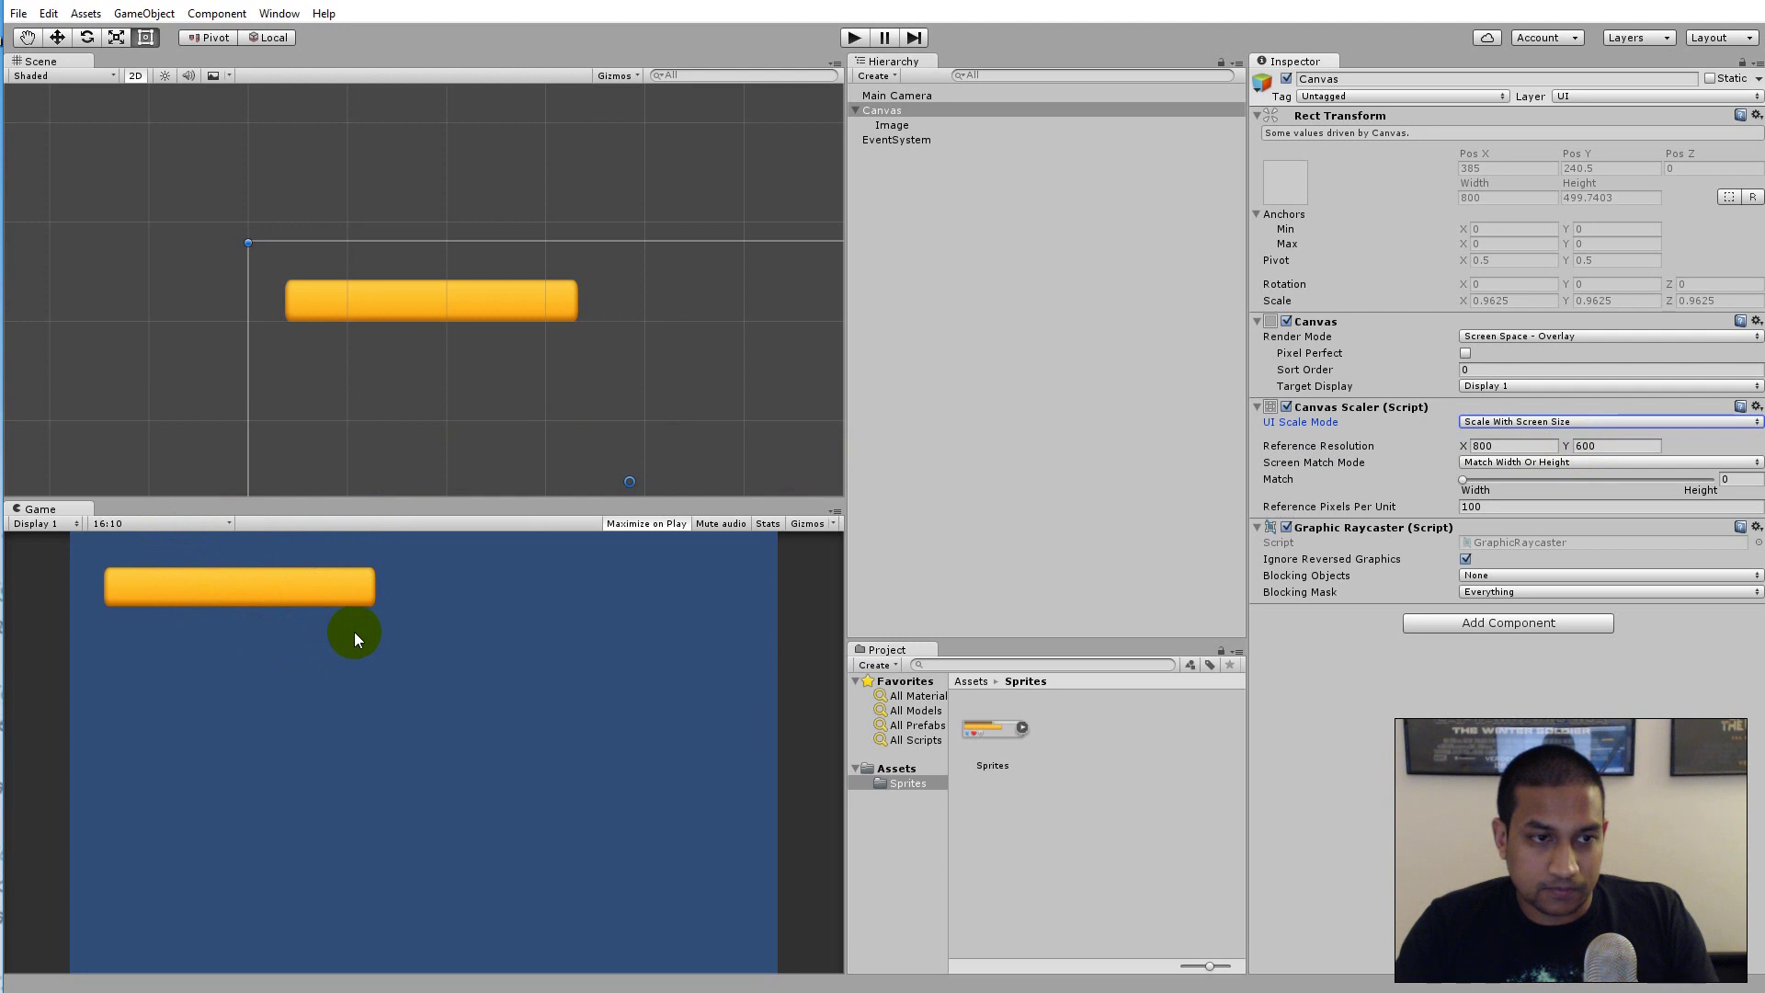
{"action": "left_click", "coordinate": [855, 38]}
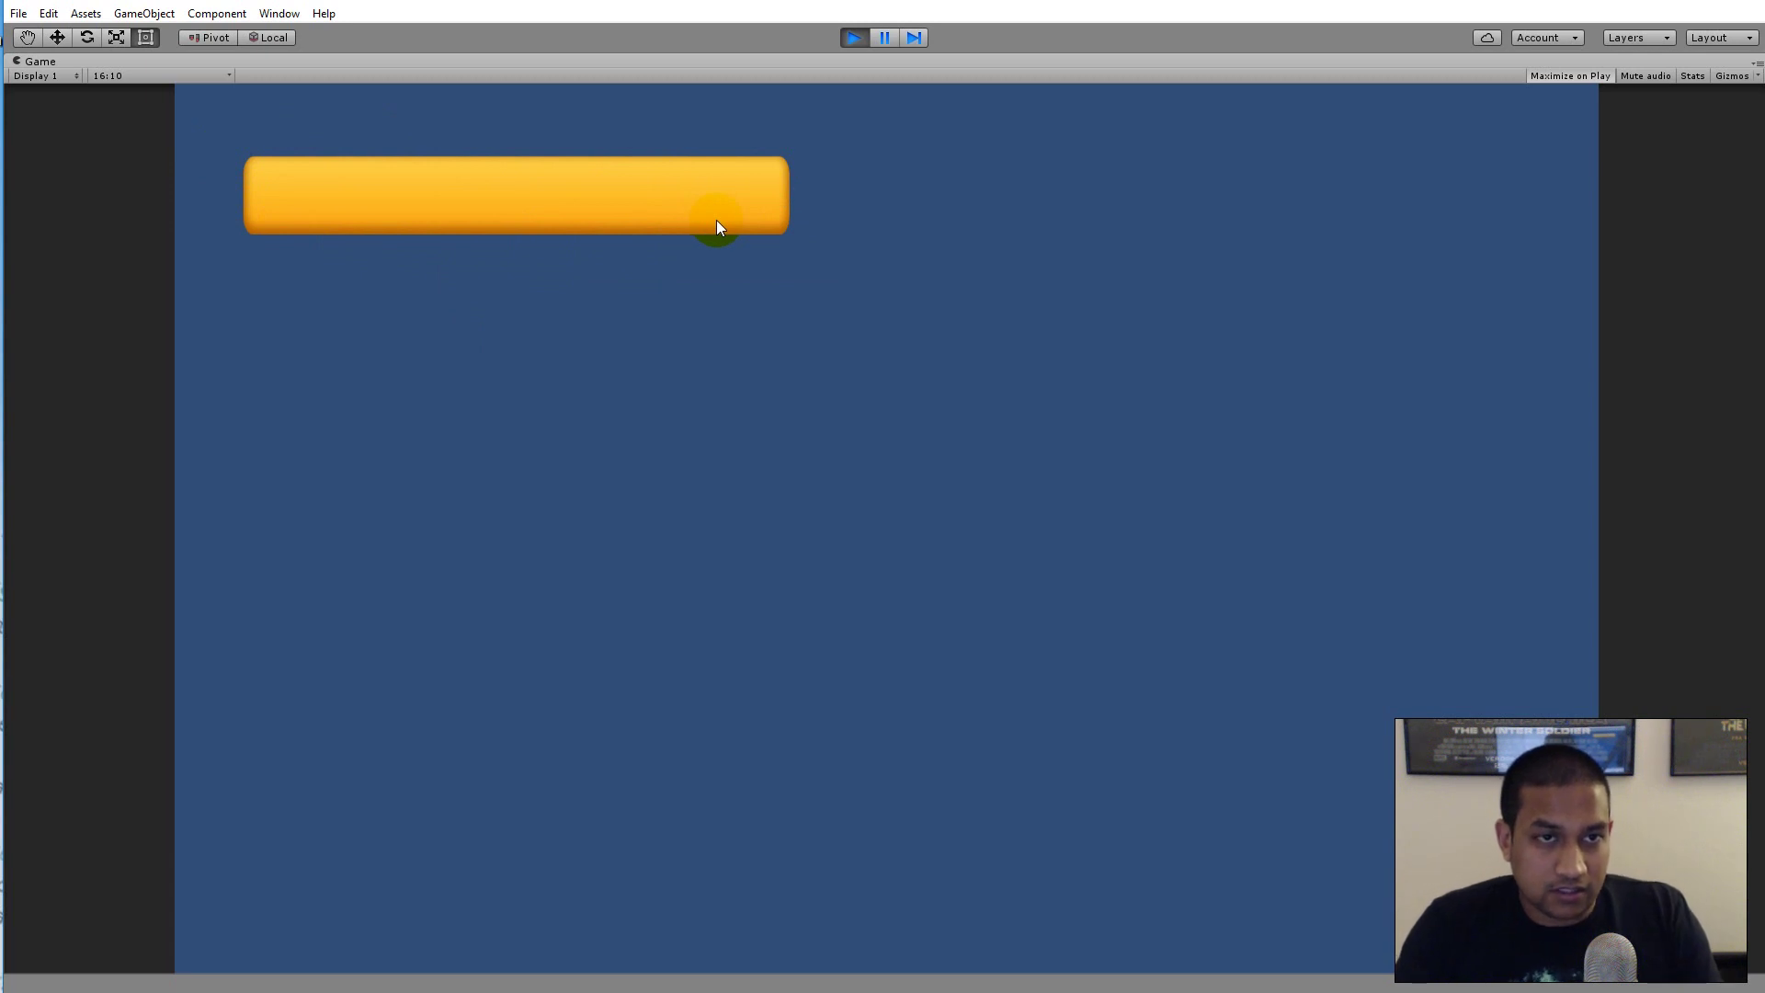
{"action": "left_click", "coordinate": [854, 36]}
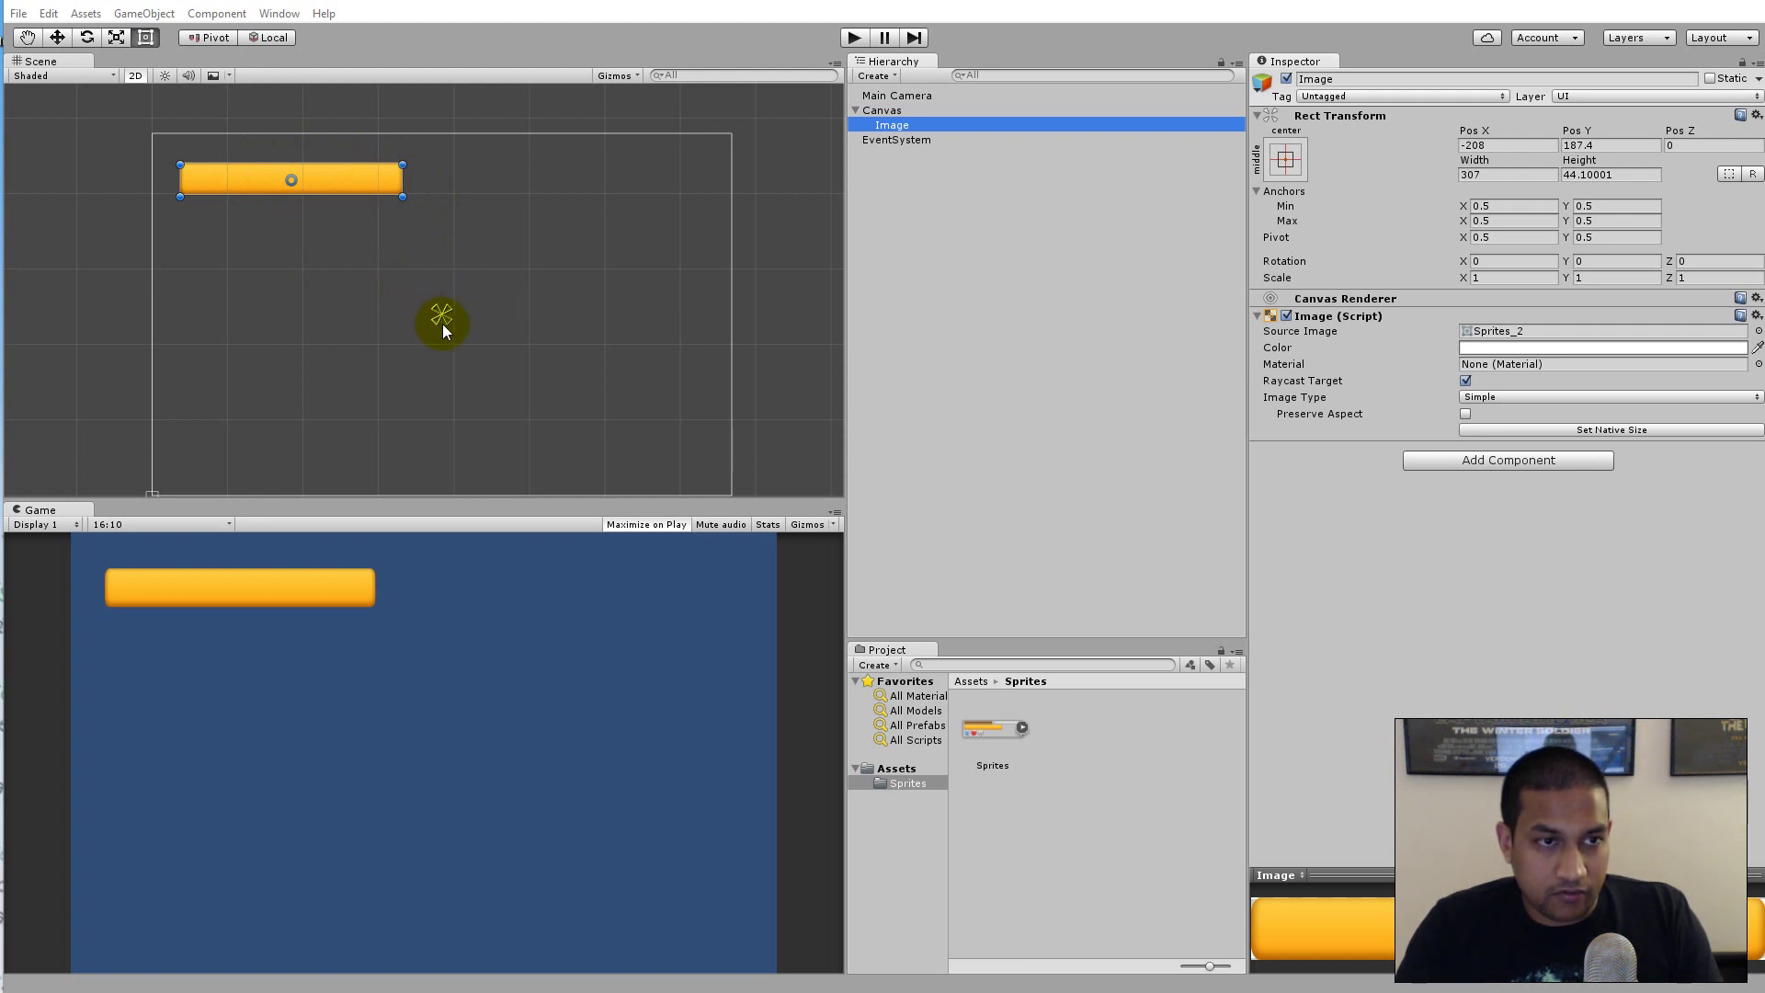
Anchor the Image to the canvas's top-left corner with the anchor preset, keeping its position.
{"action": "scroll", "coordinate": [469, 324], "scroll_direction": "up", "scroll_amount": 5}
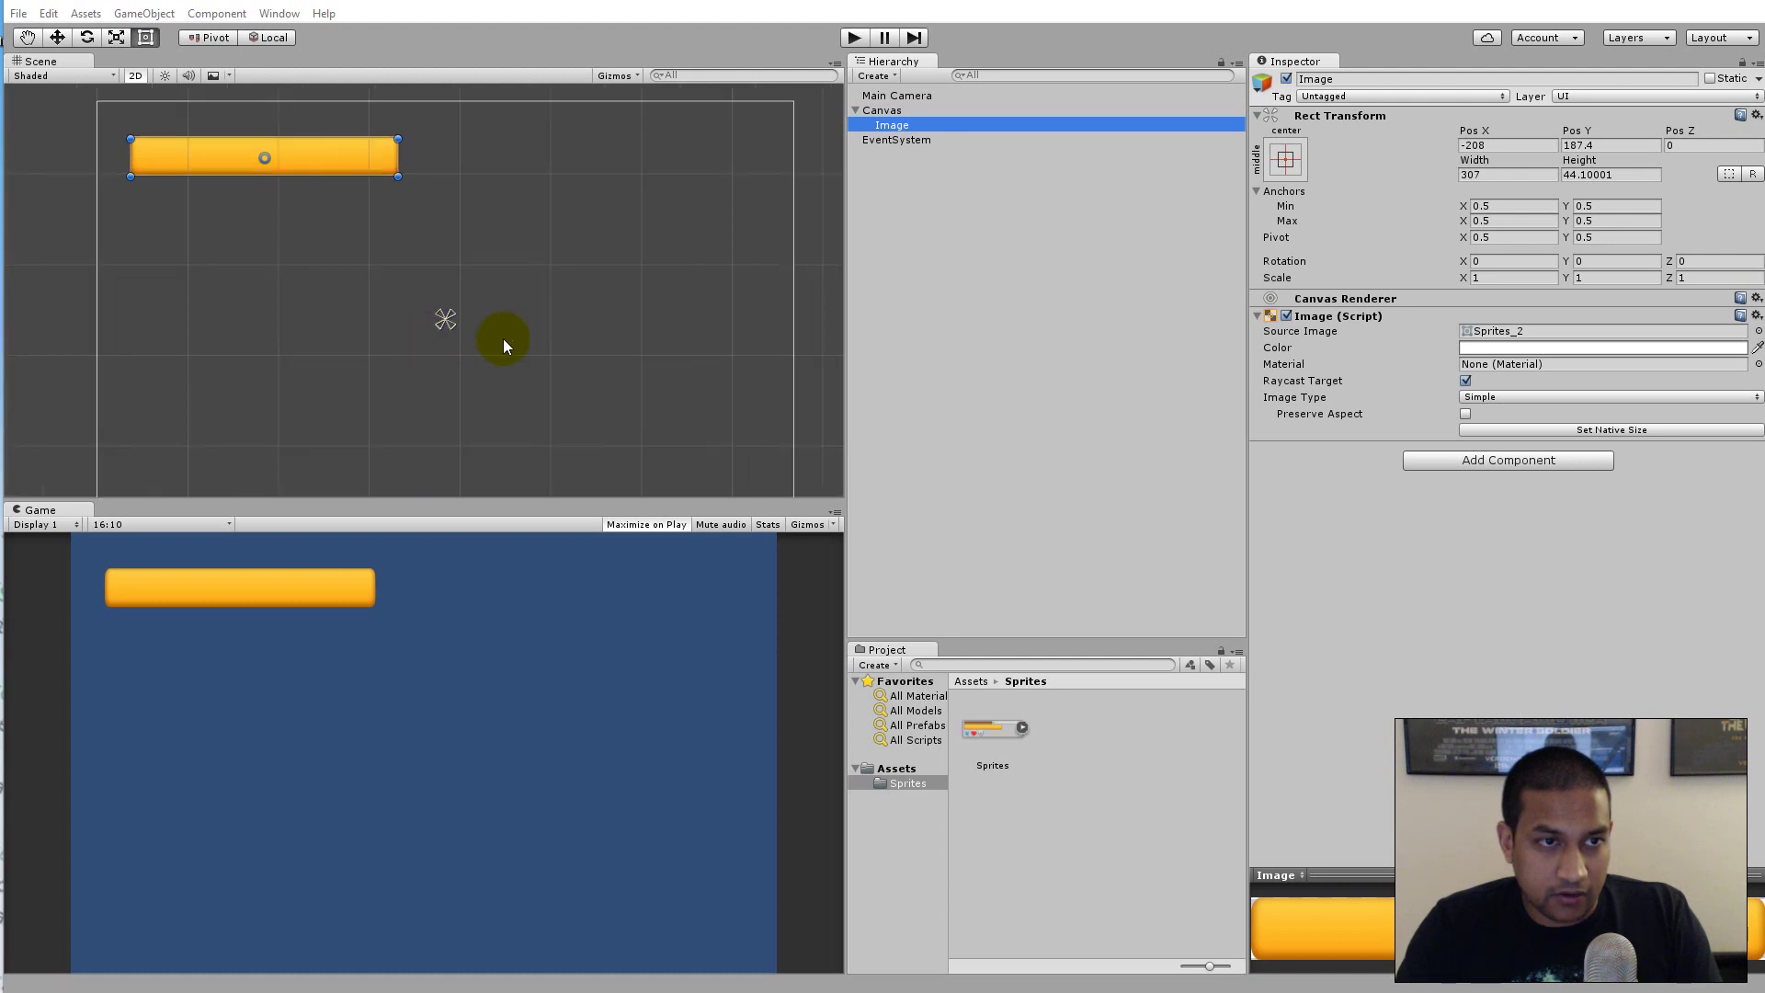
{"action": "scroll", "coordinate": [472, 342], "scroll_direction": "down", "scroll_amount": 1}
{"action": "scroll", "coordinate": [478, 322], "scroll_direction": "down", "scroll_amount": 2}
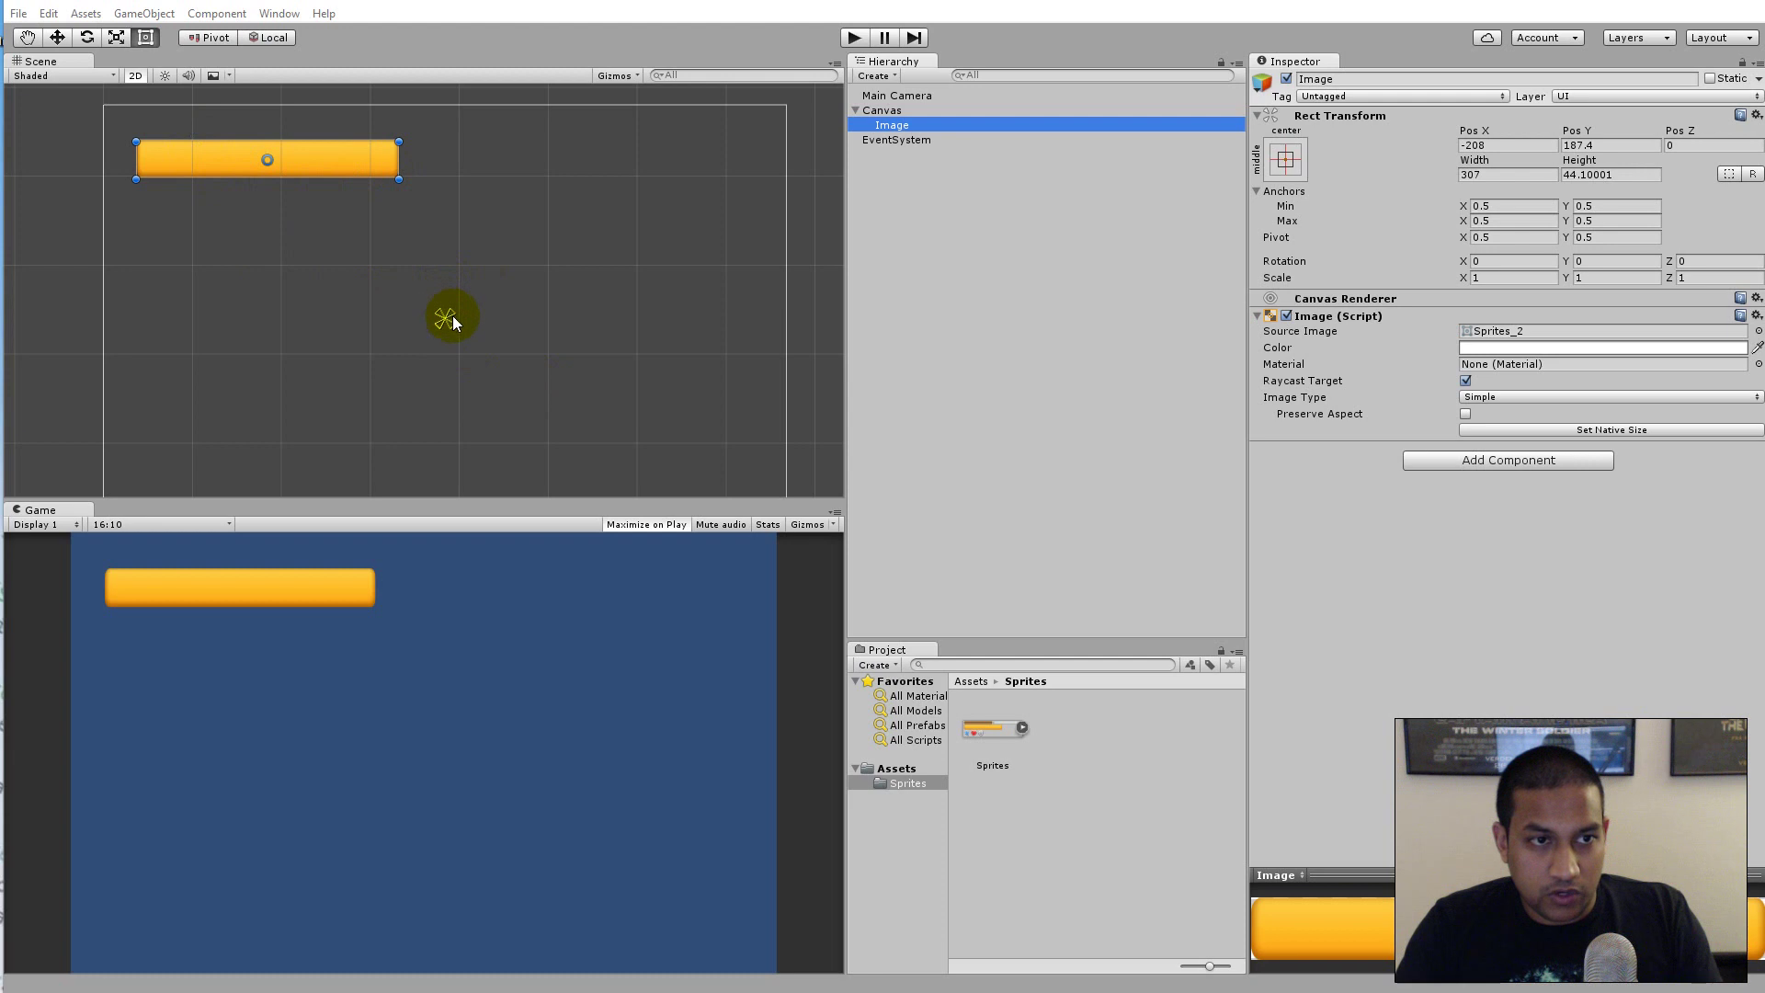
{"action": "left_click", "coordinate": [1002, 127]}
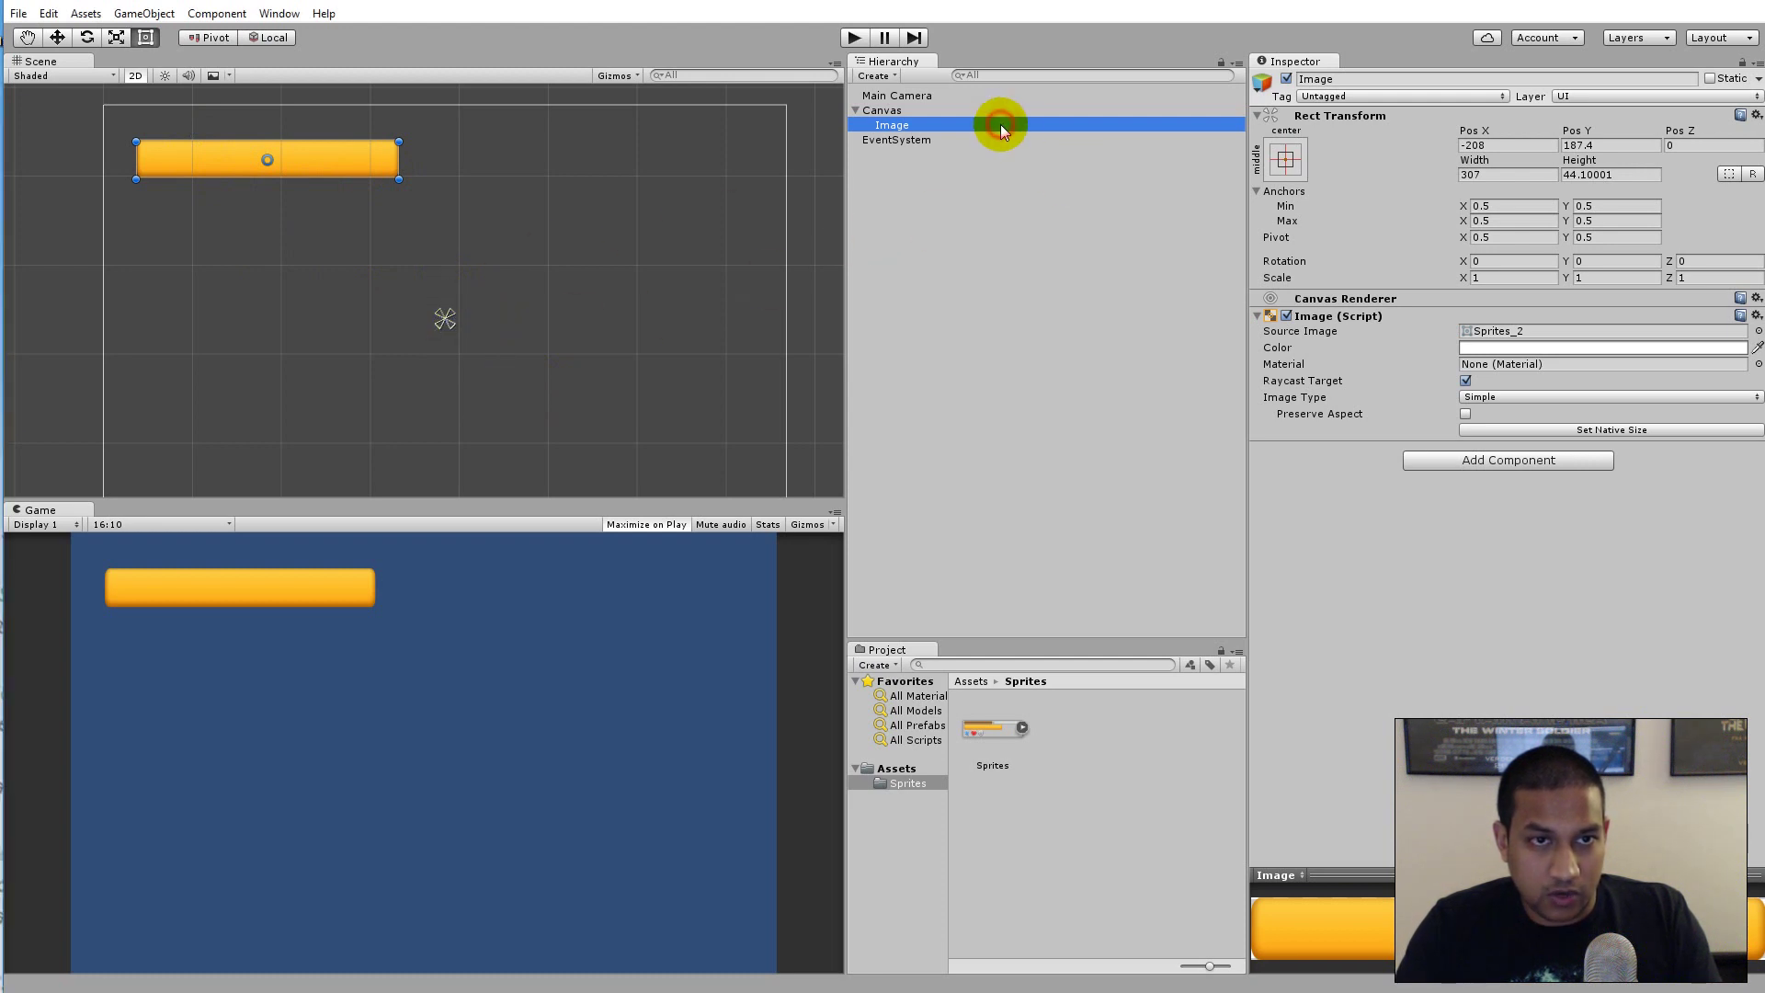
{"action": "left_click", "coordinate": [1285, 161]}
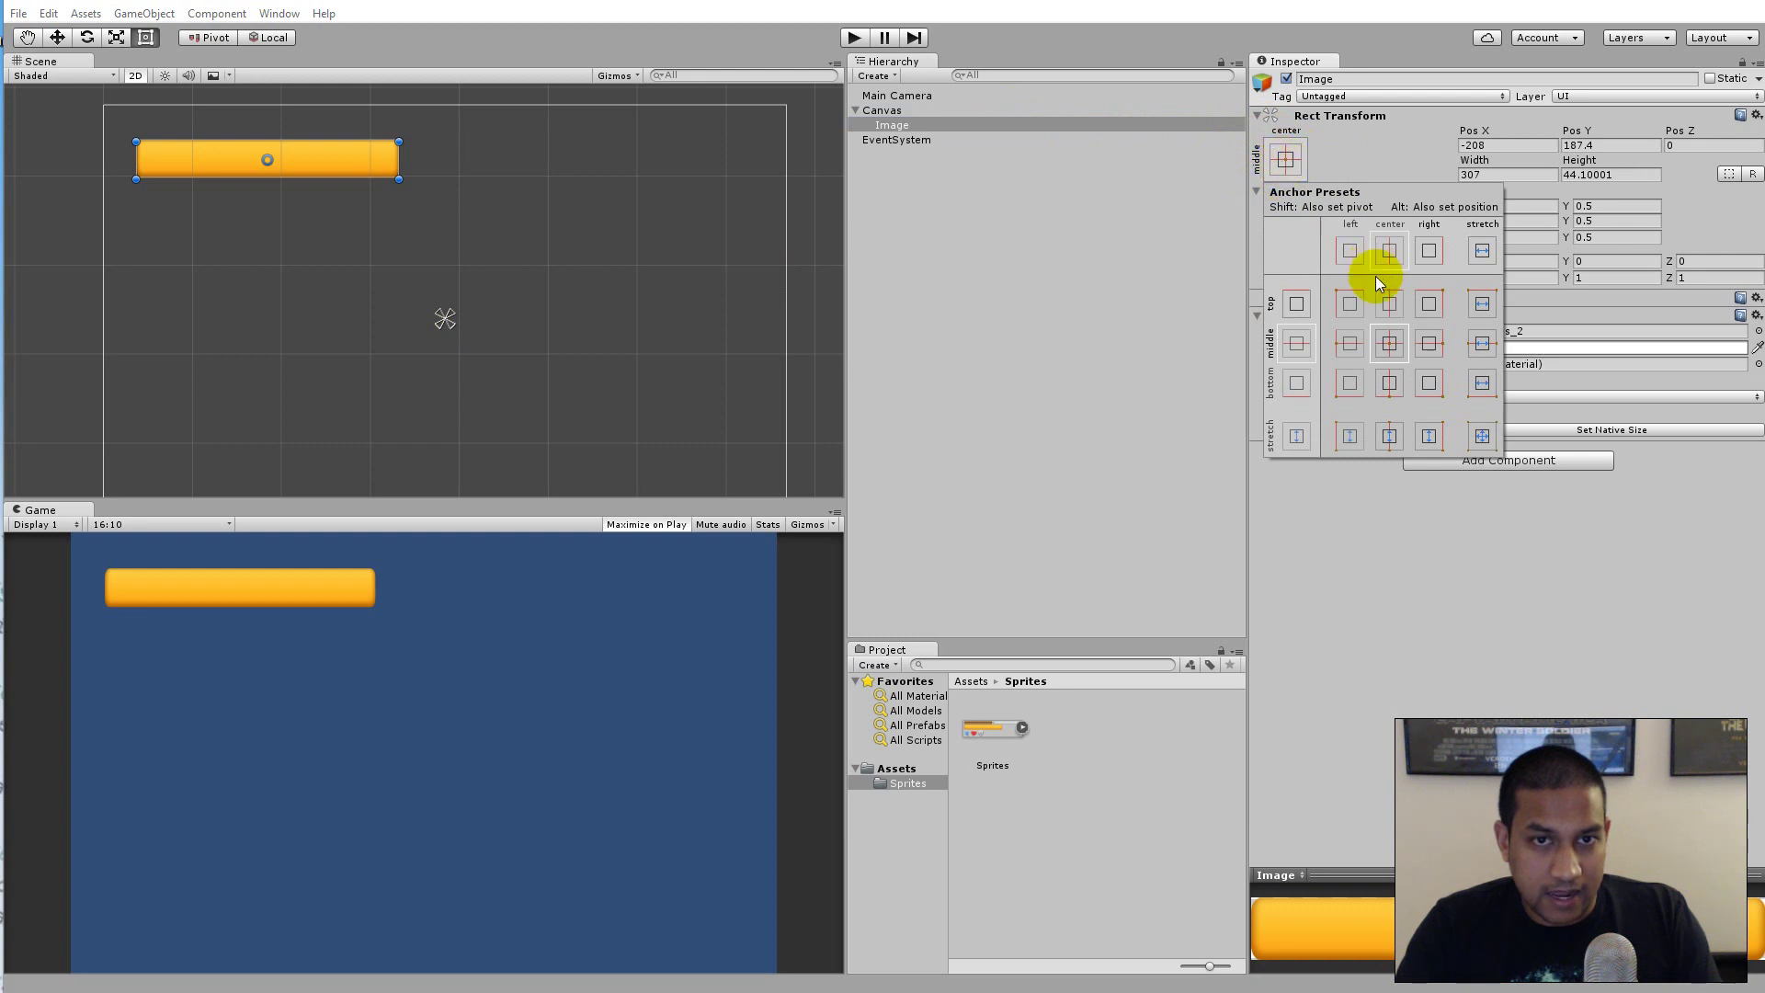
{"action": "left_click", "coordinate": [1350, 305]}
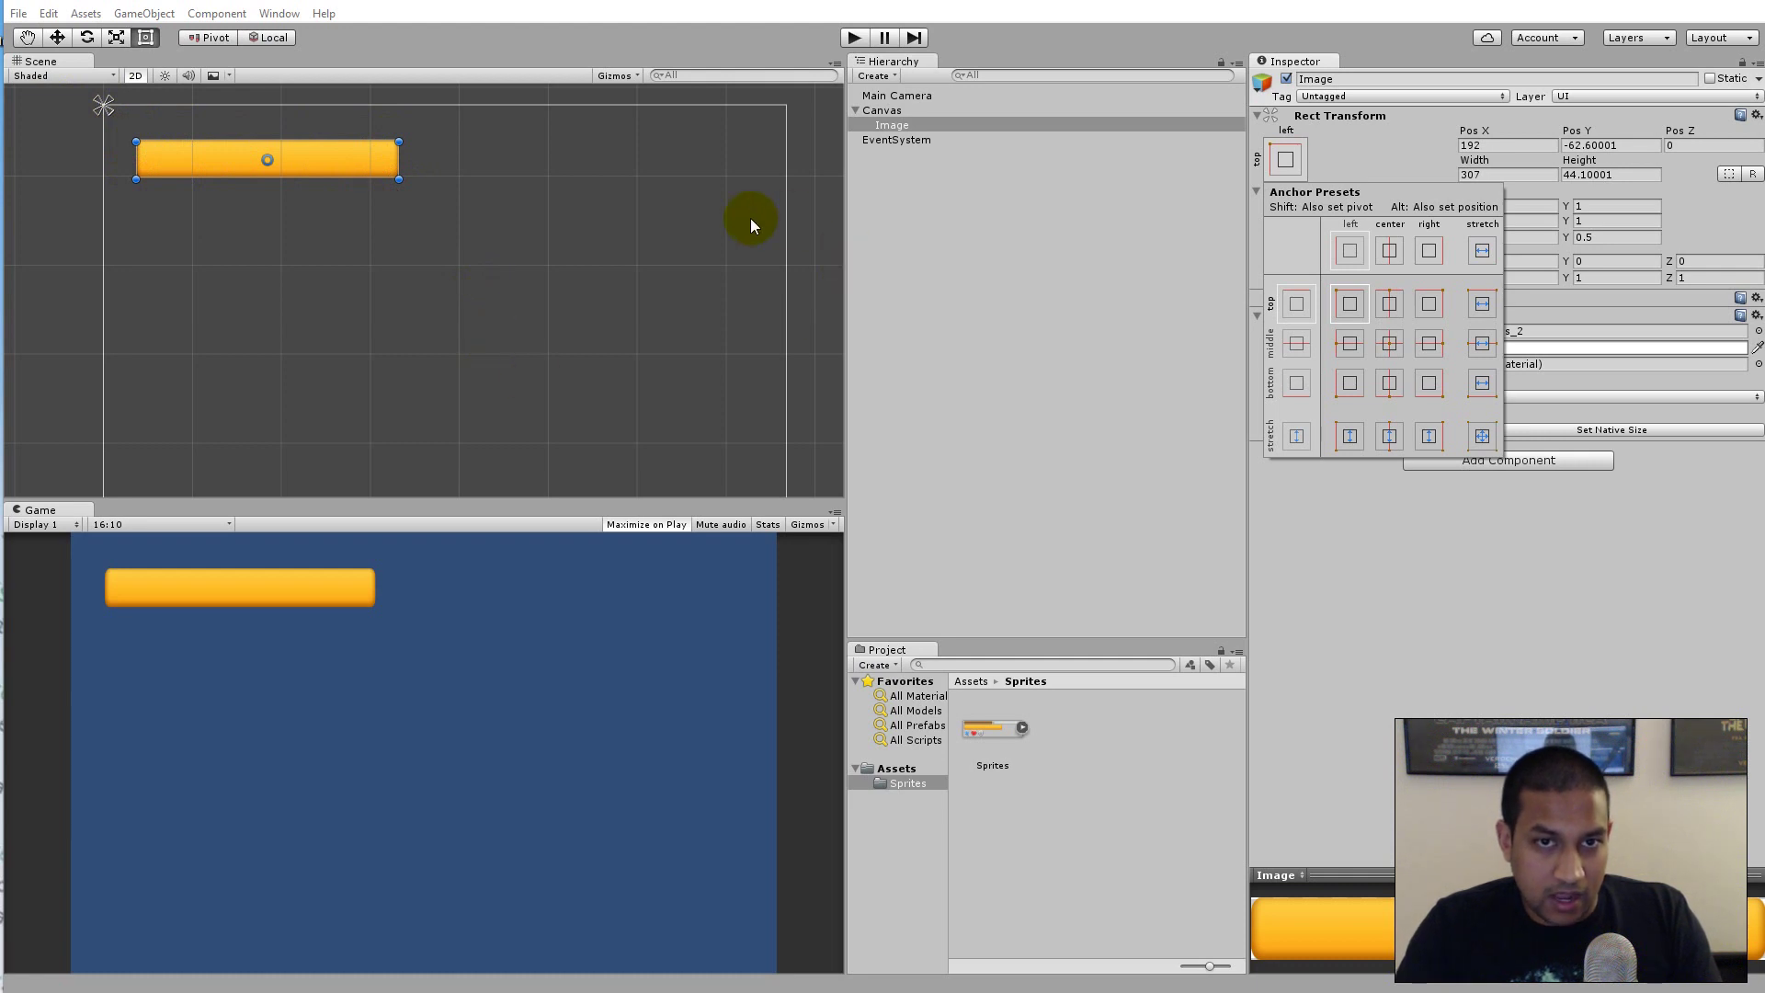
{"action": "left_click", "coordinate": [508, 320]}
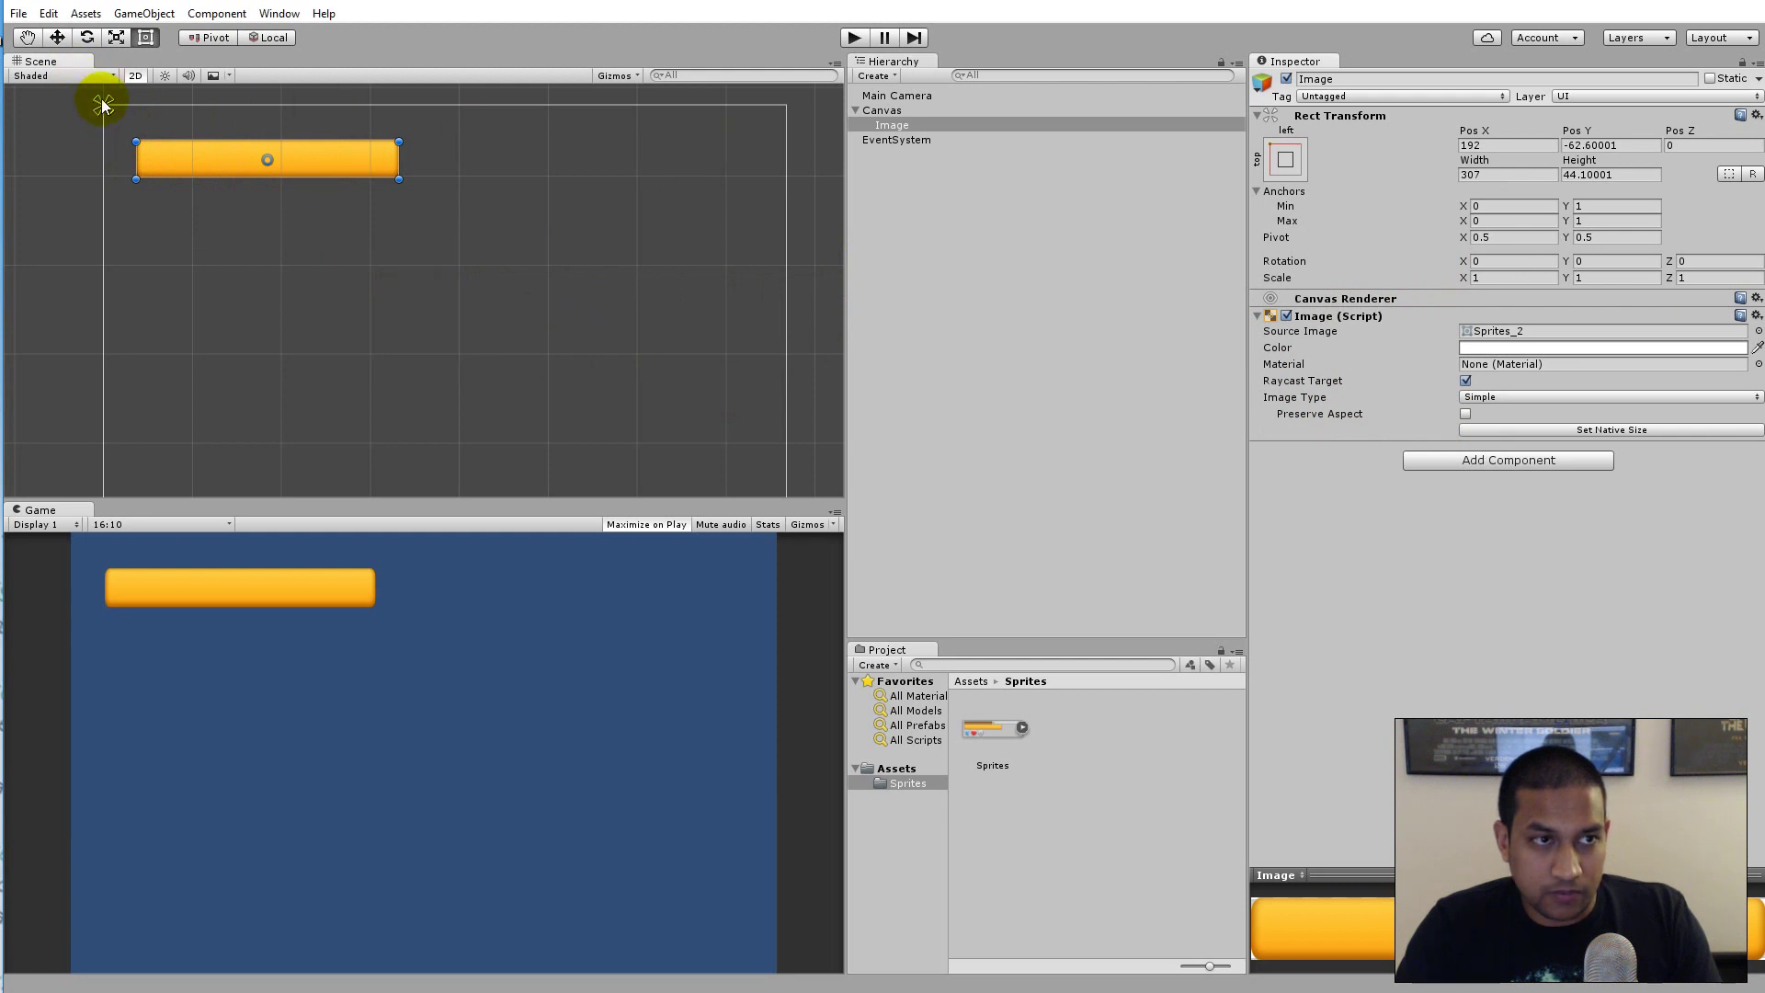
Move the Image's anchors to a custom point just beyond the bar's right end, about X 0.46, Y 0.81, and run the scene.
{"action": "left_click", "coordinate": [134, 103]}
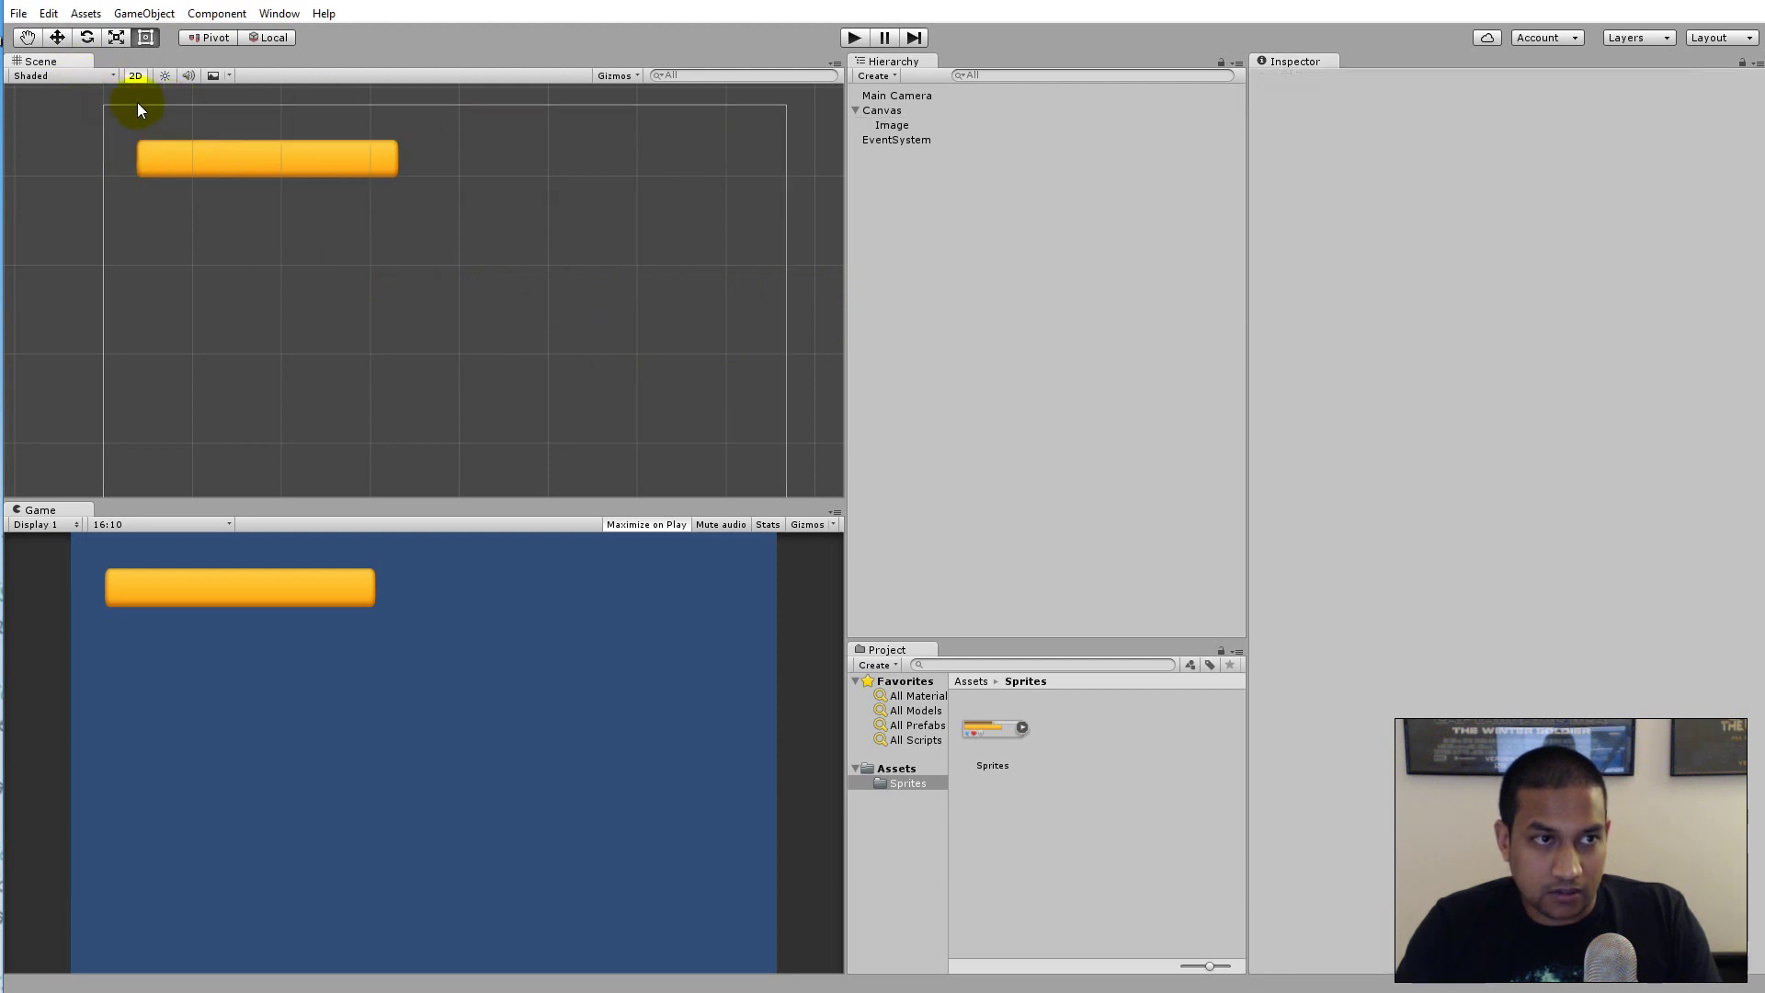
{"action": "left_click", "coordinate": [890, 124]}
{"action": "left_click_drag", "start_coordinate": [121, 103], "coordinate": [425, 192]}
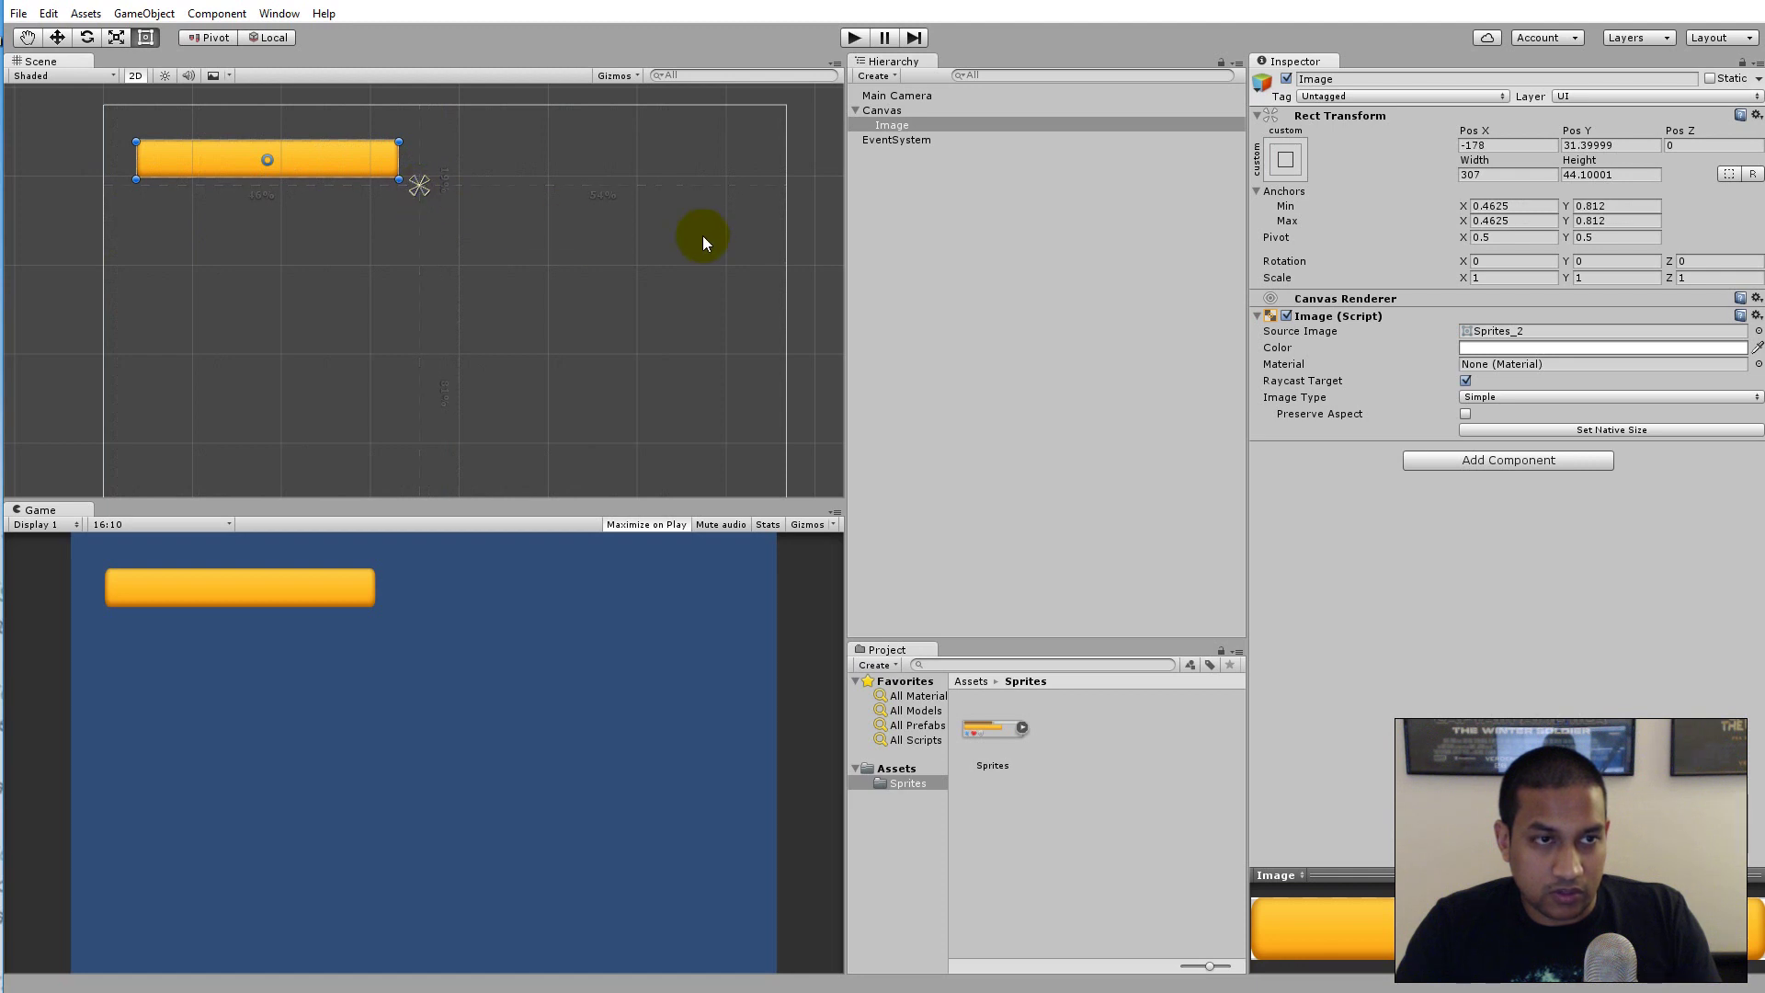
{"action": "left_click", "coordinate": [854, 37]}
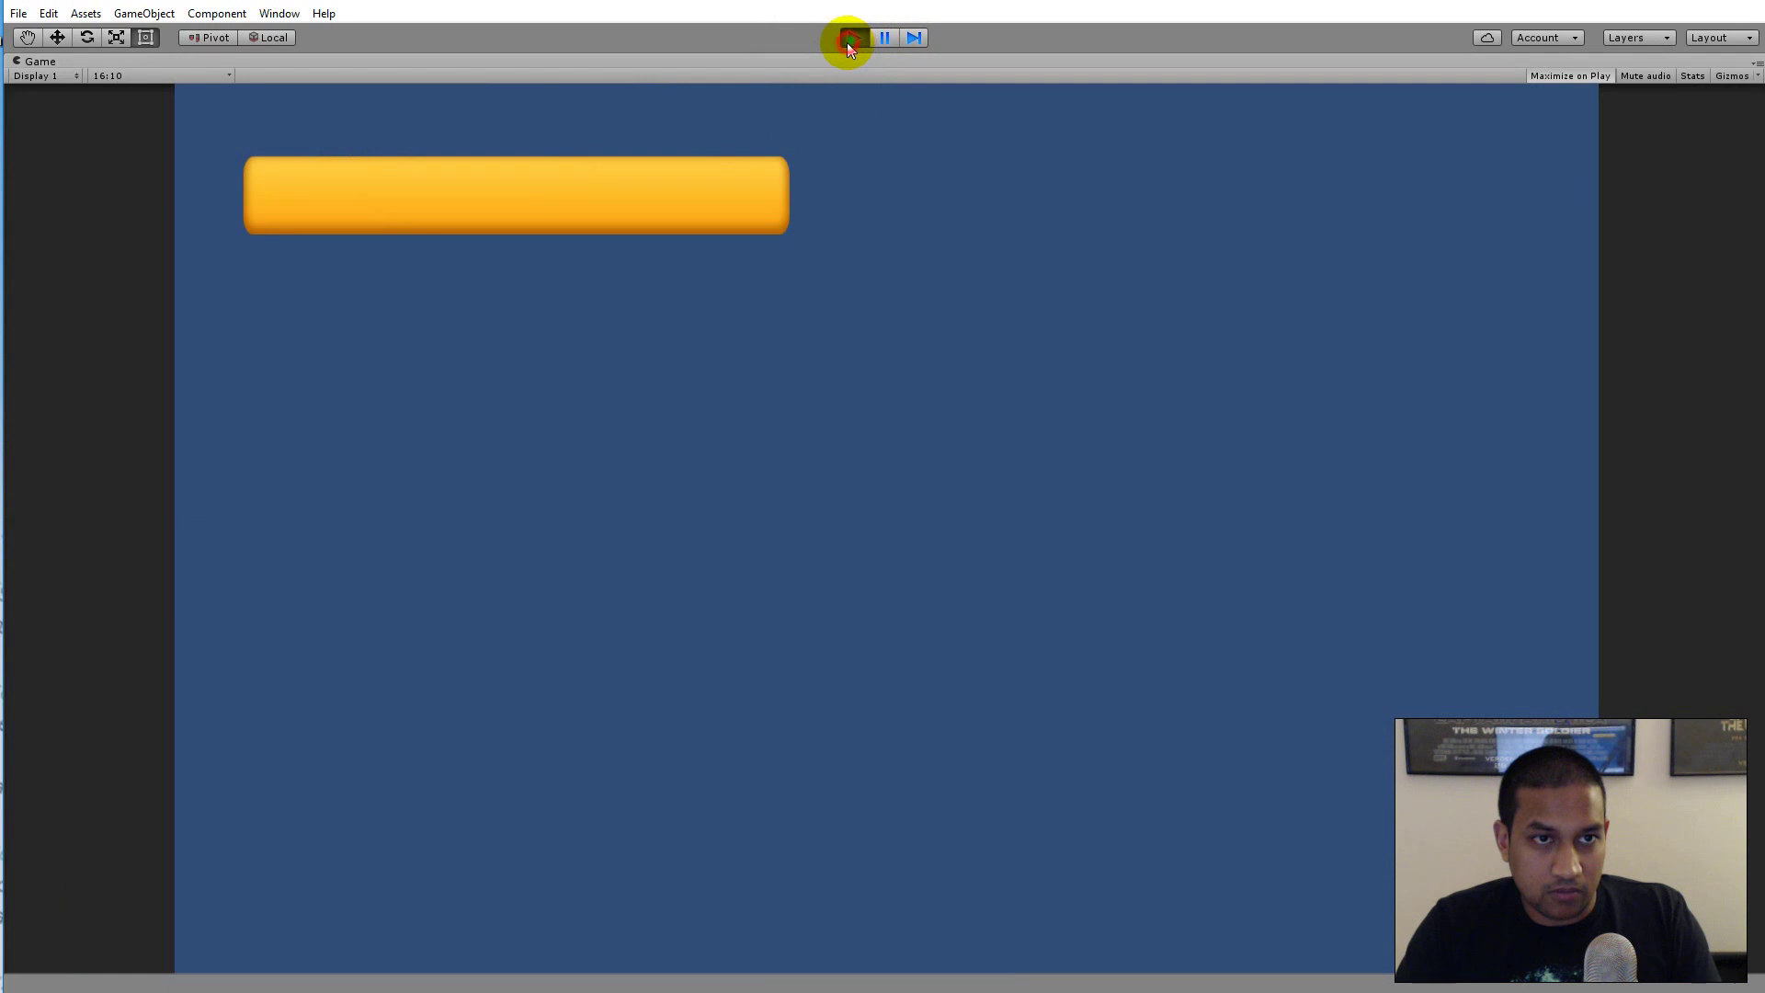
Stop the scene and anchor the Image to the canvas's top-left corner with the anchor preset, keeping its position.
{"action": "left_click", "coordinate": [851, 39]}
{"action": "left_click", "coordinate": [892, 129]}
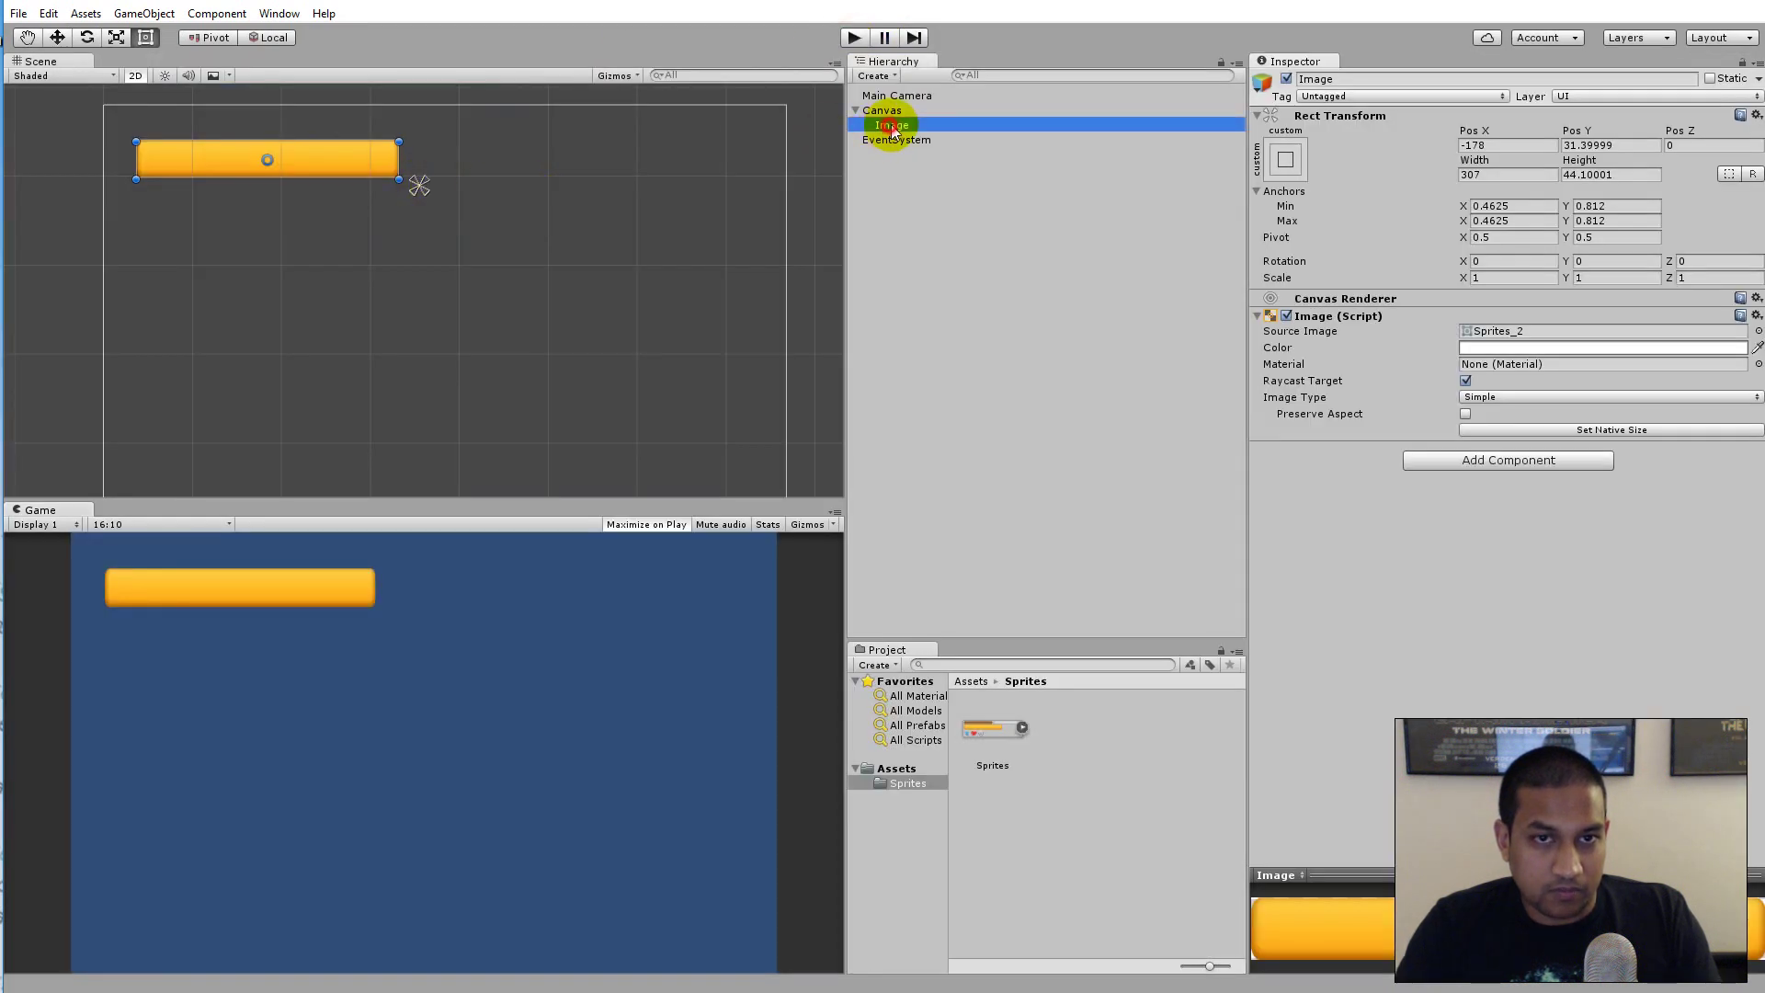
{"action": "left_click", "coordinate": [1285, 161]}
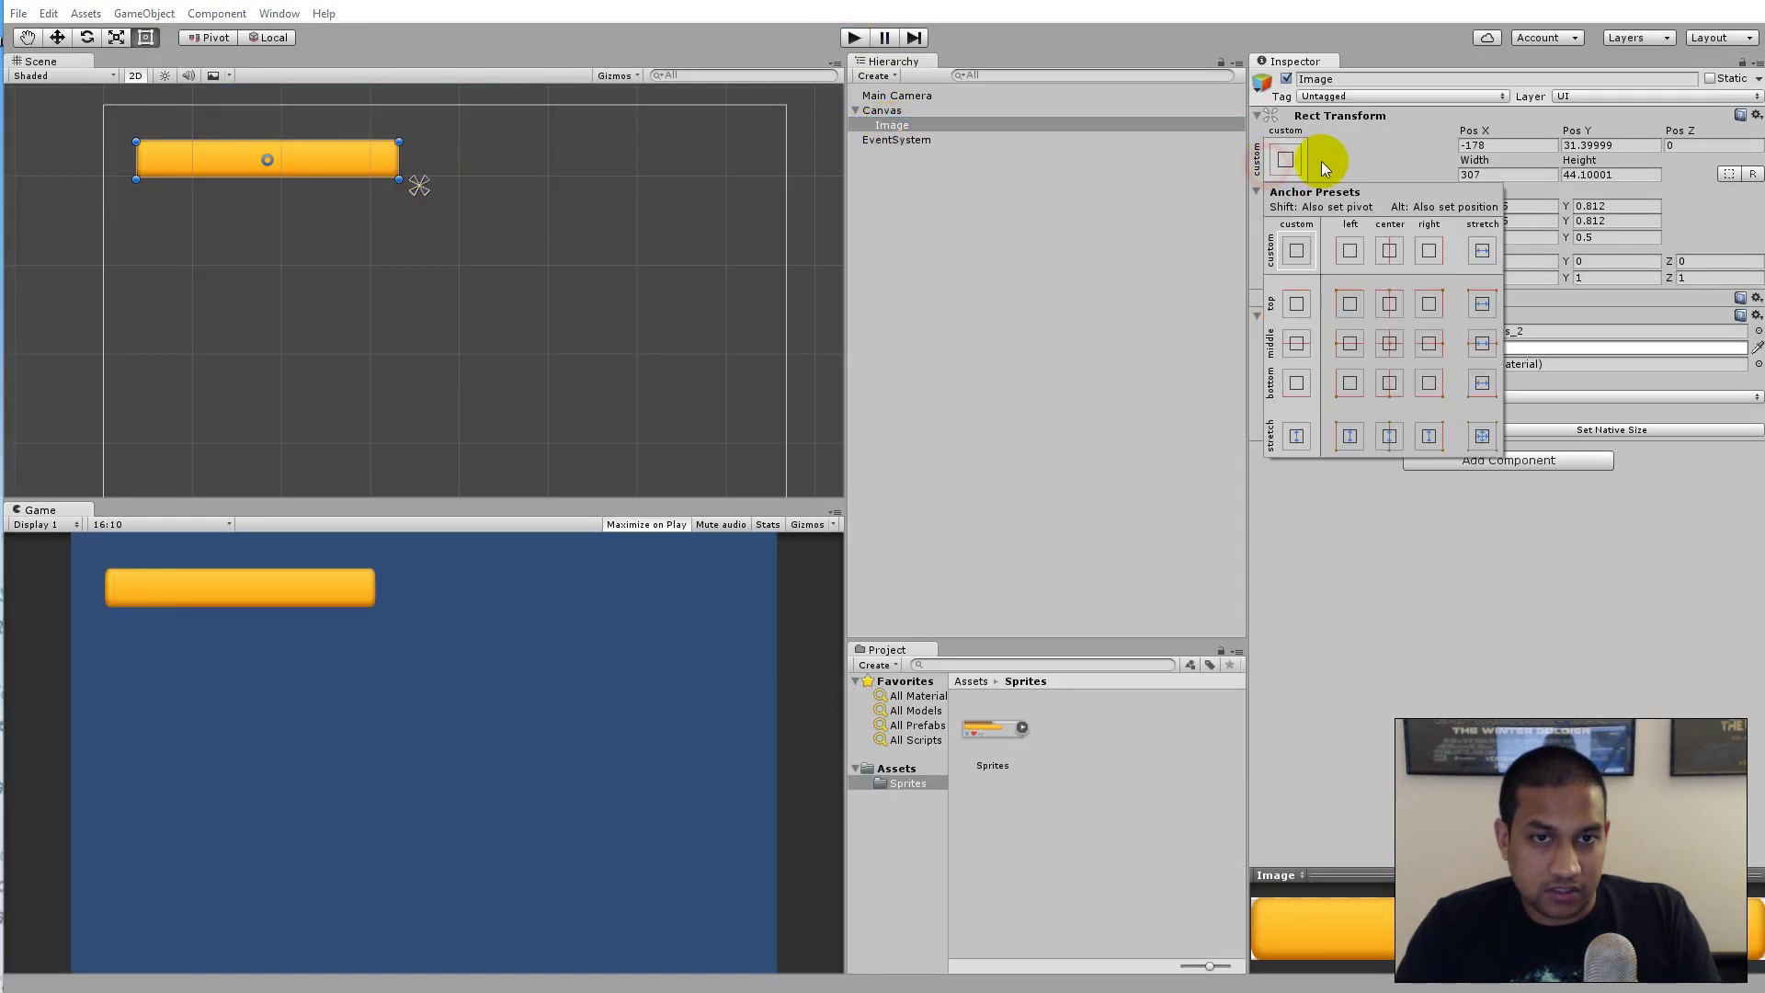
{"action": "left_click", "coordinate": [1352, 302]}
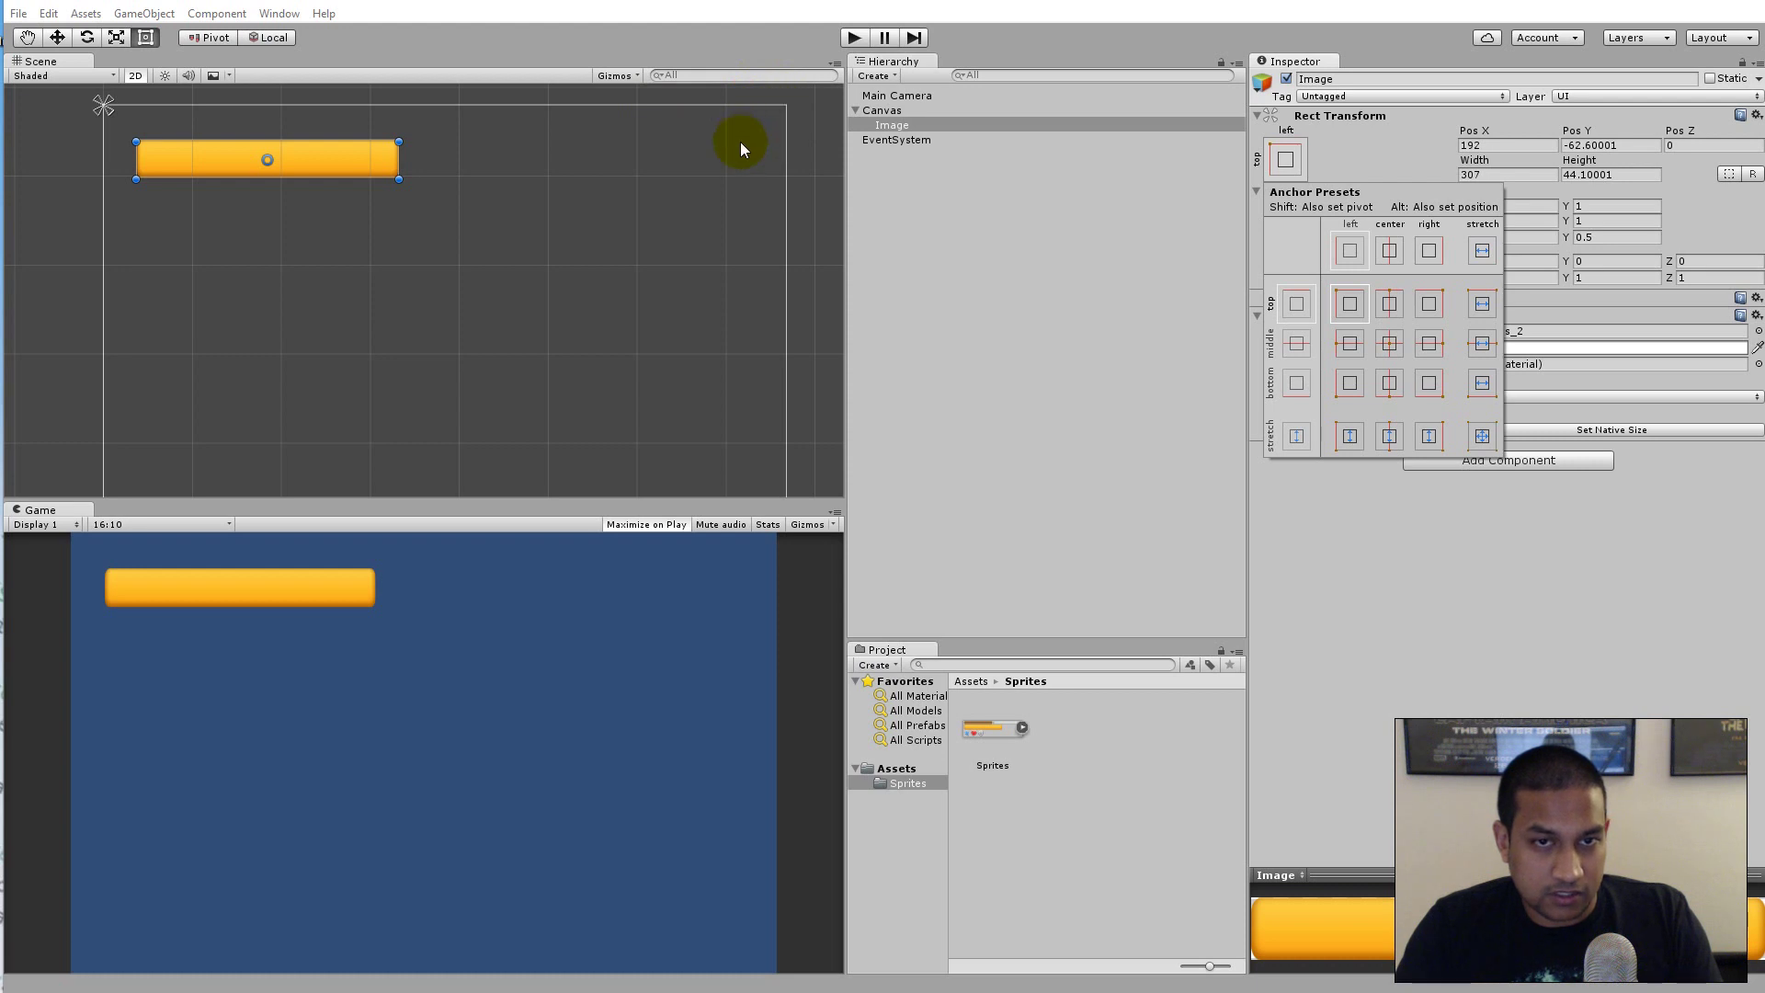
{"action": "left_click", "coordinate": [1355, 495]}
{"action": "scroll", "coordinate": [667, 288], "scroll_direction": "down", "scroll_amount": 2}
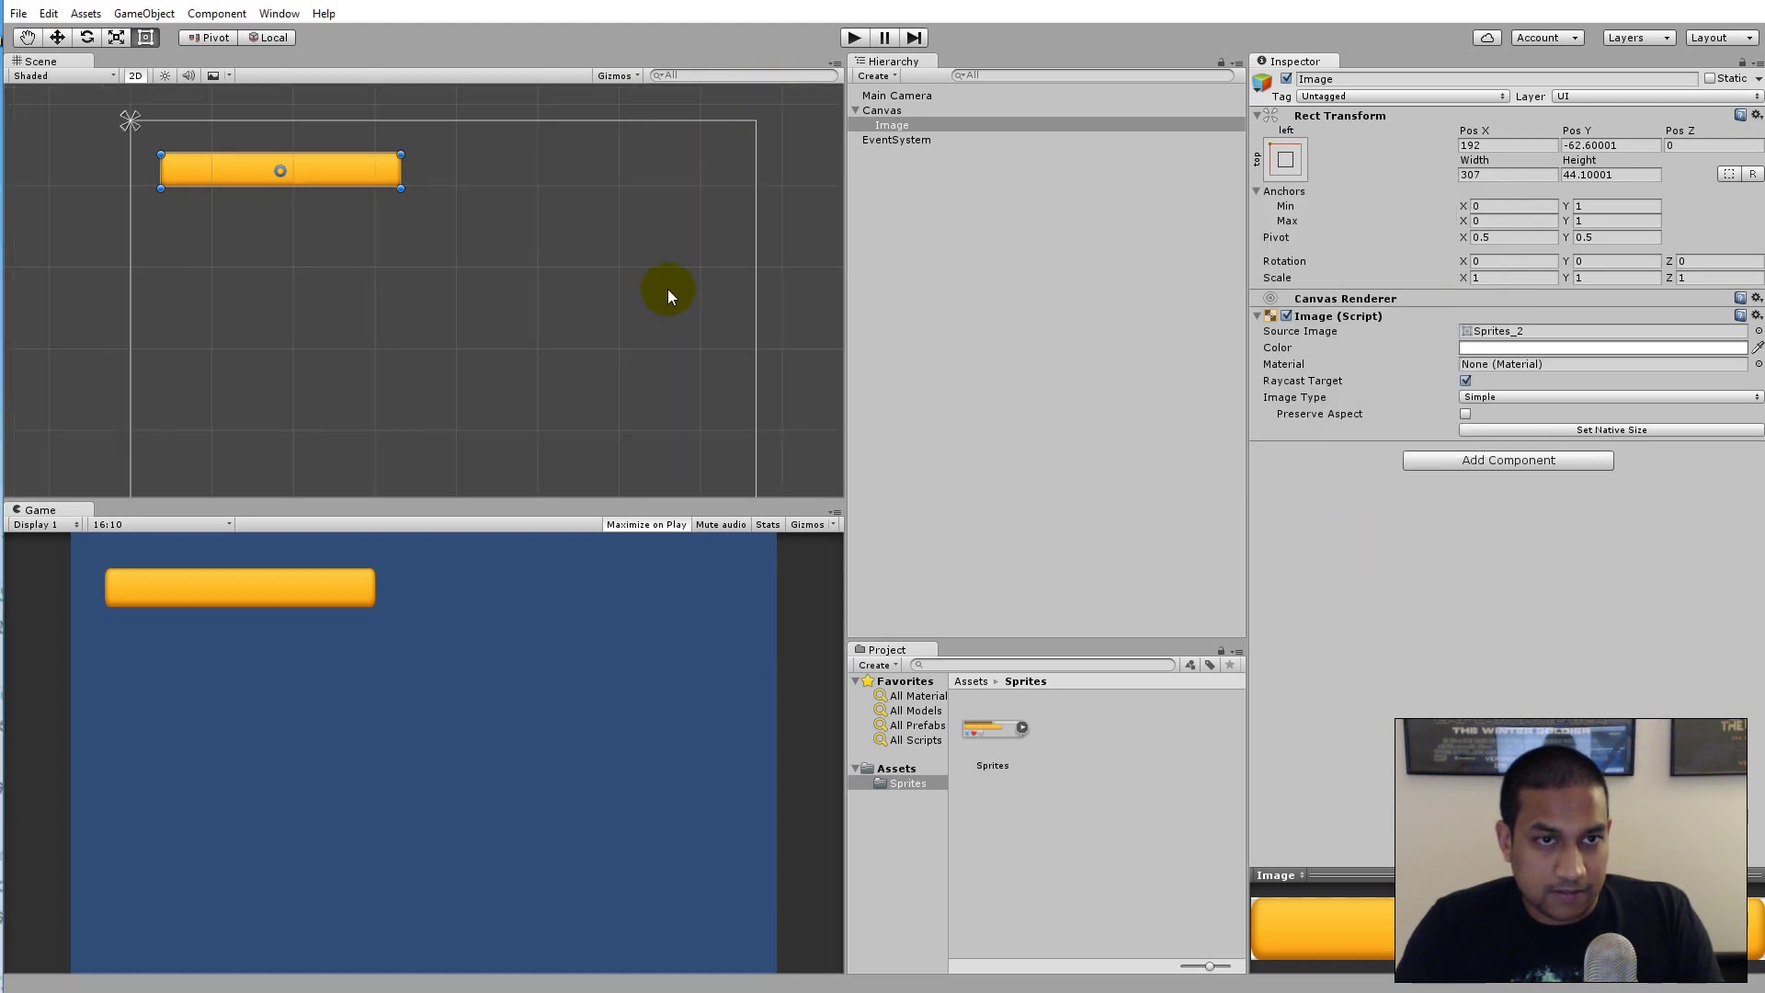
{"action": "scroll", "coordinate": [577, 307], "scroll_direction": "up", "scroll_amount": 3}
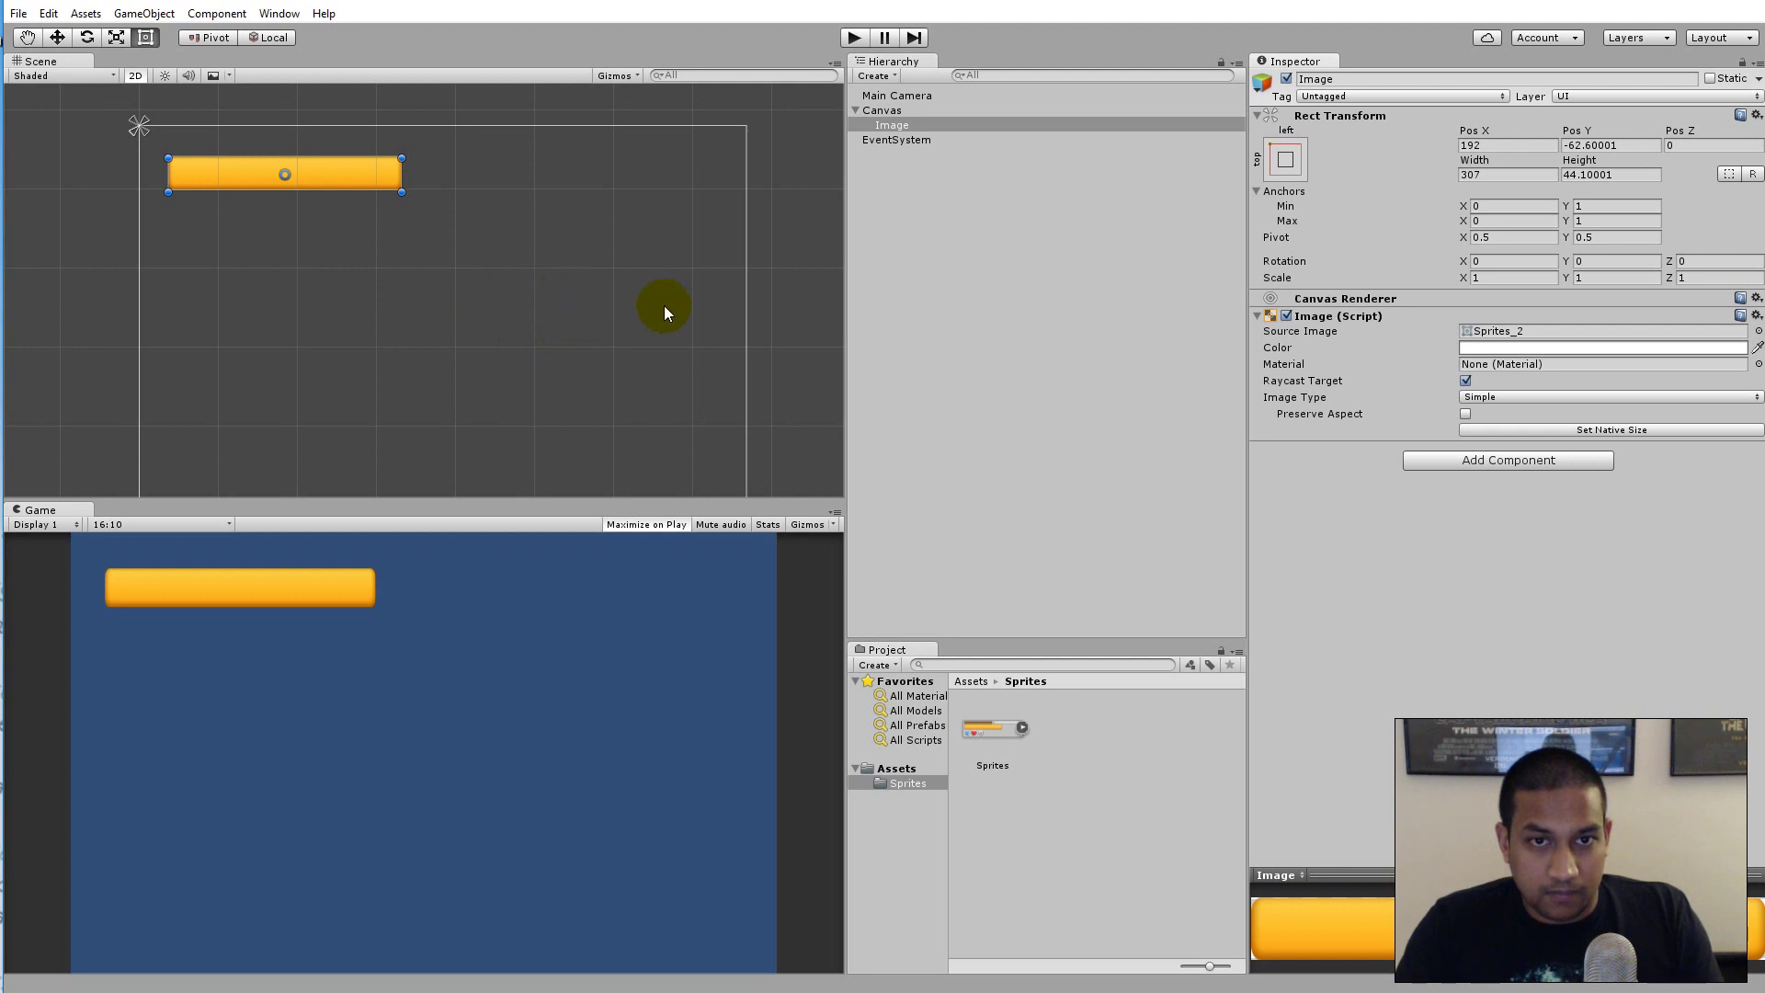
Rename the Image object under the Canvas as HealthBar.
{"action": "left_click", "coordinate": [906, 131]}
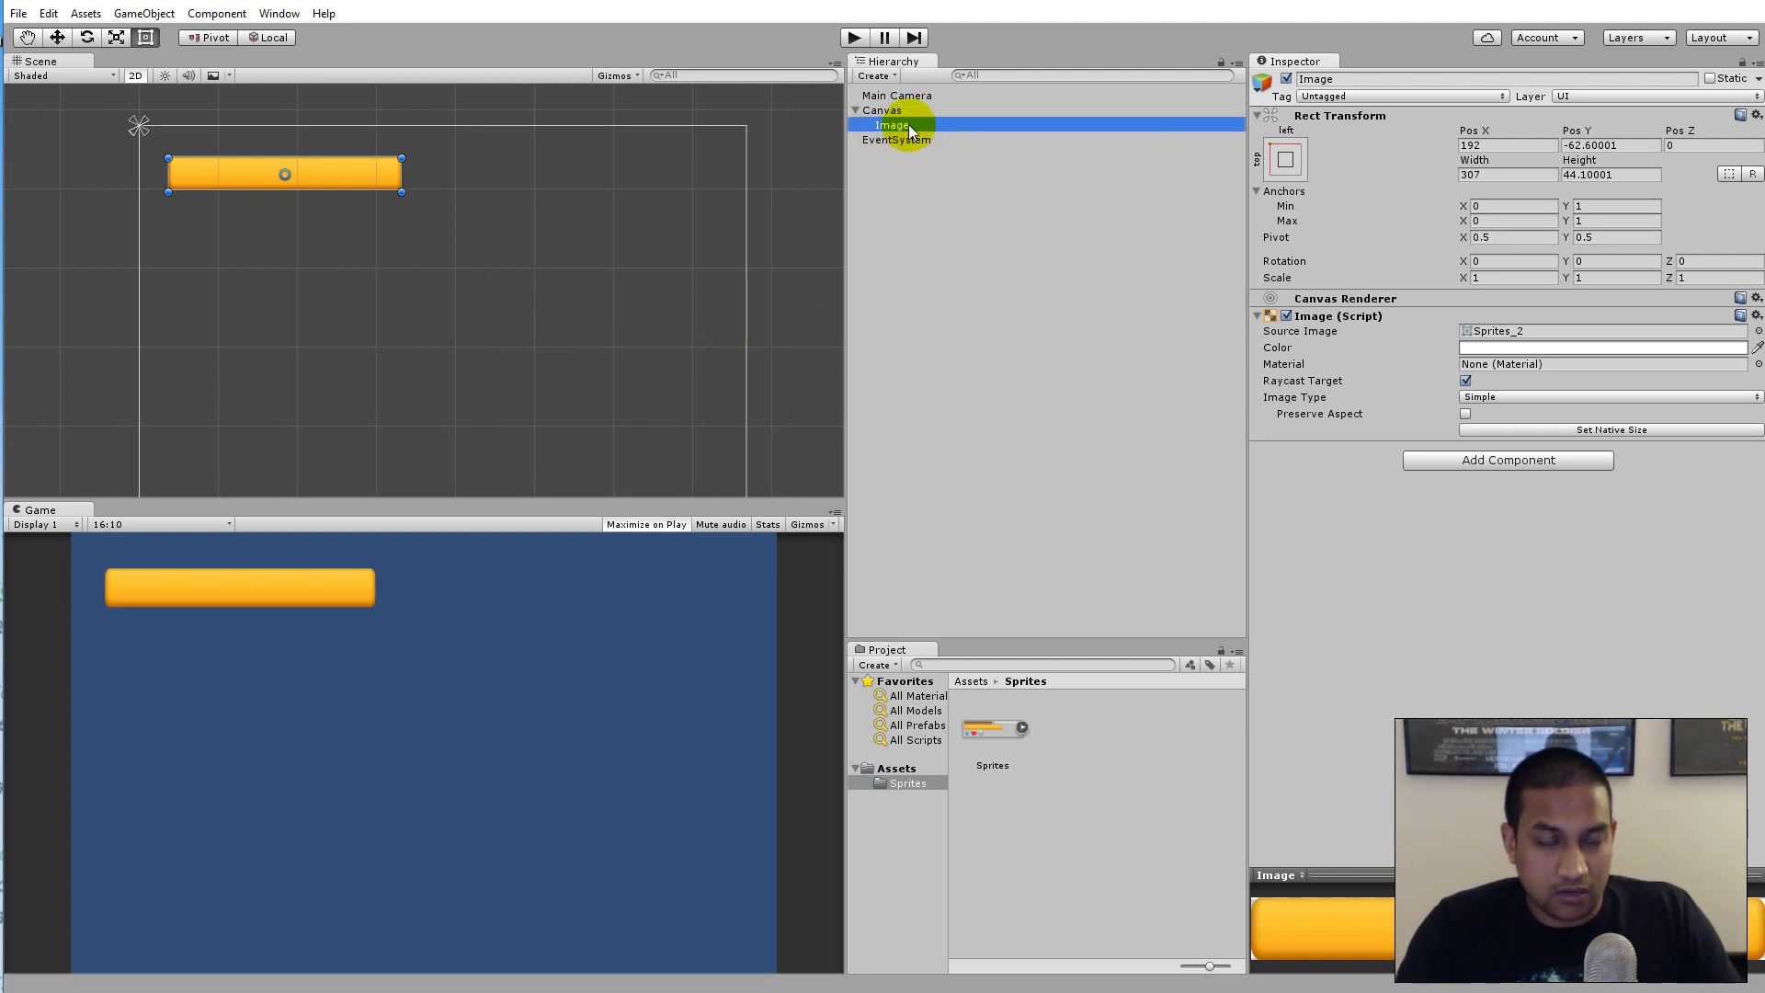
{"action": "left_click", "coordinate": [908, 124]}
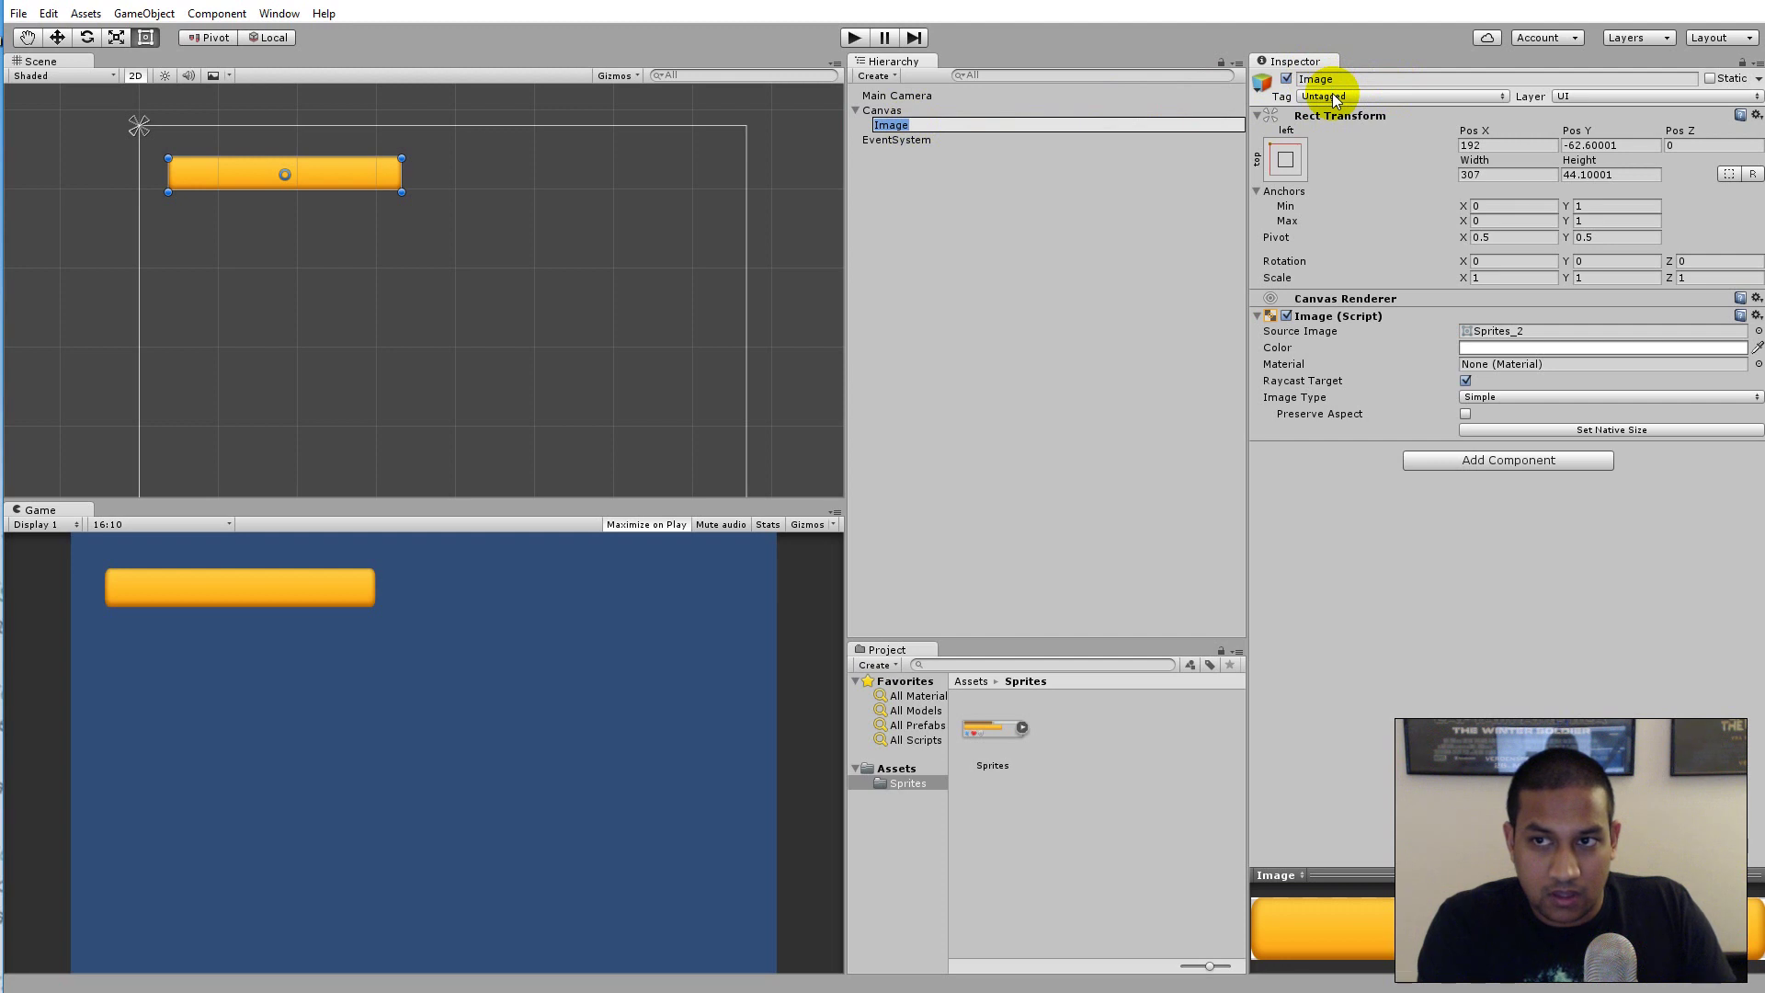
{"action": "type", "text": "HealthBar"}
{"action": "key", "text": "Return"}
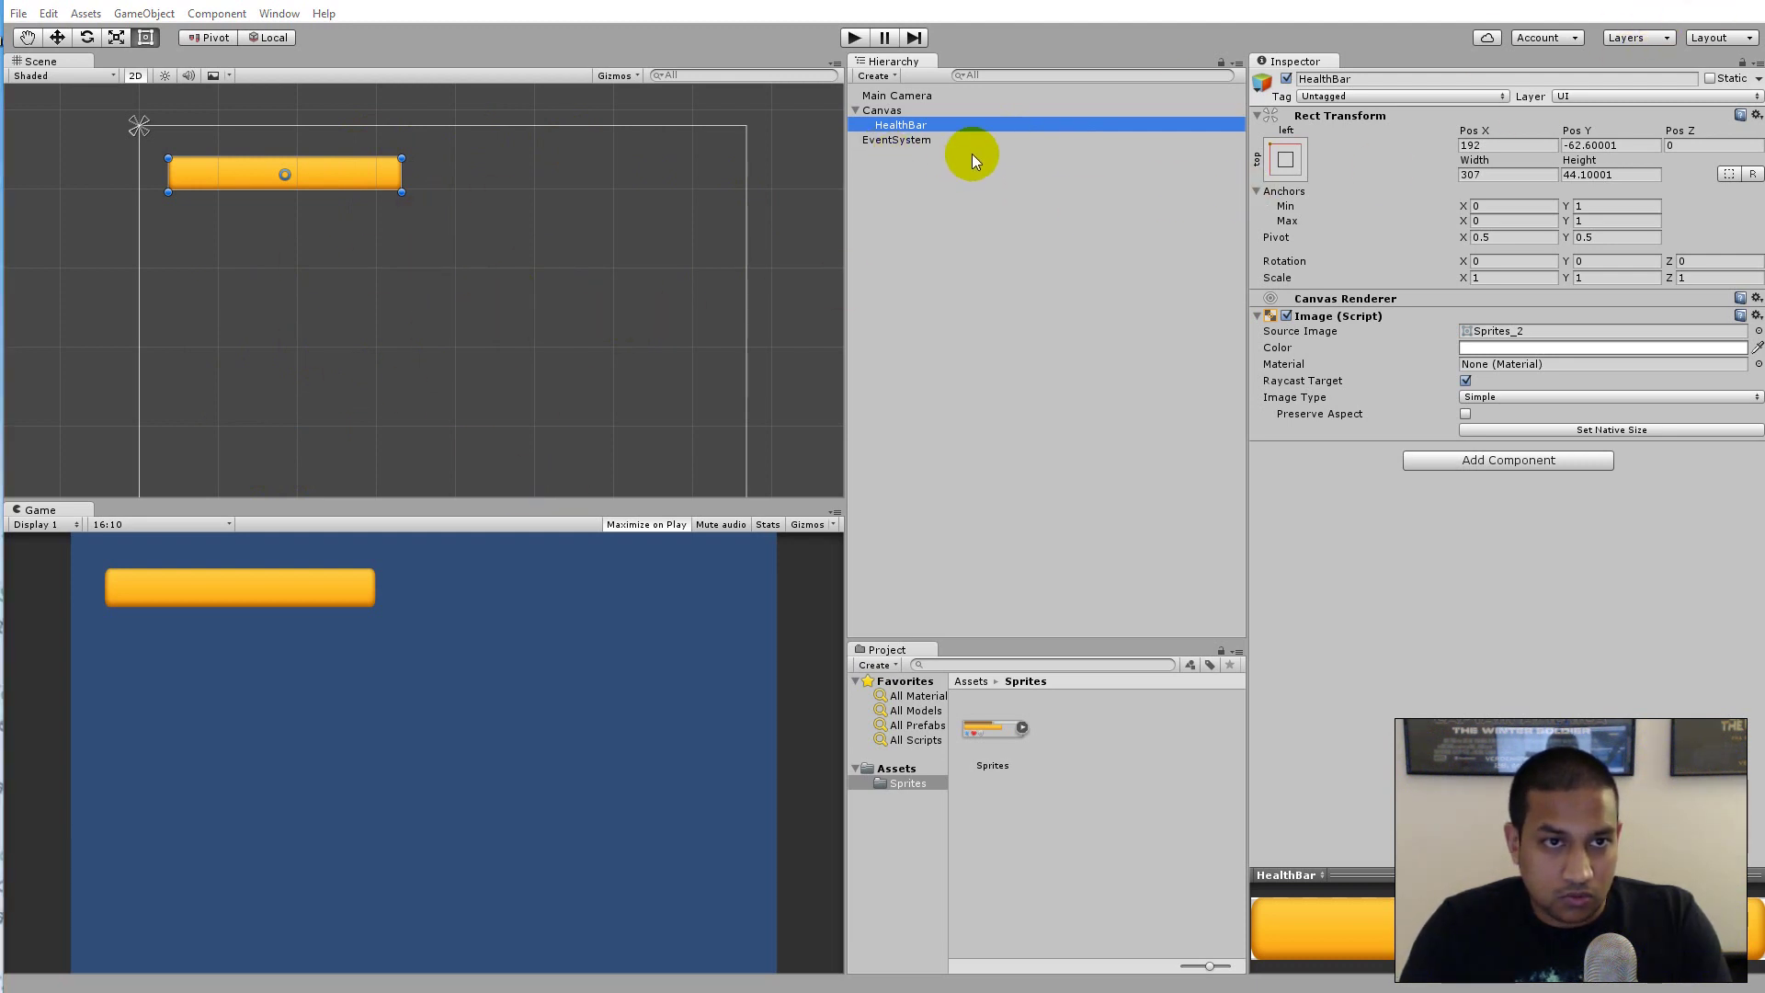
Add a UI Image as a child of HealthBar and name it Mask.
{"action": "right_click", "coordinate": [912, 132]}
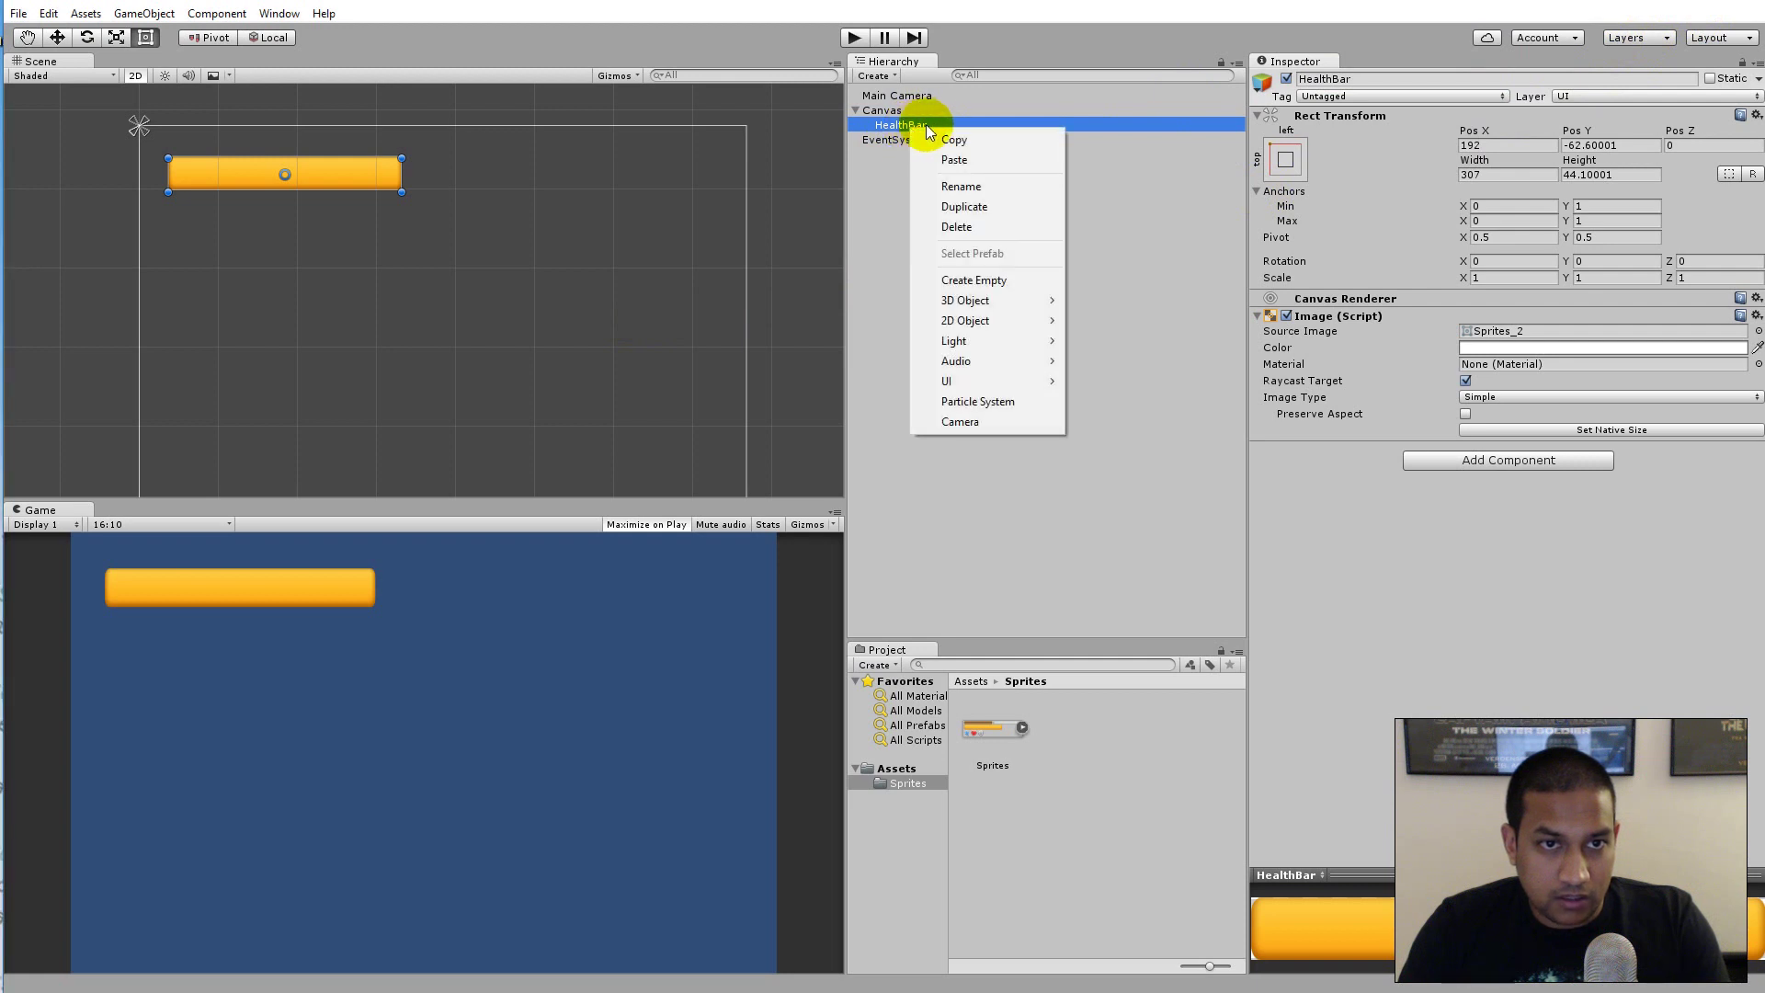
{"action": "mouse_move", "coordinate": [997, 381]}
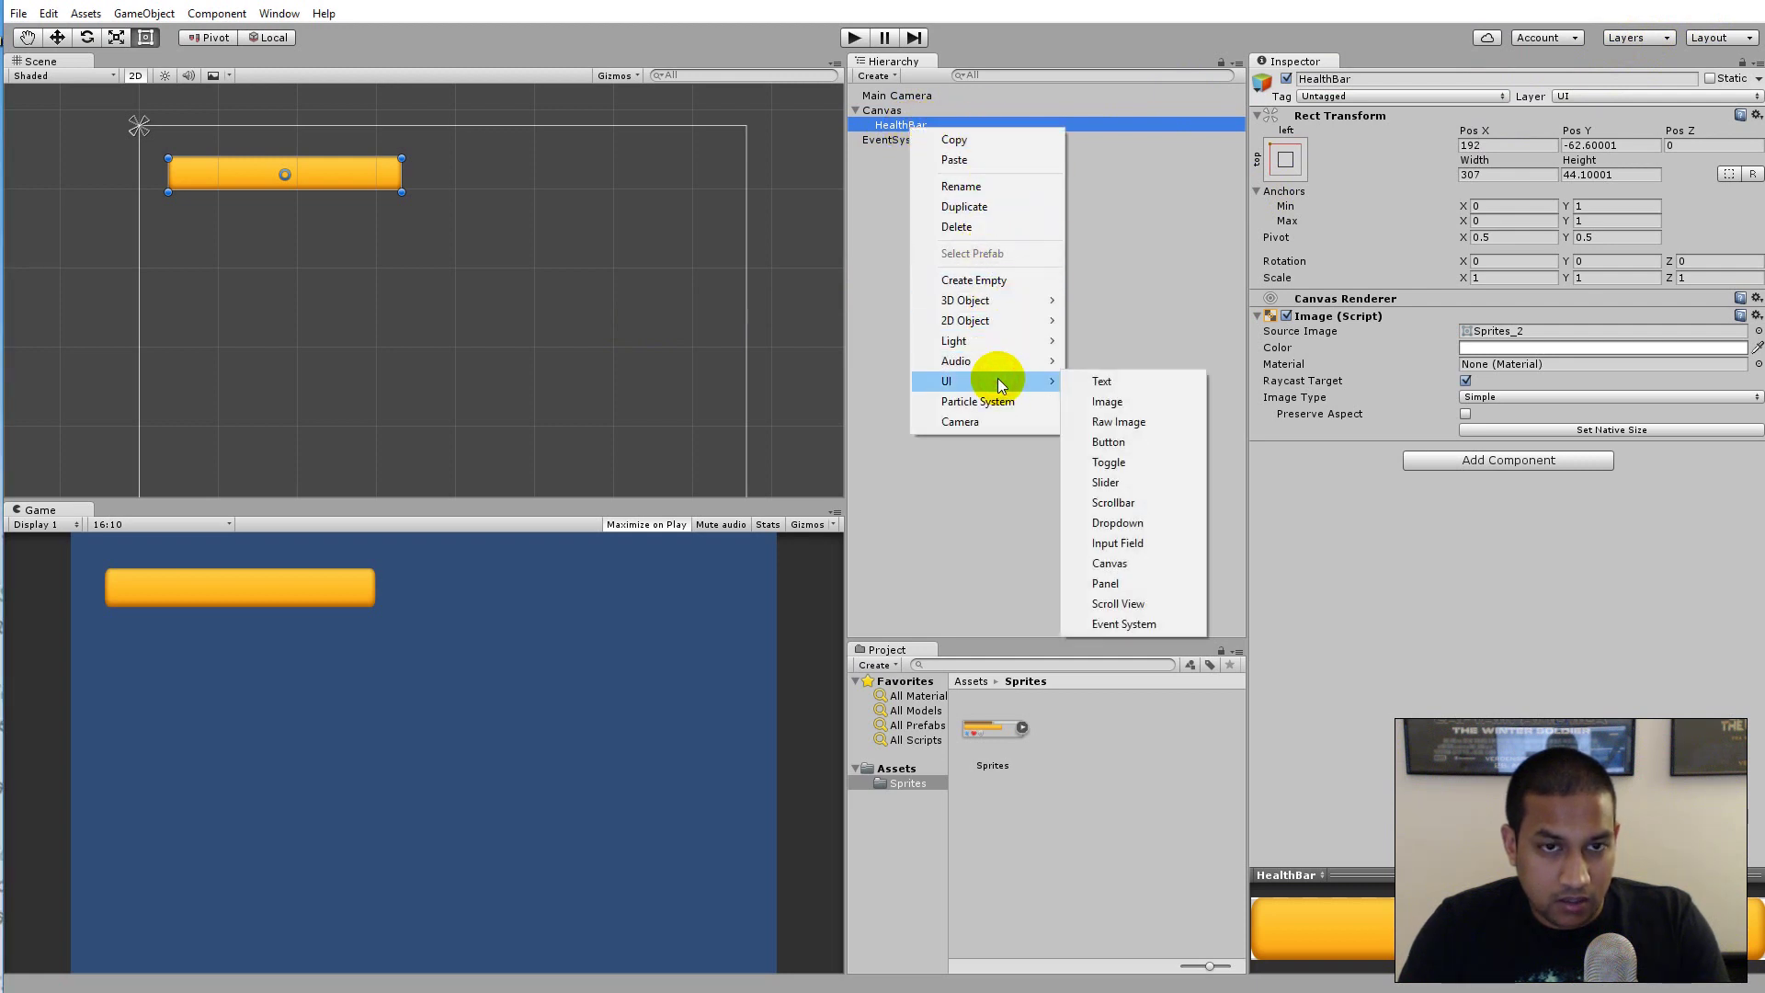
{"action": "left_click", "coordinate": [1133, 401]}
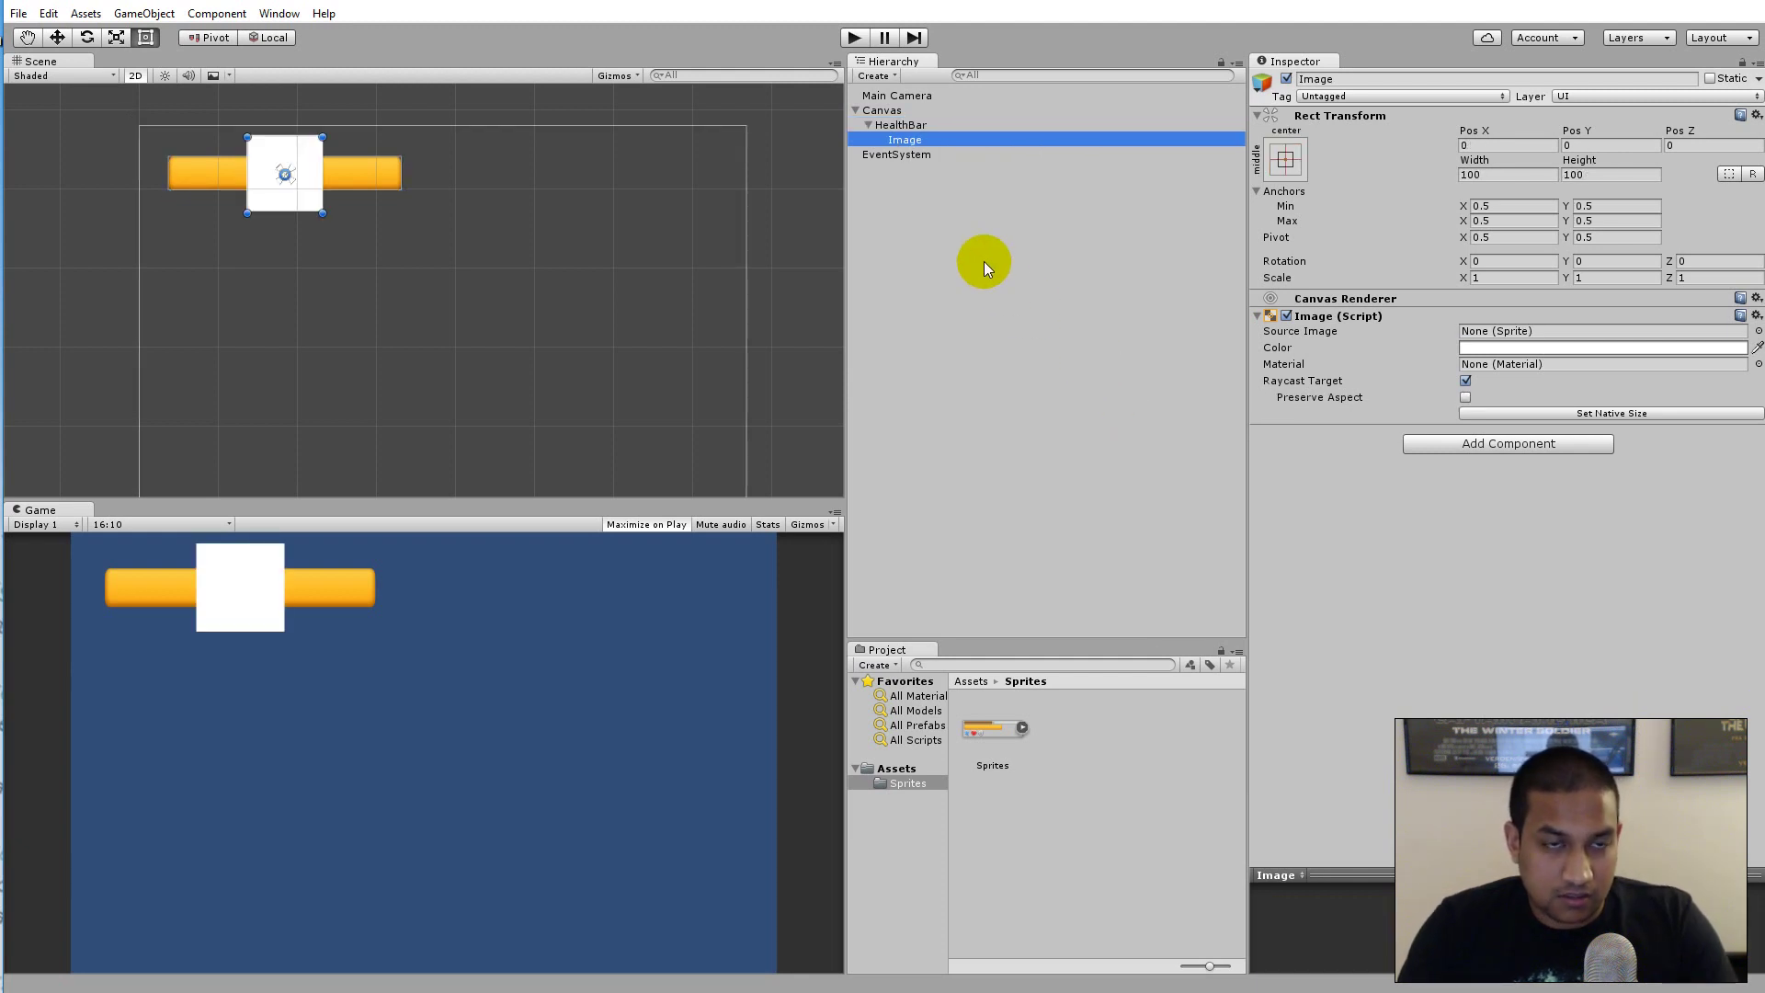
{"action": "key", "text": "F2"}
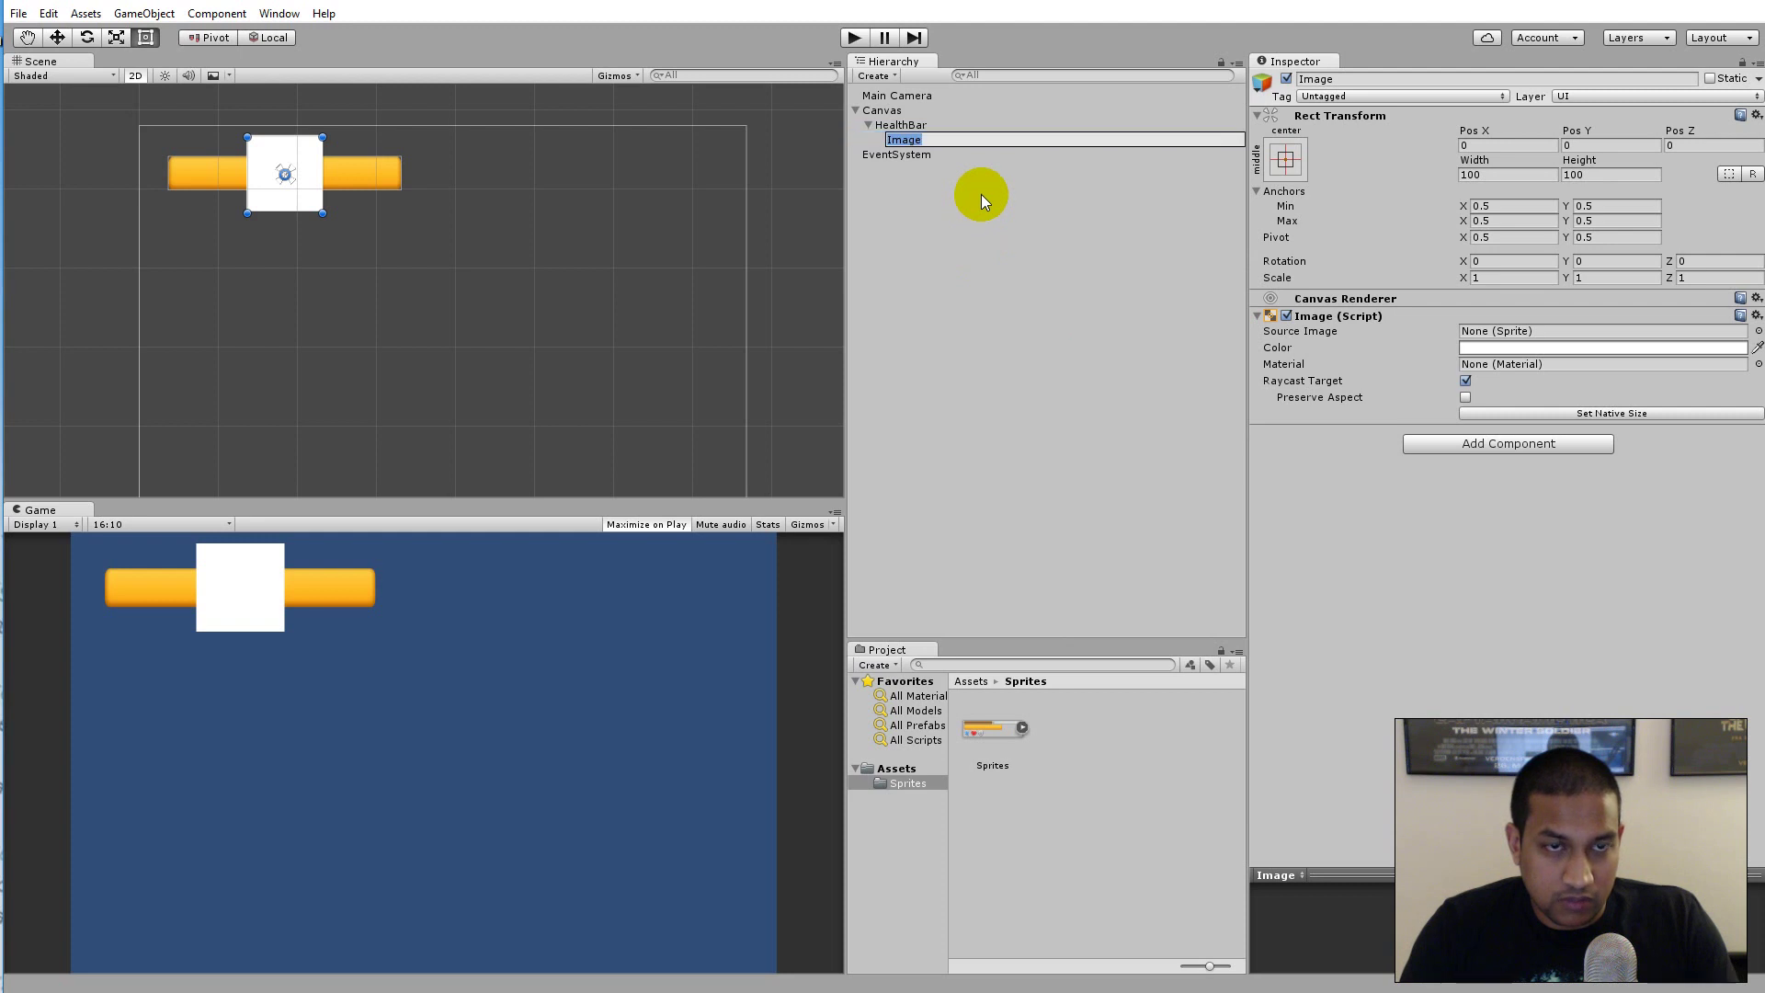
{"action": "type", "text": "Mask"}
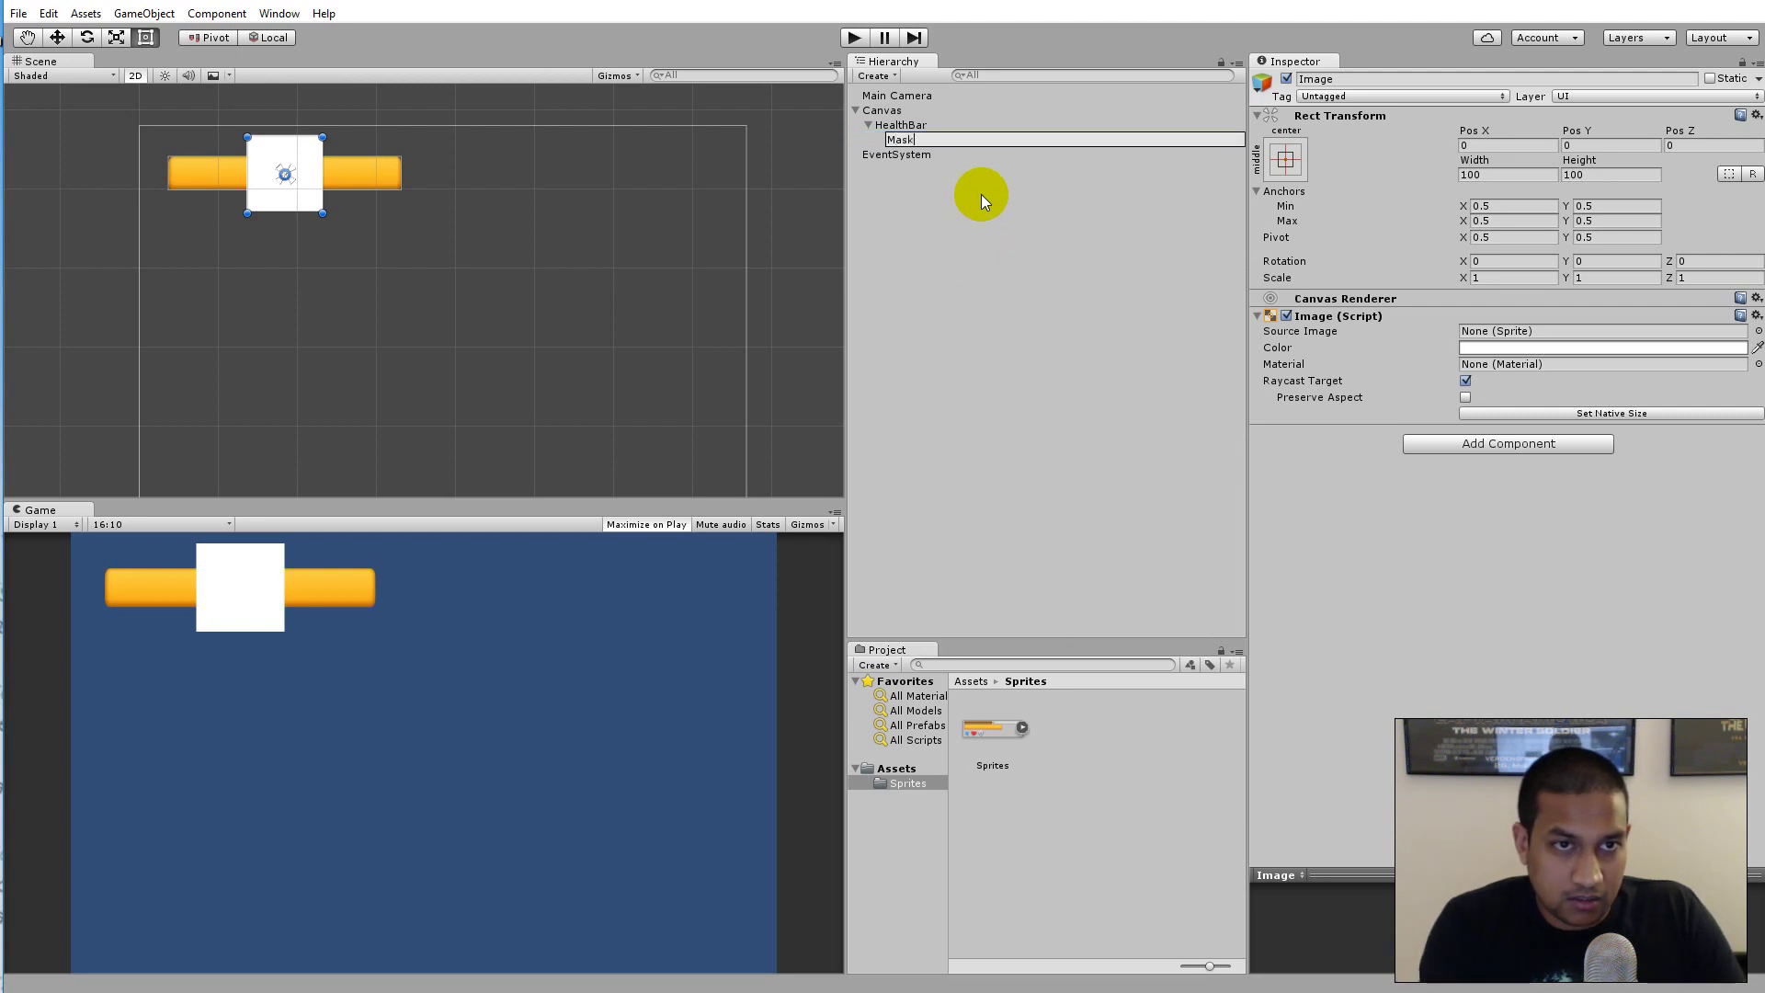
{"action": "key", "text": "Return"}
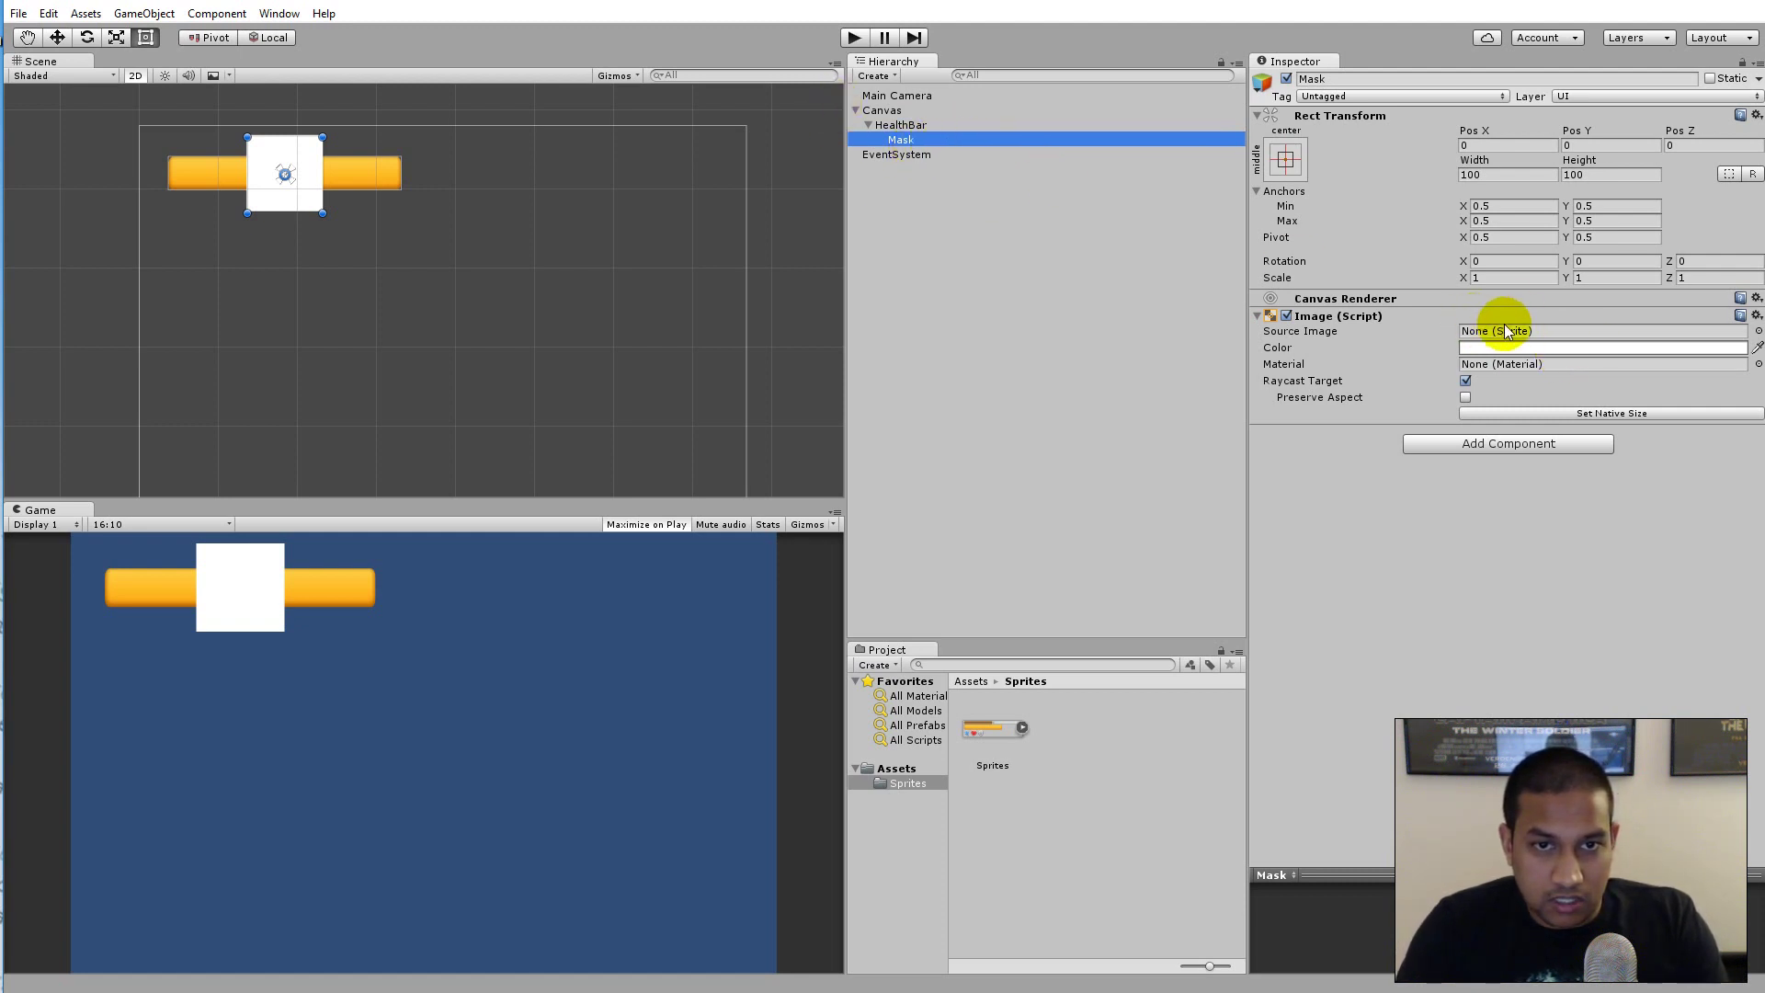
Assign the Sprites_0 sprite to Mask at native size and scale it down to about 274 × 27 inside the orange bar.
{"action": "left_click", "coordinate": [1756, 333]}
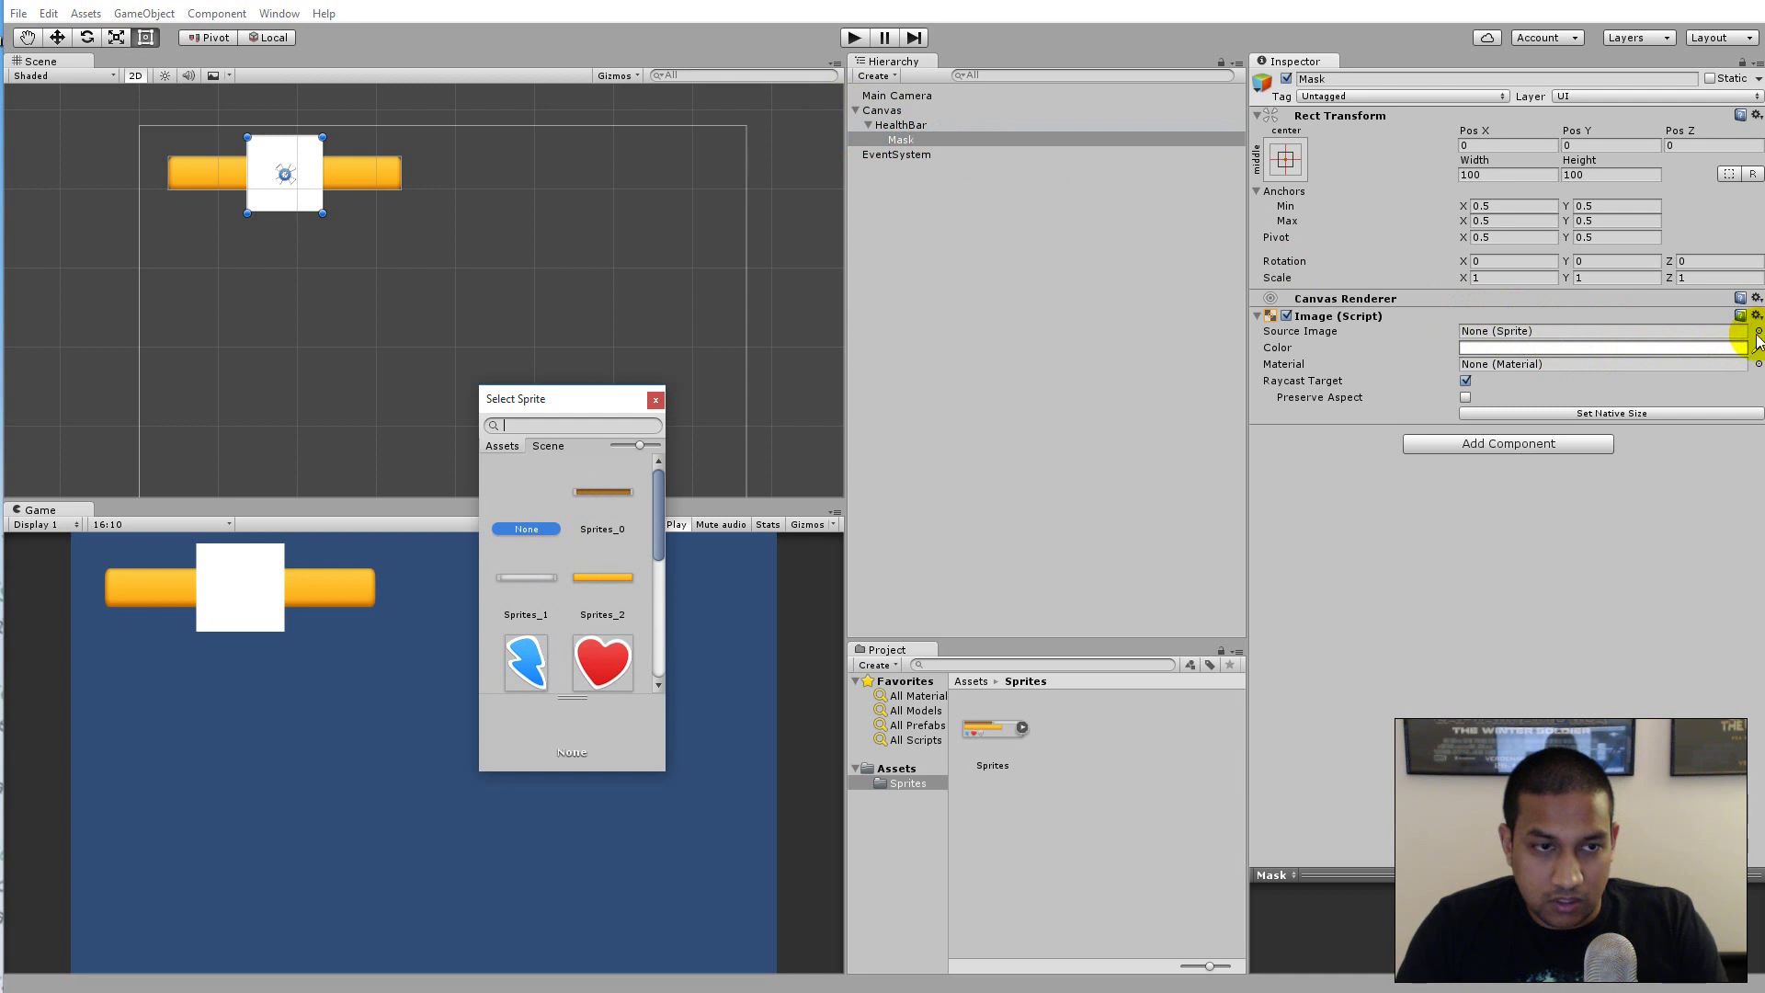
{"action": "left_click", "coordinate": [619, 494]}
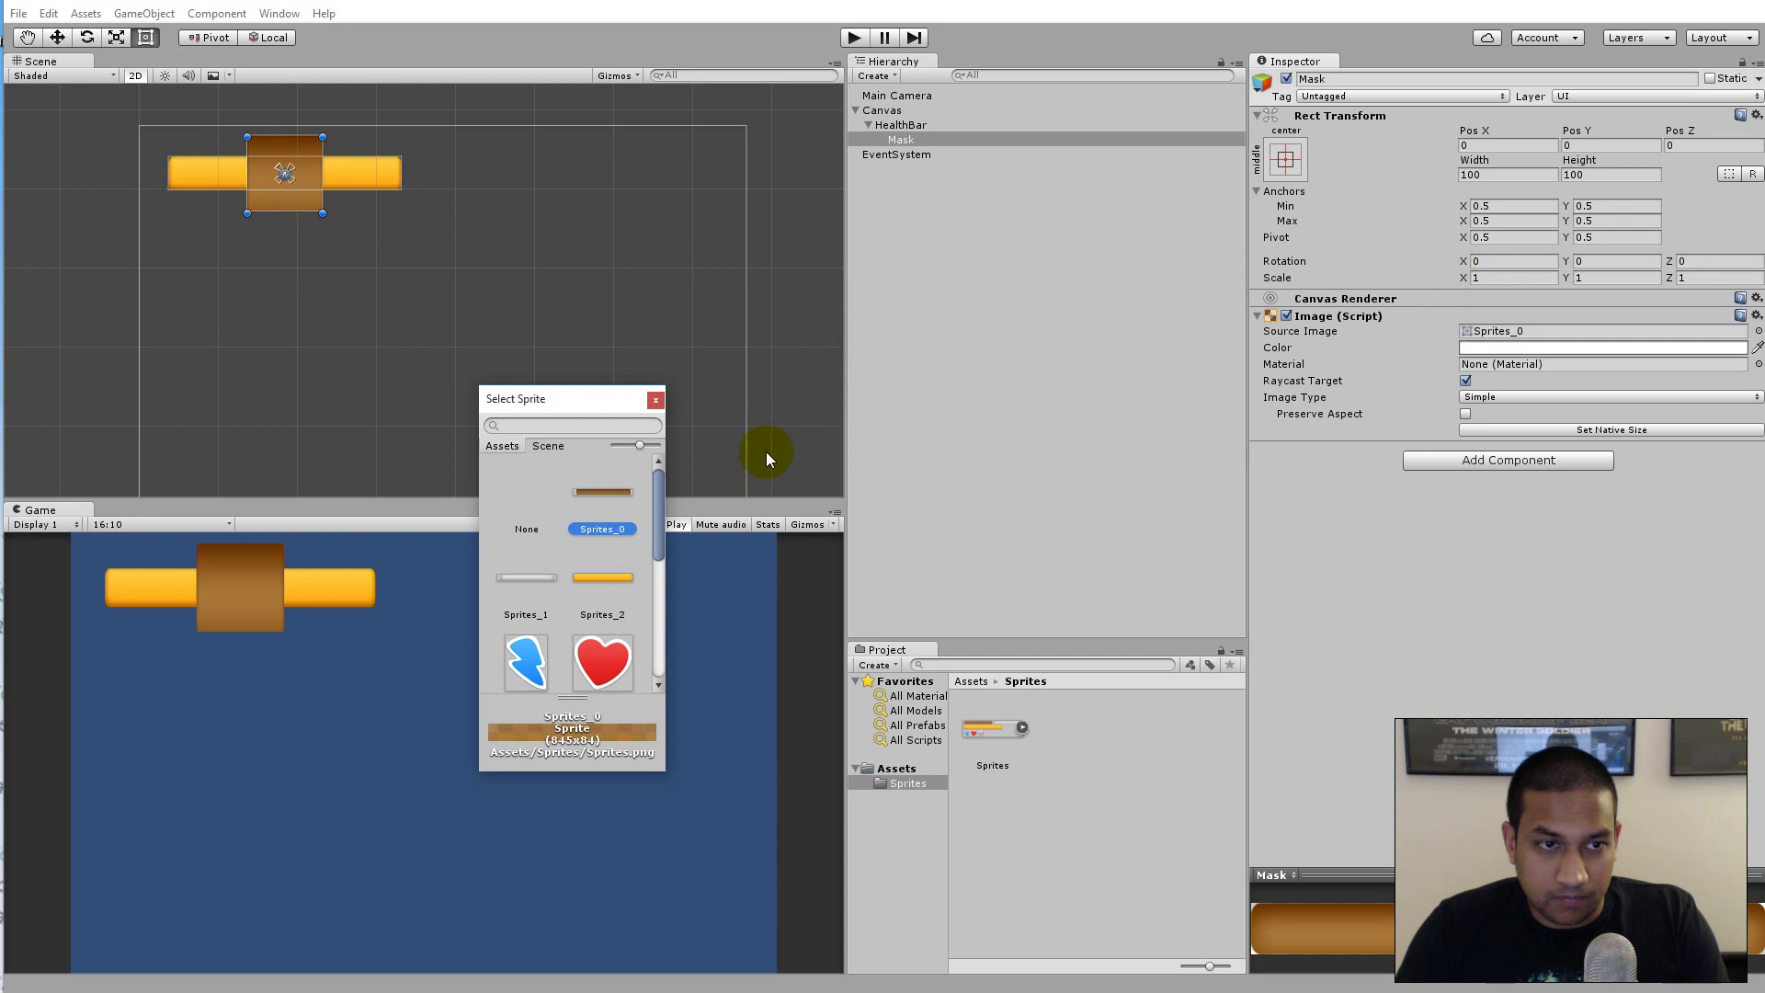
{"action": "left_click", "coordinate": [655, 399]}
{"action": "left_click", "coordinate": [1530, 431]}
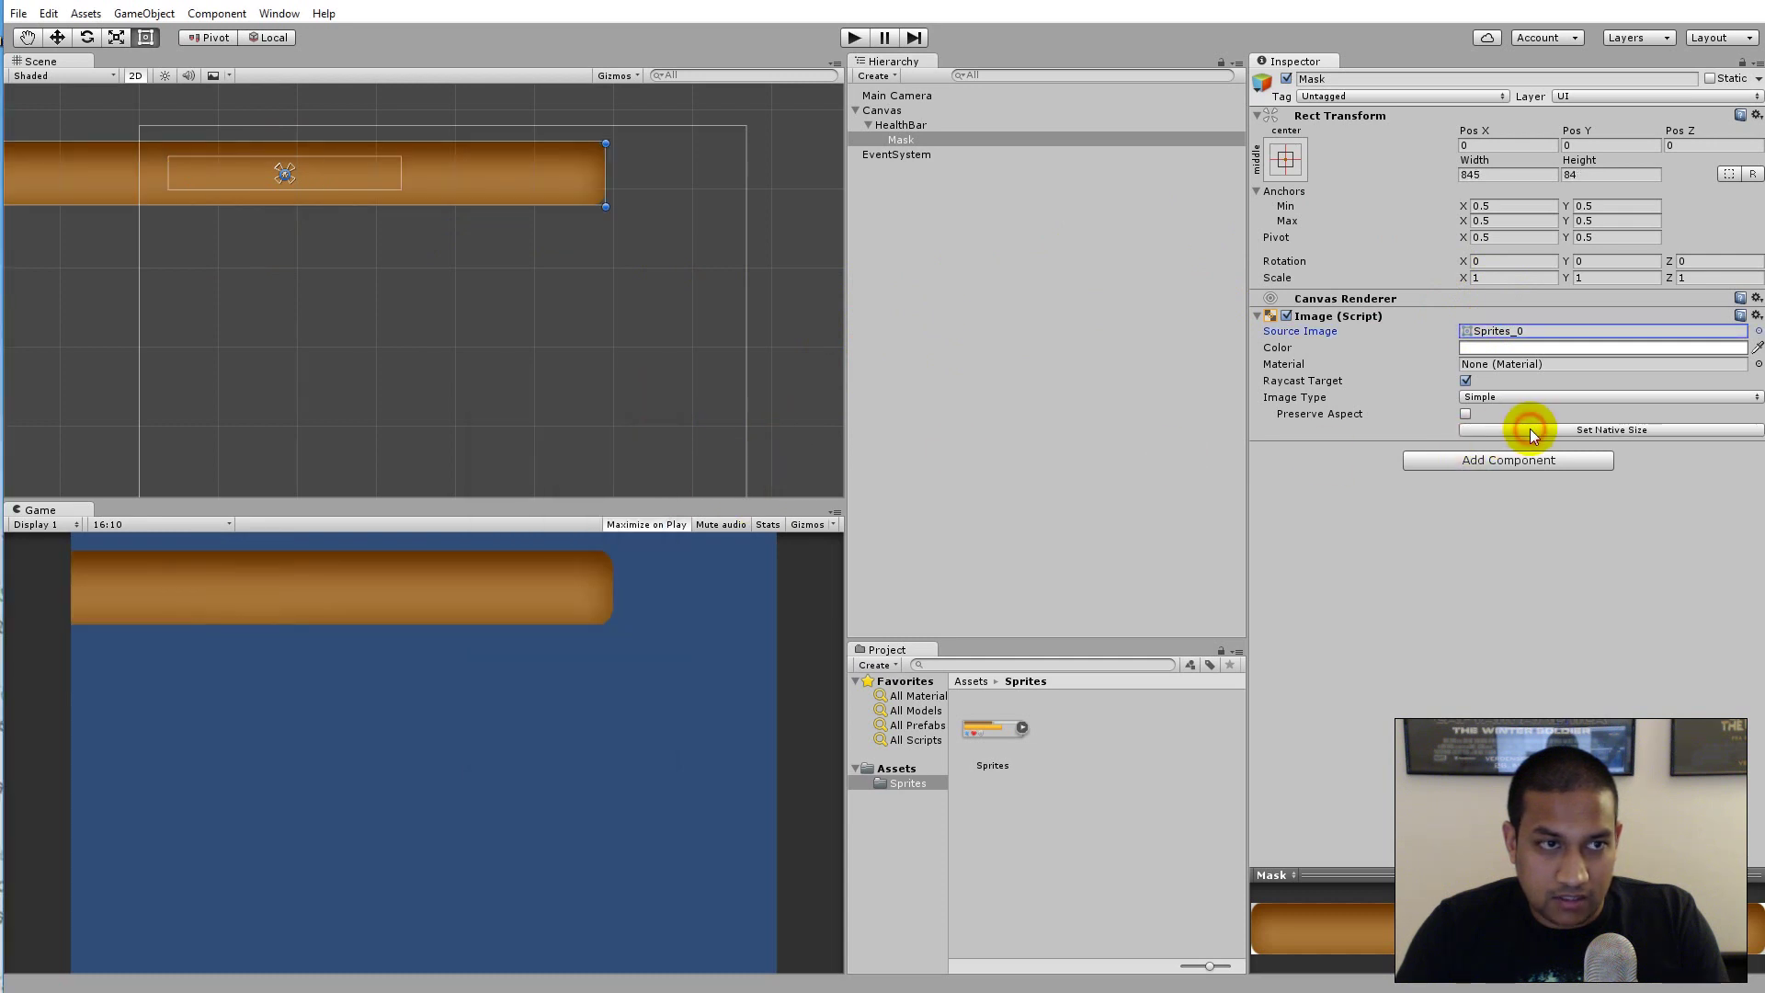
{"action": "mouse_move", "coordinate": [606, 205]}
{"action": "left_mouse_down"}
{"action": "mouse_move", "coordinate": [85, 140]}
{"action": "mouse_move", "coordinate": [384, 182]}
{"action": "left_mouse_up"}
{"action": "scroll", "coordinate": [610, 327], "scroll_direction": "up", "scroll_amount": 5}
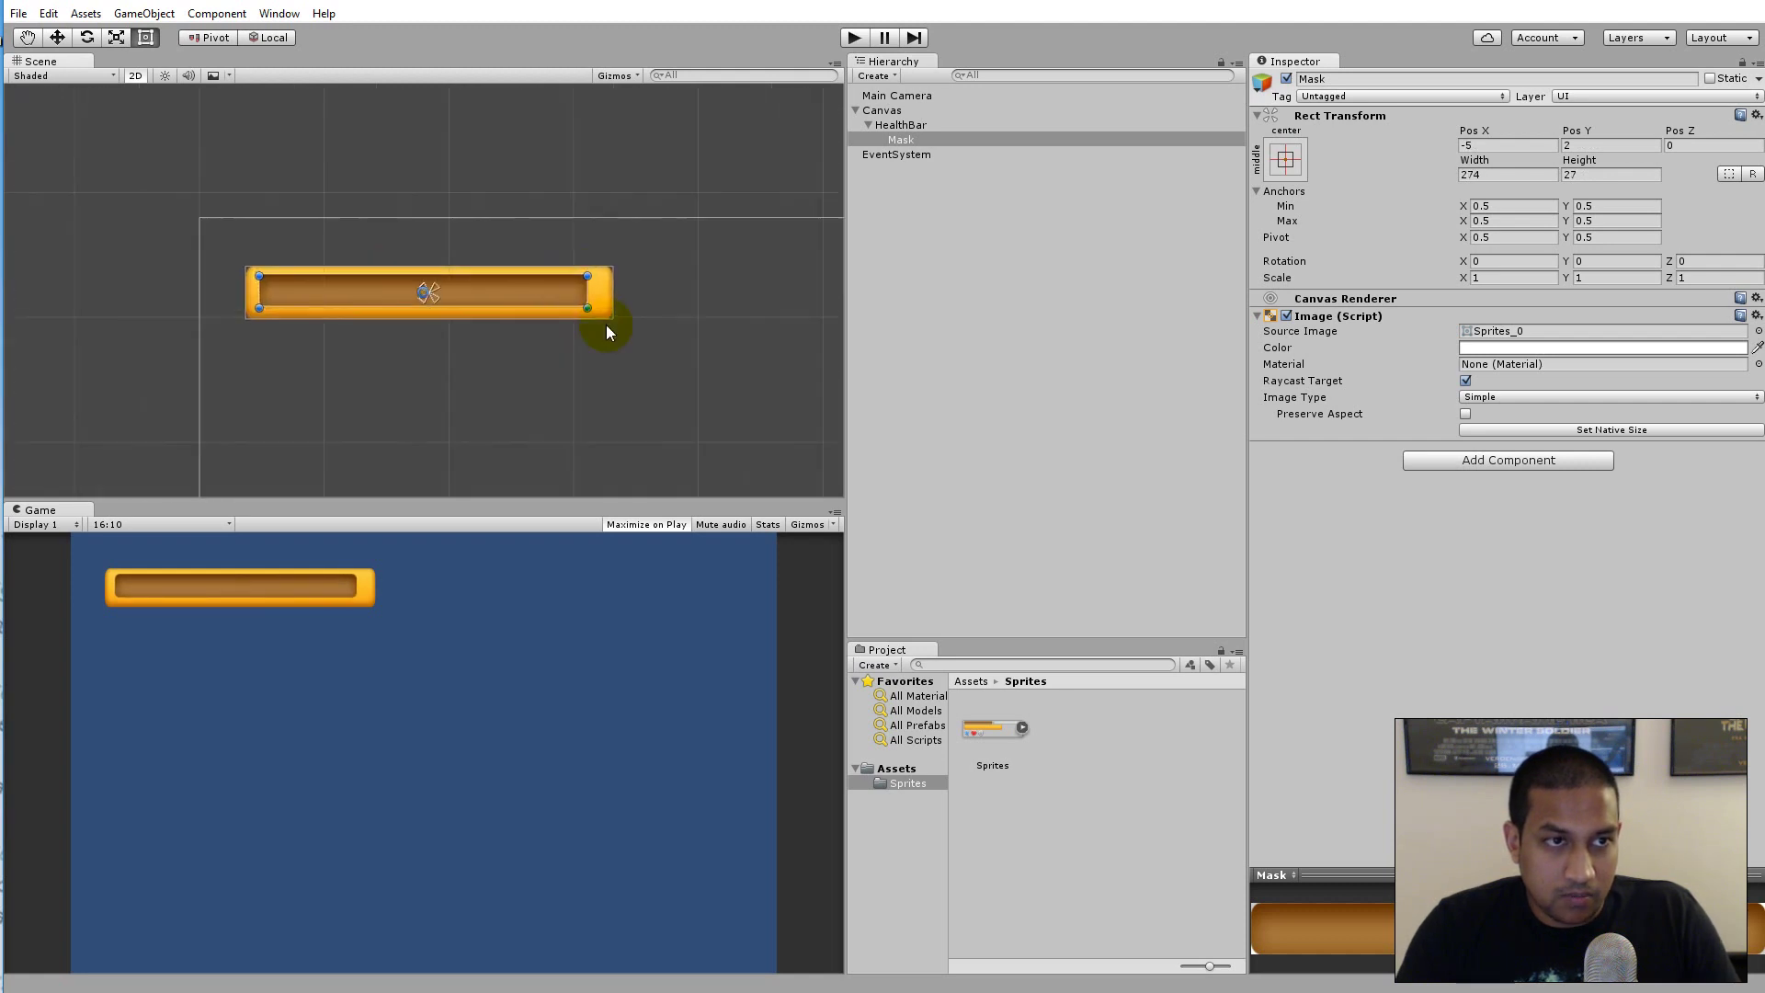
Resize Mask to about 231 × 29.8 and place it near the bar's right end, vertically centred, leaving space at the left.
{"action": "left_click_drag", "start_coordinate": [581, 283], "coordinate": [598, 284]}
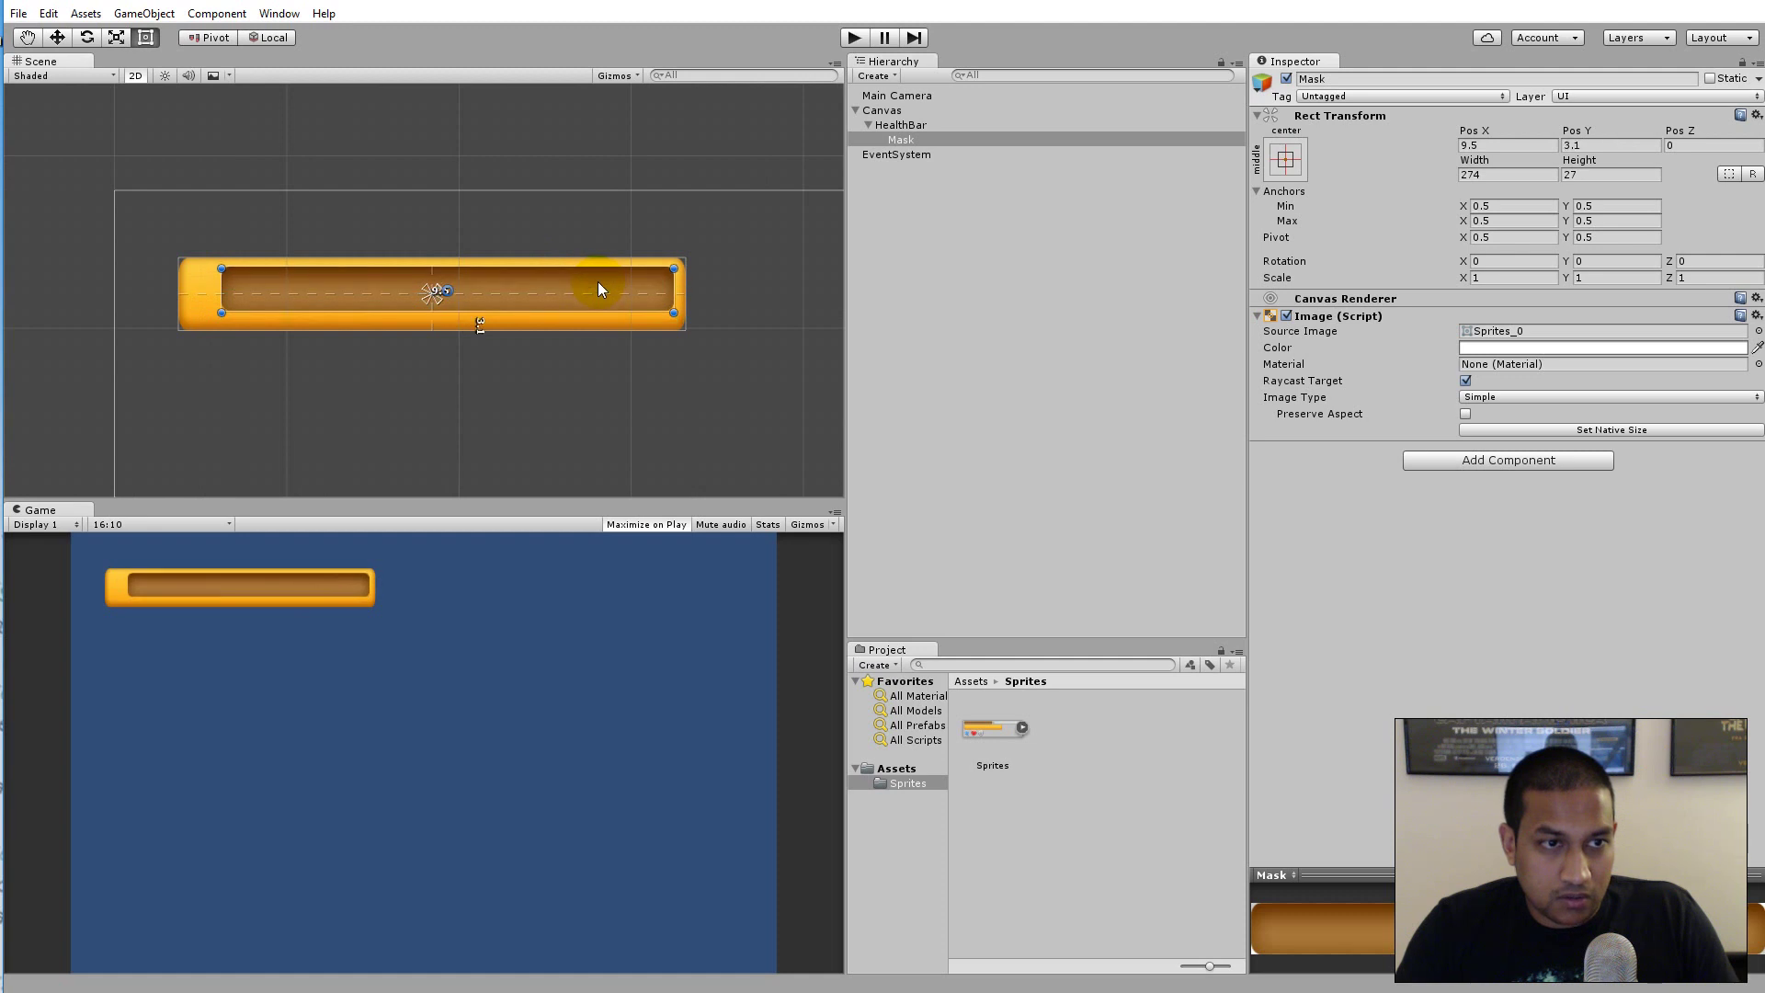
{"action": "left_click_drag", "start_coordinate": [224, 289], "coordinate": [318, 291]}
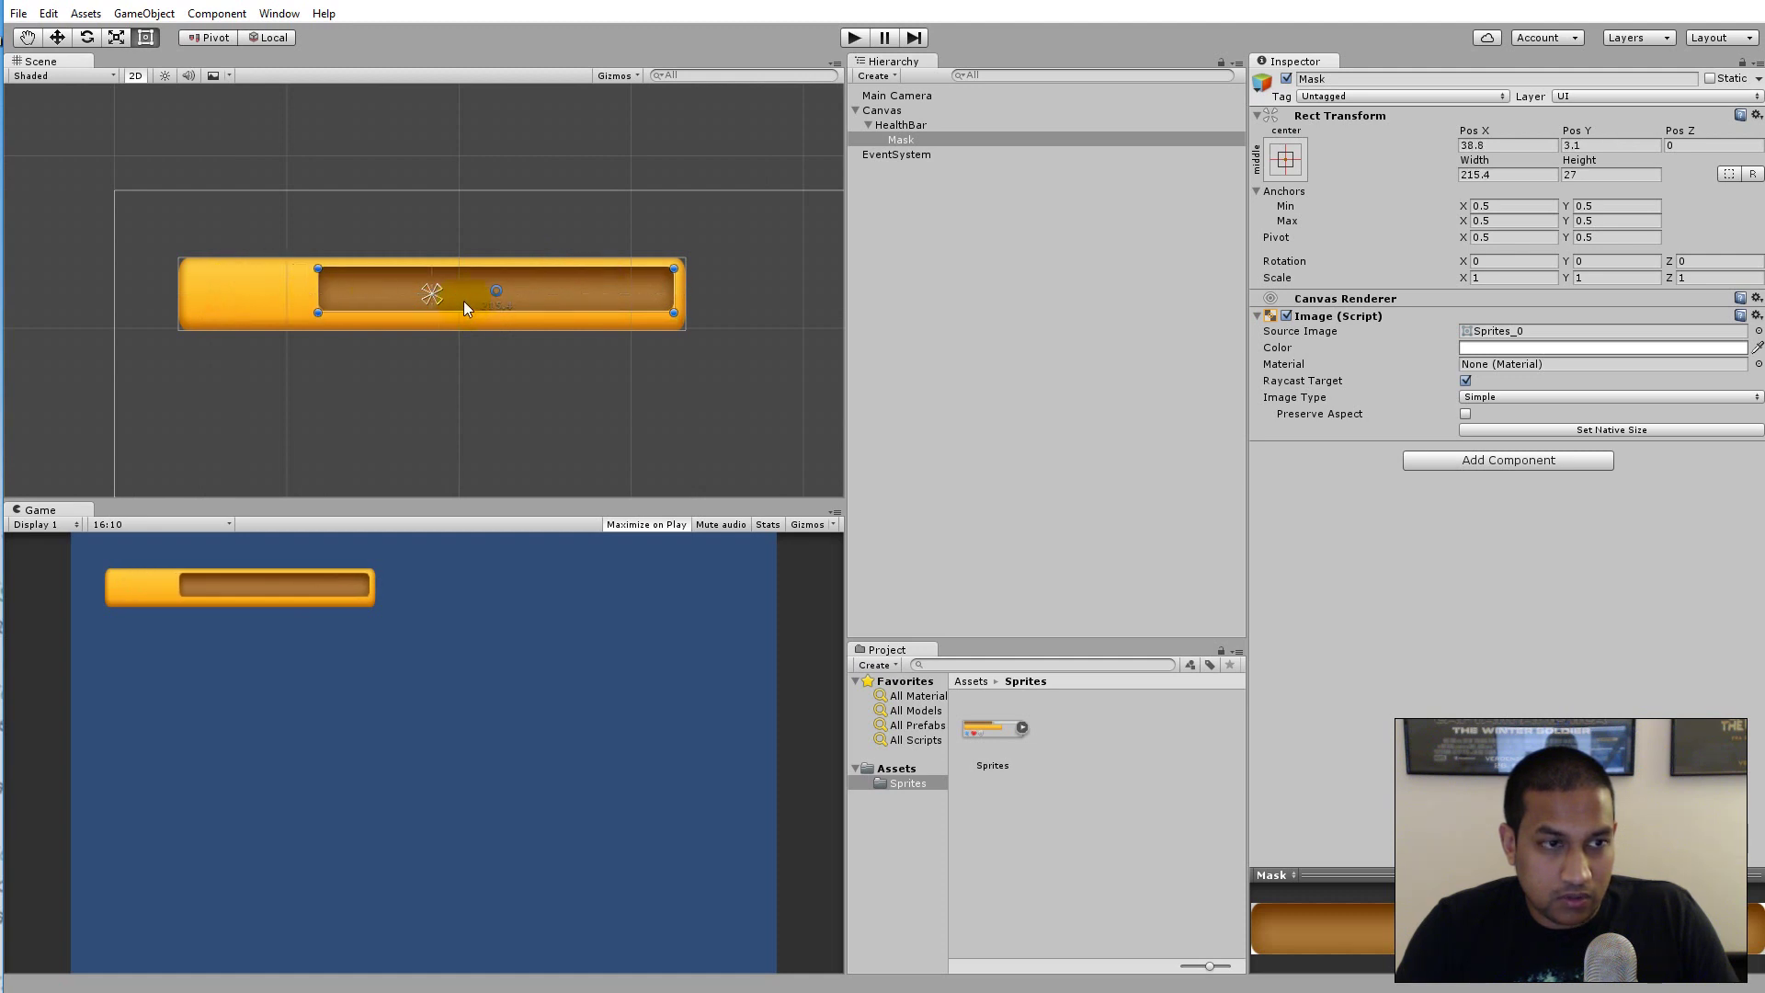
{"action": "left_click_drag", "start_coordinate": [489, 313], "coordinate": [489, 317]}
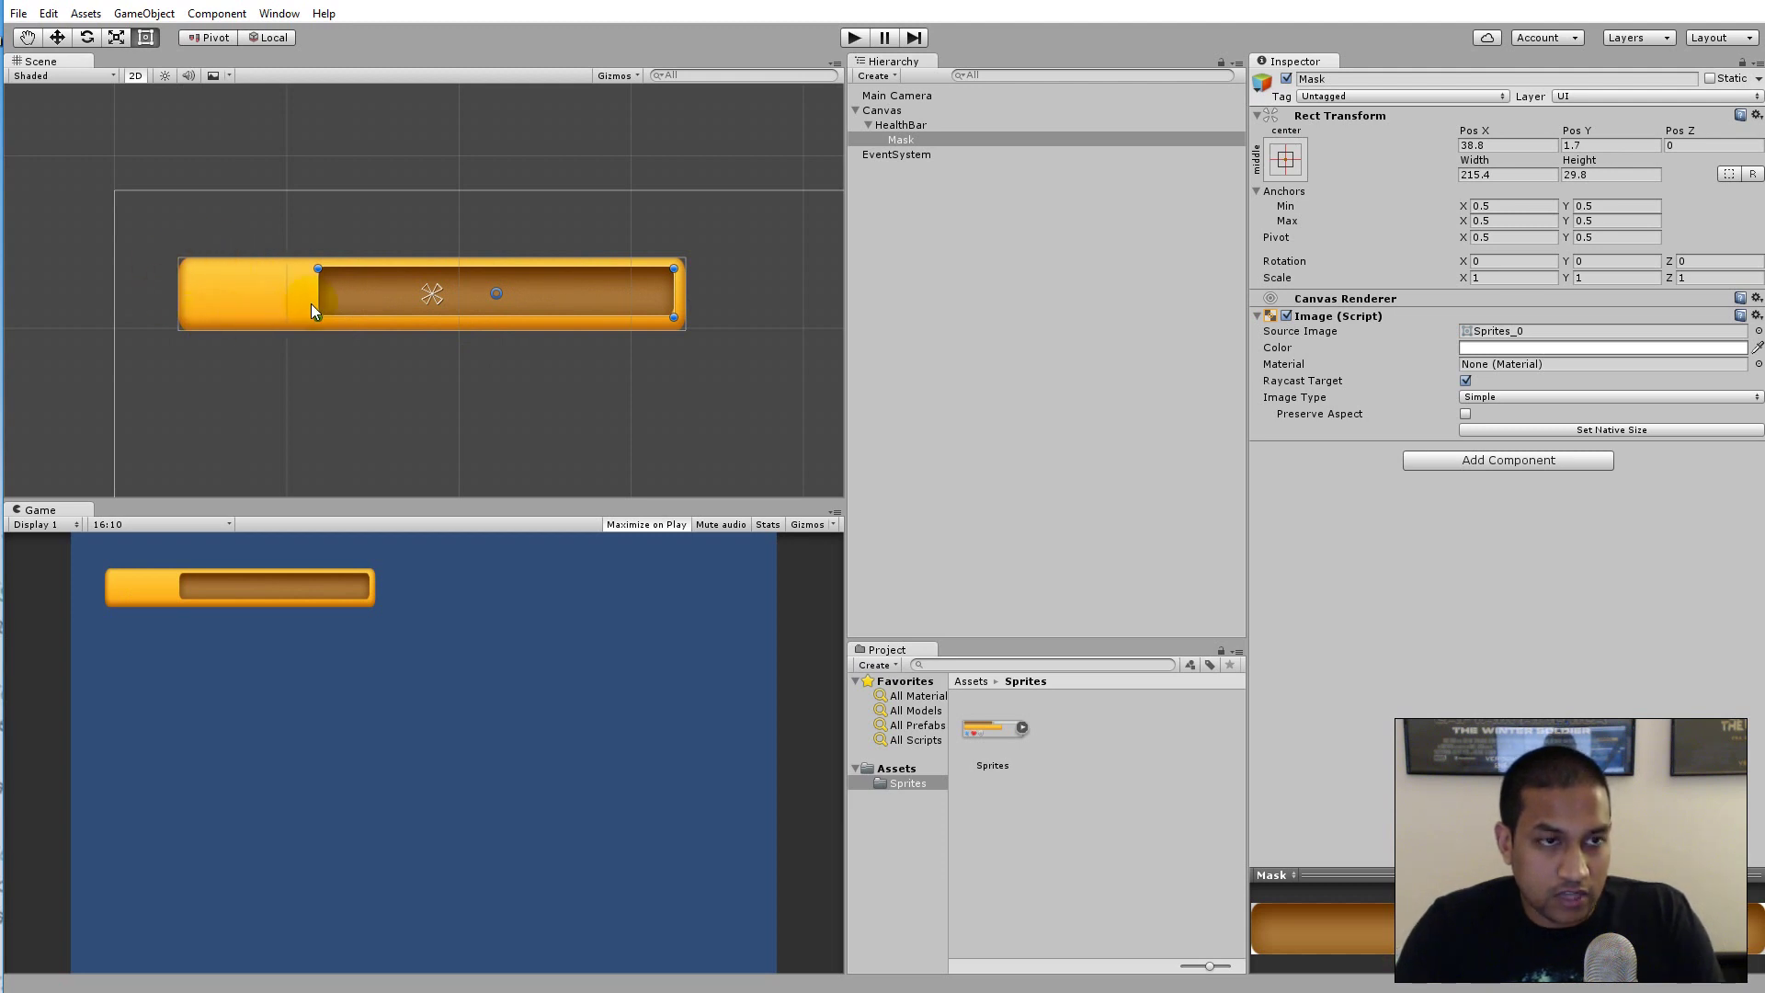
{"action": "left_click_drag", "start_coordinate": [321, 293], "coordinate": [292, 291]}
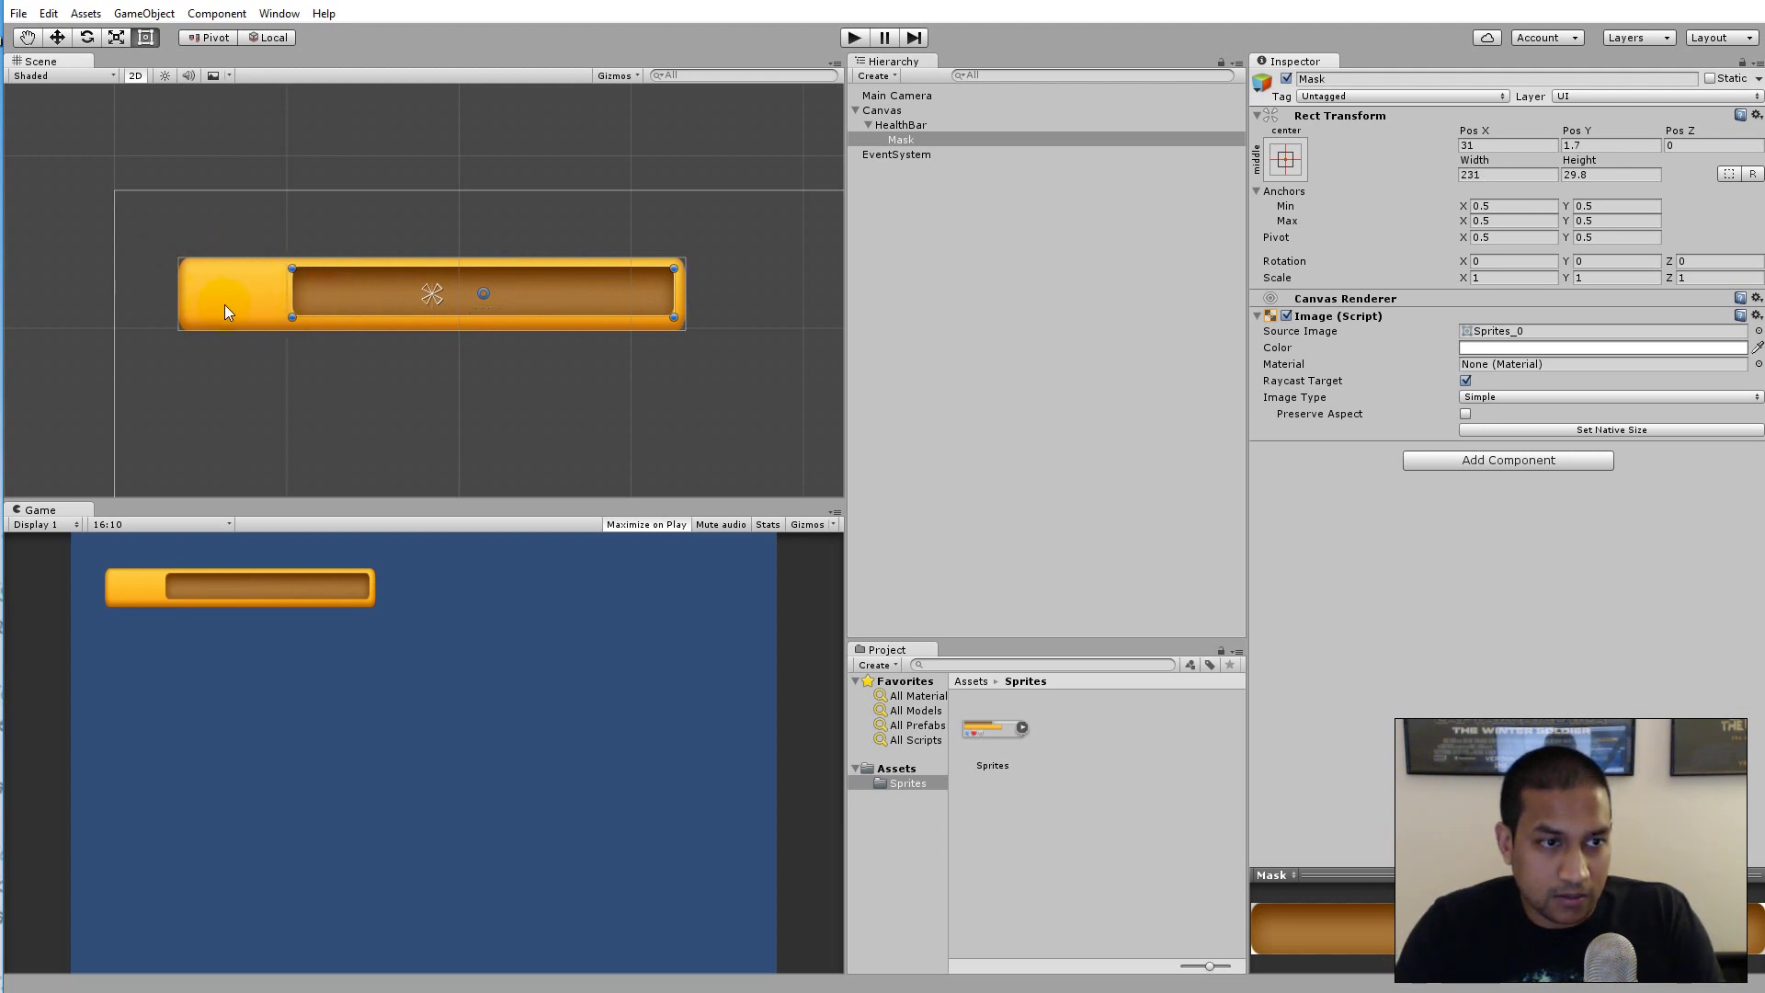
{"action": "left_click_drag", "start_coordinate": [591, 287], "coordinate": [590, 294]}
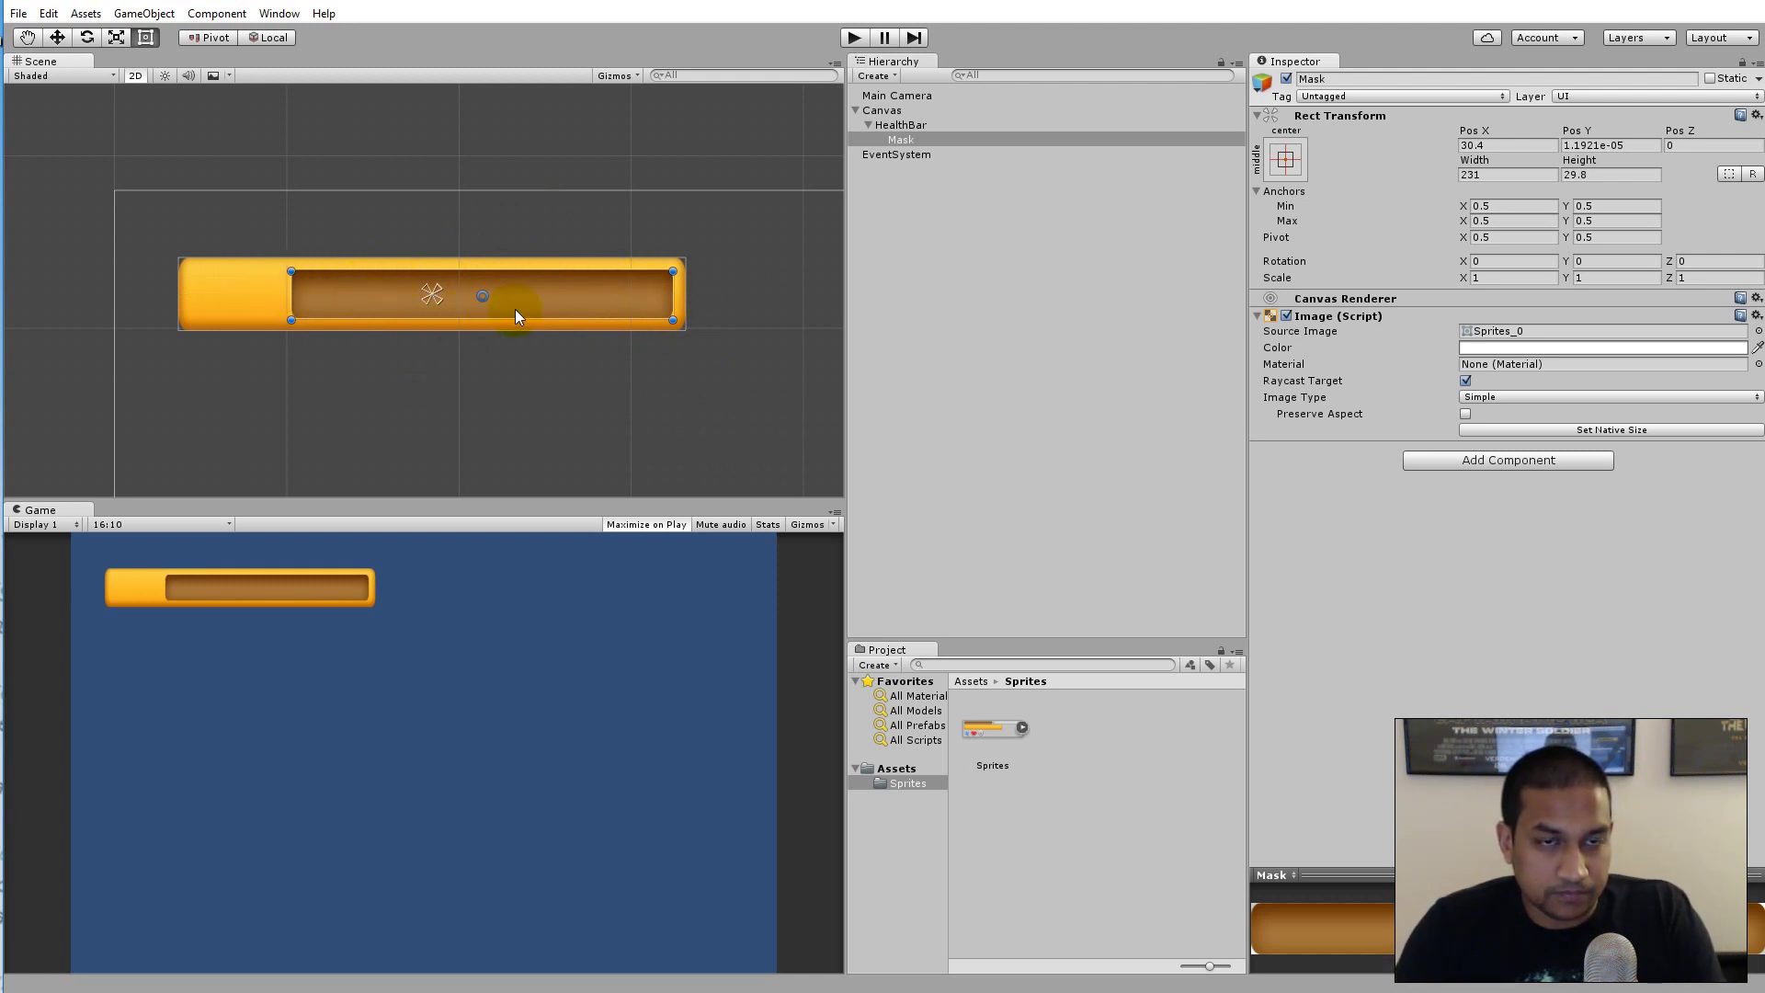
Anchor Mask to the top-left corner of HealthBar with the anchor preset, keeping its position.
{"action": "left_click", "coordinate": [903, 140]}
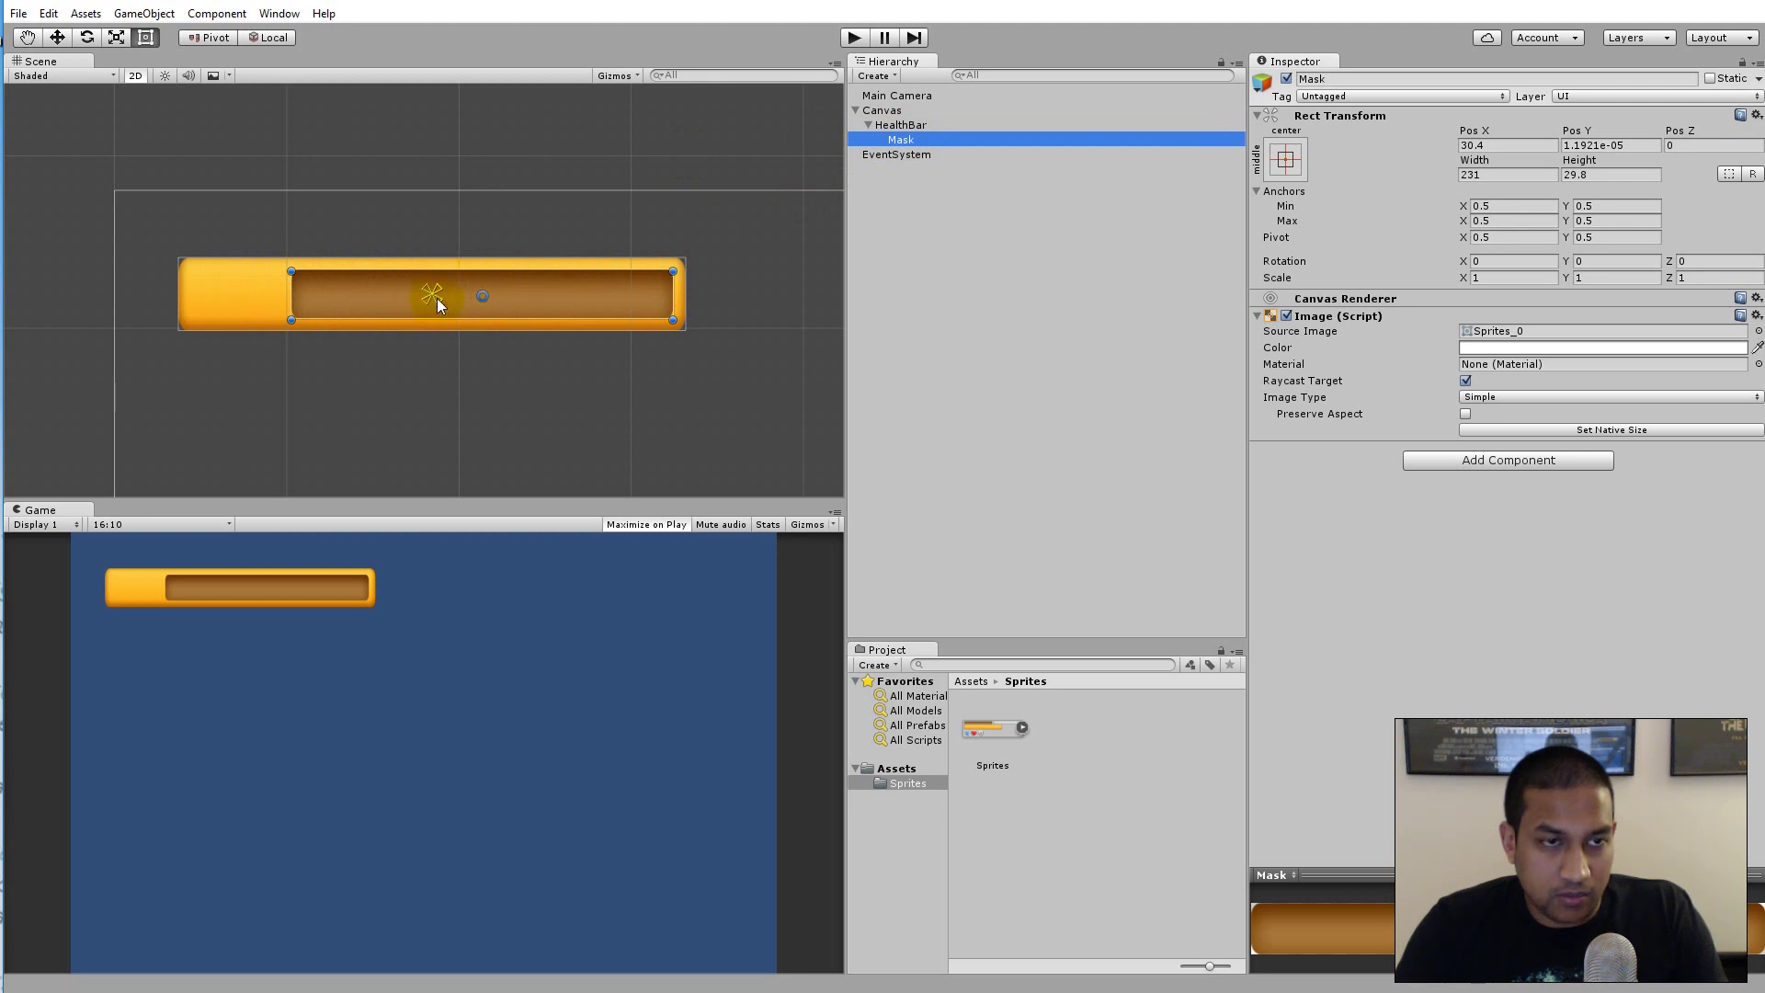
{"action": "left_click", "coordinate": [1285, 157]}
{"action": "left_click", "coordinate": [1349, 307]}
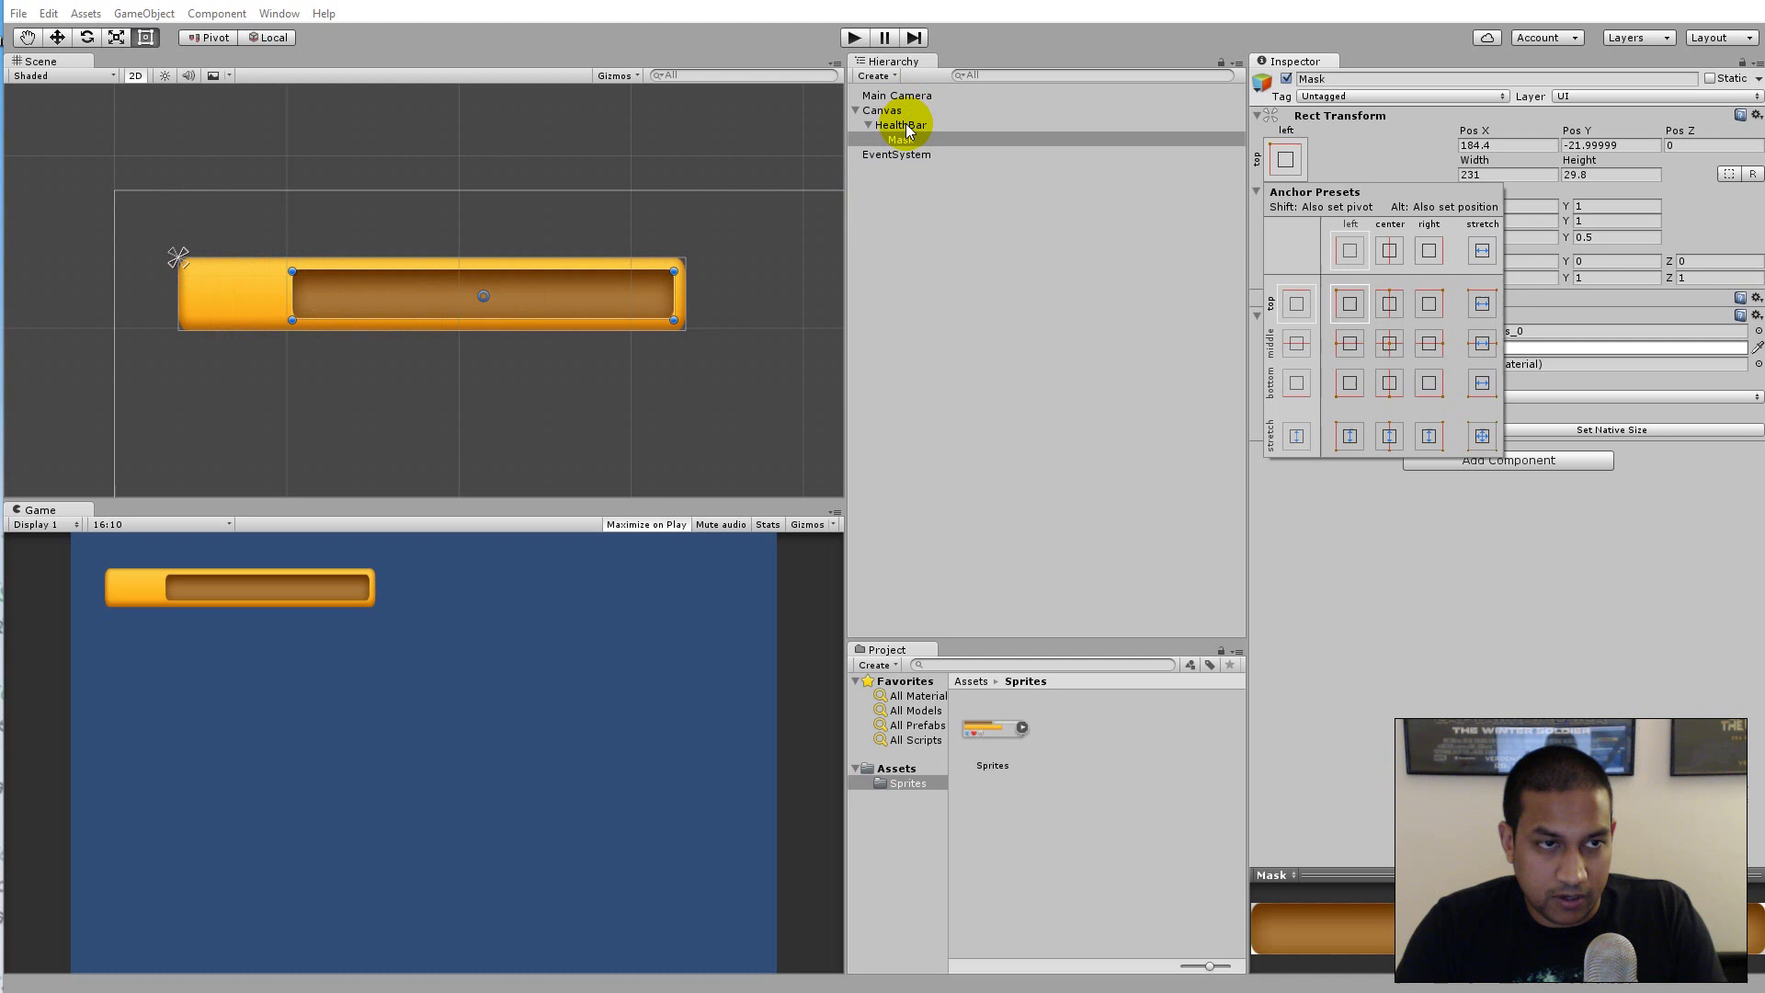
{"action": "left_click", "coordinate": [1210, 257]}
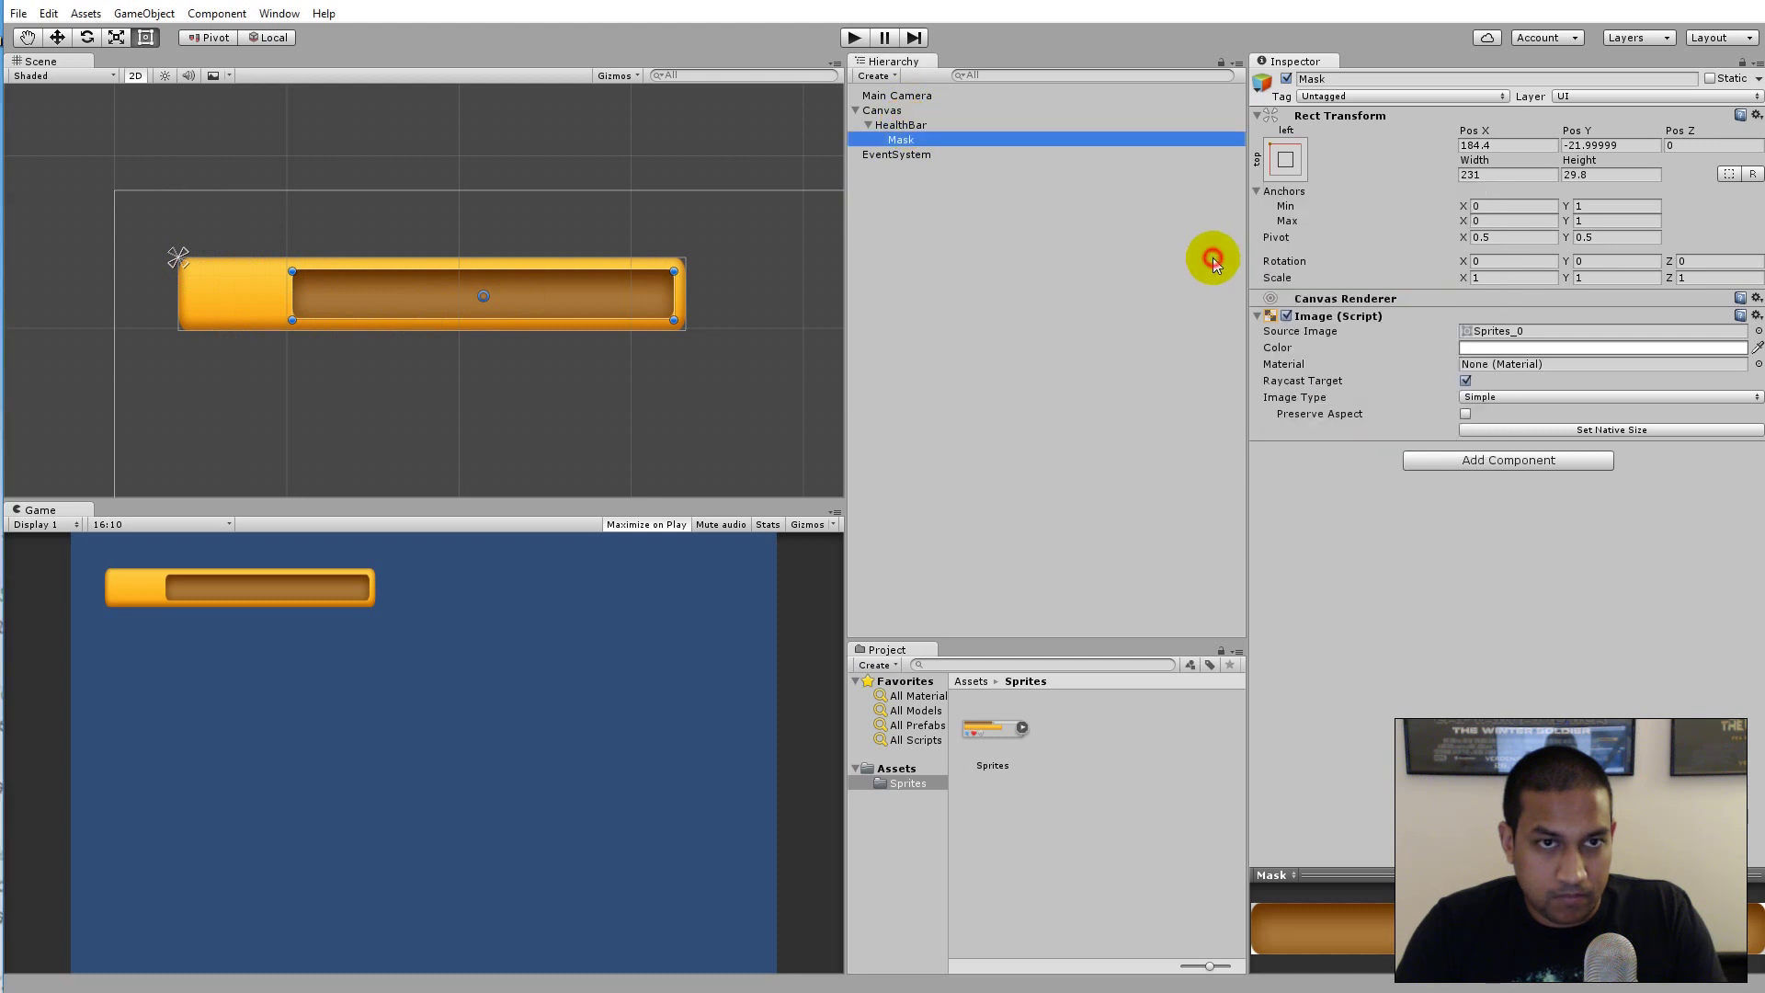
Add a UI Image as a child of Mask and assign Sprites_1 as its source image.
{"action": "right_click", "coordinate": [910, 146]}
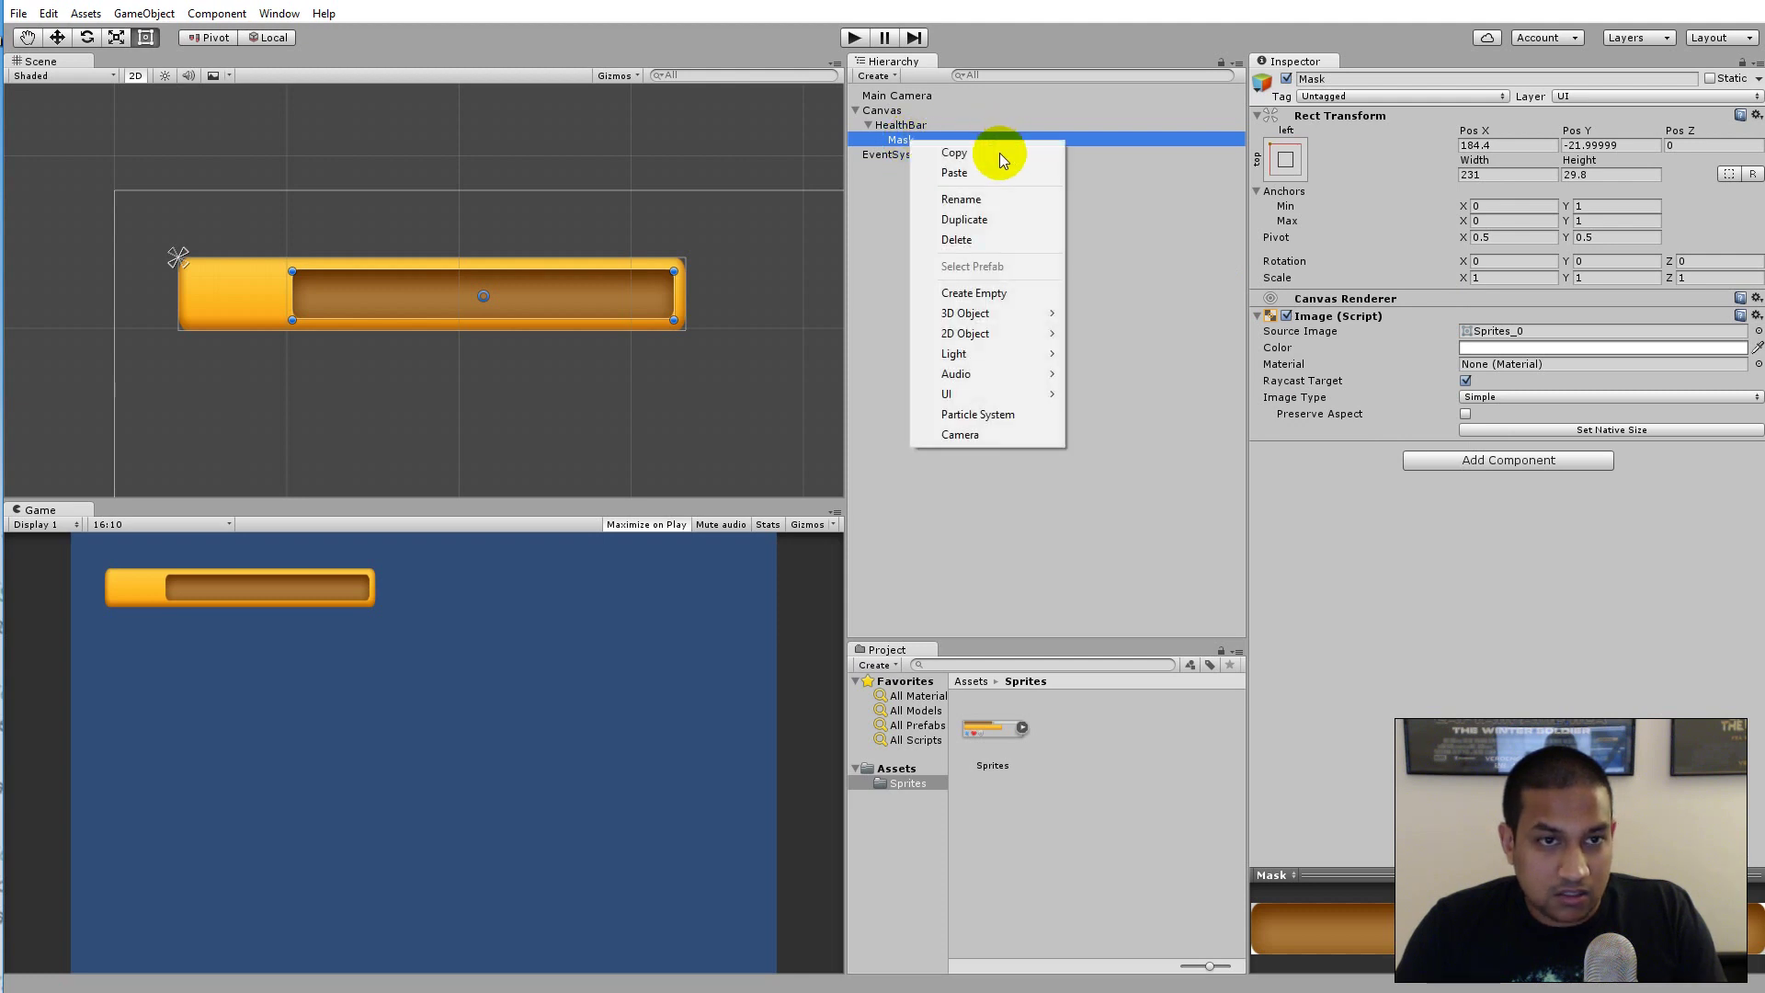
{"action": "mouse_move", "coordinate": [1010, 393]}
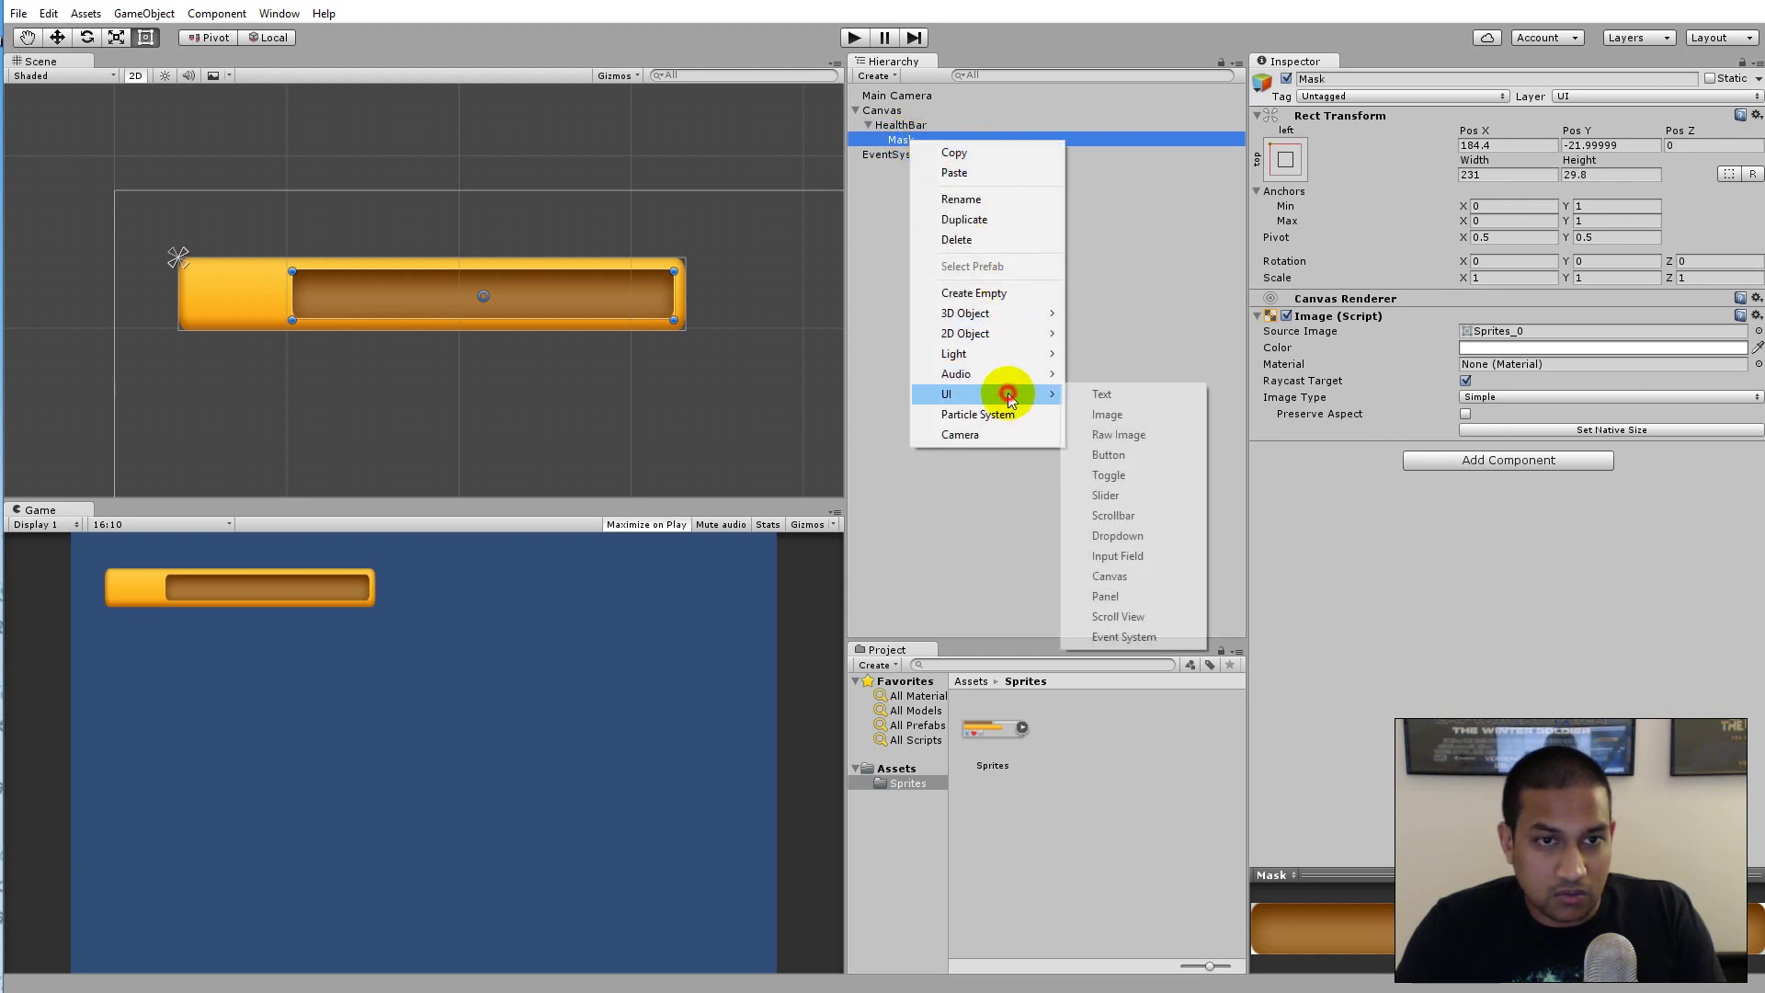
{"action": "left_click", "coordinate": [1136, 414]}
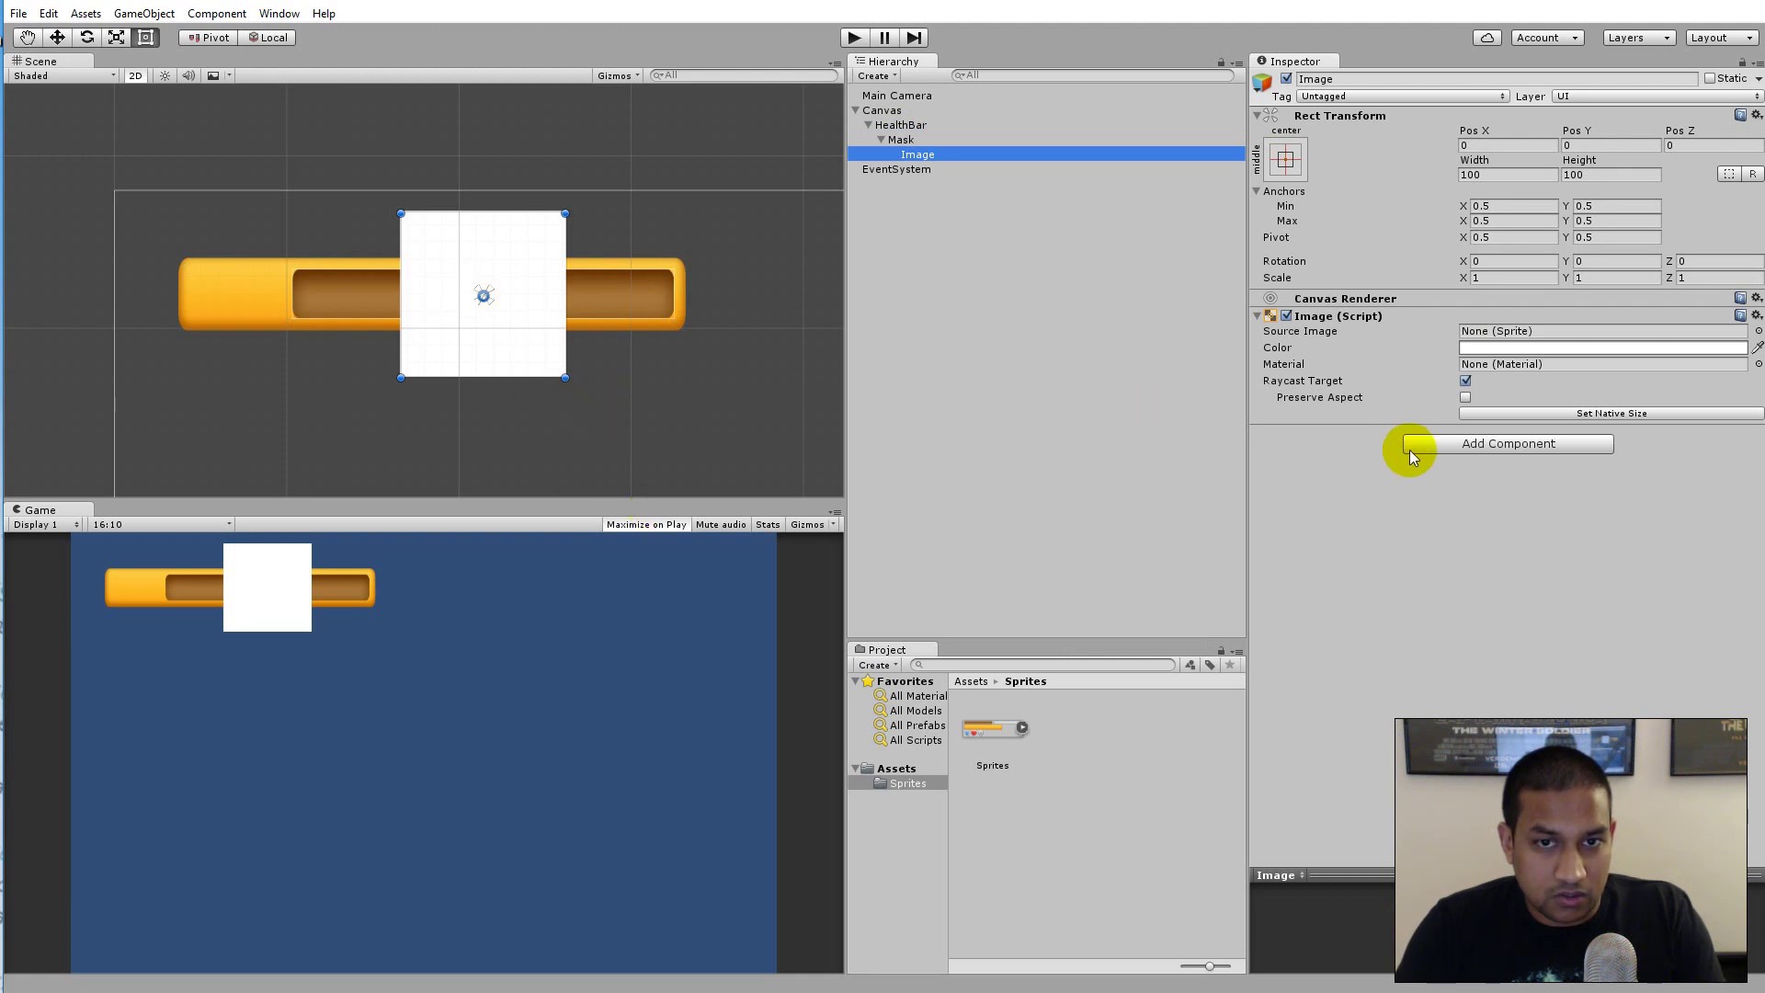
{"action": "left_click", "coordinate": [1757, 331]}
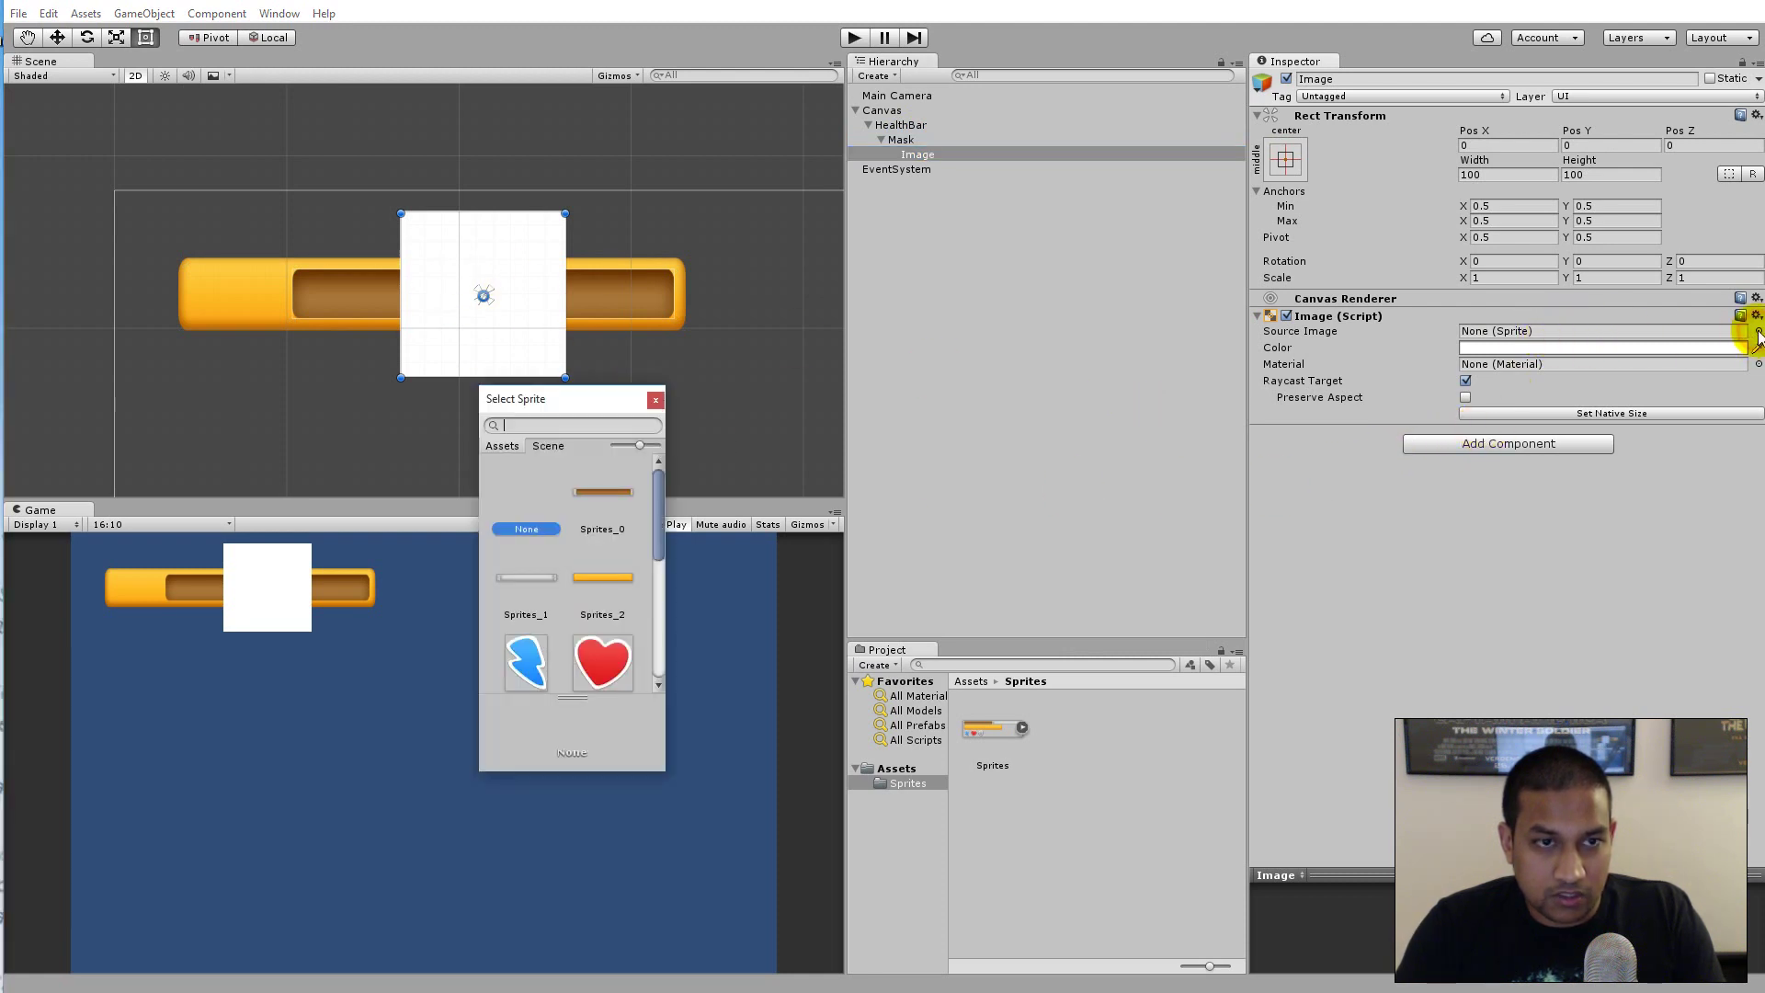
{"action": "left_click", "coordinate": [550, 581]}
{"action": "left_click", "coordinate": [550, 581]}
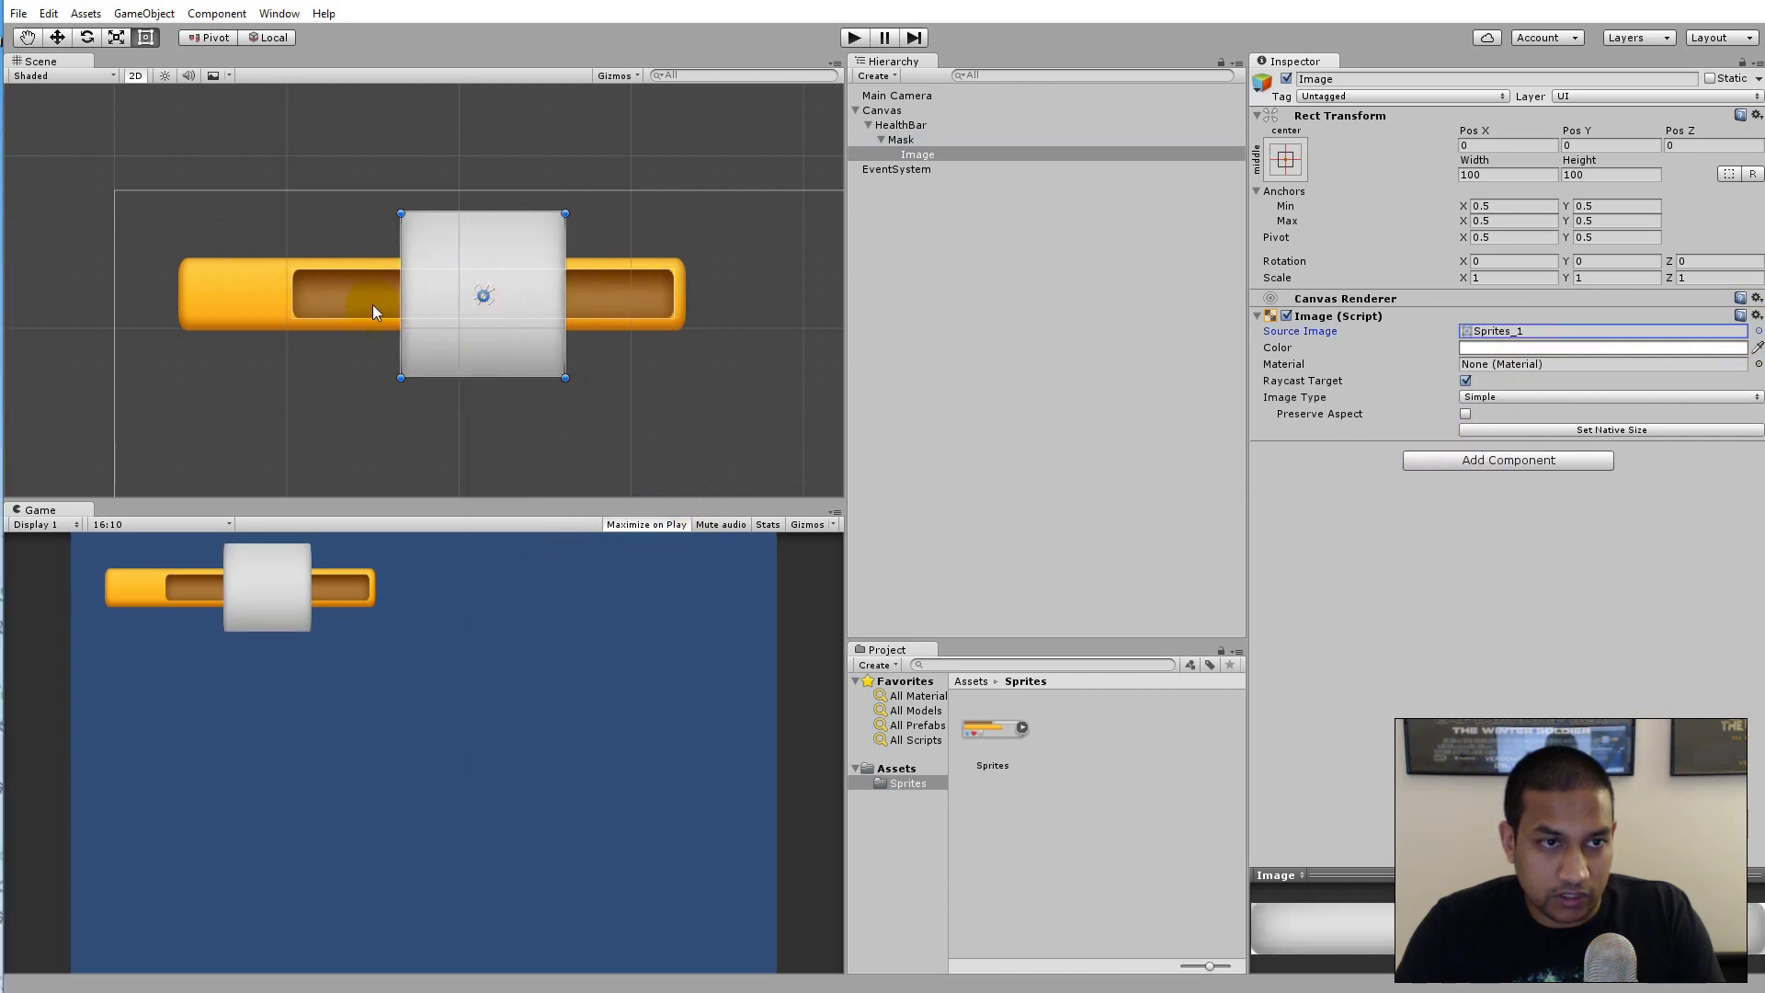
Set the new Image to native size, scale it down to about 230 × 23 and place it over the brown Mask slot.
{"action": "left_click", "coordinate": [1568, 429]}
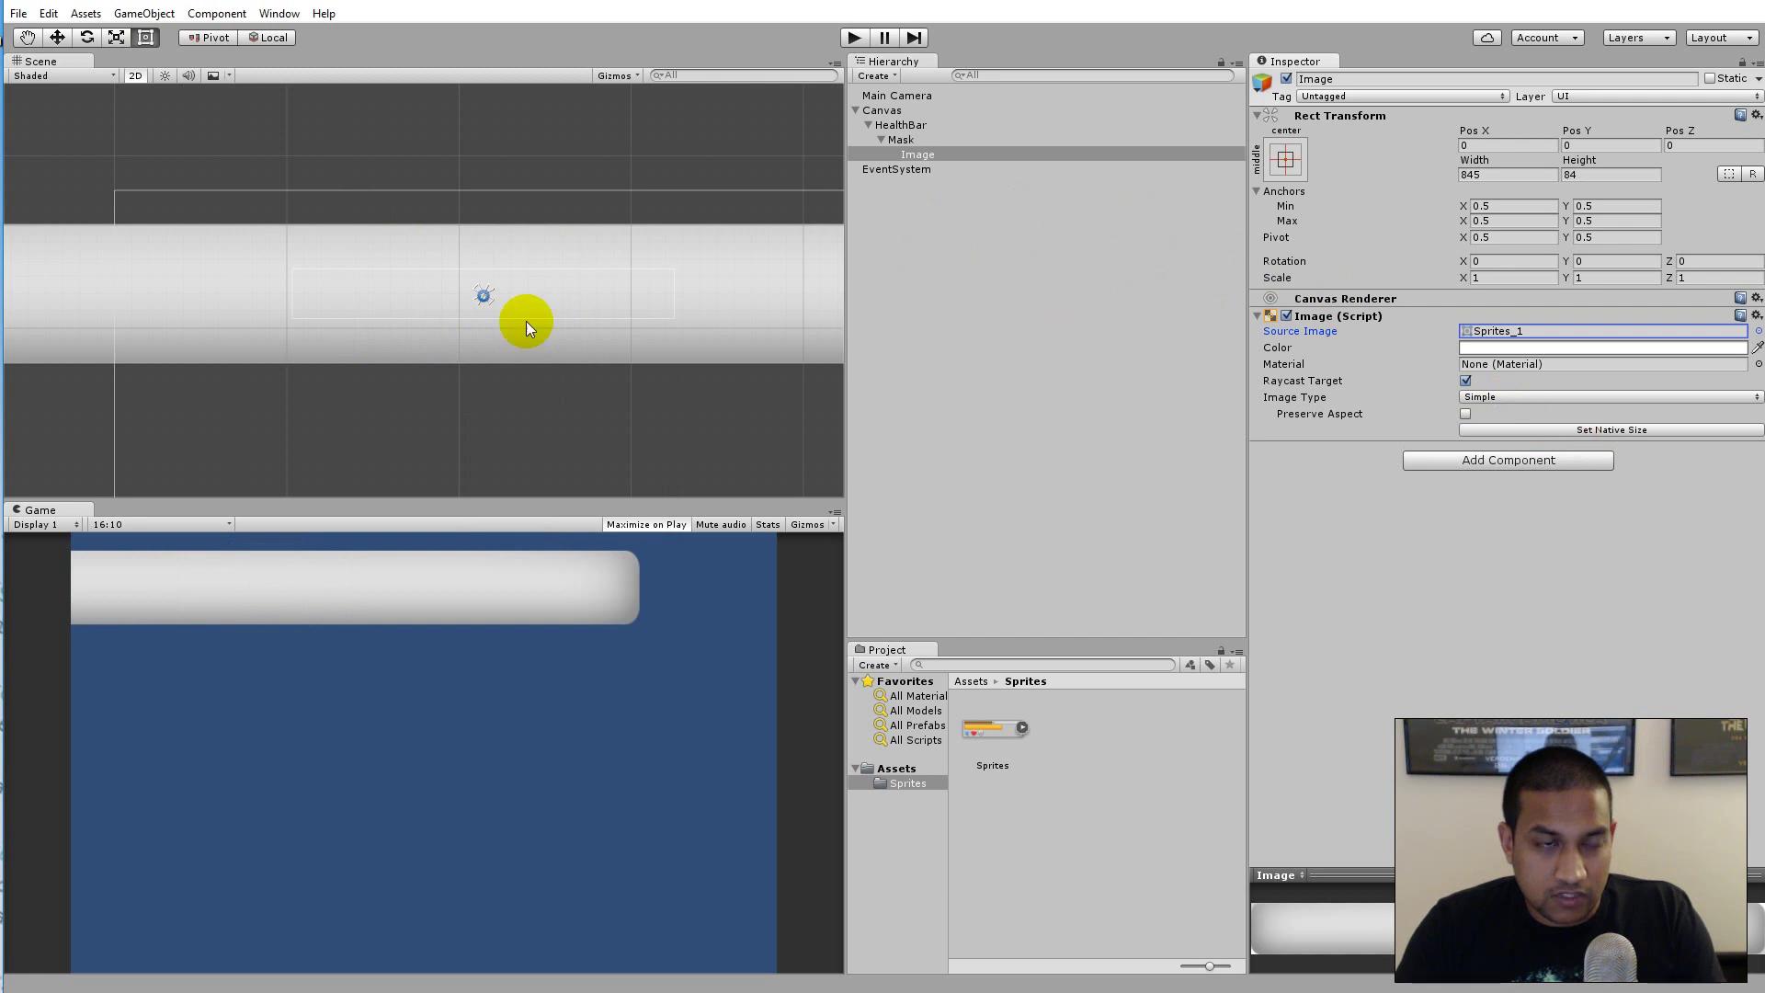
{"action": "scroll", "coordinate": [526, 322], "scroll_direction": "down", "scroll_amount": 5}
{"action": "left_click_drag", "start_coordinate": [587, 307], "coordinate": [367, 317]}
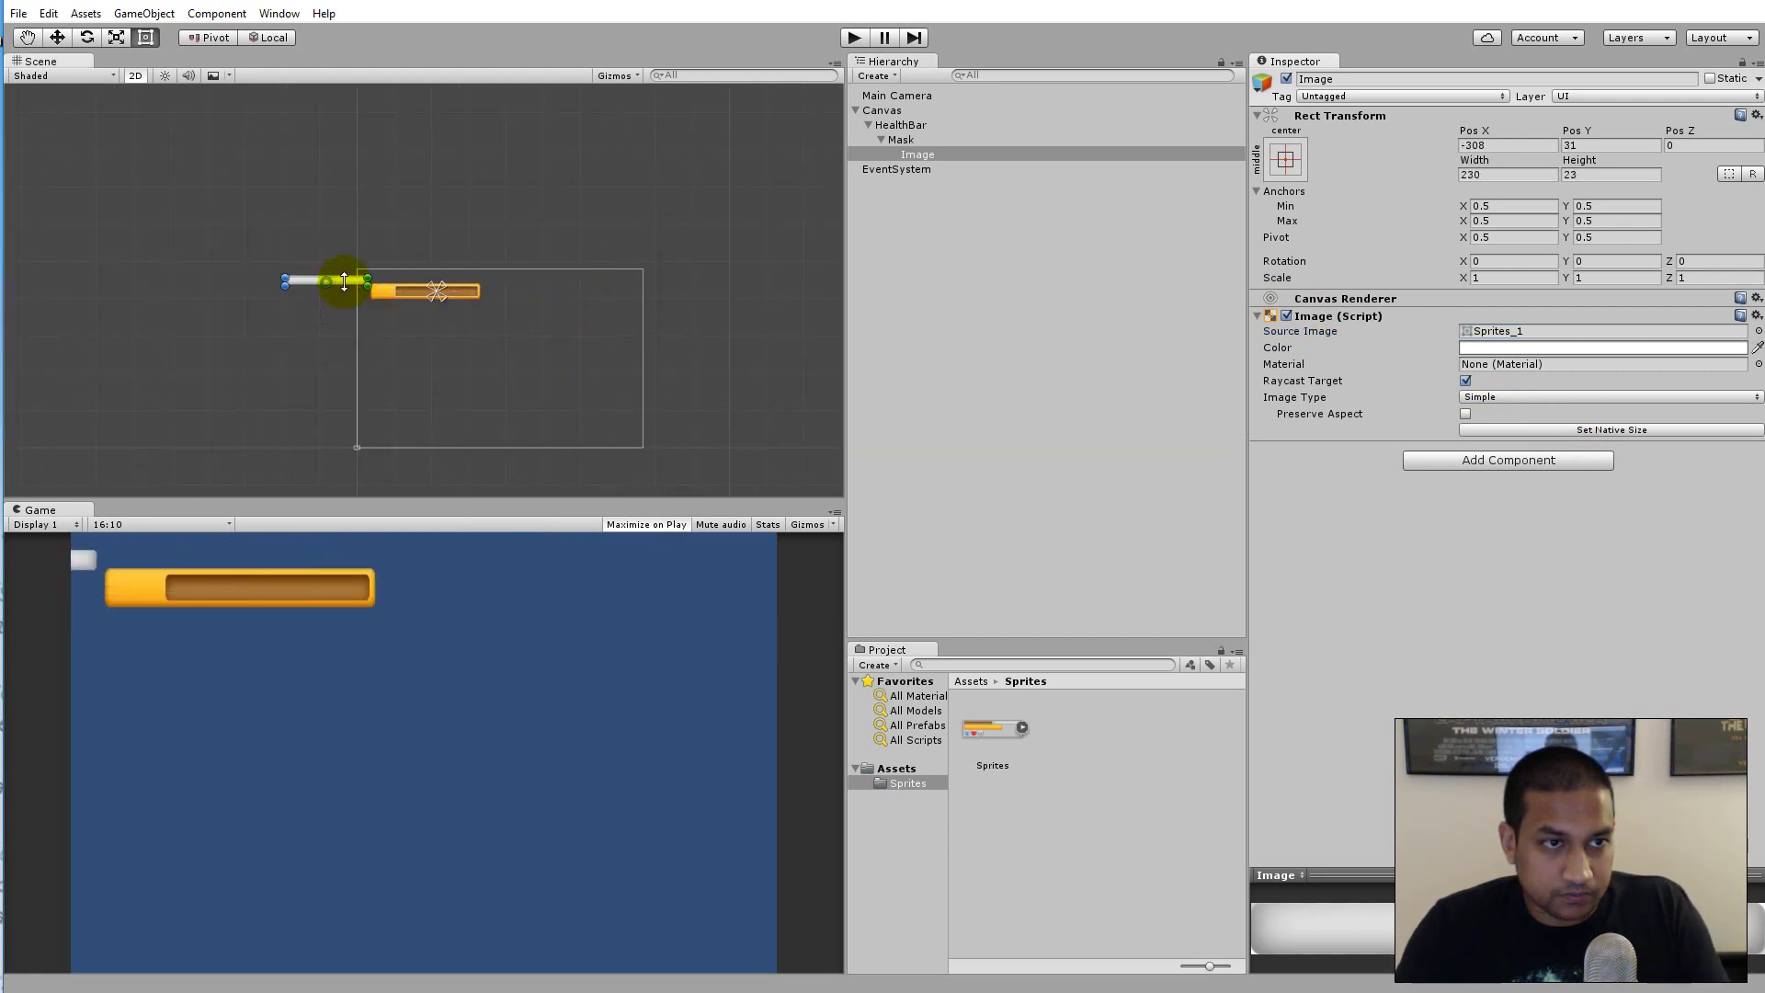
{"action": "scroll", "coordinate": [345, 282], "scroll_direction": "up", "scroll_amount": 5}
{"action": "left_click_drag", "start_coordinate": [178, 251], "coordinate": [549, 284]}
{"action": "scroll", "coordinate": [611, 333], "scroll_direction": "up", "scroll_amount": 4}
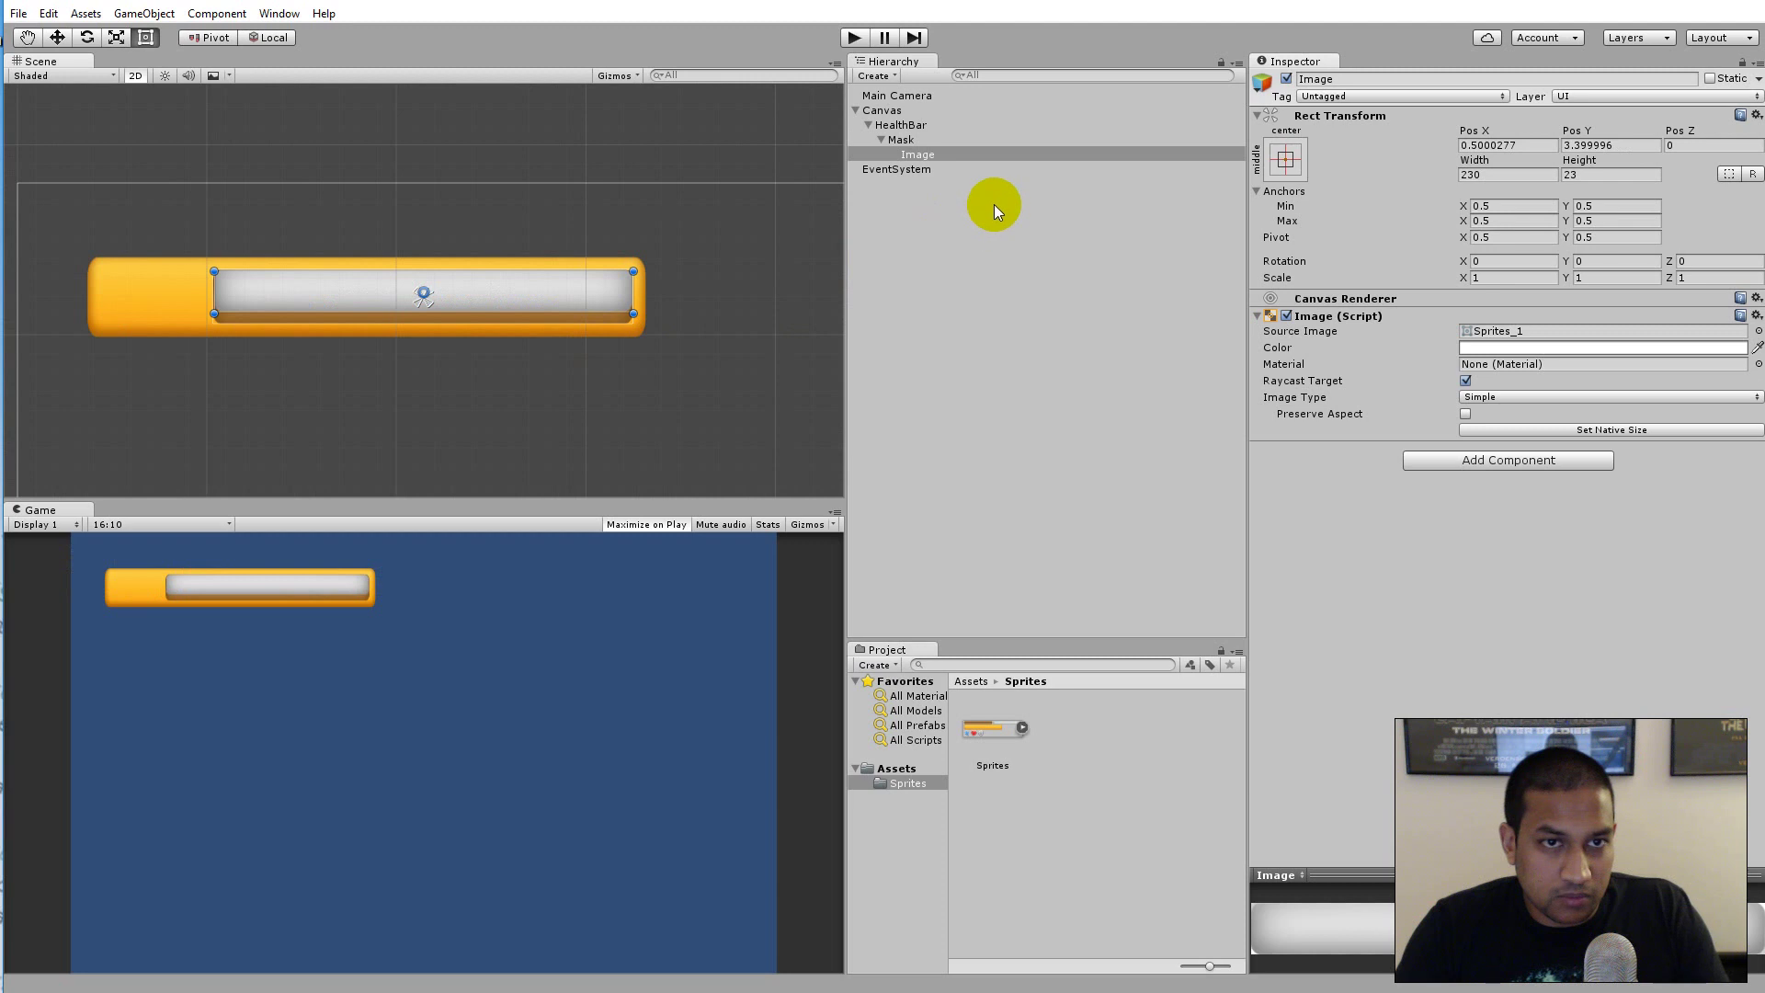
Copy Mask's Rect Transform component and paste its values onto the child Image.
{"action": "left_click", "coordinate": [901, 141]}
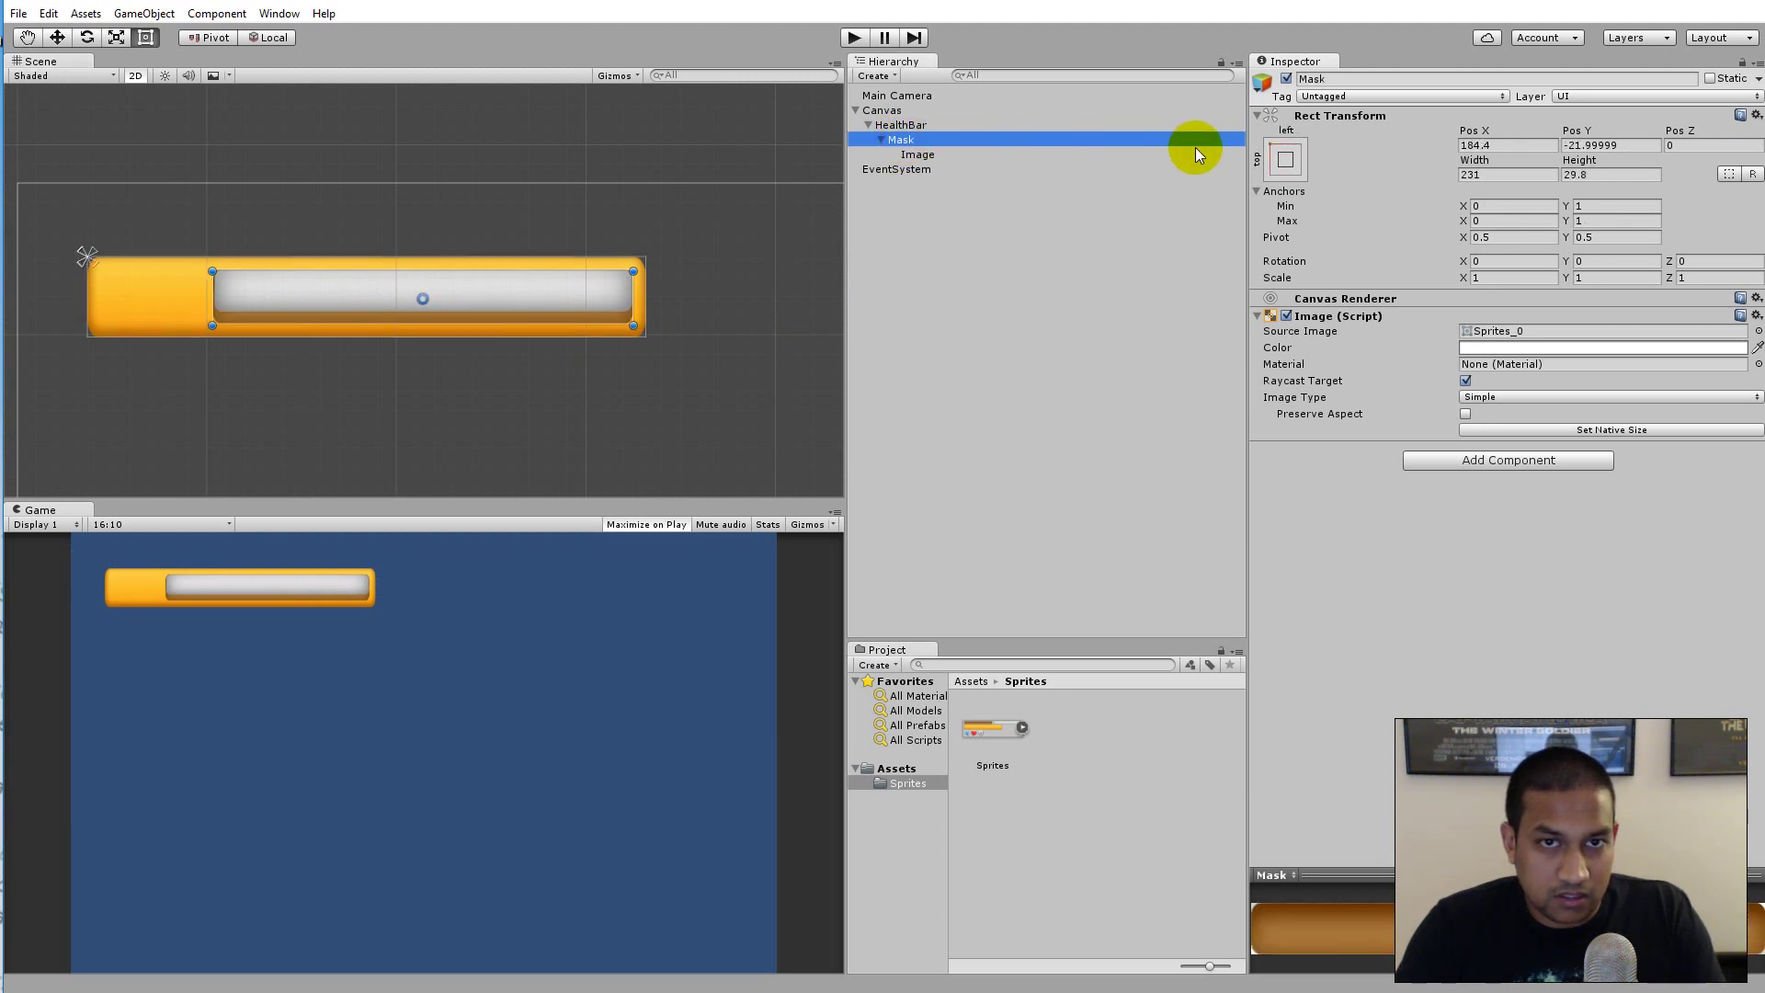
{"action": "right_click", "coordinate": [1381, 124]}
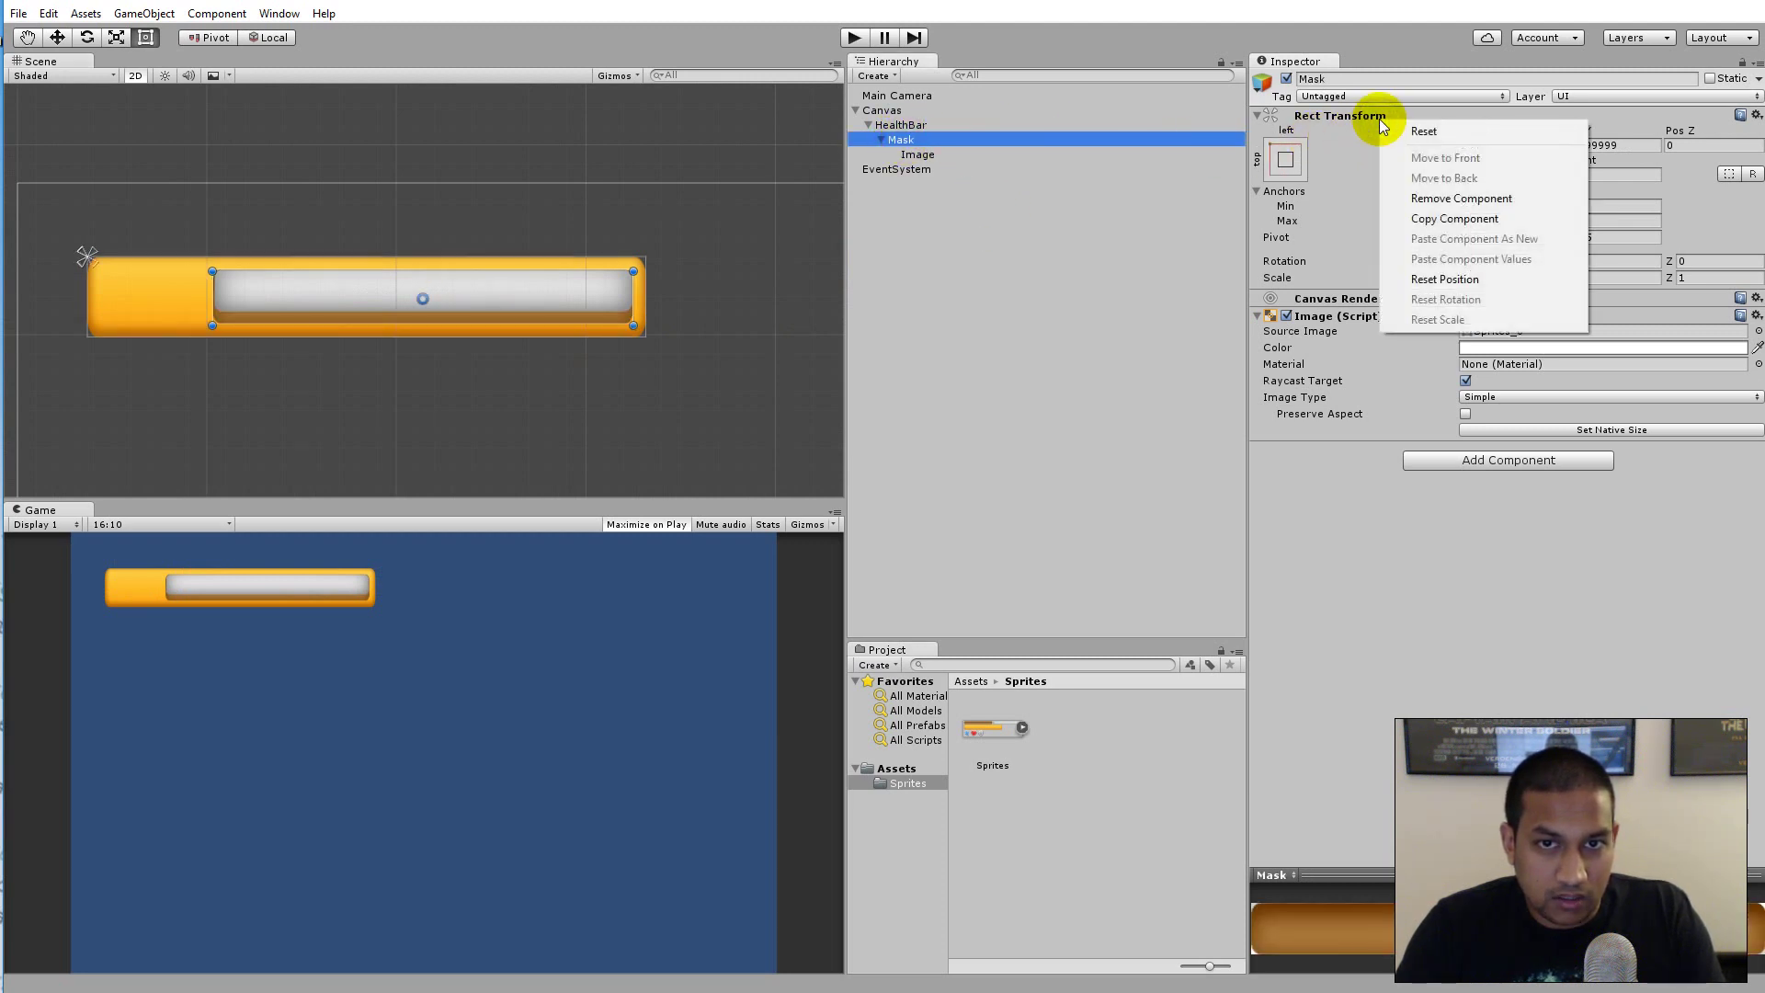
{"action": "left_click", "coordinate": [917, 143]}
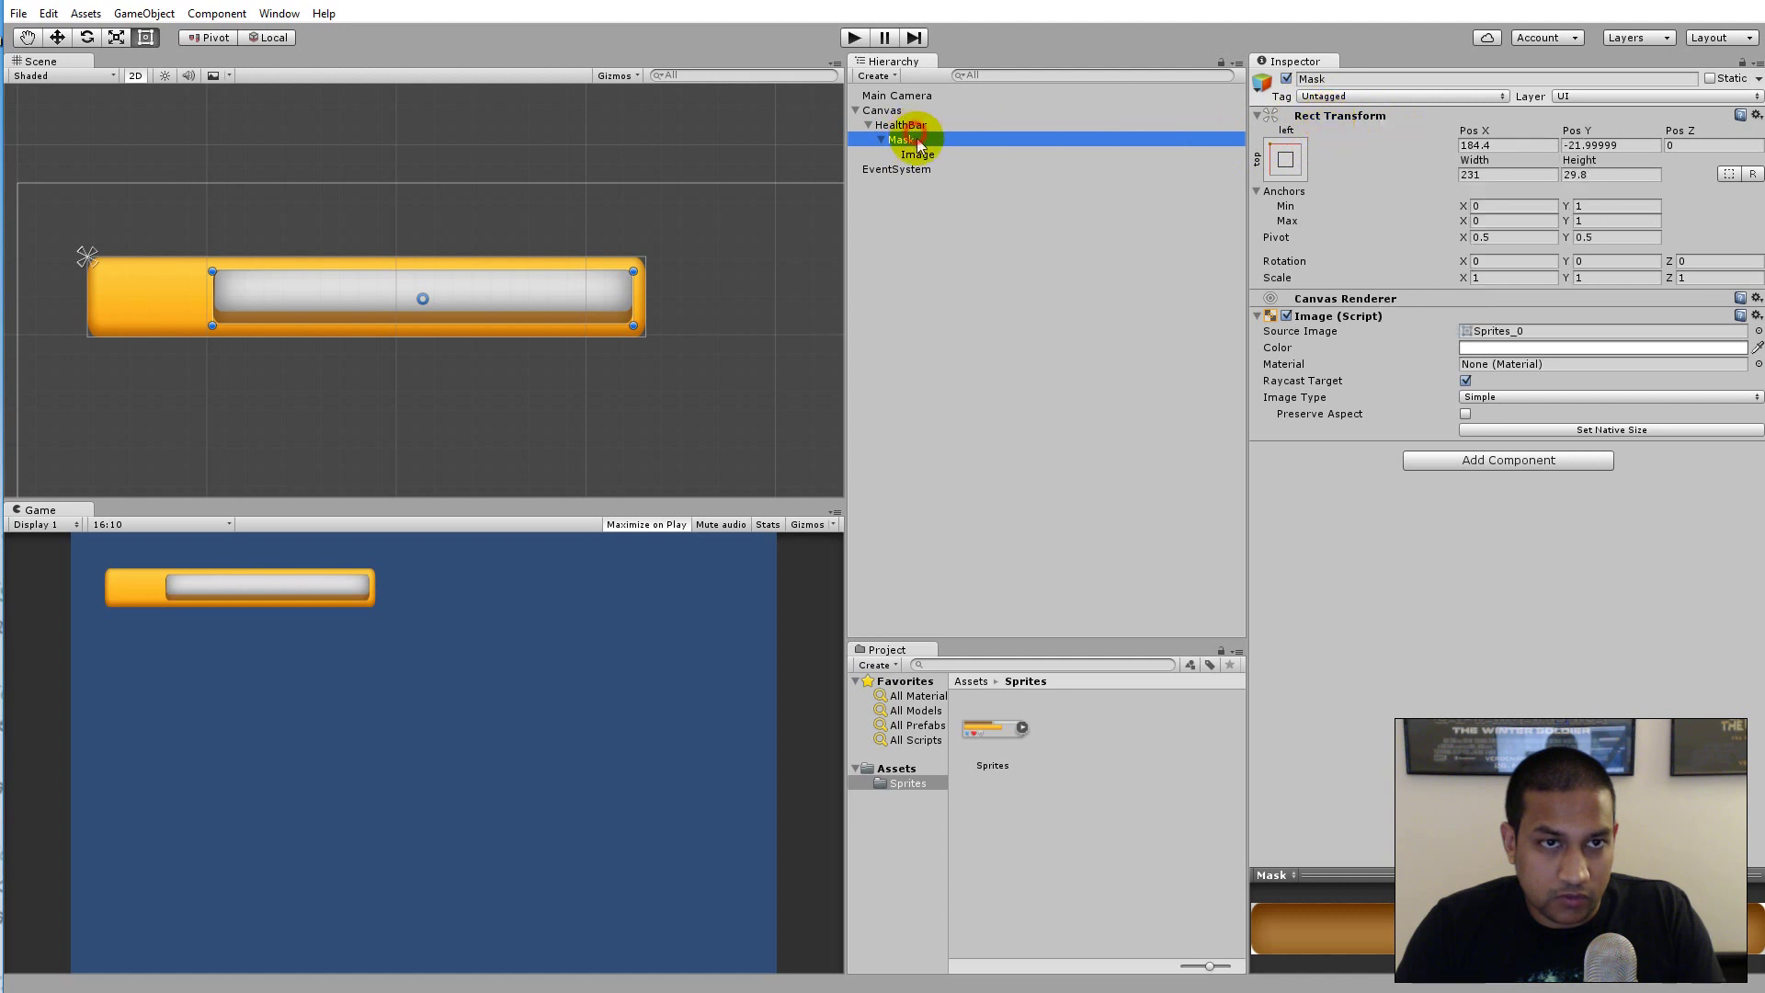
{"action": "left_click", "coordinate": [897, 167]}
{"action": "left_click", "coordinate": [900, 141]}
{"action": "right_click", "coordinate": [1361, 120]}
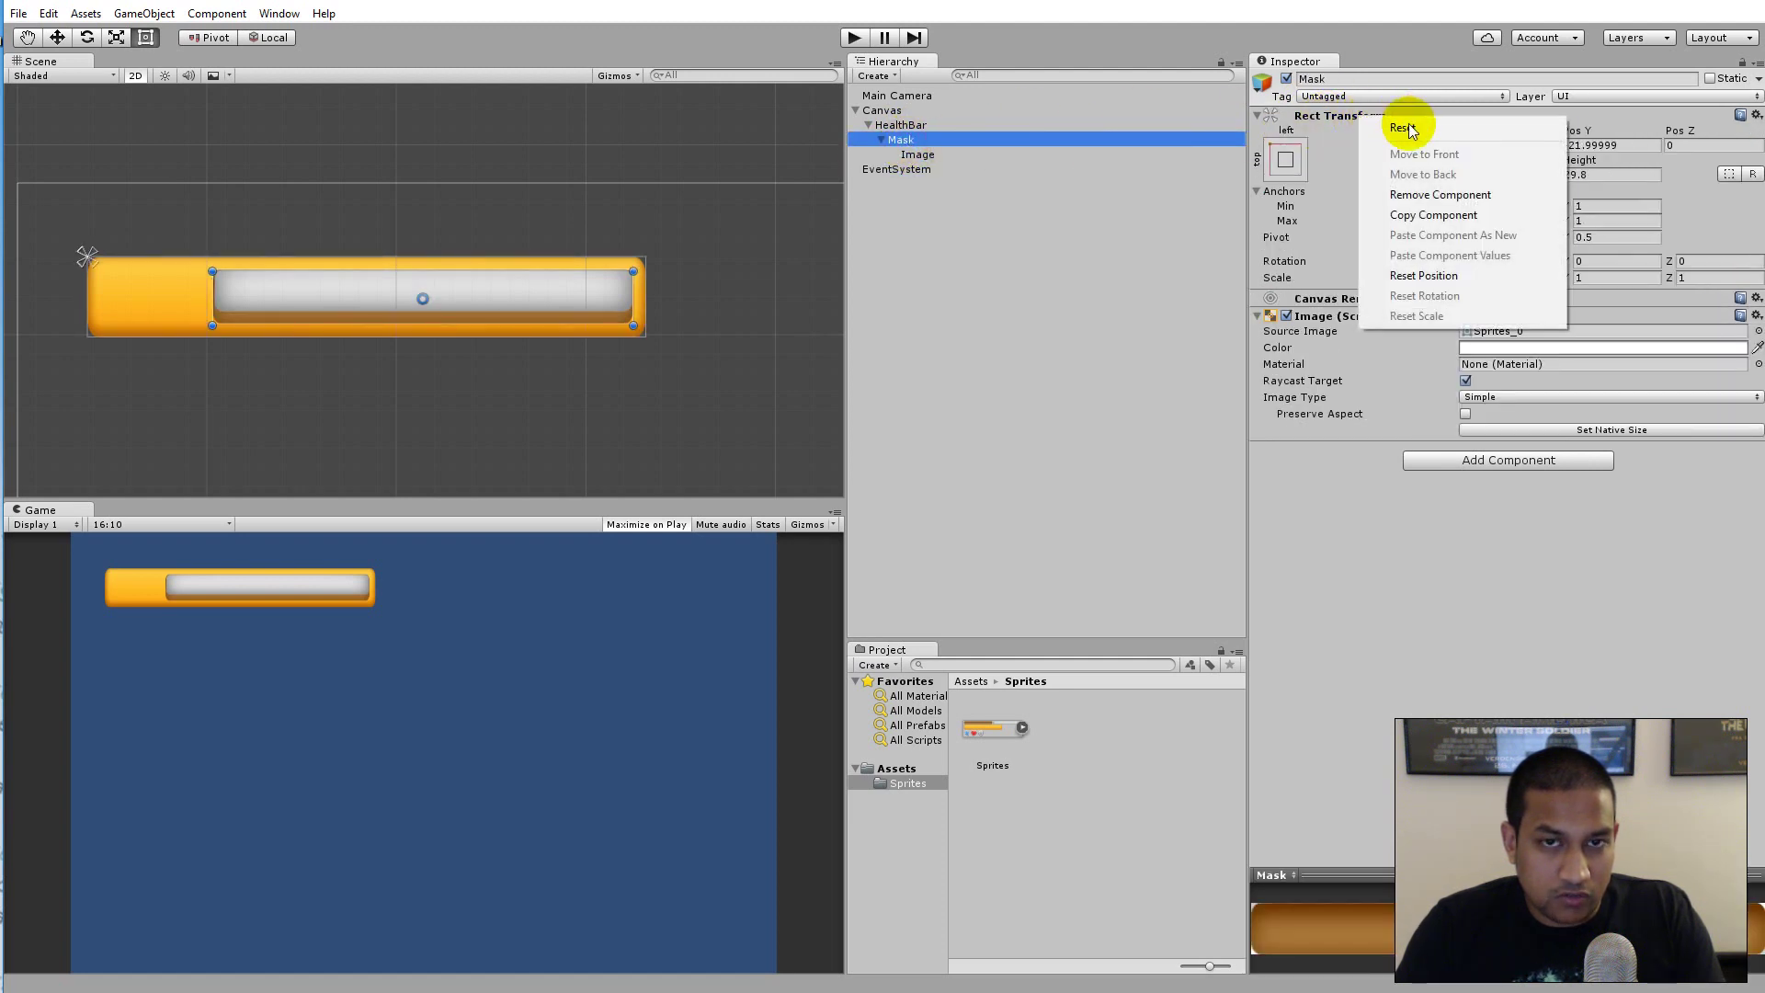
{"action": "left_click", "coordinate": [1461, 217]}
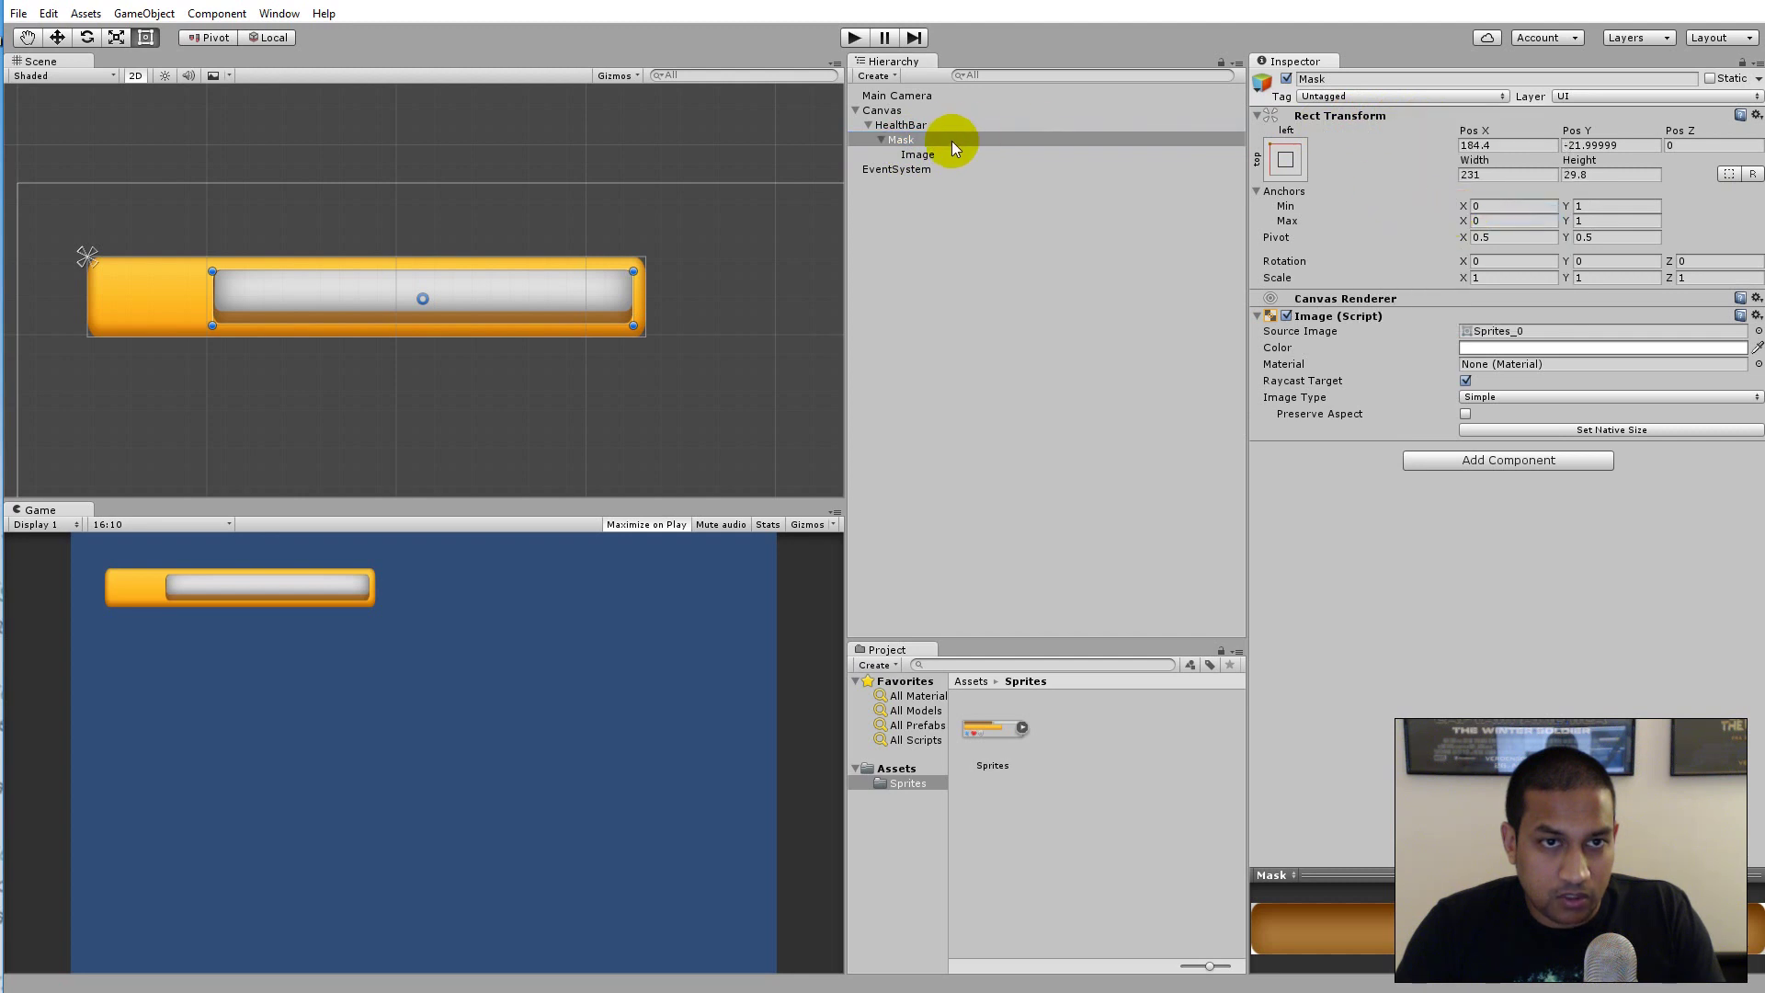
{"action": "left_click", "coordinate": [914, 154]}
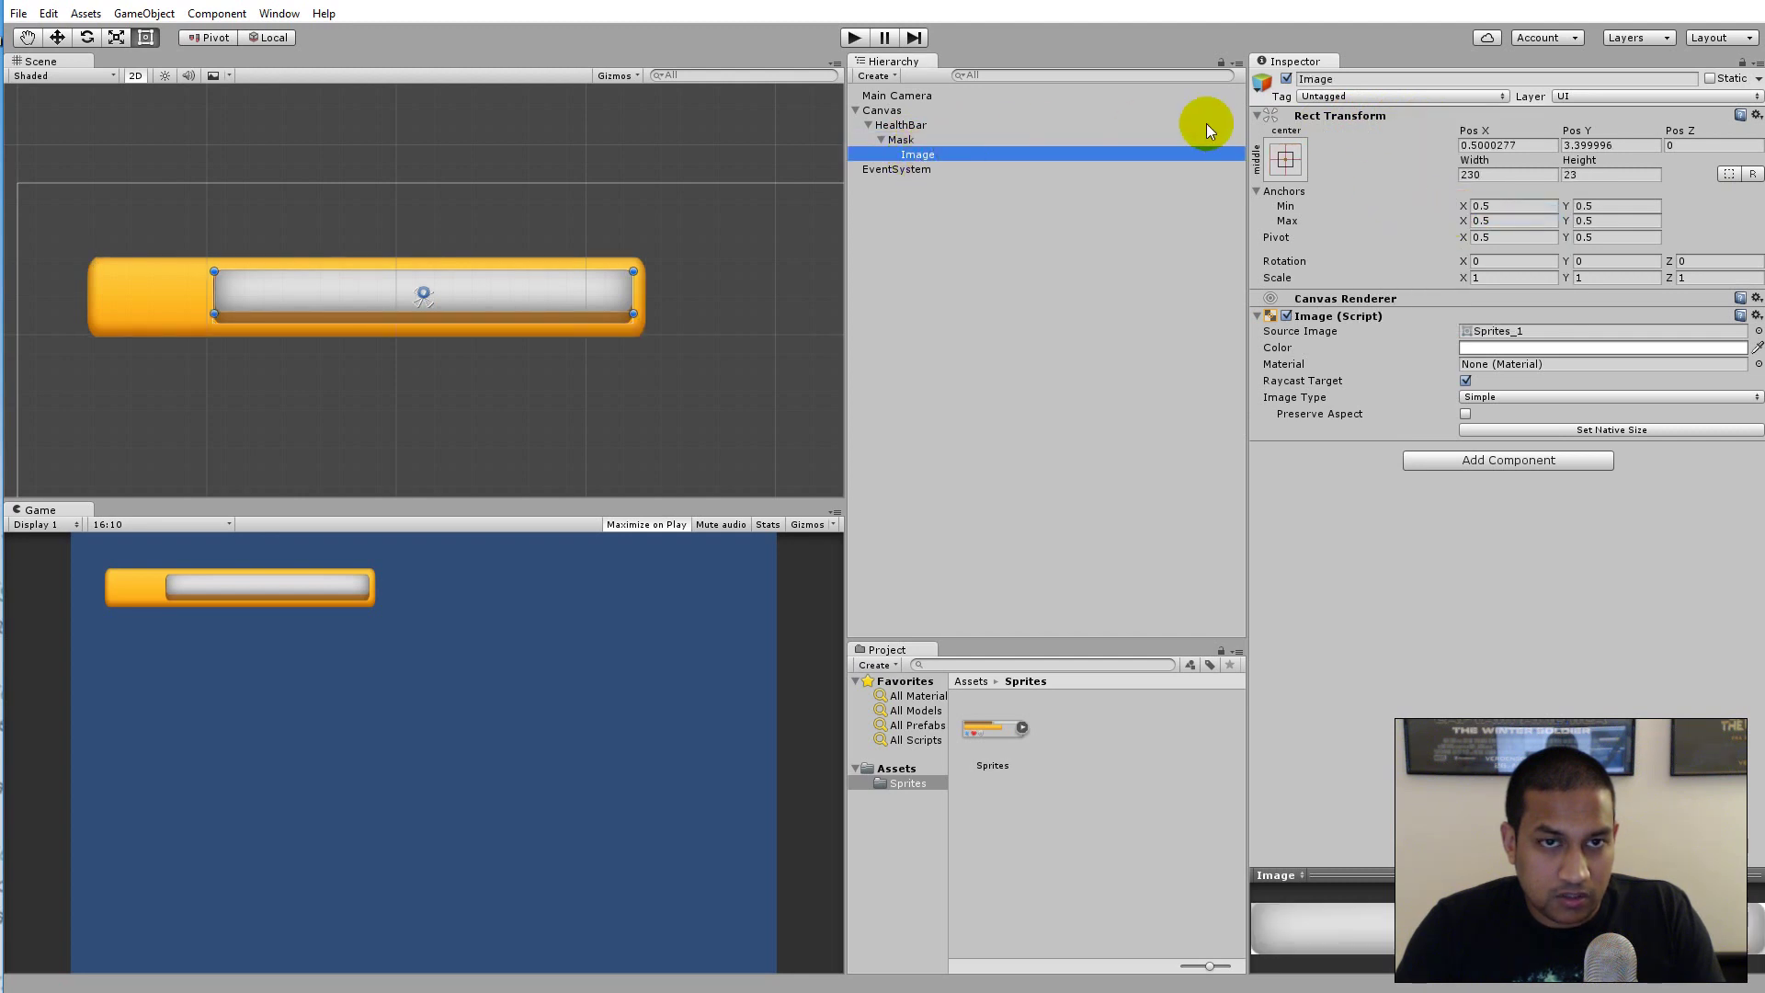
{"action": "right_click", "coordinate": [1360, 116]}
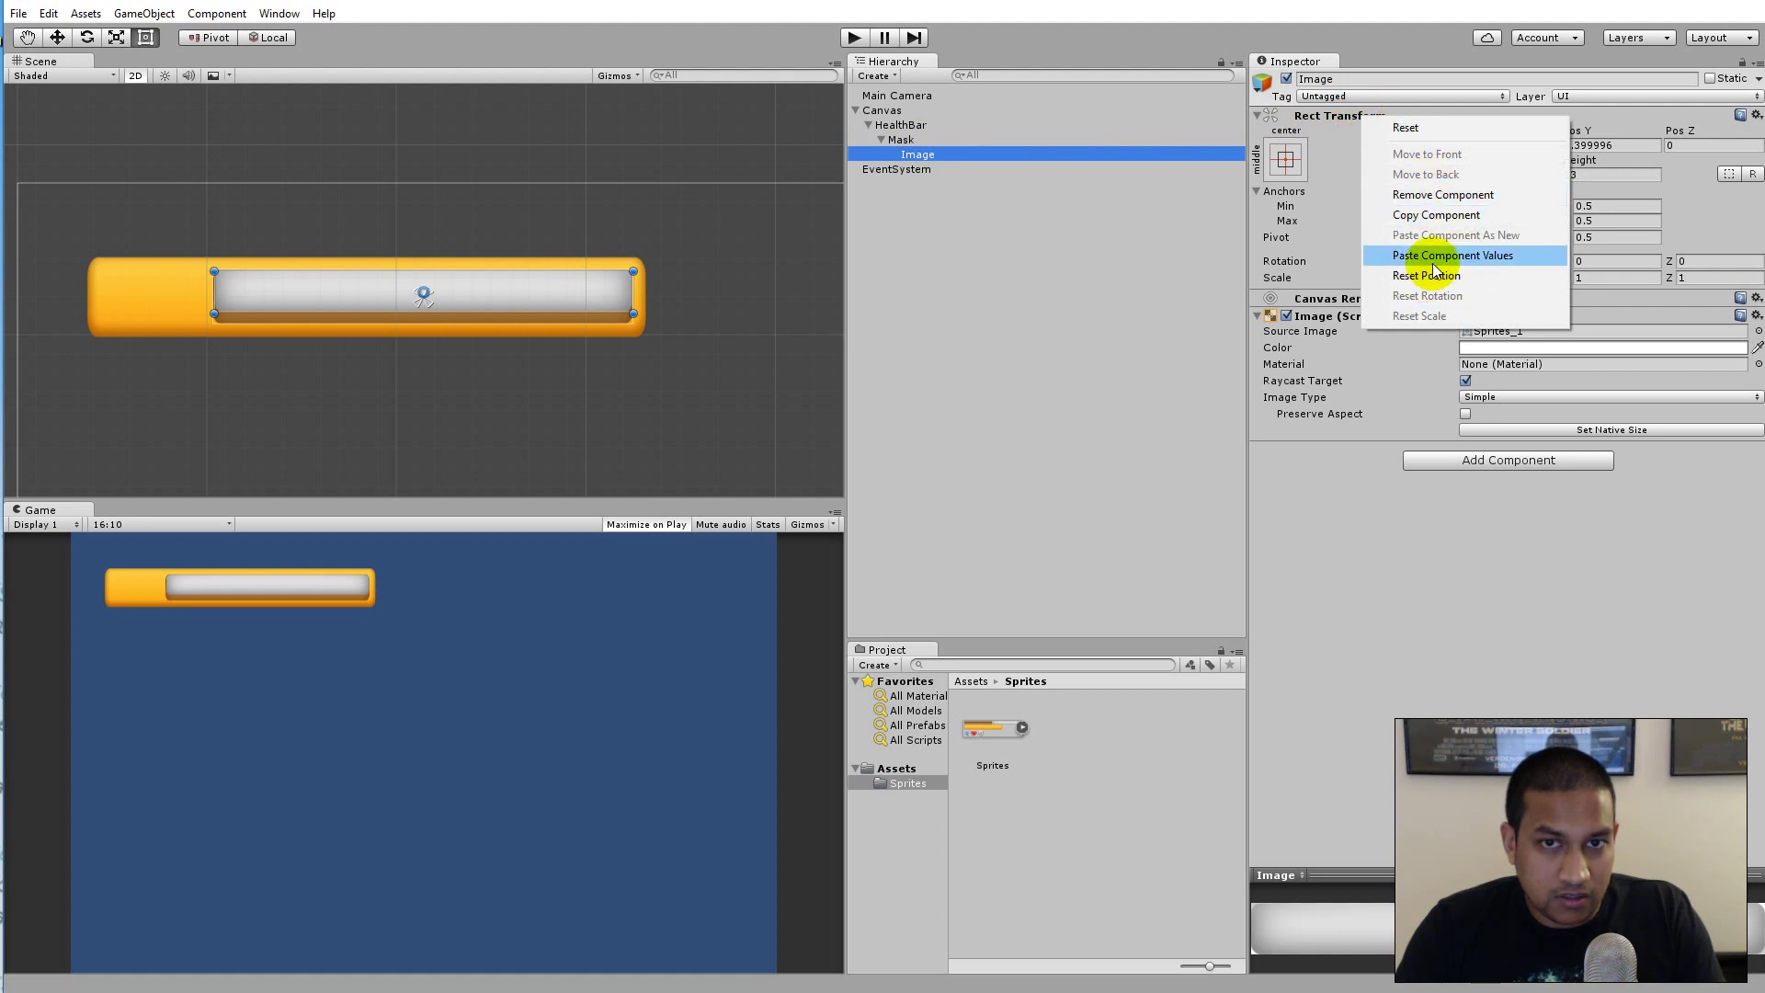
{"action": "left_click", "coordinate": [1461, 257]}
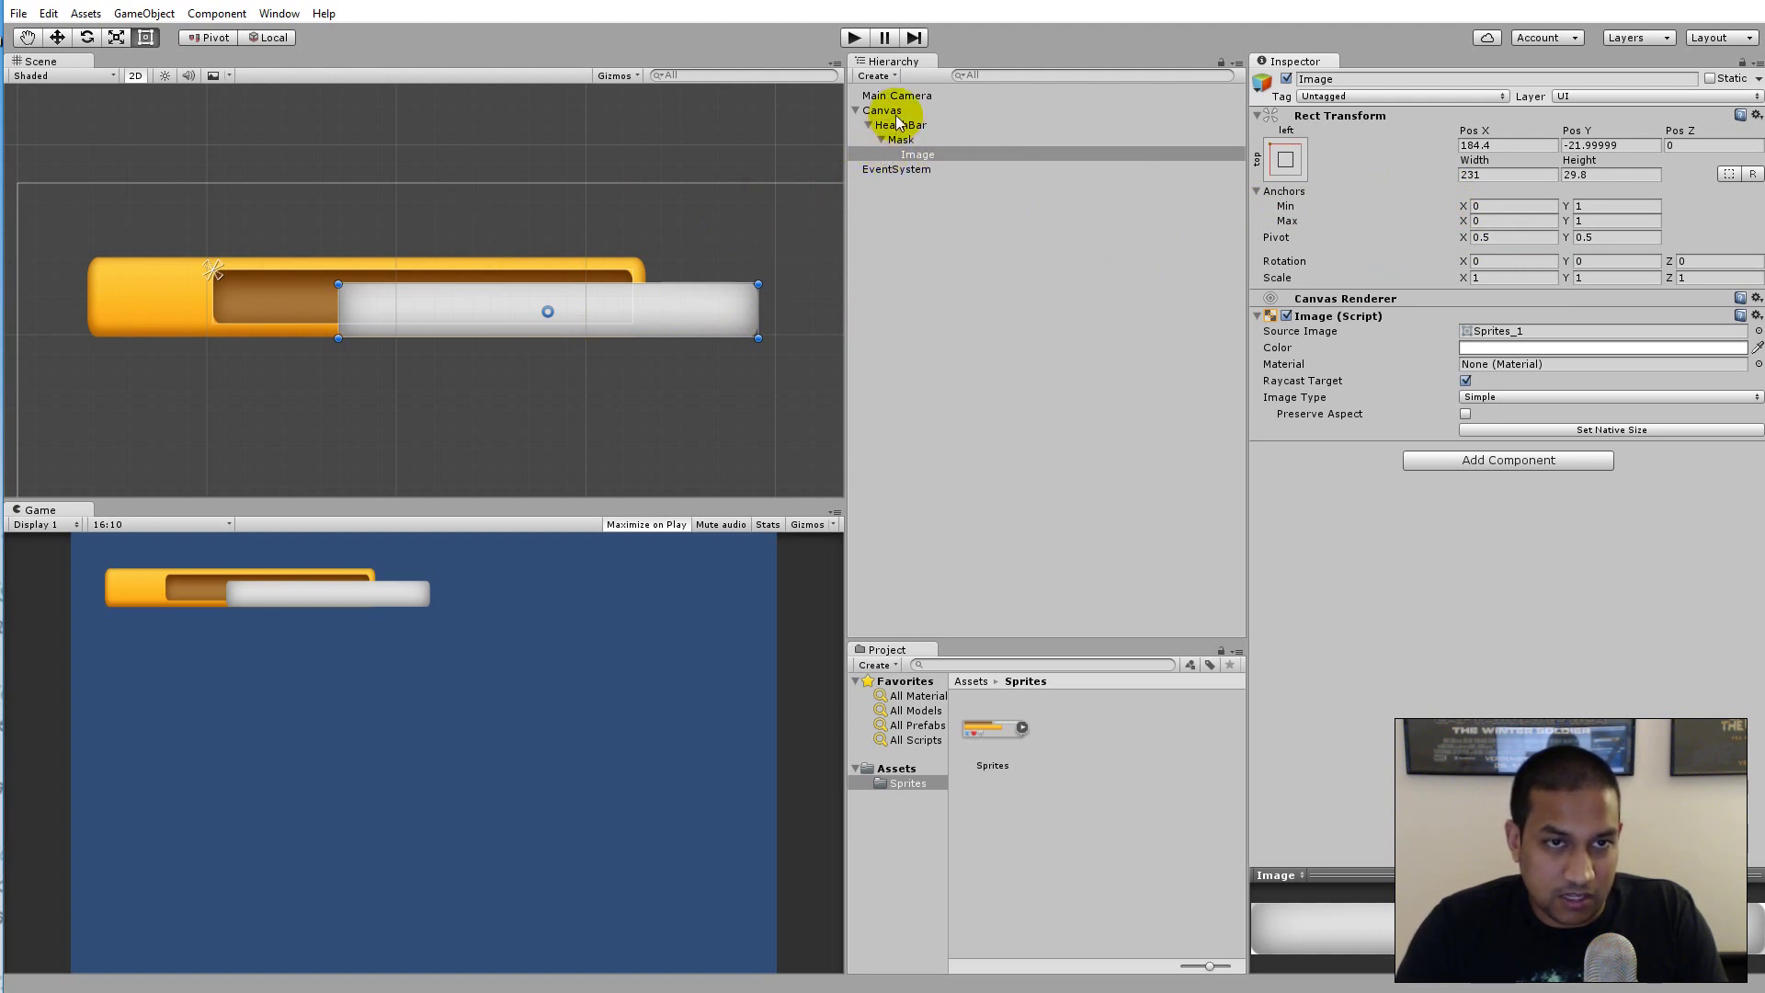
Move Image back over the Mask slot so it covers it exactly, at about Pos X 115.5 and Pos Y -14.9.
{"action": "left_click_drag", "start_coordinate": [708, 307], "coordinate": [580, 291]}
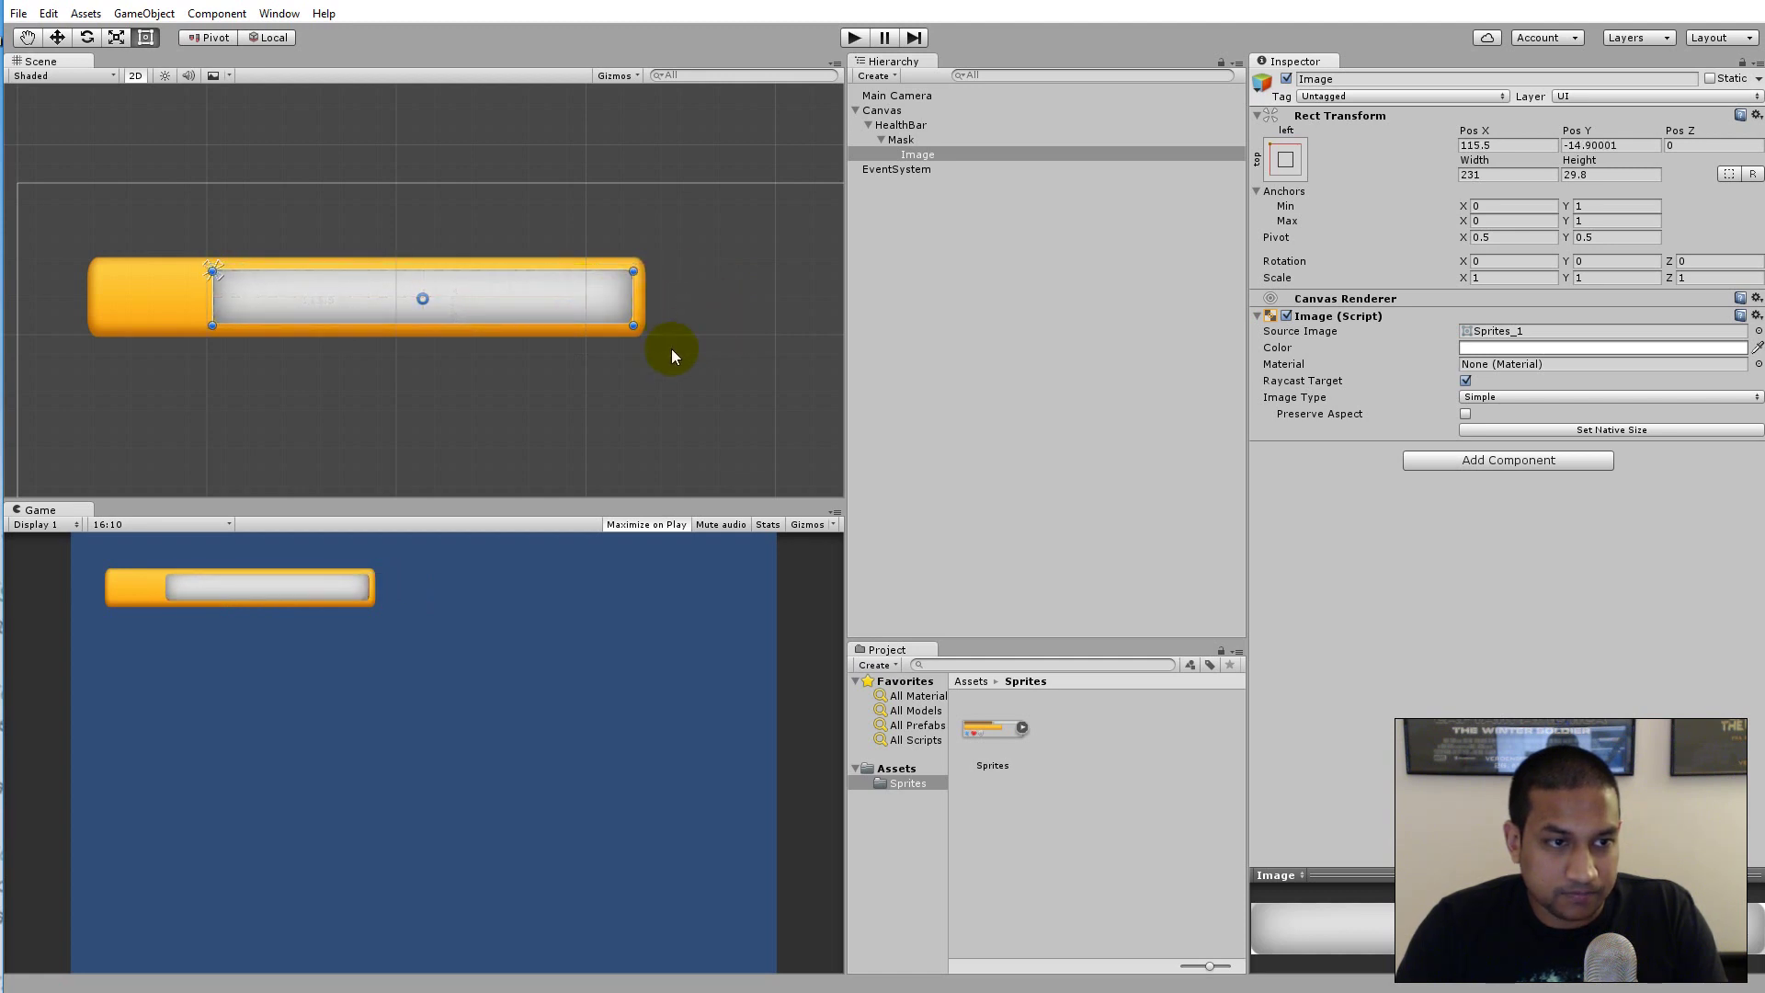
{"action": "scroll", "coordinate": [623, 416], "scroll_direction": "up", "scroll_amount": 4}
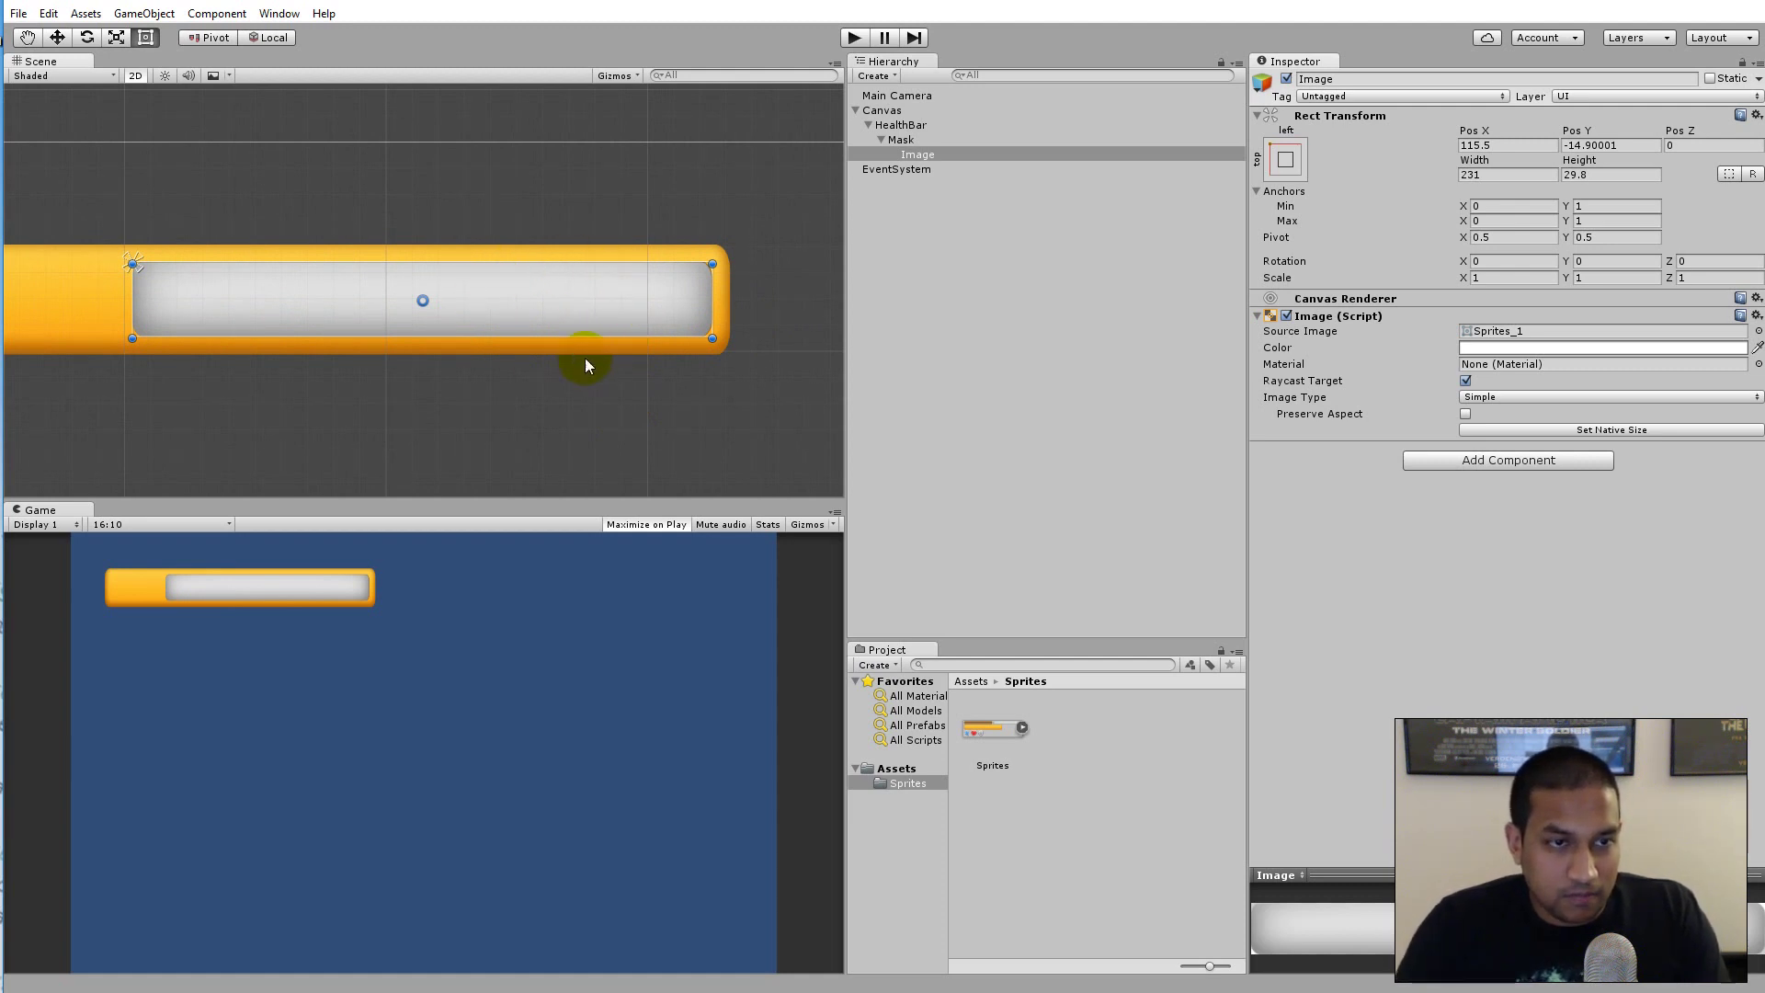
{"action": "mouse_move", "coordinate": [614, 307]}
{"action": "left_mouse_down"}
{"action": "mouse_move", "coordinate": [522, 296]}
{"action": "mouse_move", "coordinate": [559, 274]}
{"action": "mouse_move", "coordinate": [642, 339]}
{"action": "mouse_move", "coordinate": [568, 322]}
{"action": "mouse_move", "coordinate": [634, 304]}
{"action": "mouse_move", "coordinate": [616, 303]}
{"action": "left_mouse_up"}
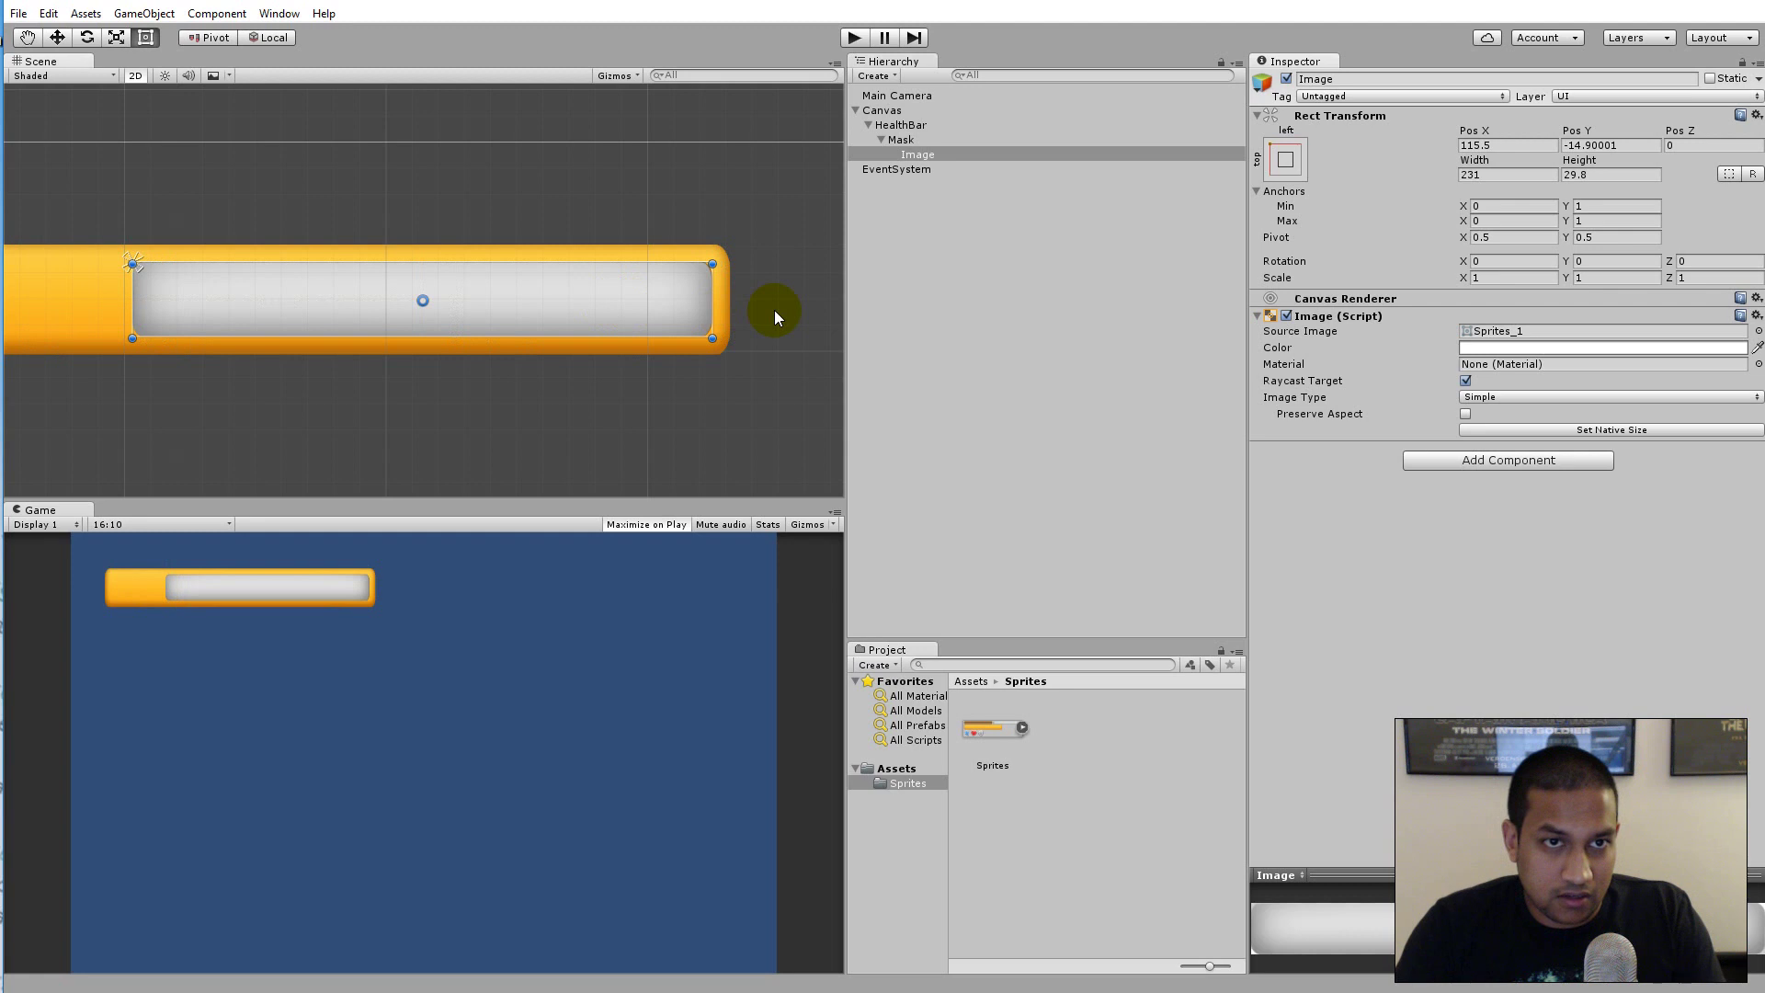
Add a Mask component to the Mask object.
{"action": "left_click", "coordinate": [900, 139]}
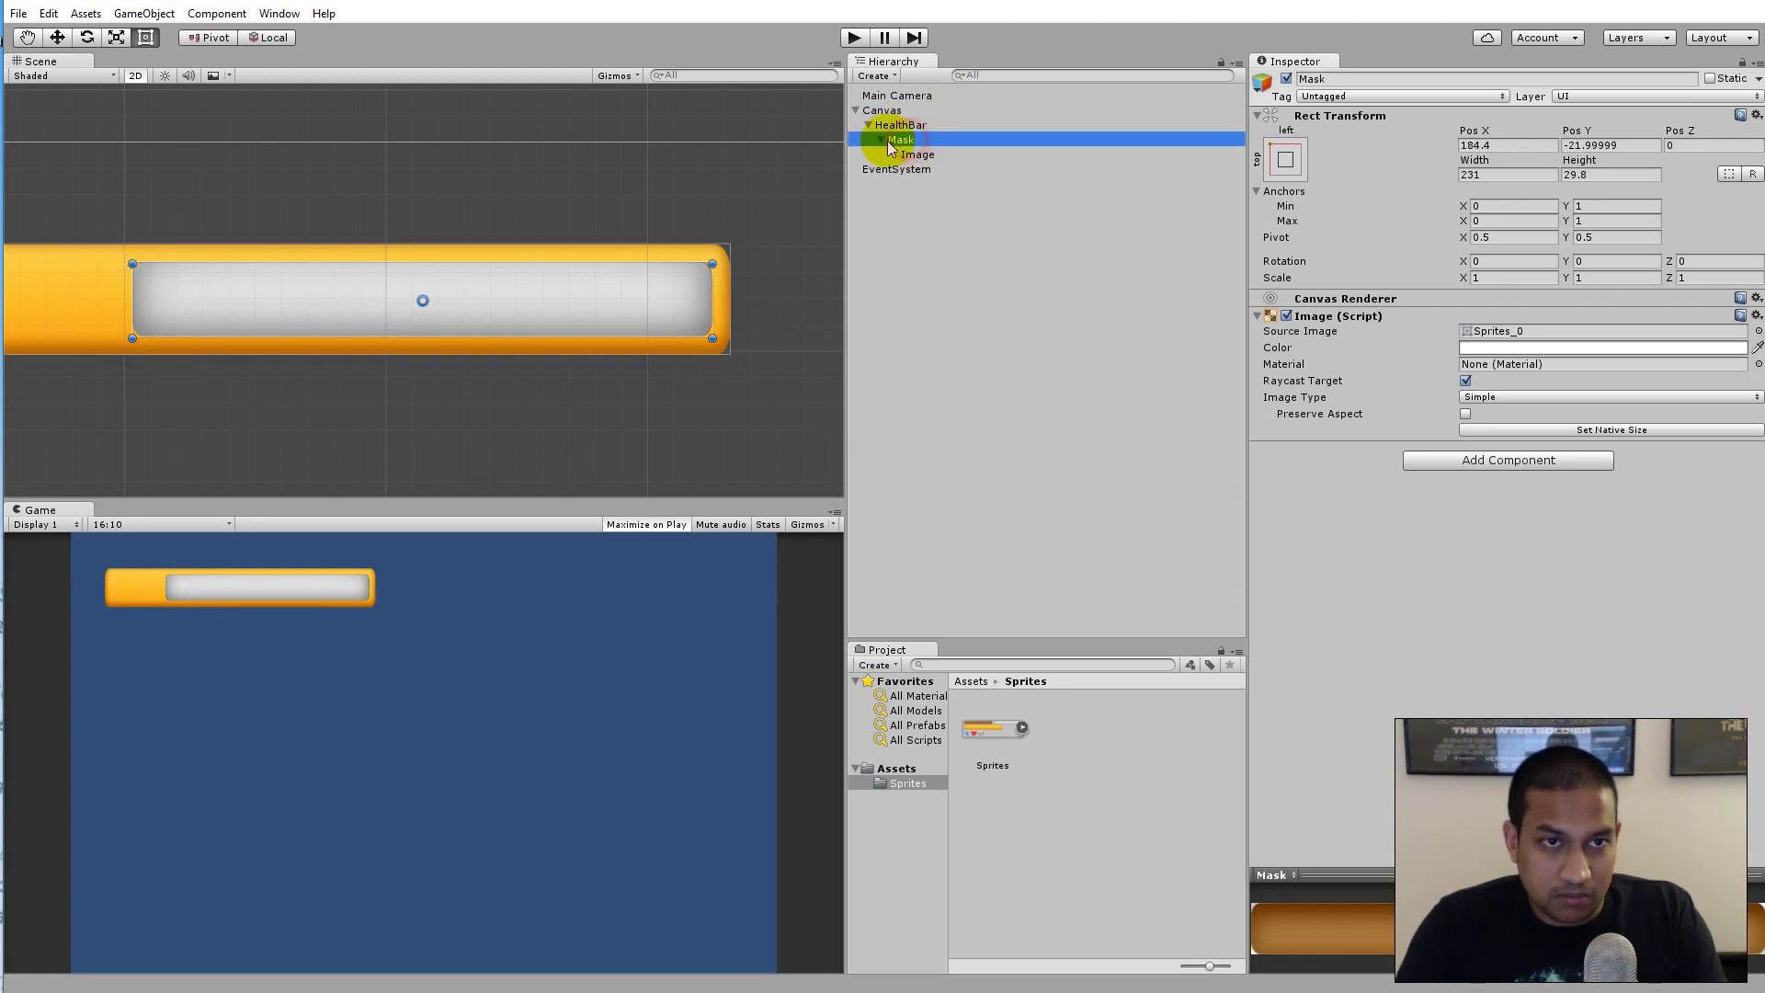
{"action": "left_click", "coordinate": [1503, 460]}
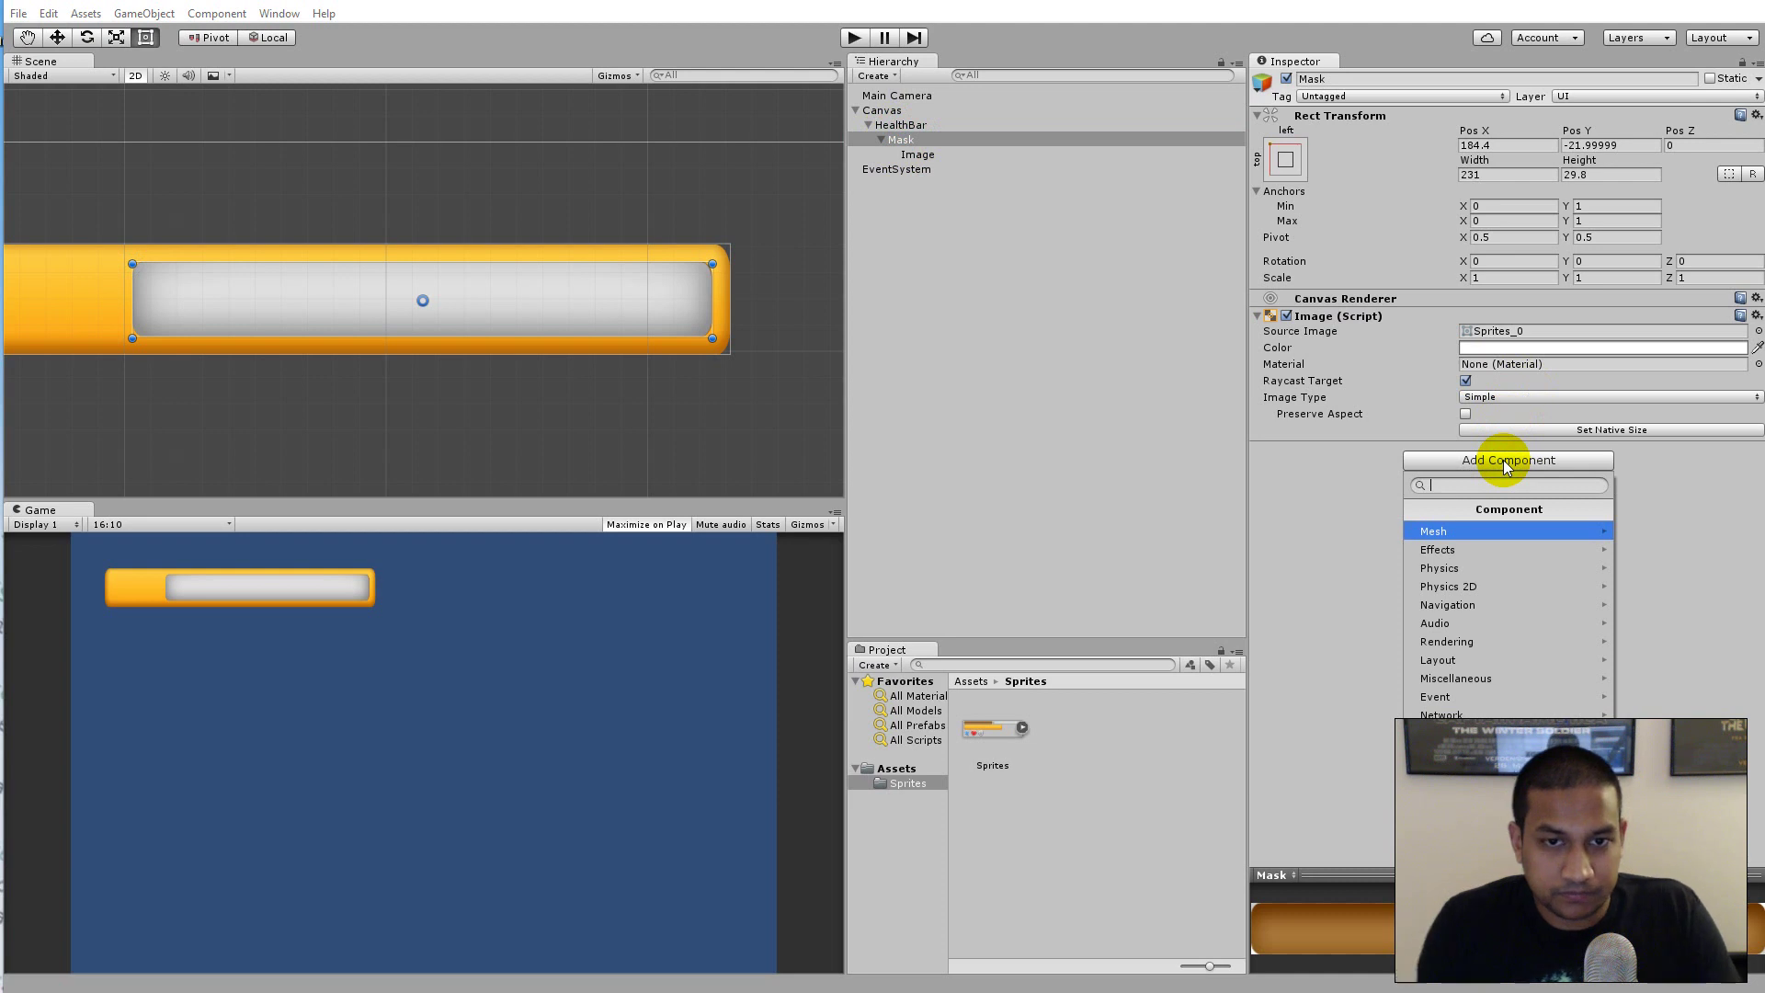
{"action": "type", "text": "mask"}
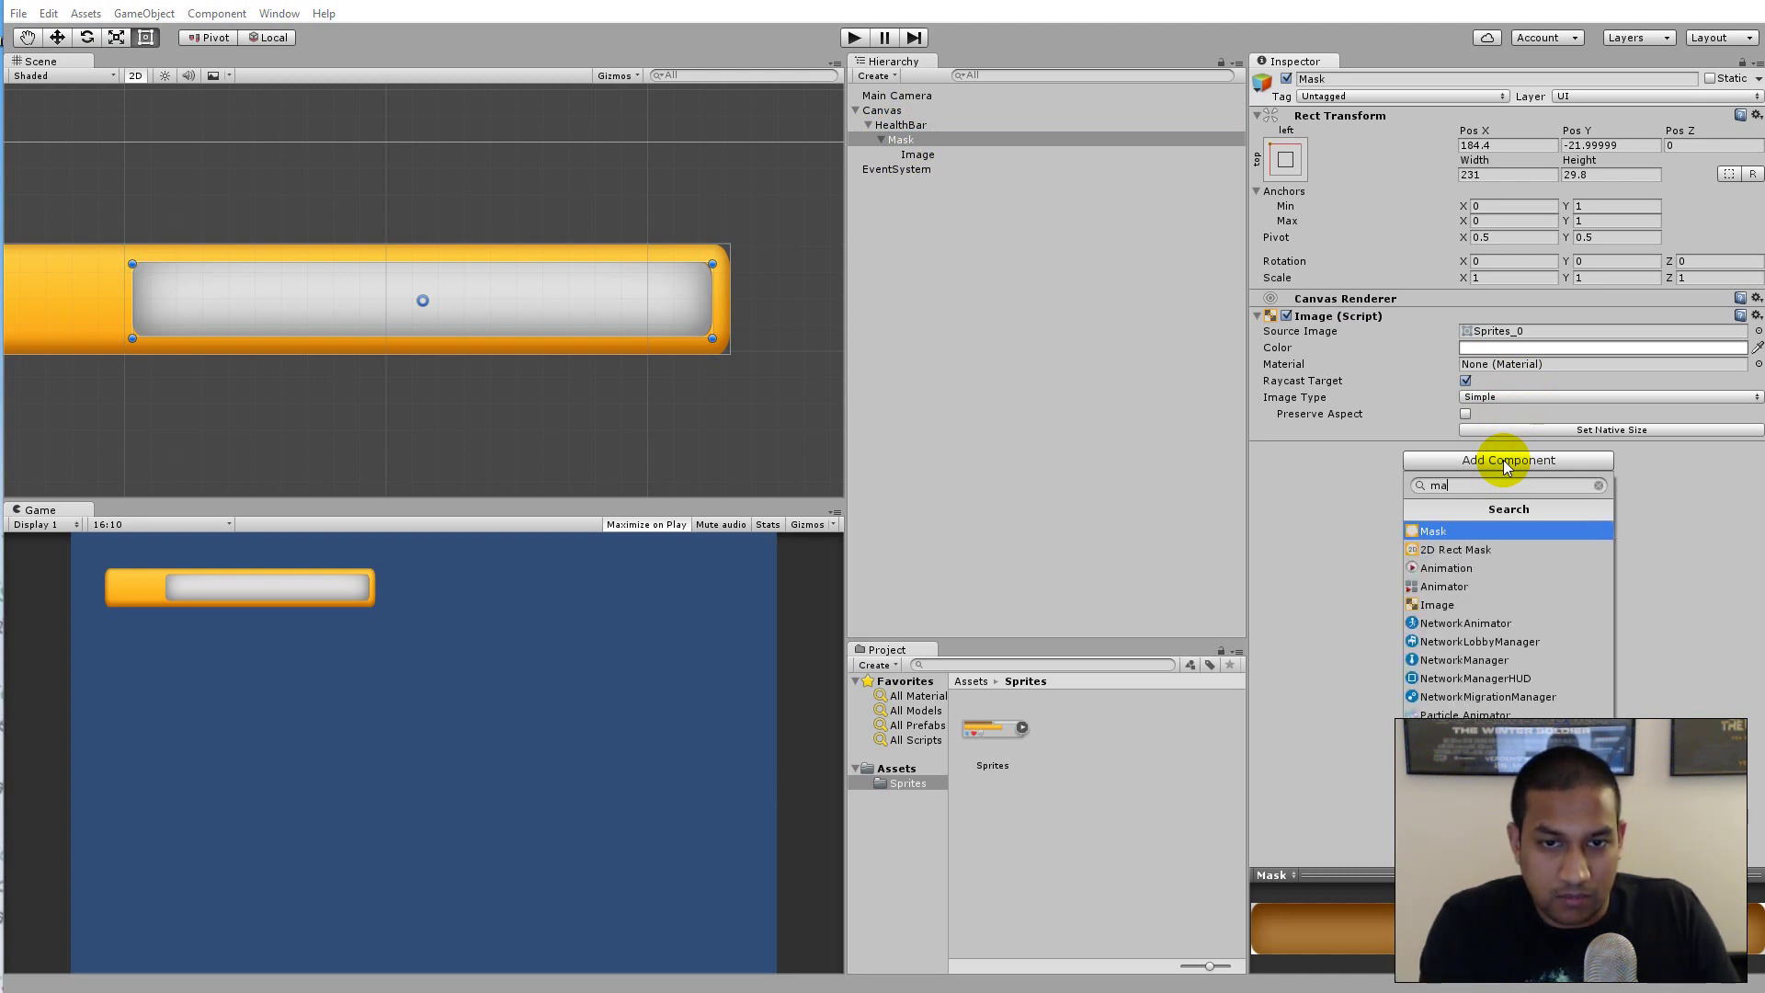
{"action": "left_click", "coordinate": [1458, 531]}
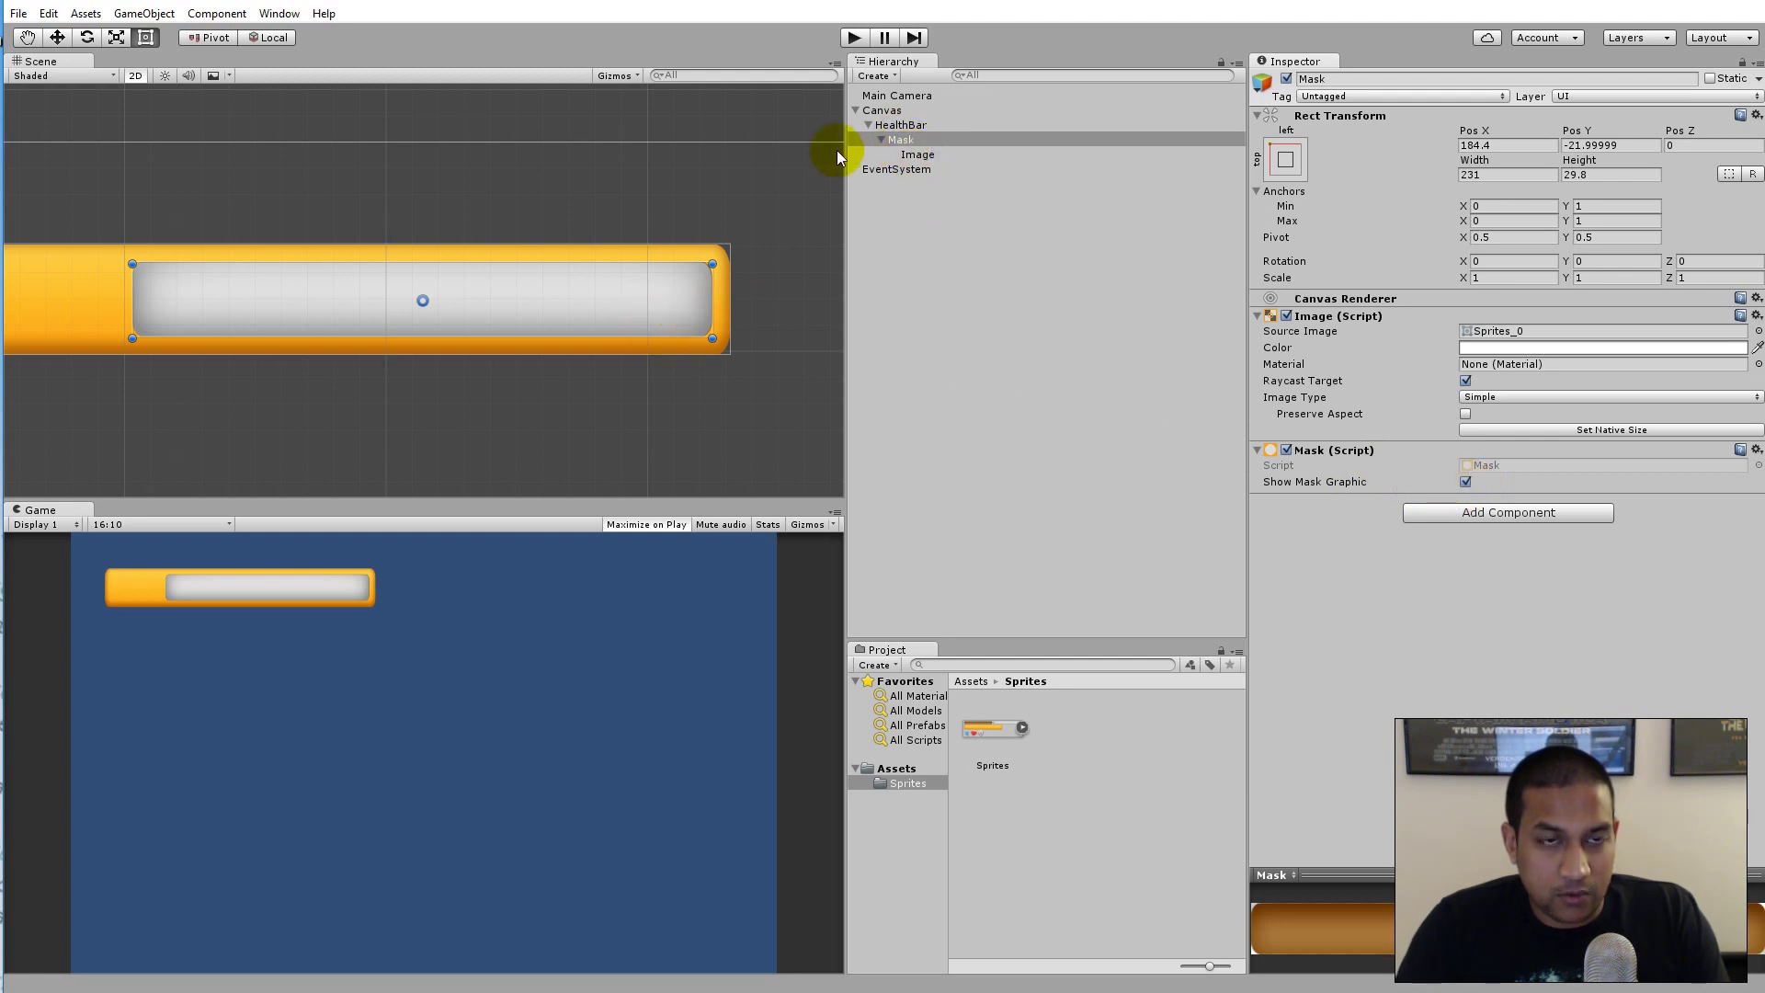
Slide Image horizontally out of the Mask slot to test the clipping, and return it to cover the slot.
{"action": "left_click", "coordinate": [922, 156]}
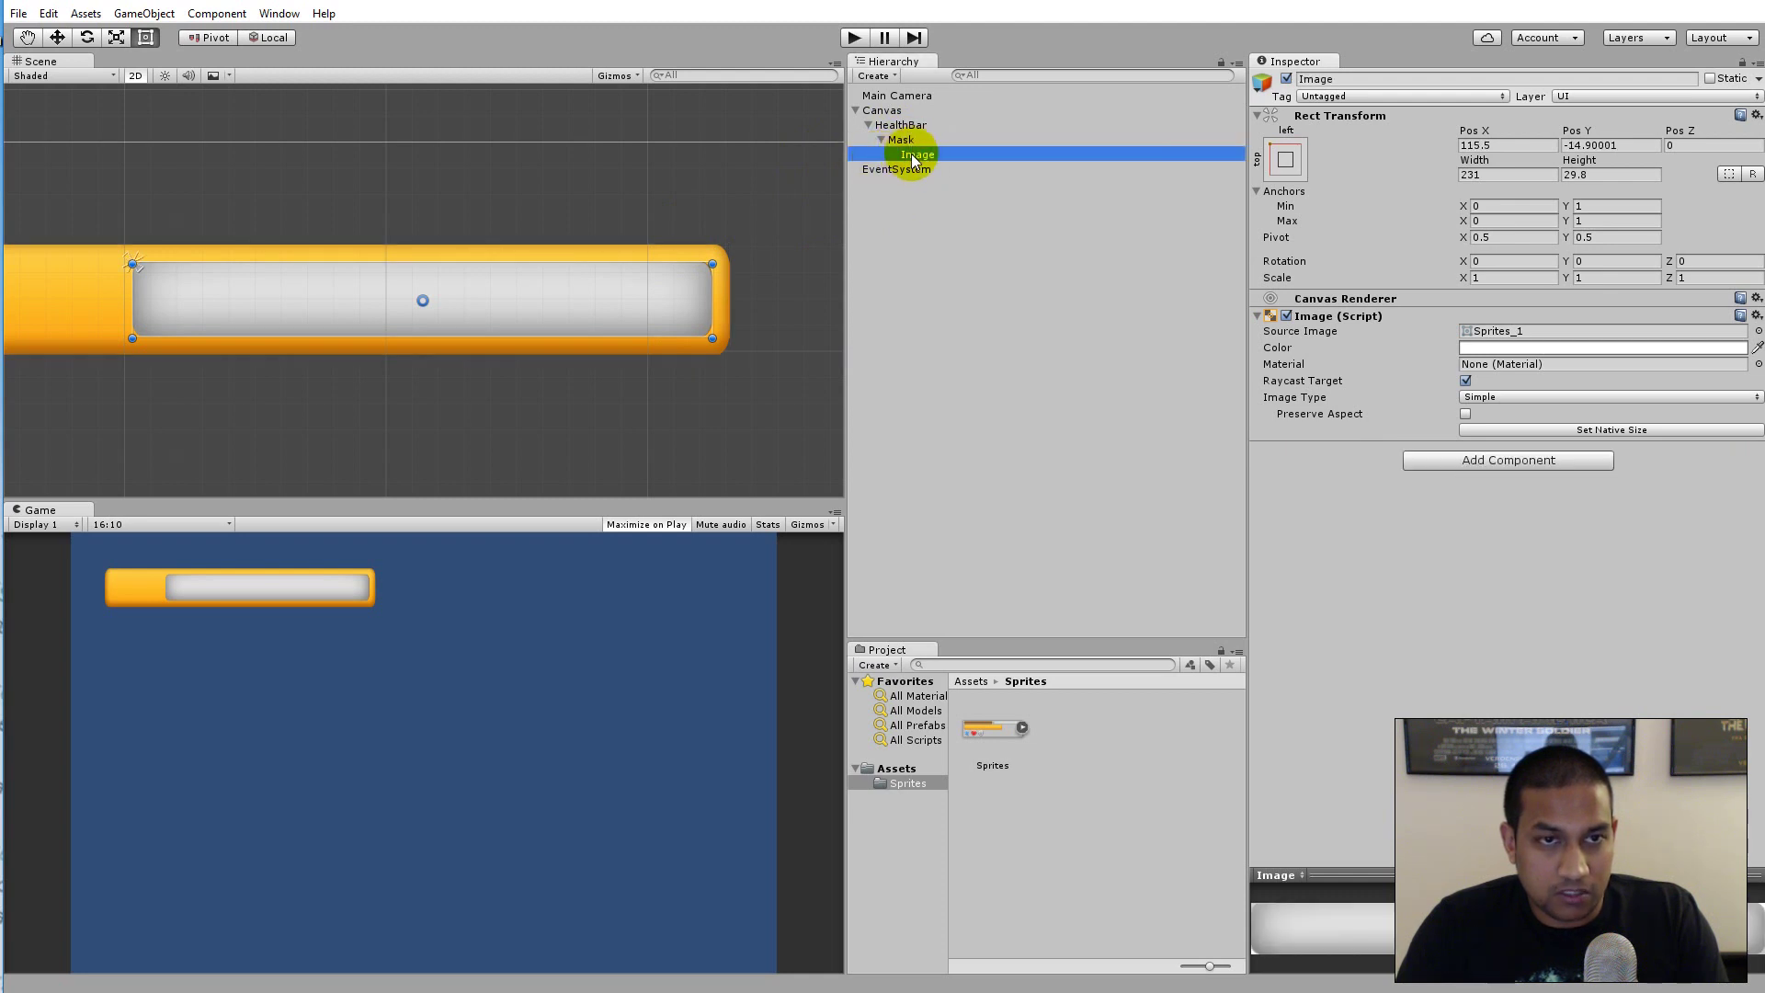
{"action": "mouse_move", "coordinate": [603, 292]}
{"action": "left_mouse_down"}
{"action": "mouse_move", "coordinate": [515, 290]}
{"action": "mouse_move", "coordinate": [883, 284]}
{"action": "mouse_move", "coordinate": [662, 269]}
{"action": "mouse_move", "coordinate": [642, 209]}
{"action": "mouse_move", "coordinate": [639, 365]}
{"action": "mouse_move", "coordinate": [638, 230]}
{"action": "mouse_move", "coordinate": [556, 300]}
{"action": "mouse_move", "coordinate": [726, 235]}
{"action": "mouse_move", "coordinate": [415, 306]}
{"action": "mouse_move", "coordinate": [717, 248]}
{"action": "mouse_move", "coordinate": [610, 272]}
{"action": "mouse_move", "coordinate": [695, 291]}
{"action": "mouse_move", "coordinate": [310, 284]}
{"action": "mouse_move", "coordinate": [652, 307]}
{"action": "mouse_move", "coordinate": [692, 293]}
{"action": "left_mouse_up"}
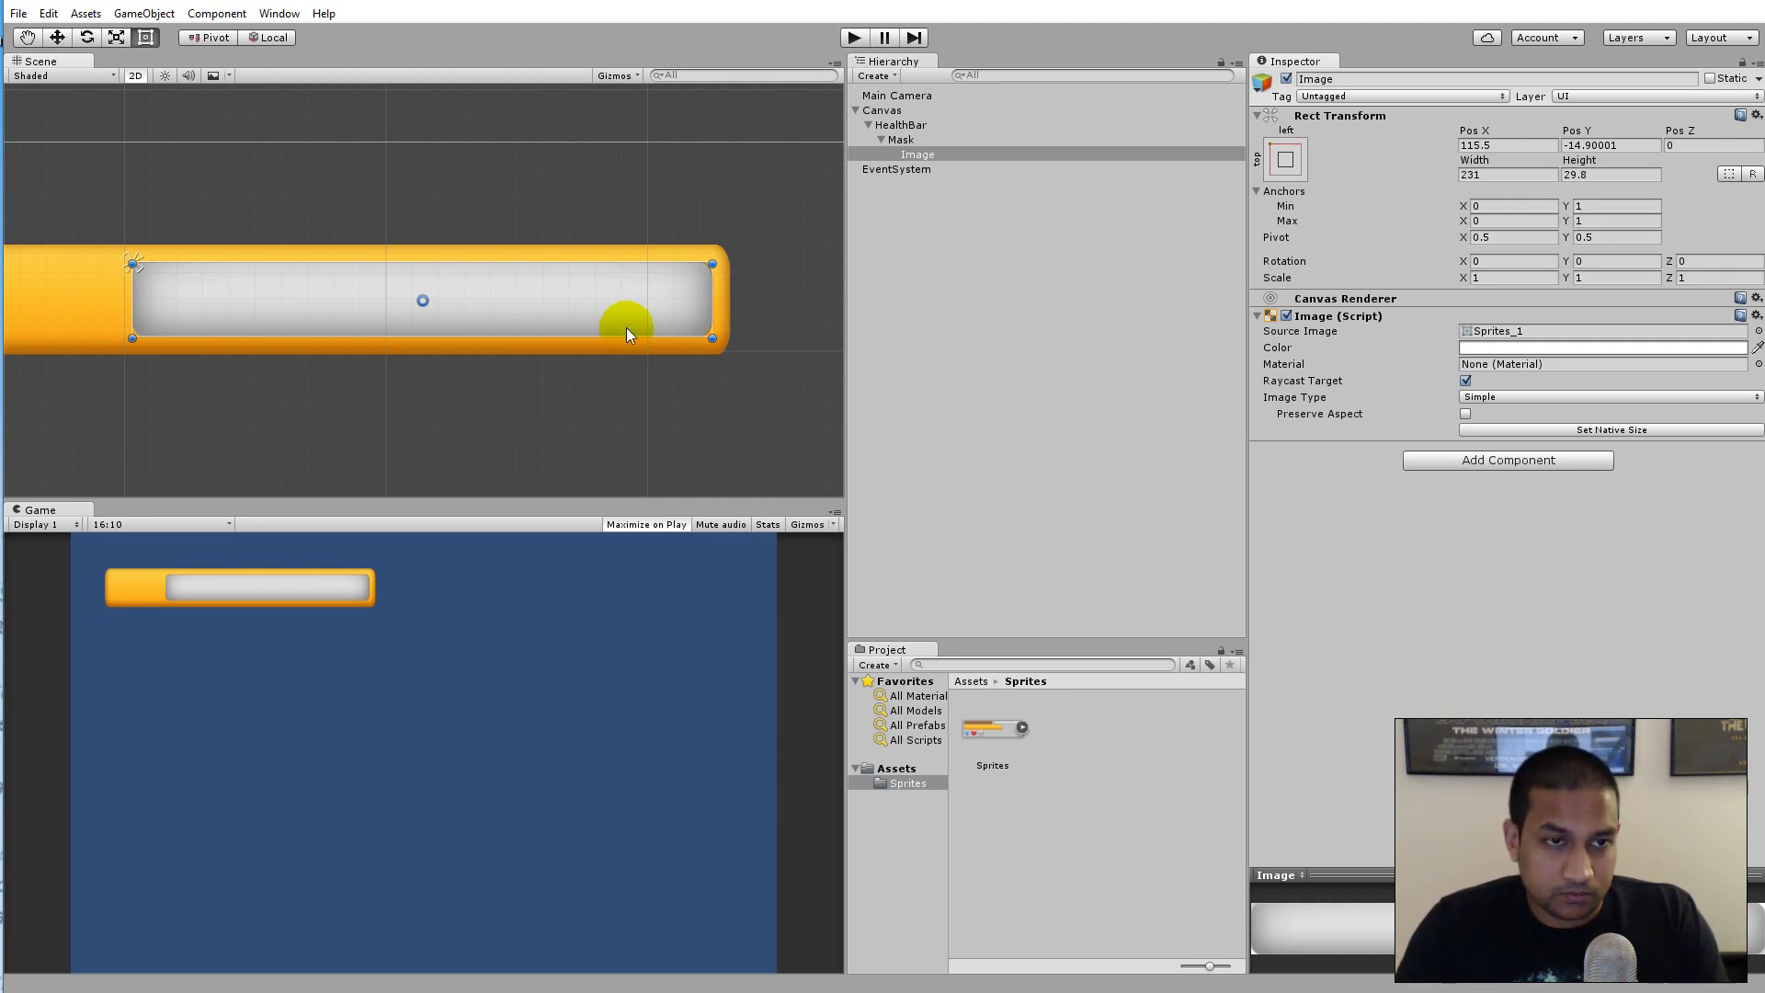
{"action": "left_click_drag", "start_coordinate": [658, 301], "coordinate": [582, 301]}
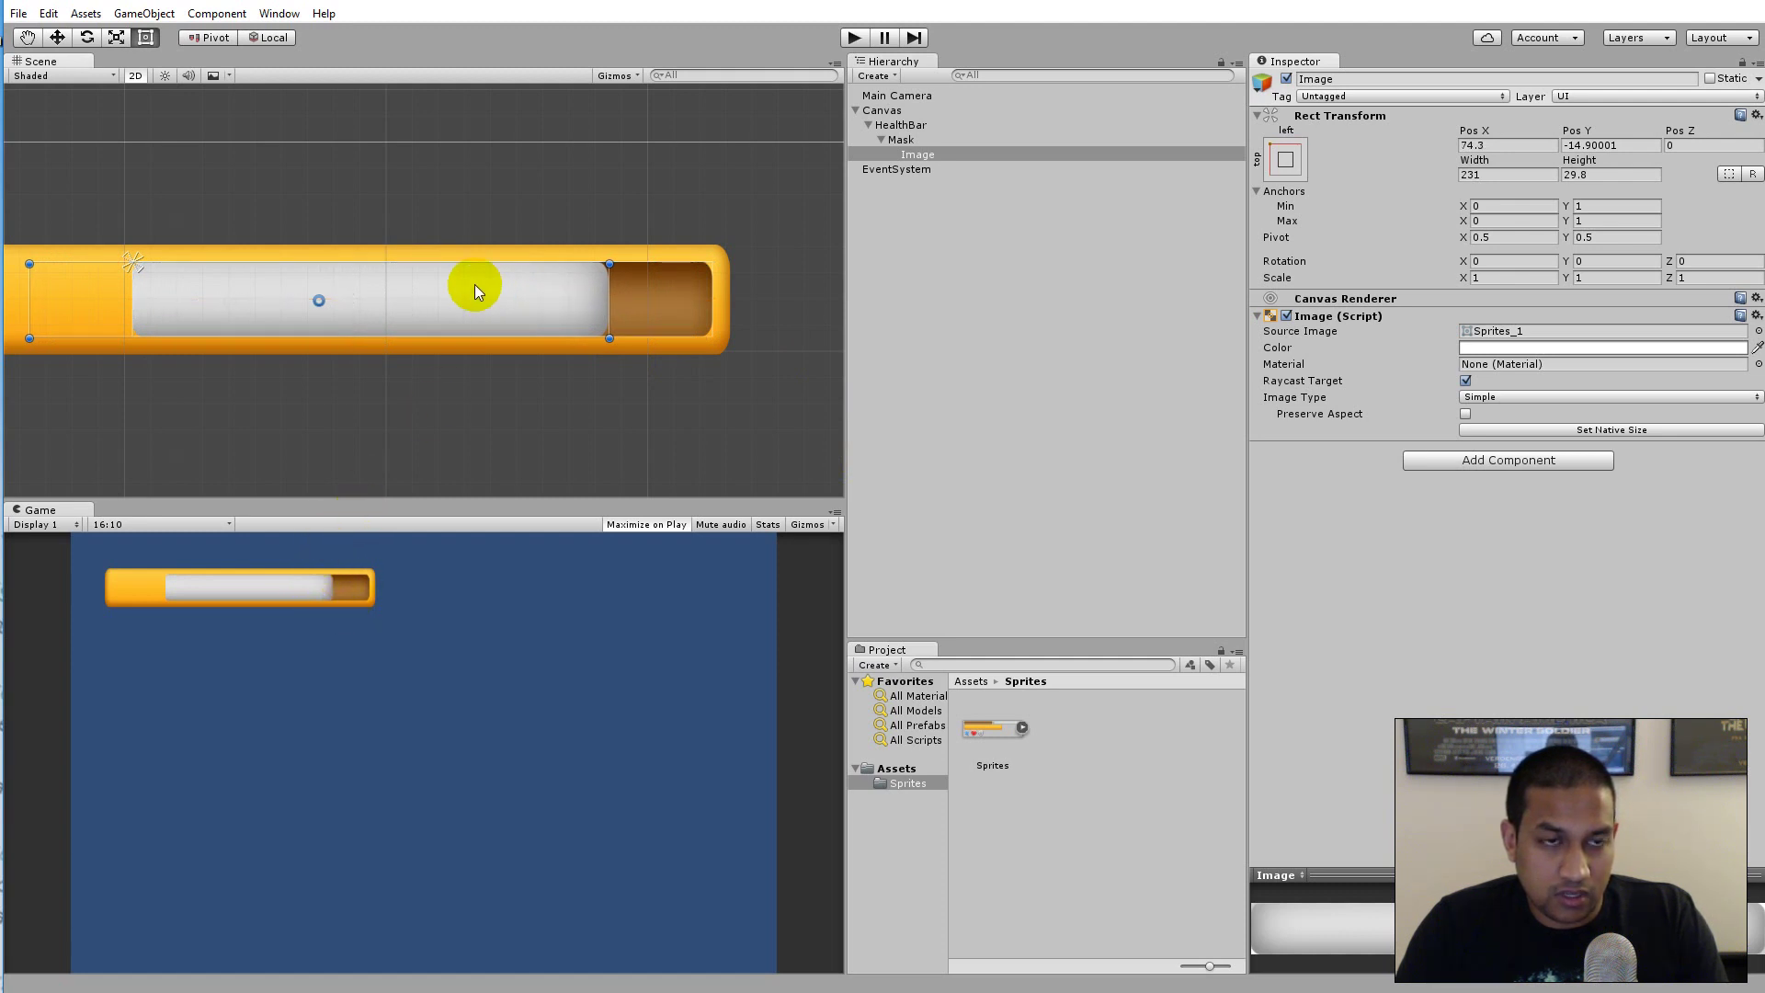
{"action": "left_click_drag", "start_coordinate": [474, 284], "coordinate": [596, 289]}
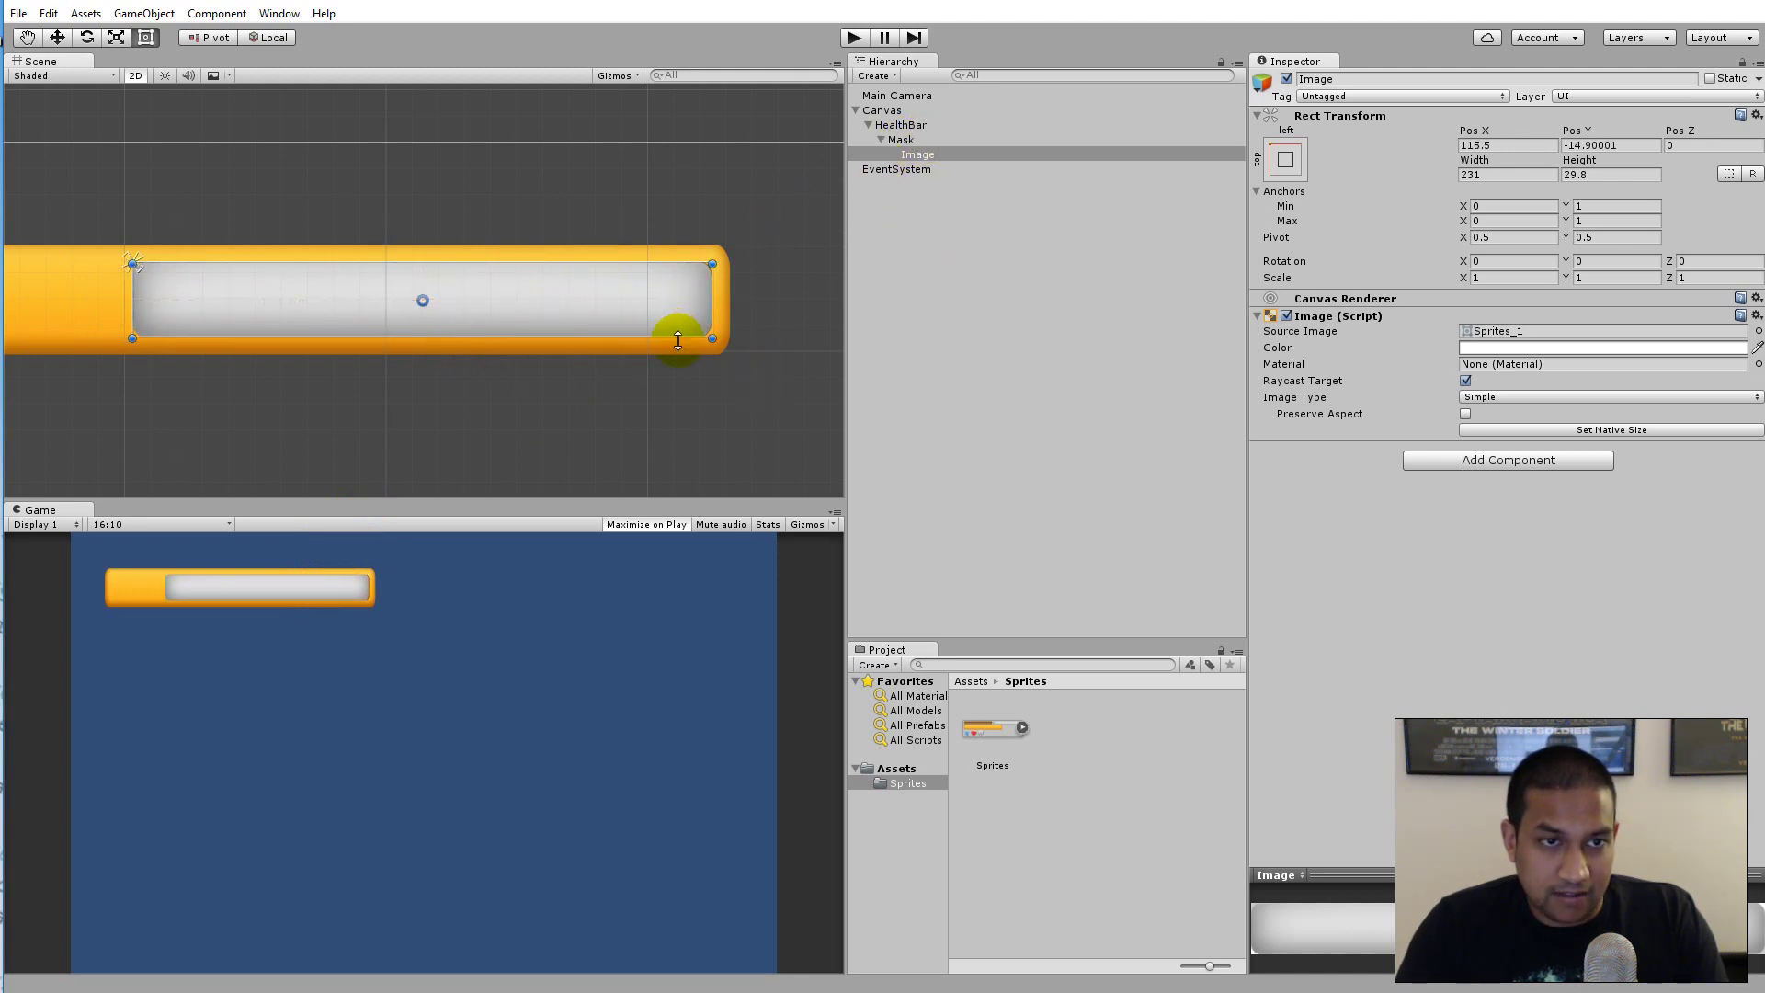
{"action": "mouse_move", "coordinate": [573, 306]}
{"action": "left_mouse_down"}
{"action": "mouse_move", "coordinate": [592, 305]}
{"action": "mouse_move", "coordinate": [572, 306]}
{"action": "mouse_move", "coordinate": [567, 342]}
{"action": "mouse_move", "coordinate": [577, 294]}
{"action": "left_mouse_up"}
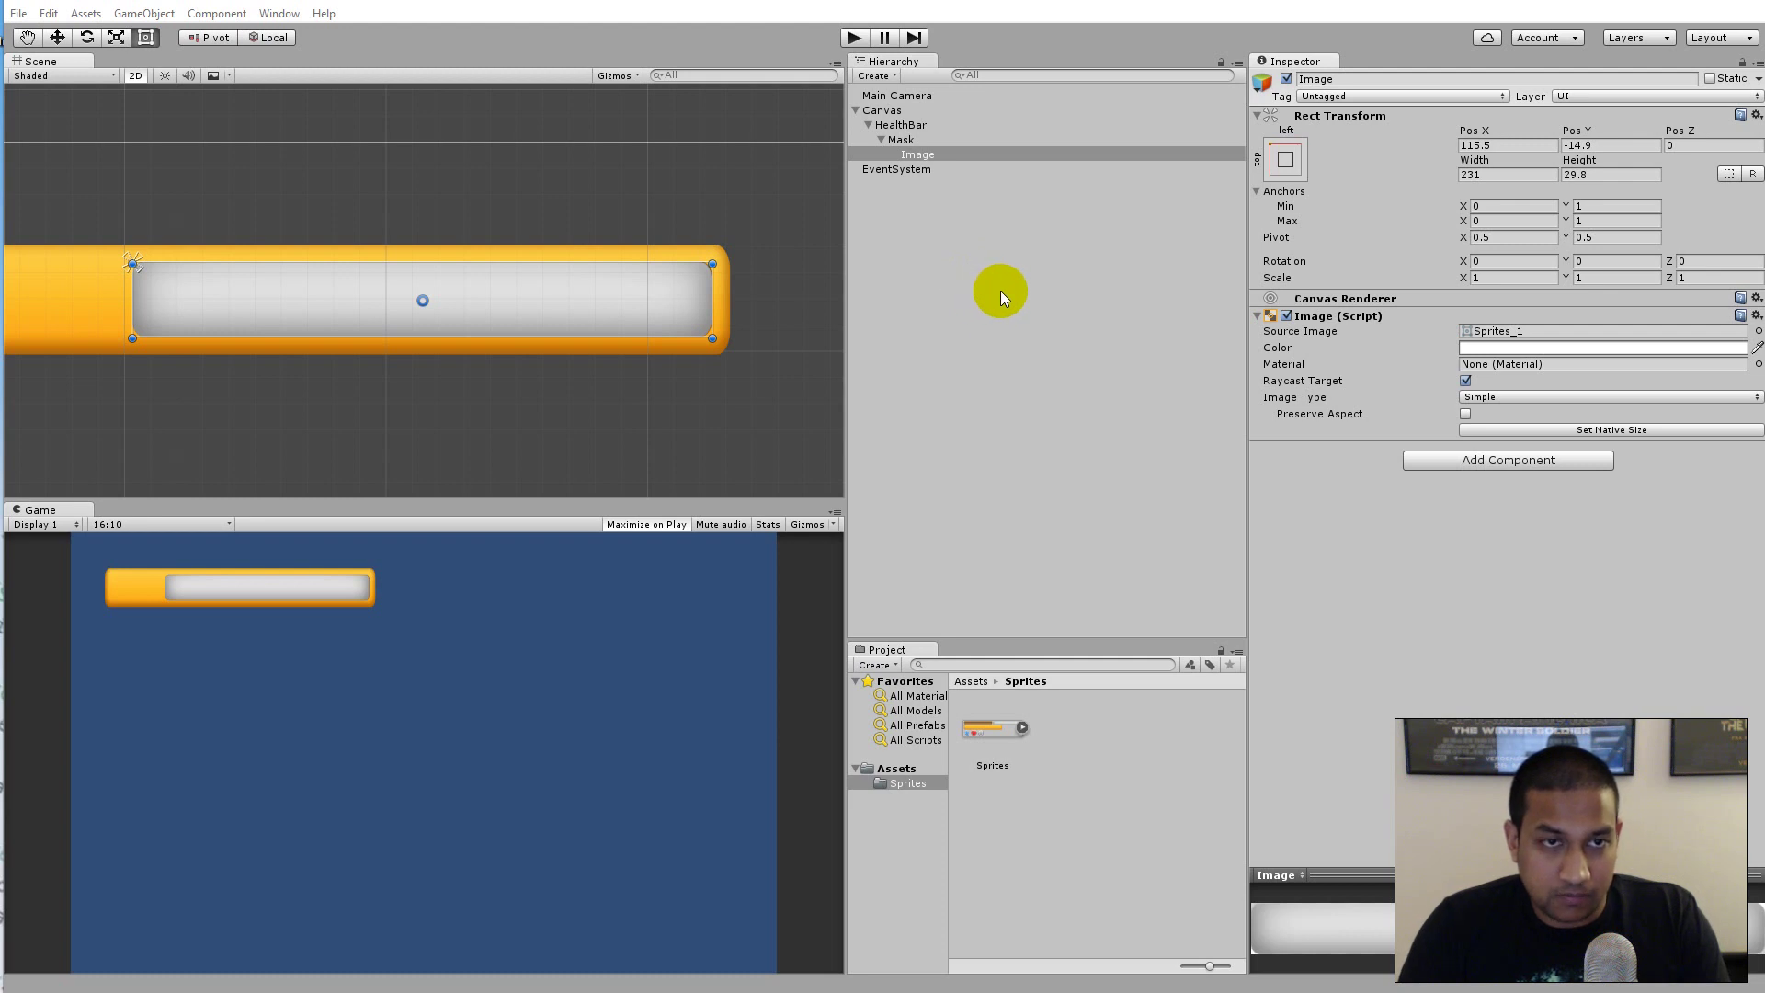
Rename the Image inside Mask as Content.
{"action": "left_click", "coordinate": [923, 156]}
{"action": "left_click", "coordinate": [906, 140]}
{"action": "left_click", "coordinate": [927, 155]}
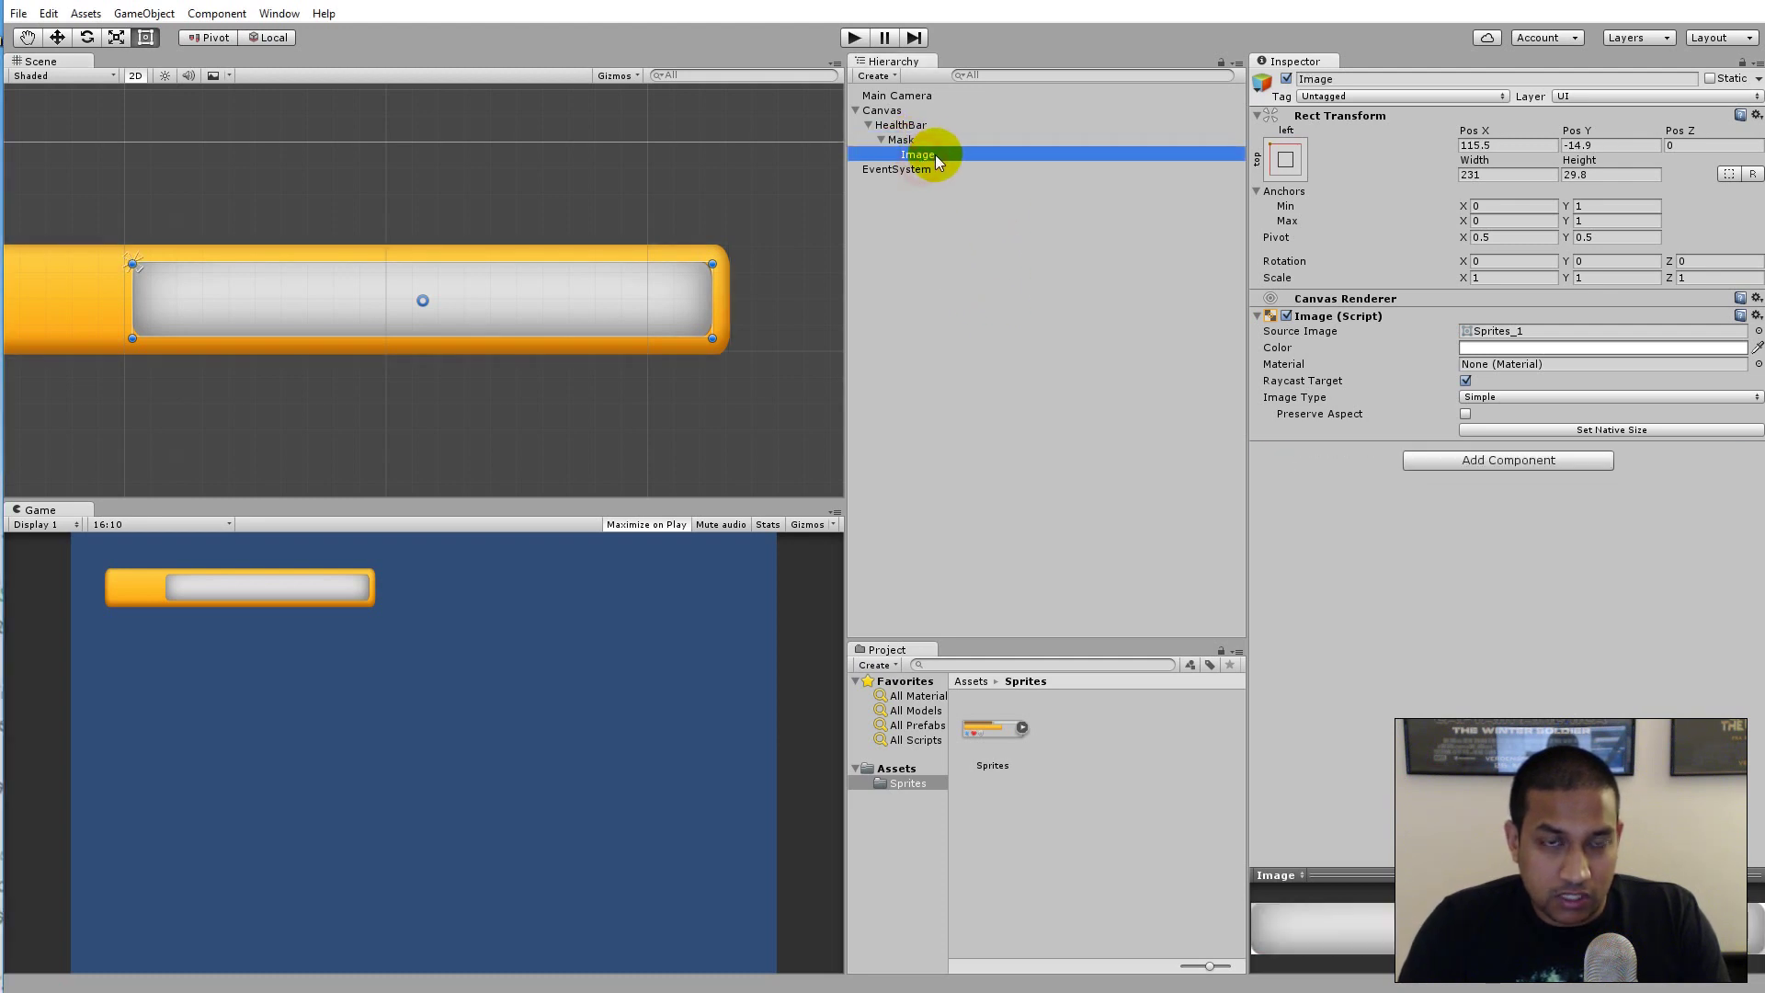
{"action": "left_click", "coordinate": [937, 156]}
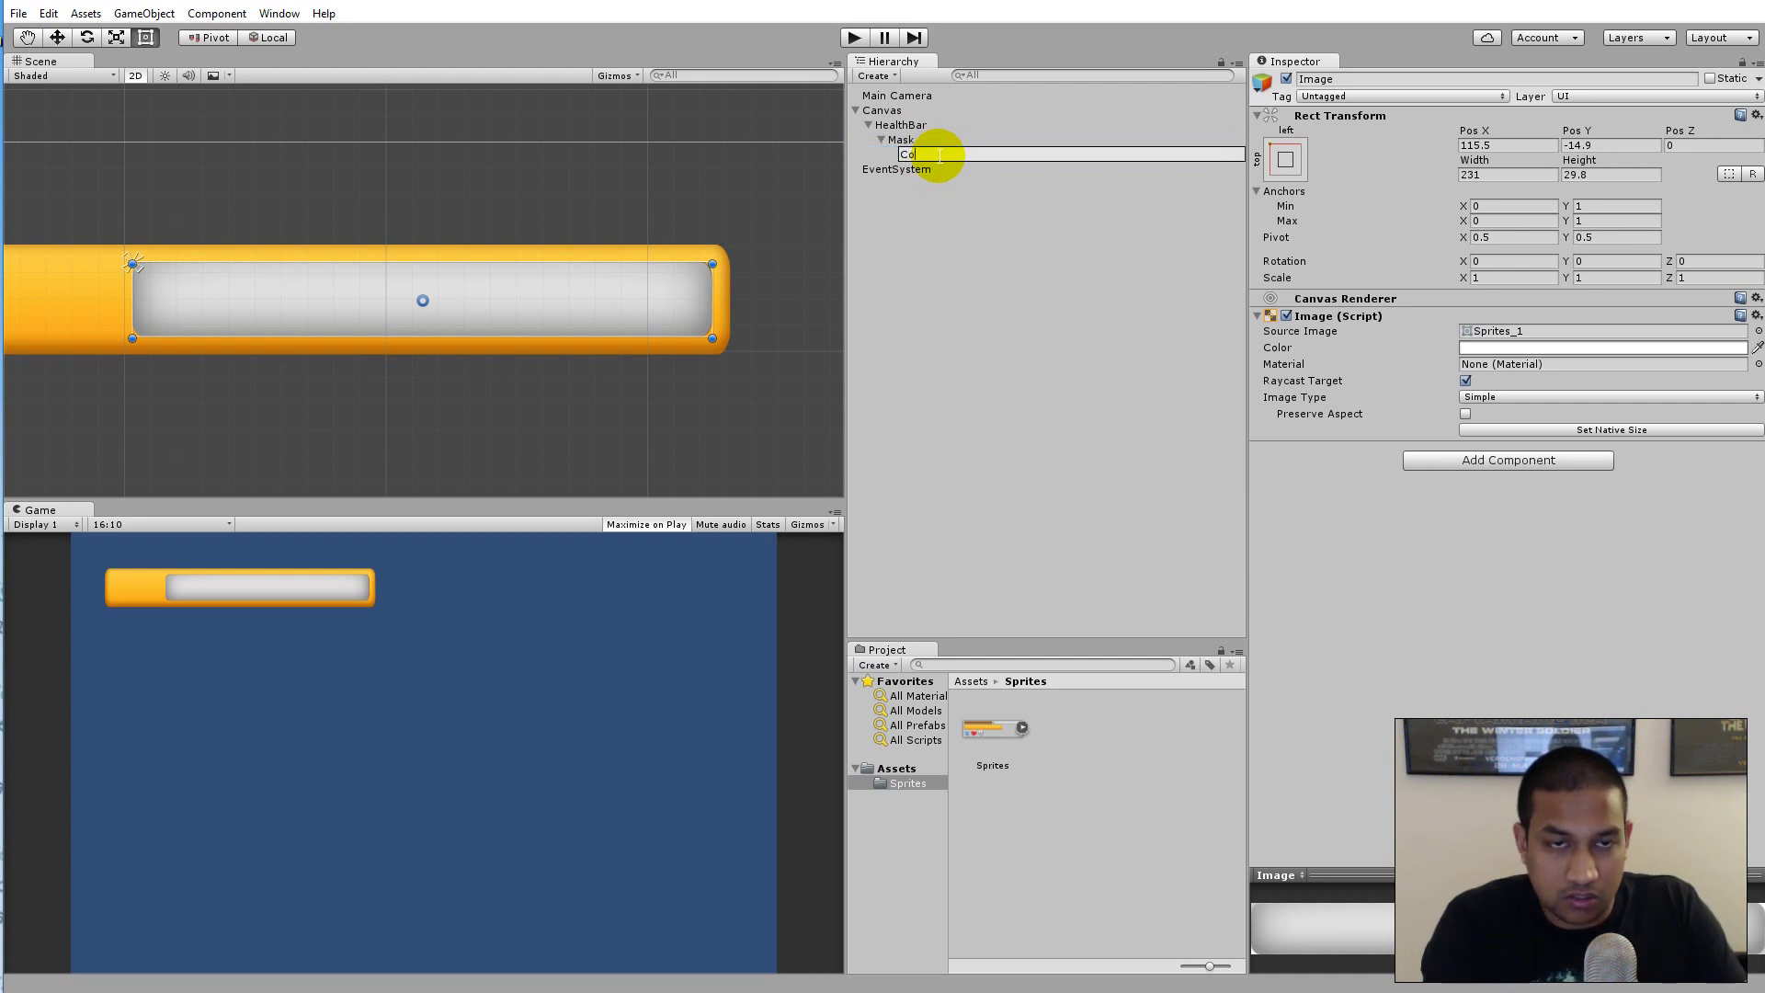
{"action": "type", "text": "Conte"}
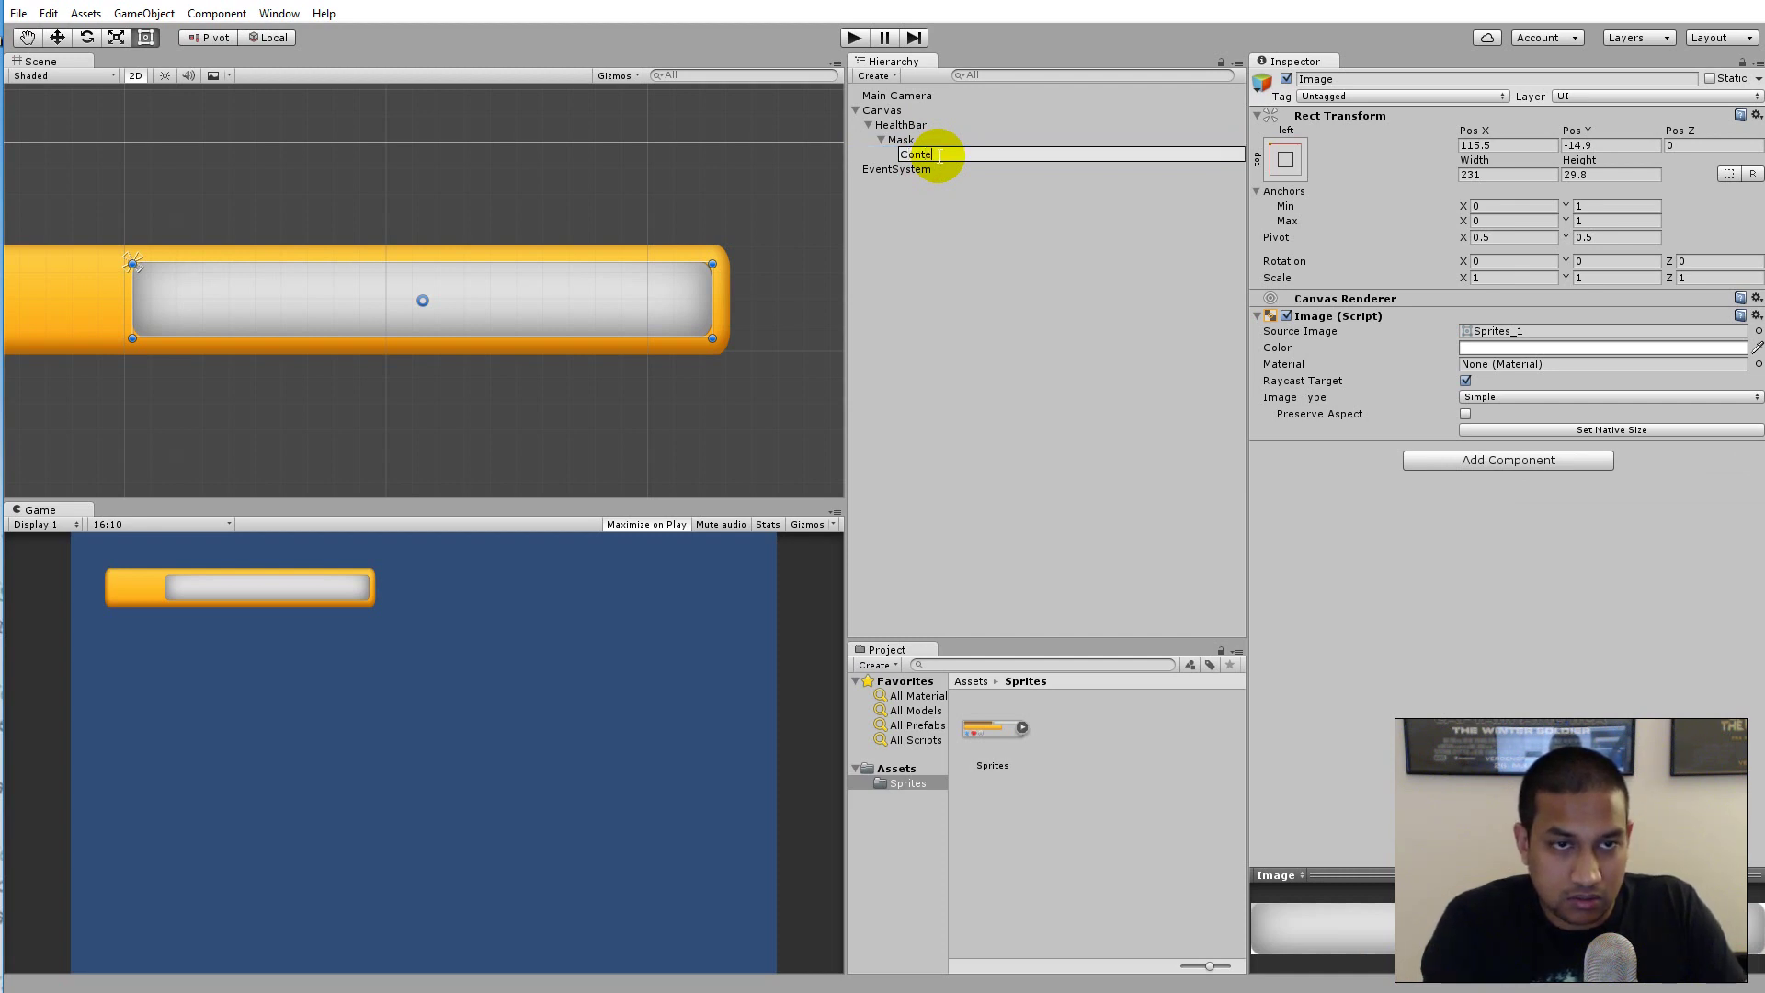
{"action": "type", "text": "nt"}
{"action": "key", "text": "Return"}
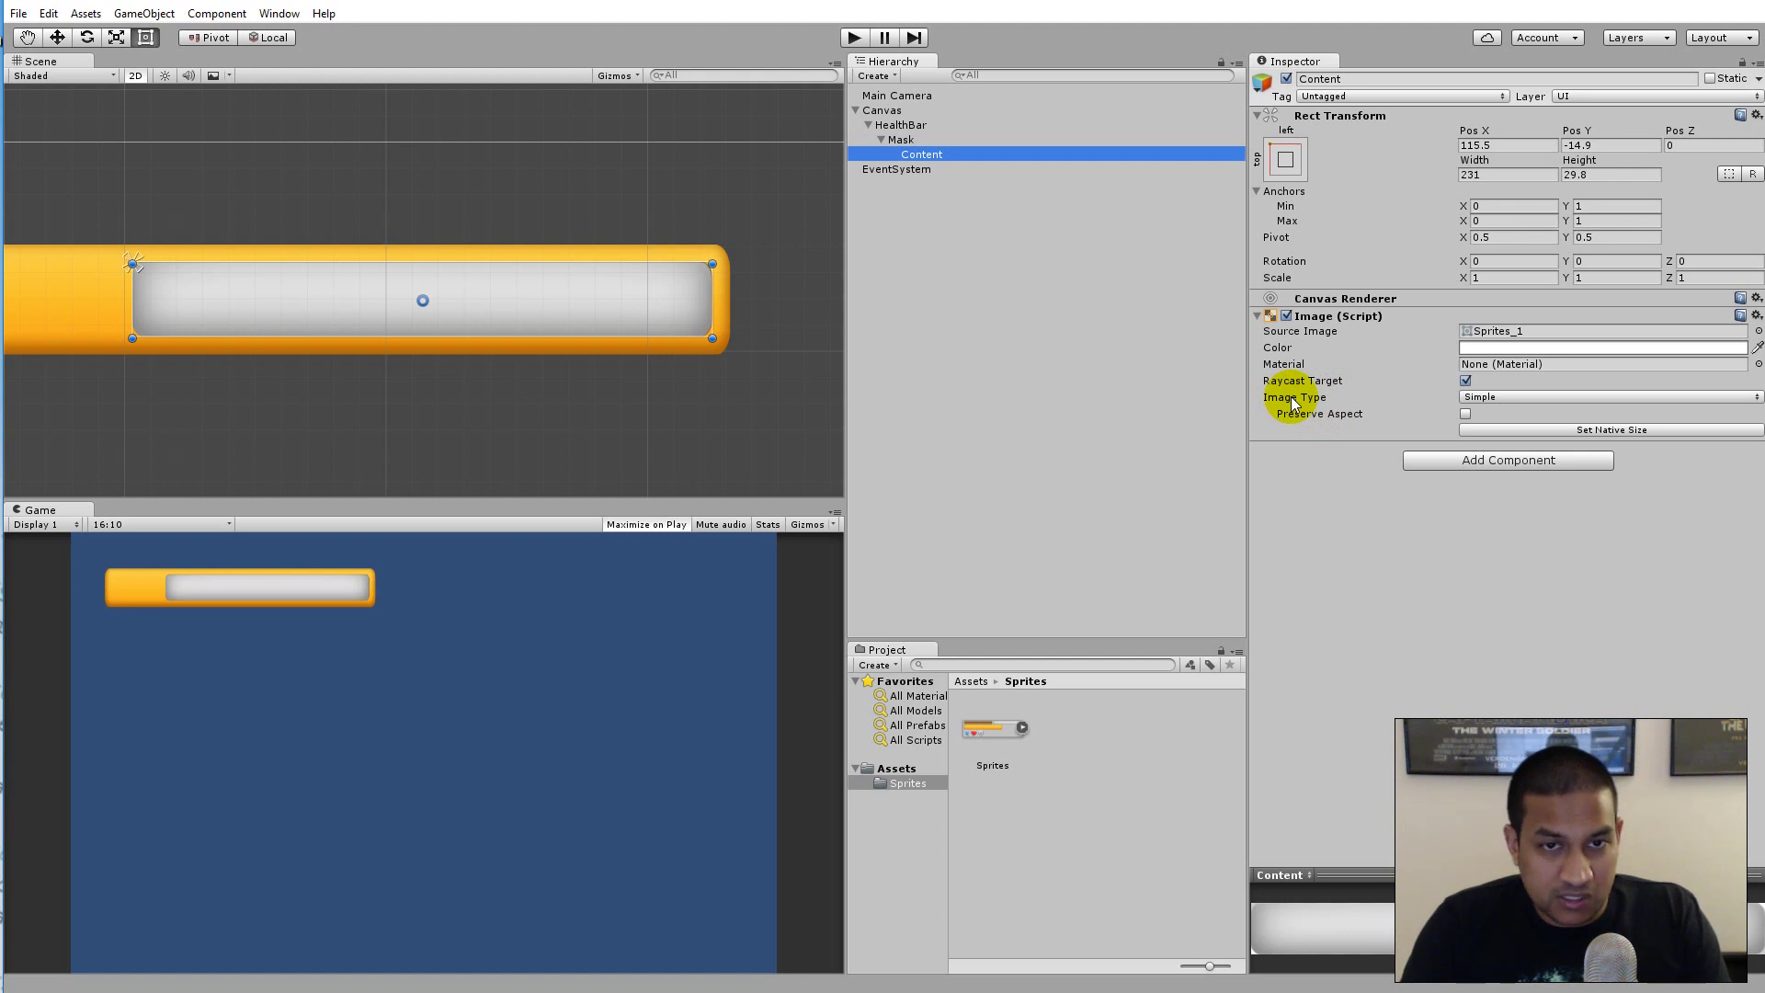
Set Content's image type to Filled with a Horizontal fill method and Left fill origin.
{"action": "left_click", "coordinate": [1512, 396]}
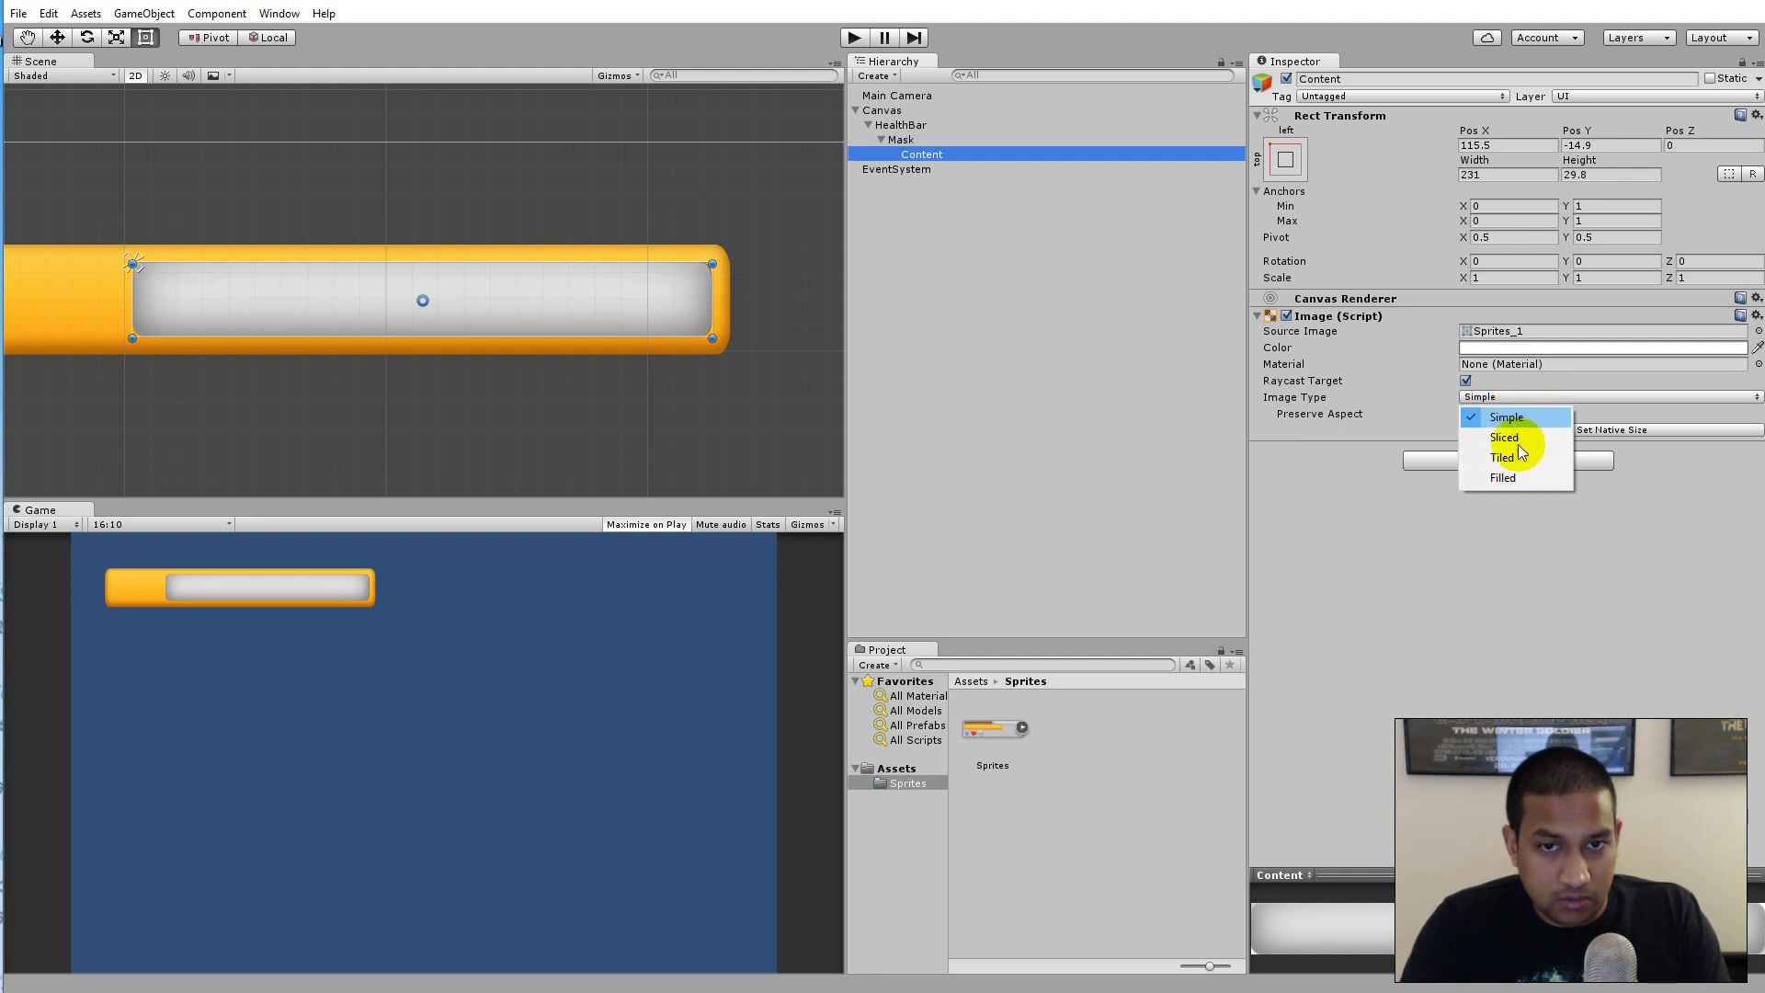
{"action": "left_click", "coordinate": [1518, 477]}
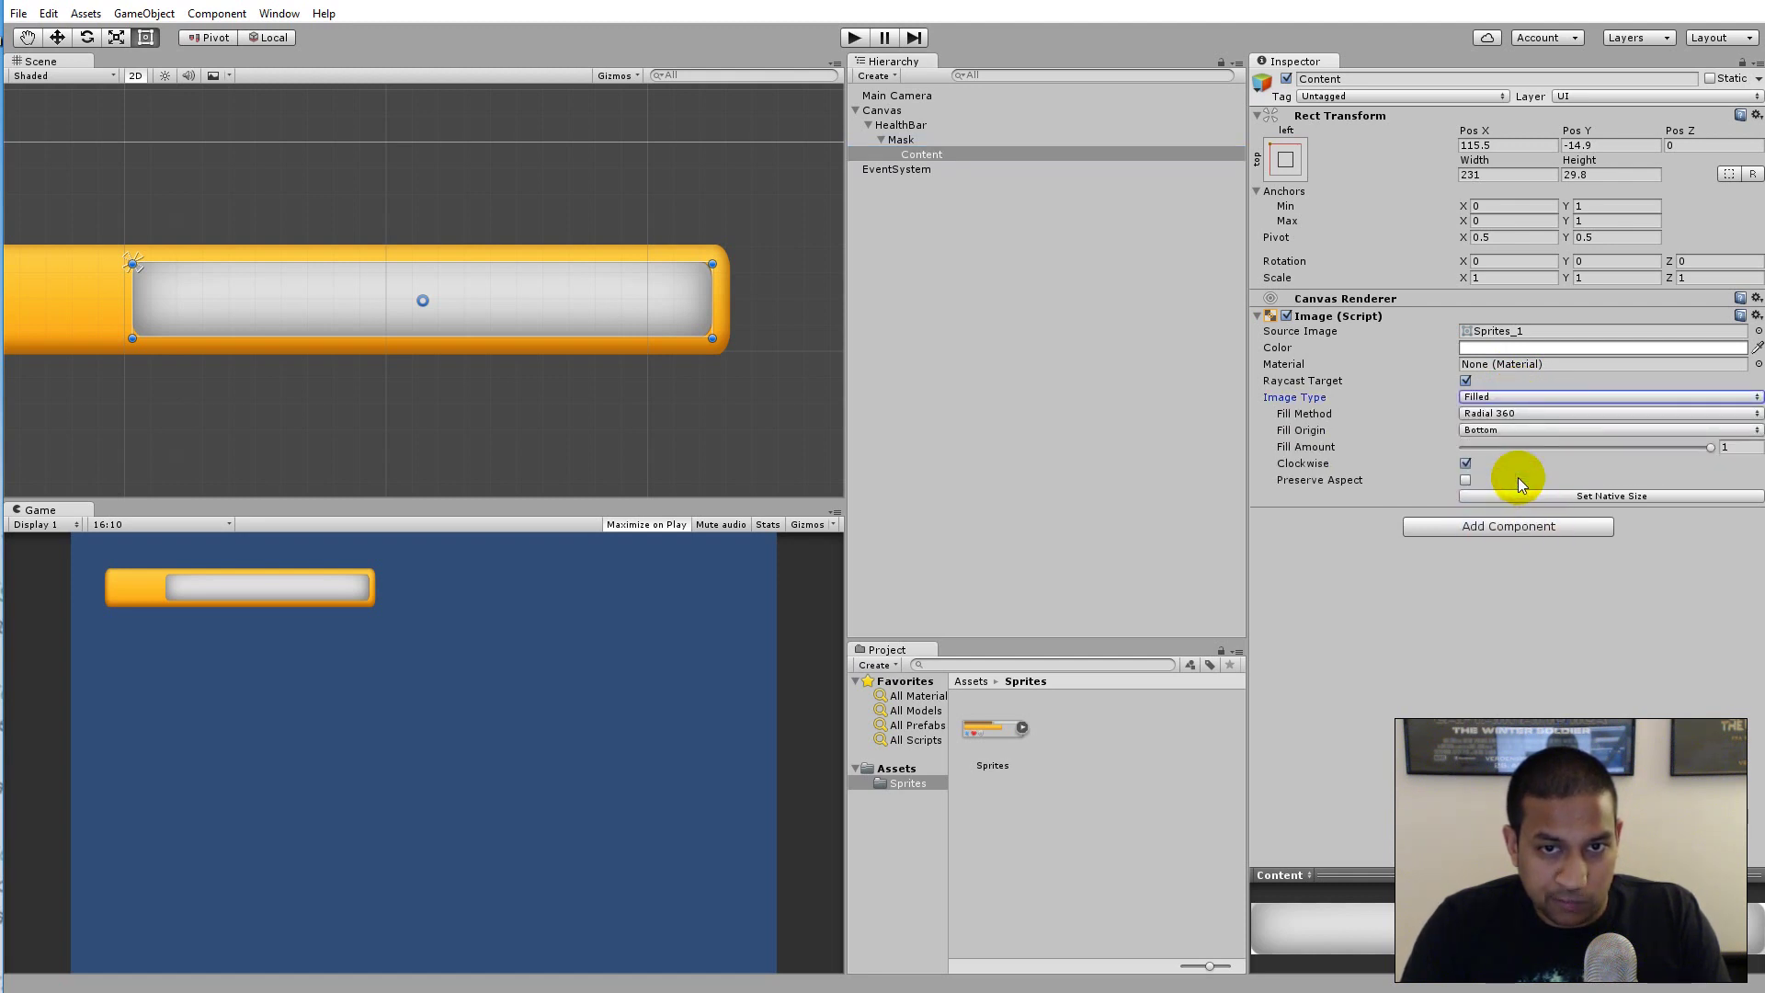
{"action": "left_click", "coordinate": [1531, 416]}
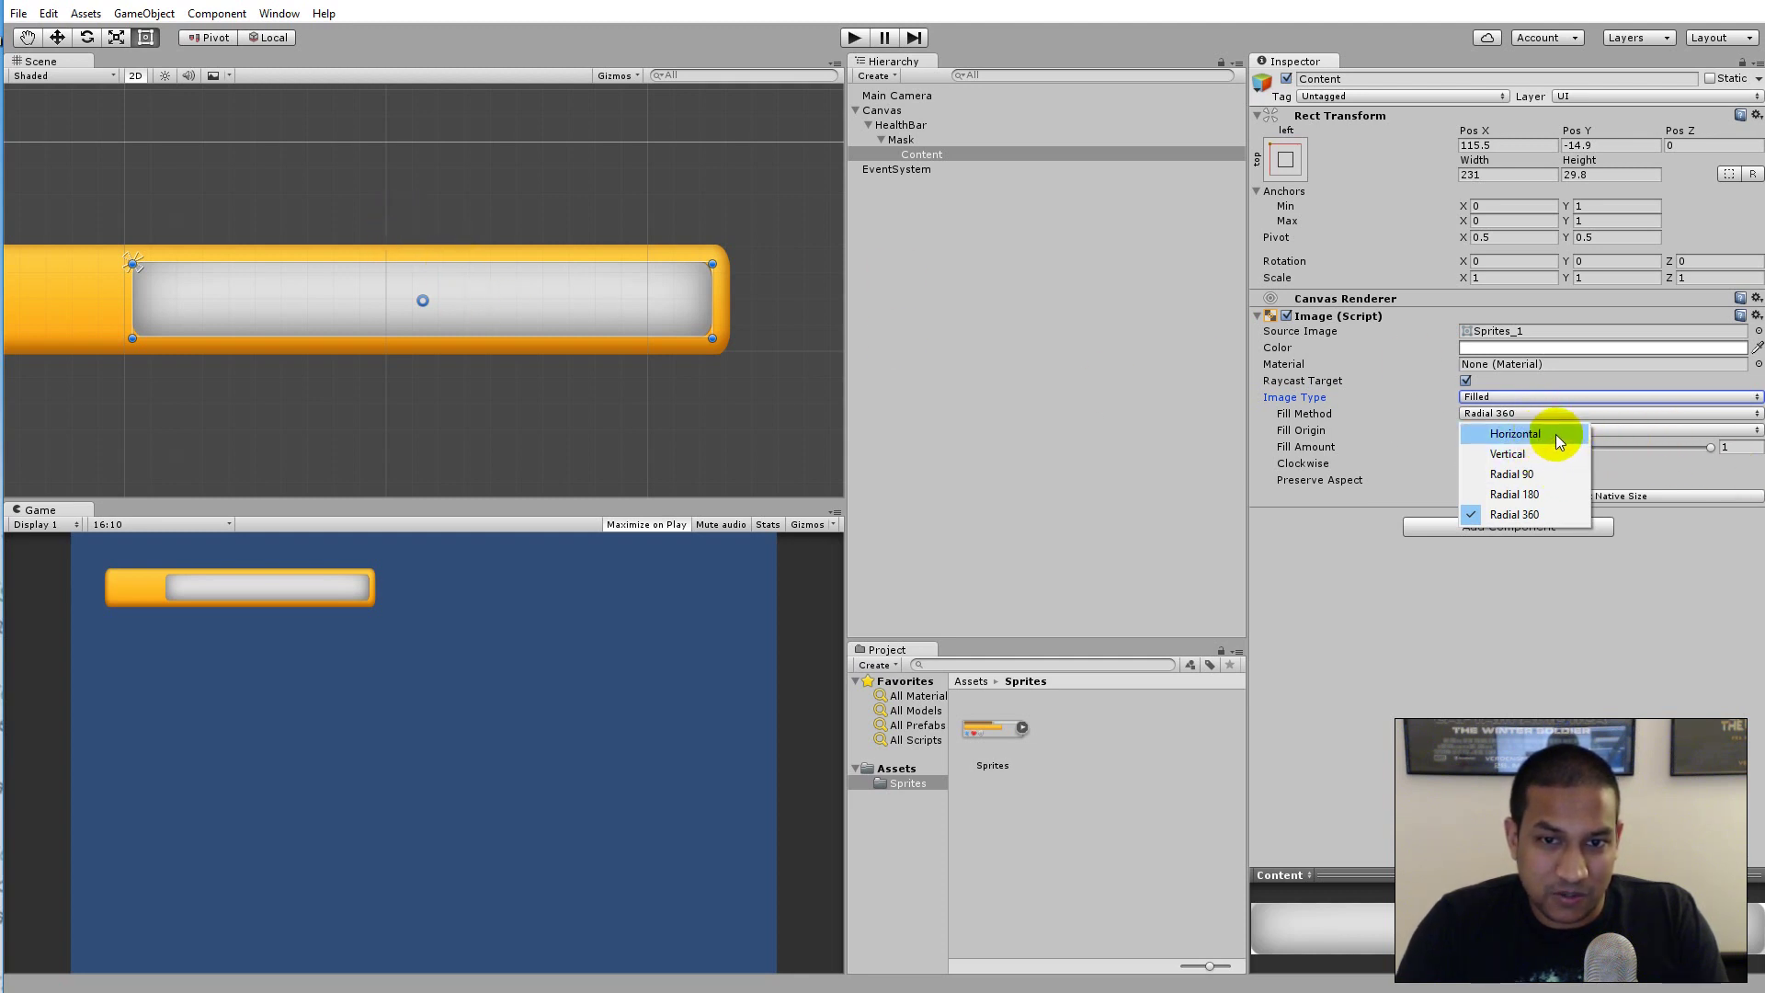
{"action": "left_click", "coordinate": [1553, 434]}
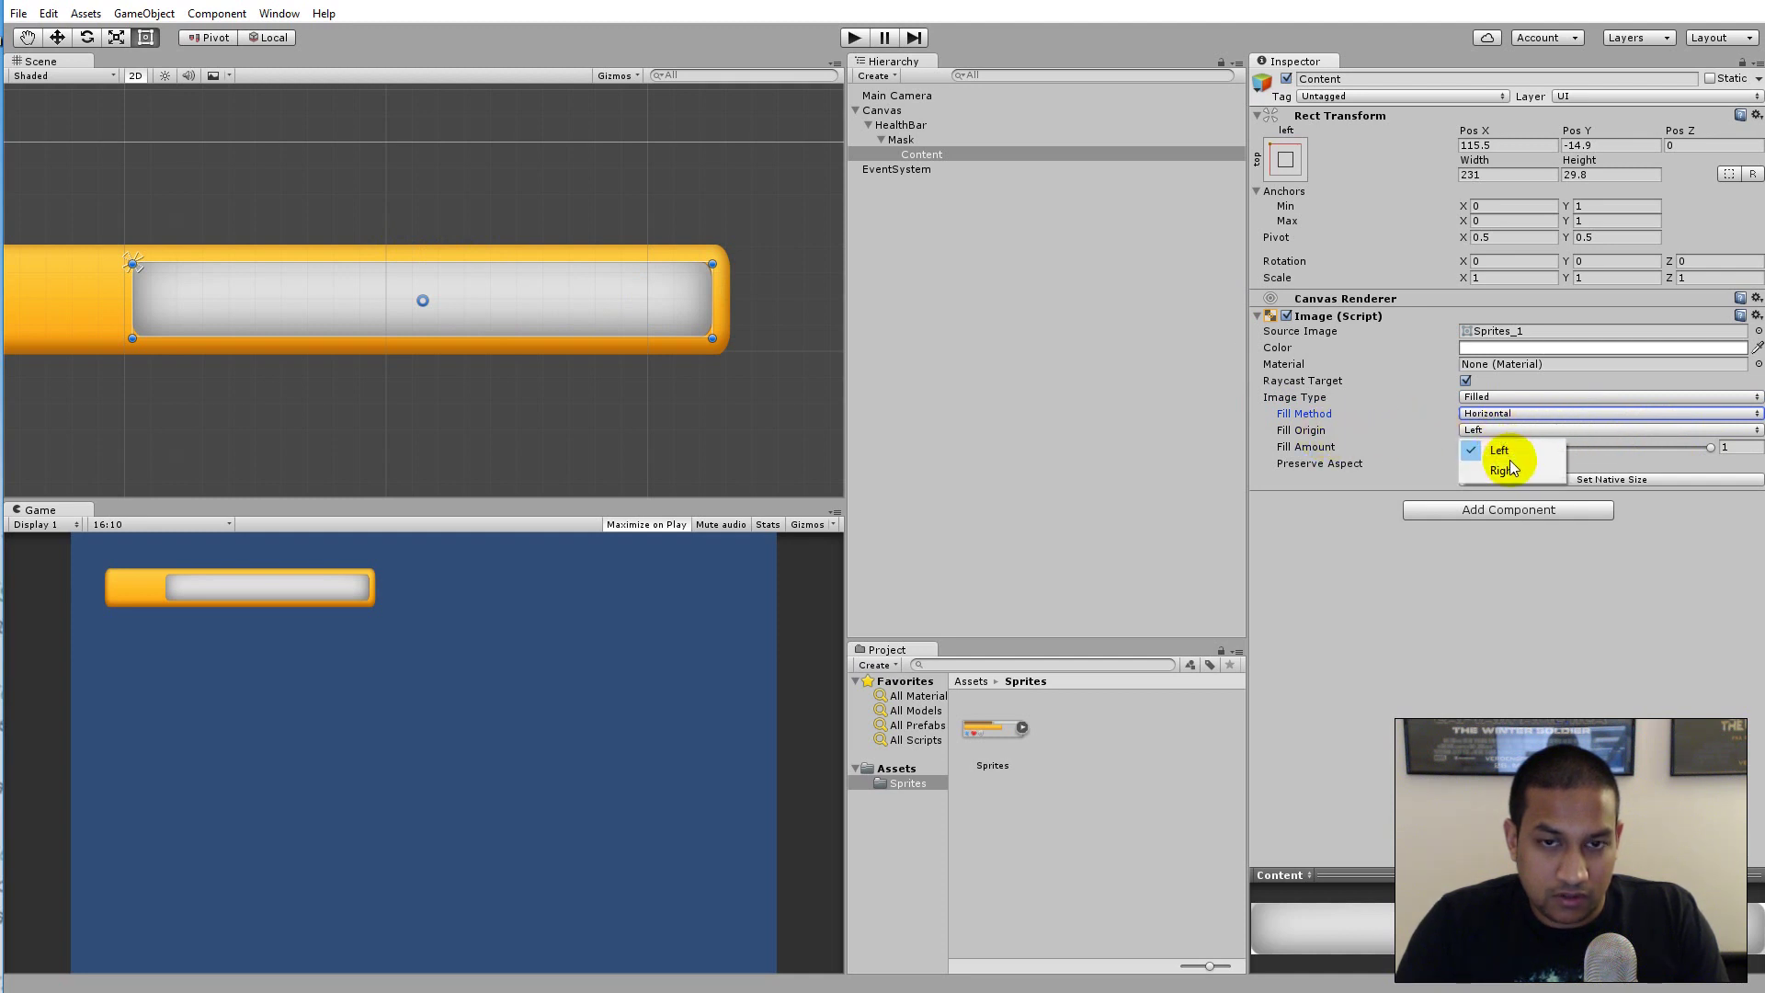
{"action": "left_click", "coordinate": [1505, 450]}
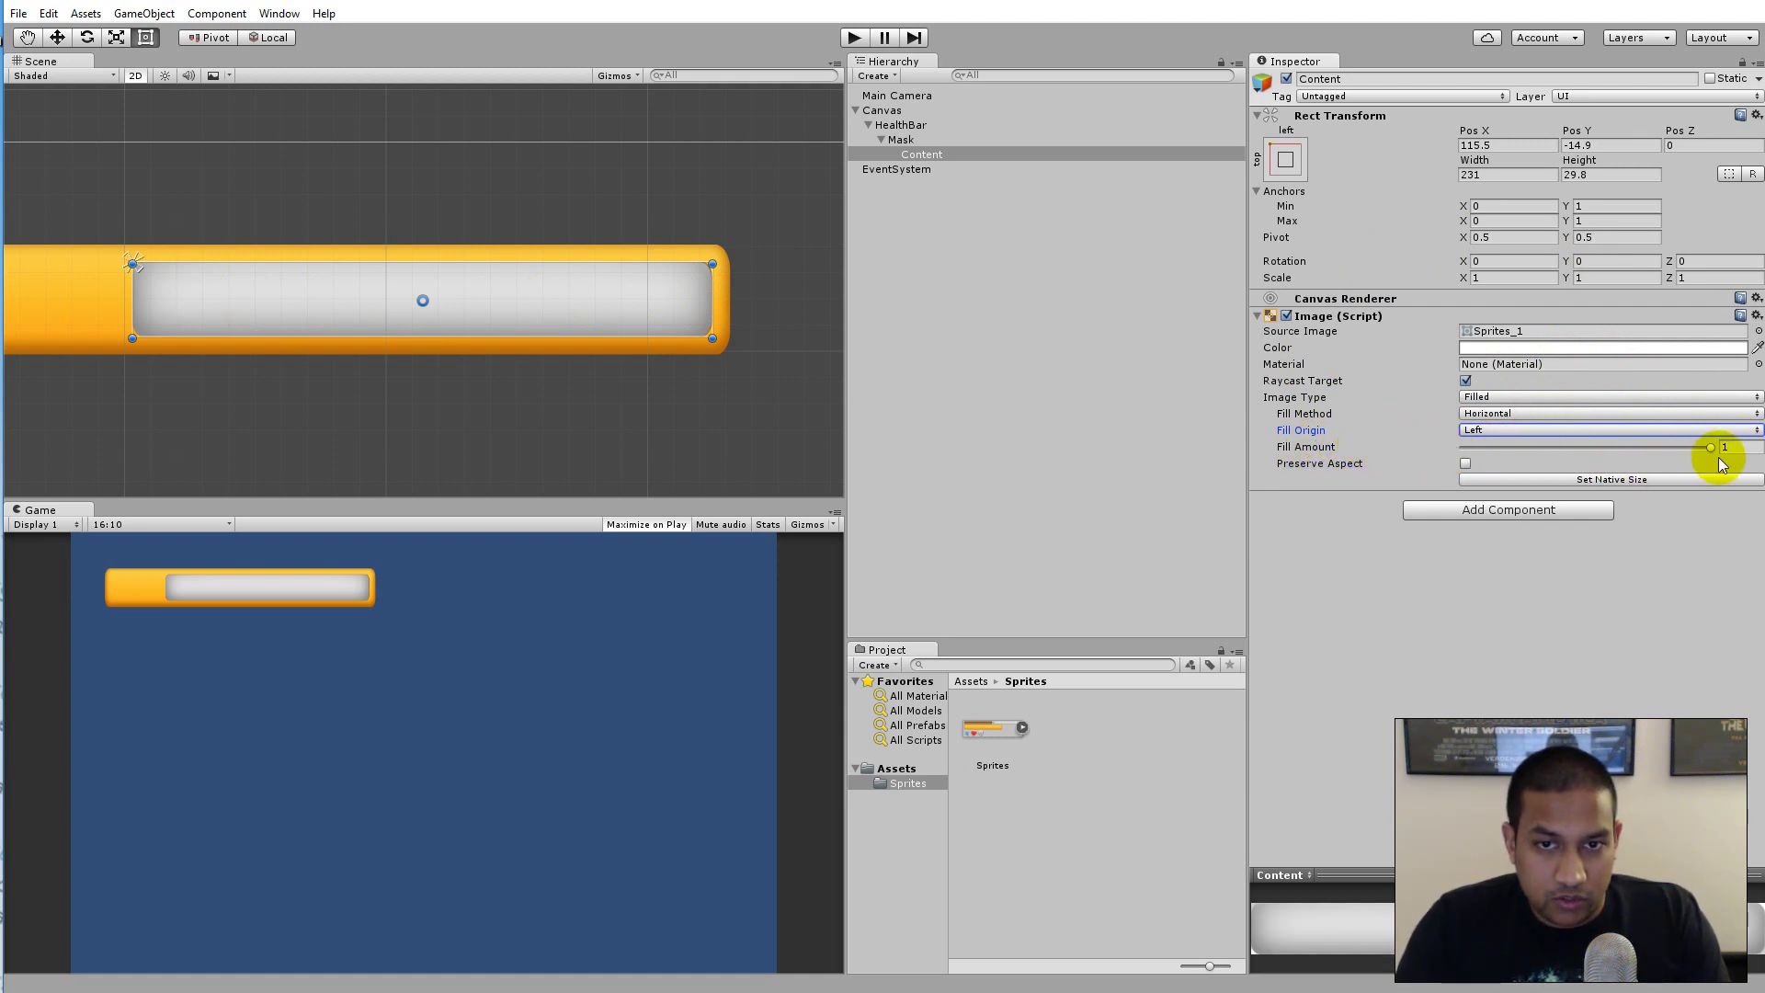
Test Content's horizontal fill by varying the fill amount from the Left and Right origins, and restore Left with an amount of 1.
{"action": "mouse_move", "coordinate": [1708, 449]}
{"action": "left_mouse_down"}
{"action": "mouse_move", "coordinate": [1441, 450]}
{"action": "mouse_move", "coordinate": [1734, 449]}
{"action": "left_mouse_up"}
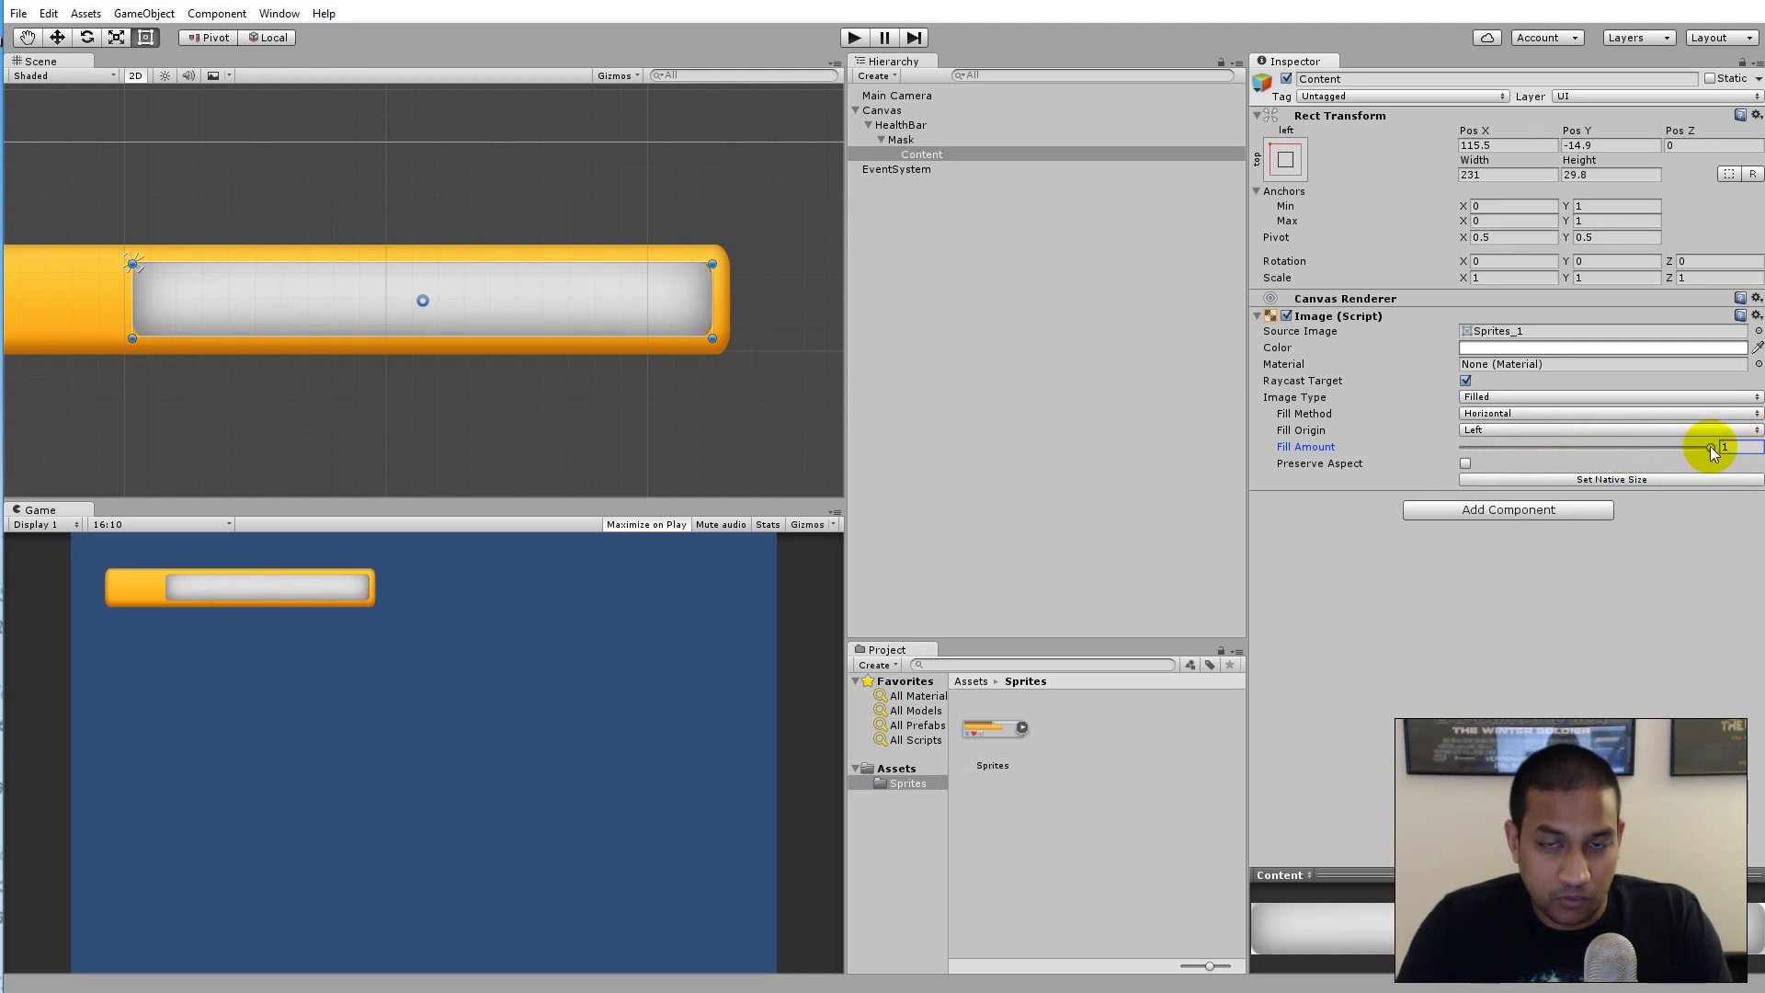
{"action": "mouse_move", "coordinate": [1710, 446]}
{"action": "left_mouse_down"}
{"action": "mouse_move", "coordinate": [1469, 444]}
{"action": "mouse_move", "coordinate": [1725, 449]}
{"action": "mouse_move", "coordinate": [1465, 444]}
{"action": "mouse_move", "coordinate": [1749, 445]}
{"action": "left_mouse_up"}
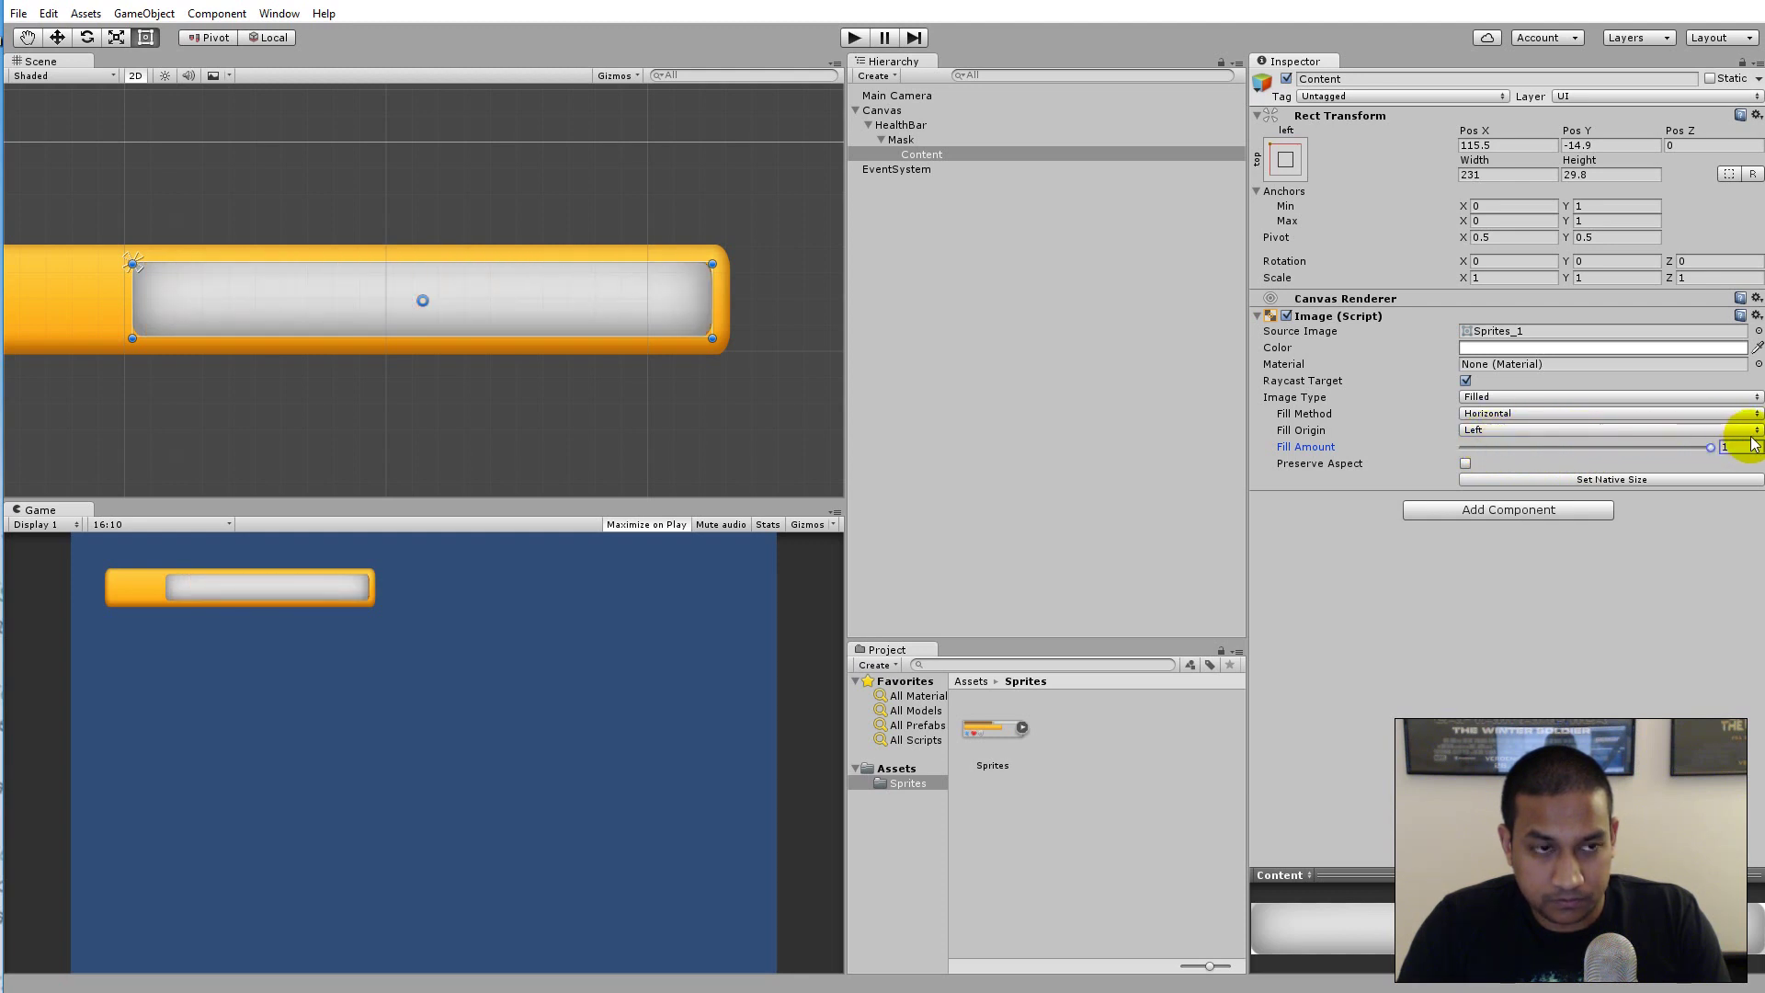
{"action": "left_click", "coordinate": [1528, 430]}
{"action": "left_click", "coordinate": [1526, 471]}
{"action": "mouse_move", "coordinate": [1707, 445]}
{"action": "left_mouse_down"}
{"action": "mouse_move", "coordinate": [1487, 449]}
{"action": "mouse_move", "coordinate": [1753, 441]}
{"action": "left_mouse_up"}
{"action": "left_click", "coordinate": [1574, 428]}
{"action": "left_click", "coordinate": [1553, 449]}
{"action": "left_click", "coordinate": [1517, 397]}
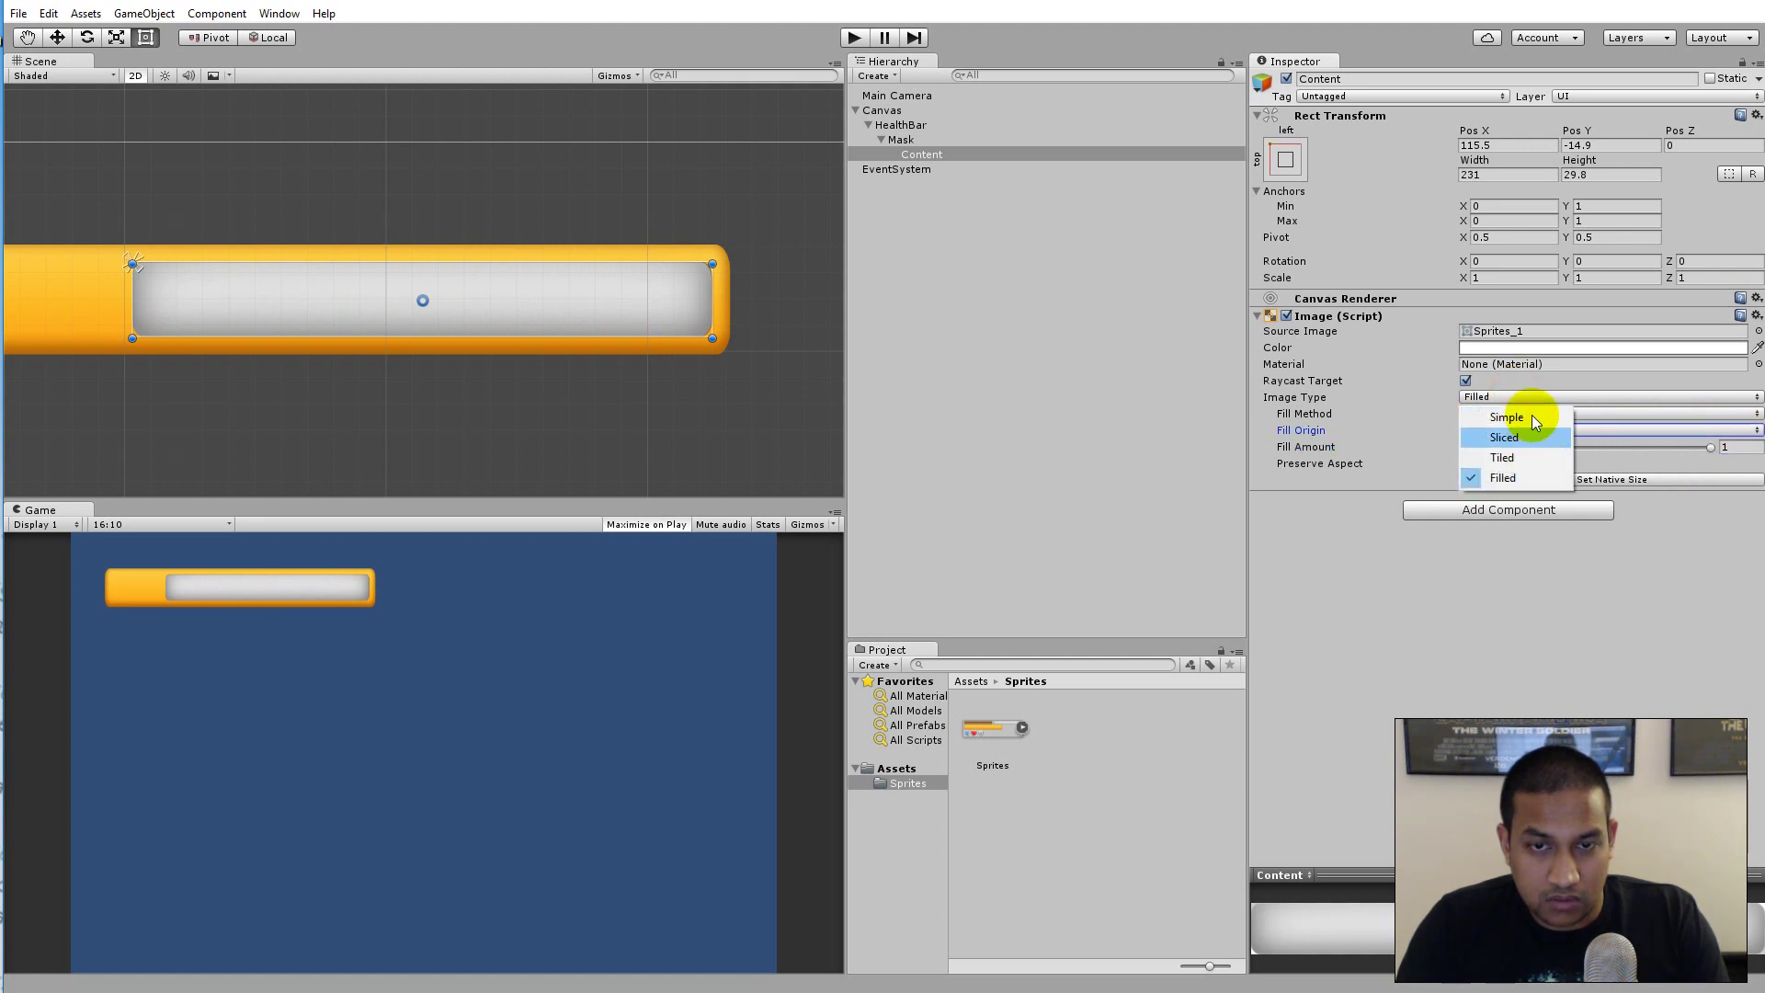
{"action": "left_click", "coordinate": [1716, 527]}
Try the Vertical fill method on Content by varying the fill amount, and return the amount to 1.
{"action": "left_click", "coordinate": [1573, 414]}
{"action": "left_click", "coordinate": [1558, 444]}
{"action": "mouse_move", "coordinate": [1715, 447]}
{"action": "left_mouse_down"}
{"action": "mouse_move", "coordinate": [1447, 447]}
{"action": "mouse_move", "coordinate": [1712, 447]}
{"action": "left_mouse_up"}
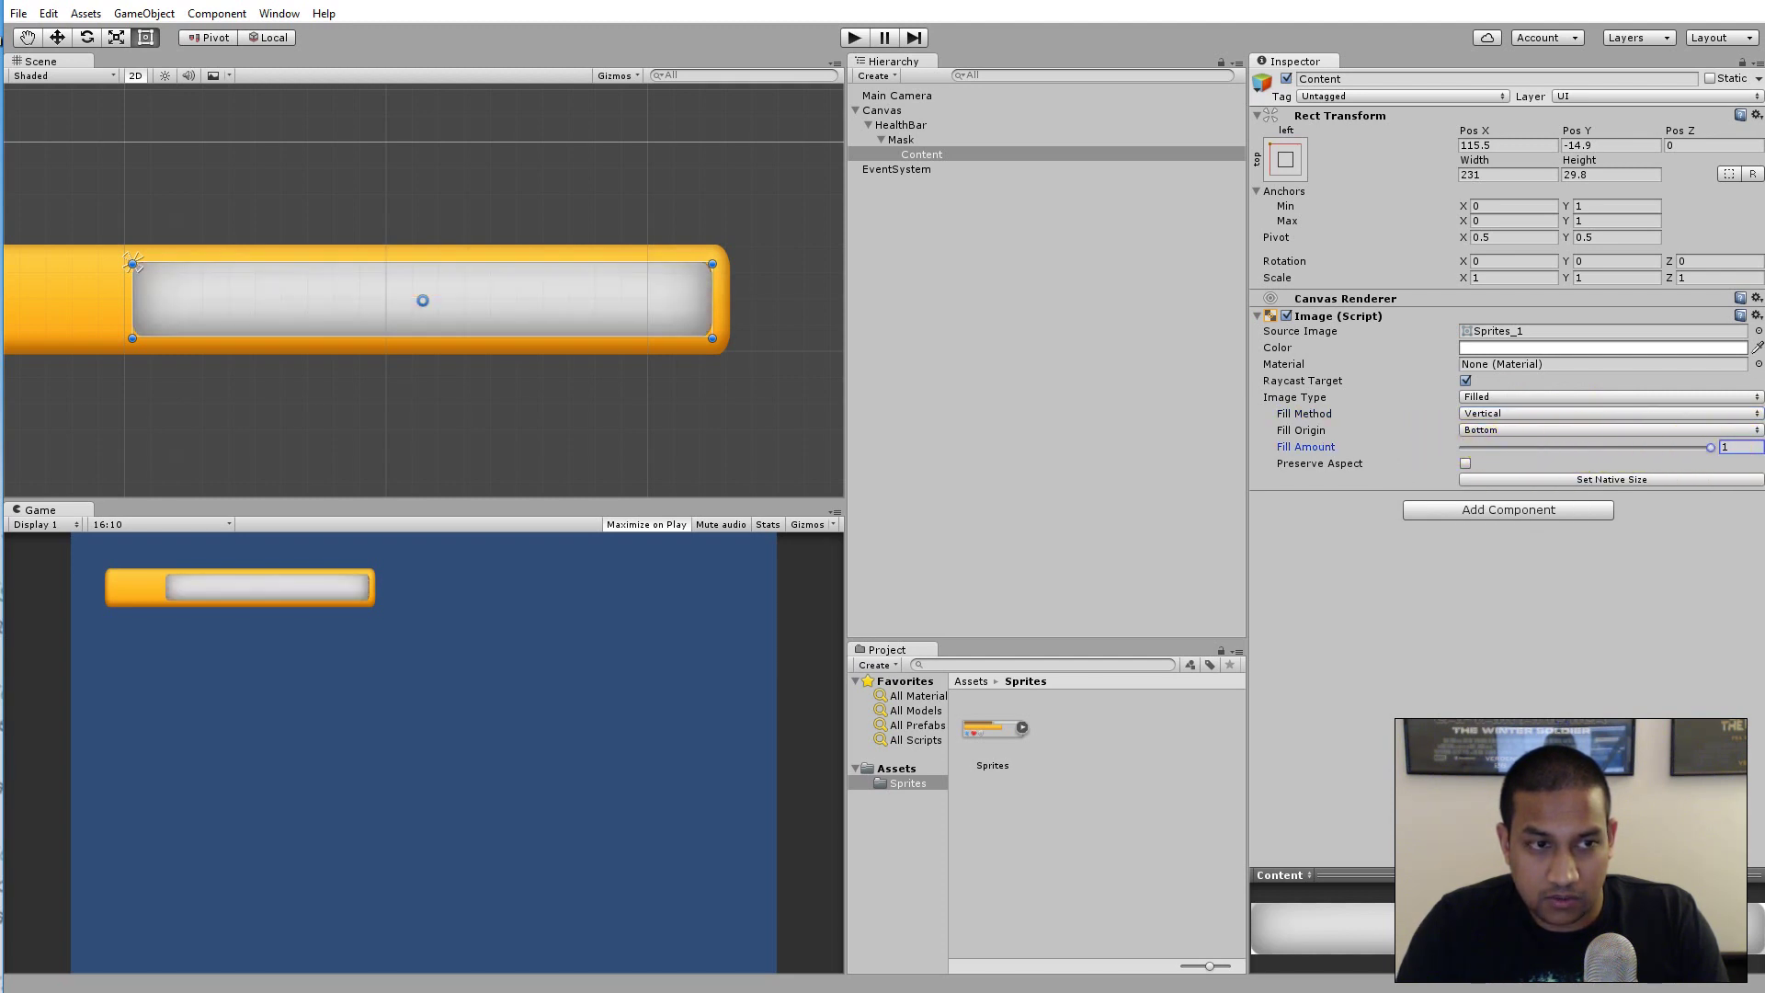
Try the Radial 90 fill method on Content, varying the fill amount and viewing the available fill origins.
{"action": "left_click", "coordinate": [1530, 411]}
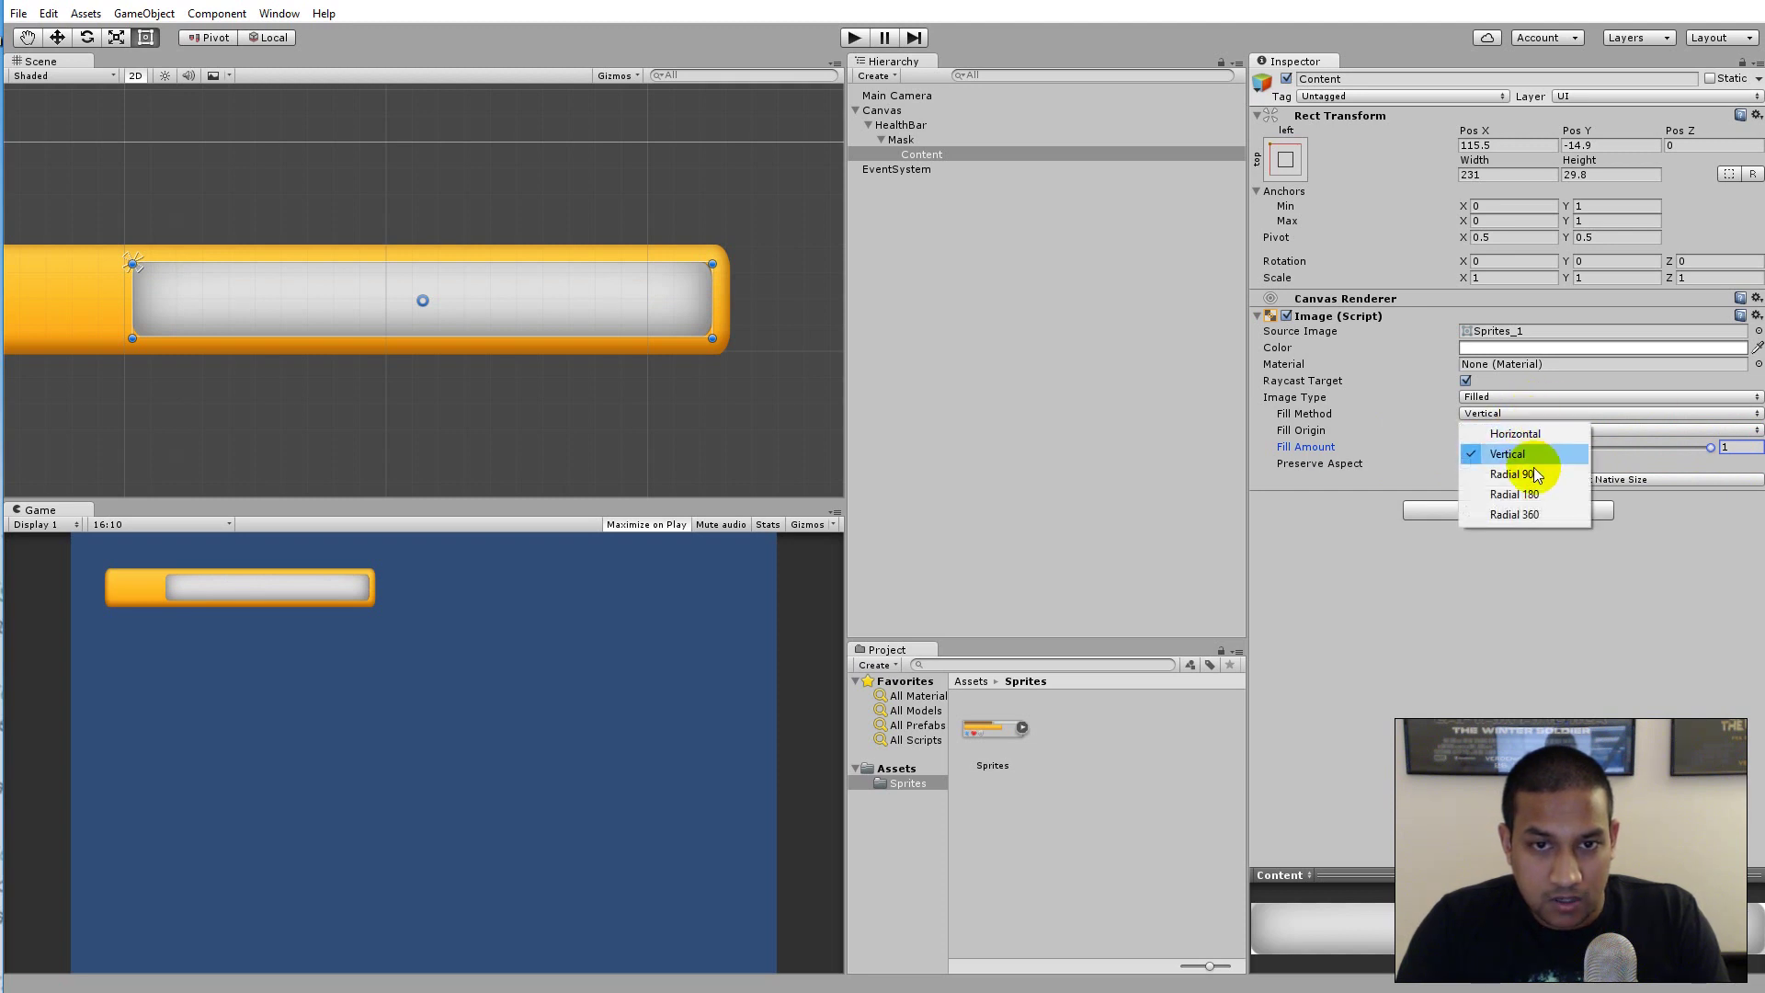
{"action": "left_click", "coordinate": [1535, 474]}
{"action": "mouse_move", "coordinate": [1710, 447]}
{"action": "left_mouse_down"}
{"action": "mouse_move", "coordinate": [1448, 432]}
{"action": "mouse_move", "coordinate": [1710, 443]}
{"action": "mouse_move", "coordinate": [1613, 425]}
{"action": "mouse_move", "coordinate": [1330, 419]}
{"action": "mouse_move", "coordinate": [1716, 425]}
{"action": "left_mouse_up"}
{"action": "left_click", "coordinate": [1542, 429]}
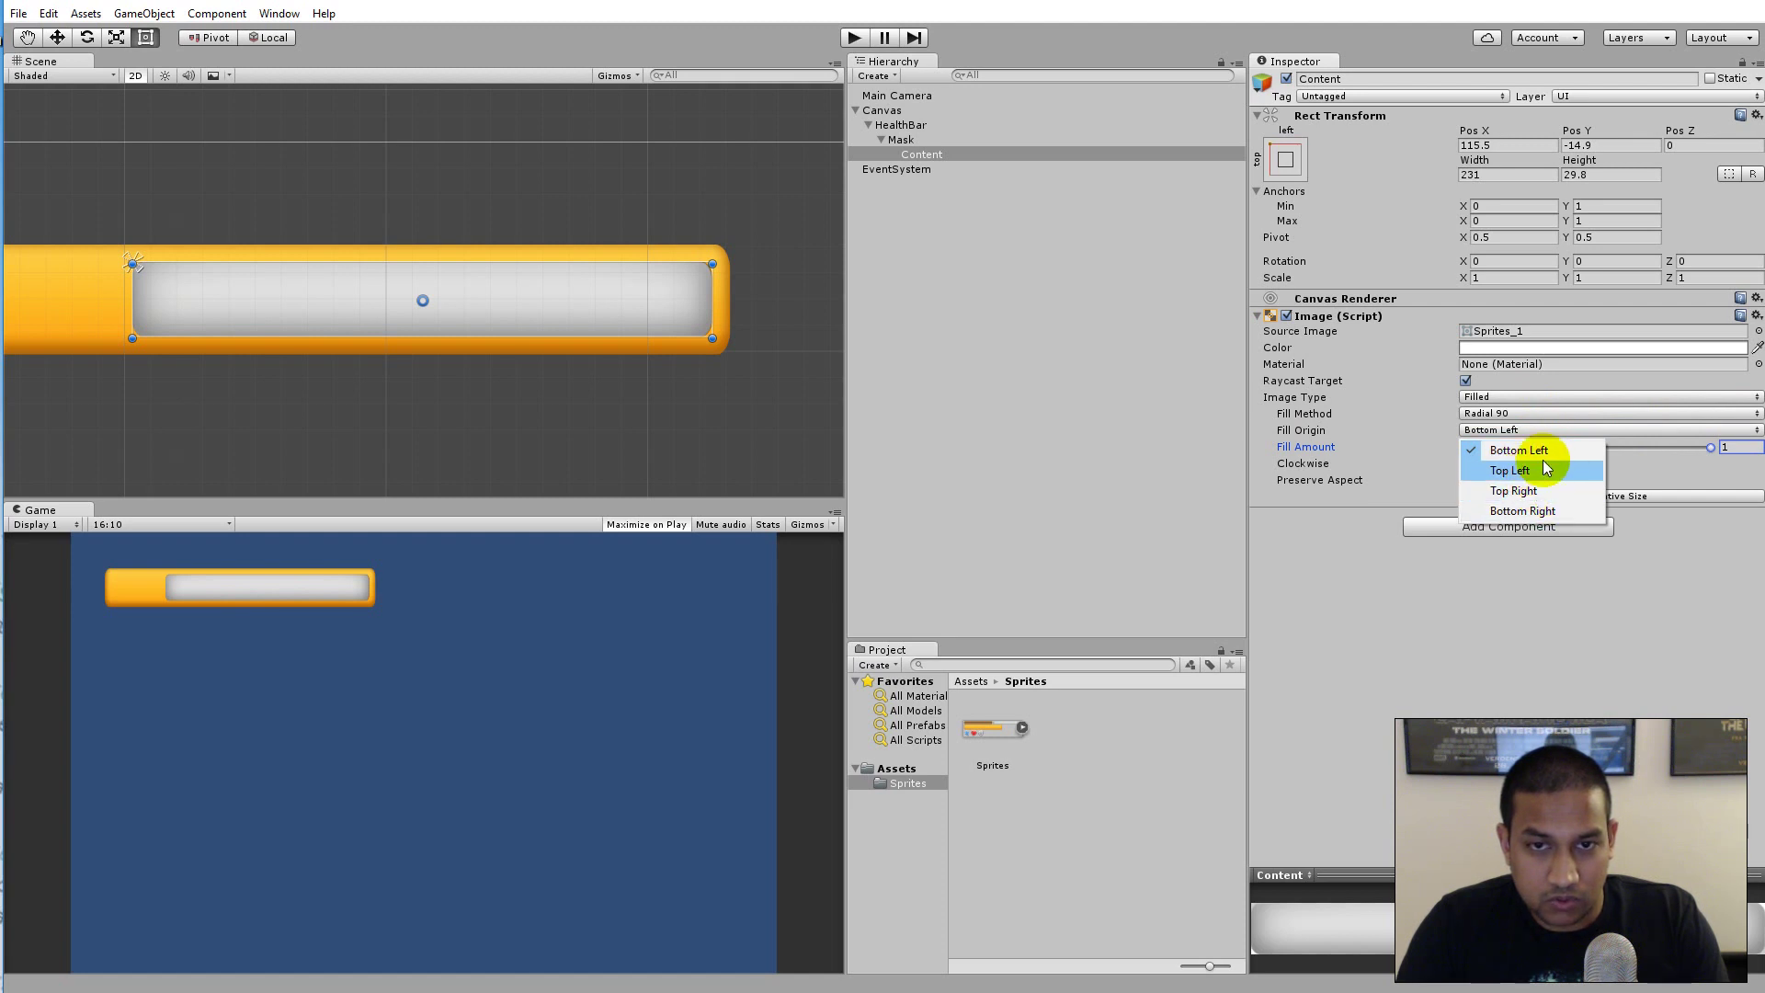
Set Content's fill method to Horizontal and vary the fill amount, finishing at 1.
{"action": "left_click", "coordinate": [1544, 415]}
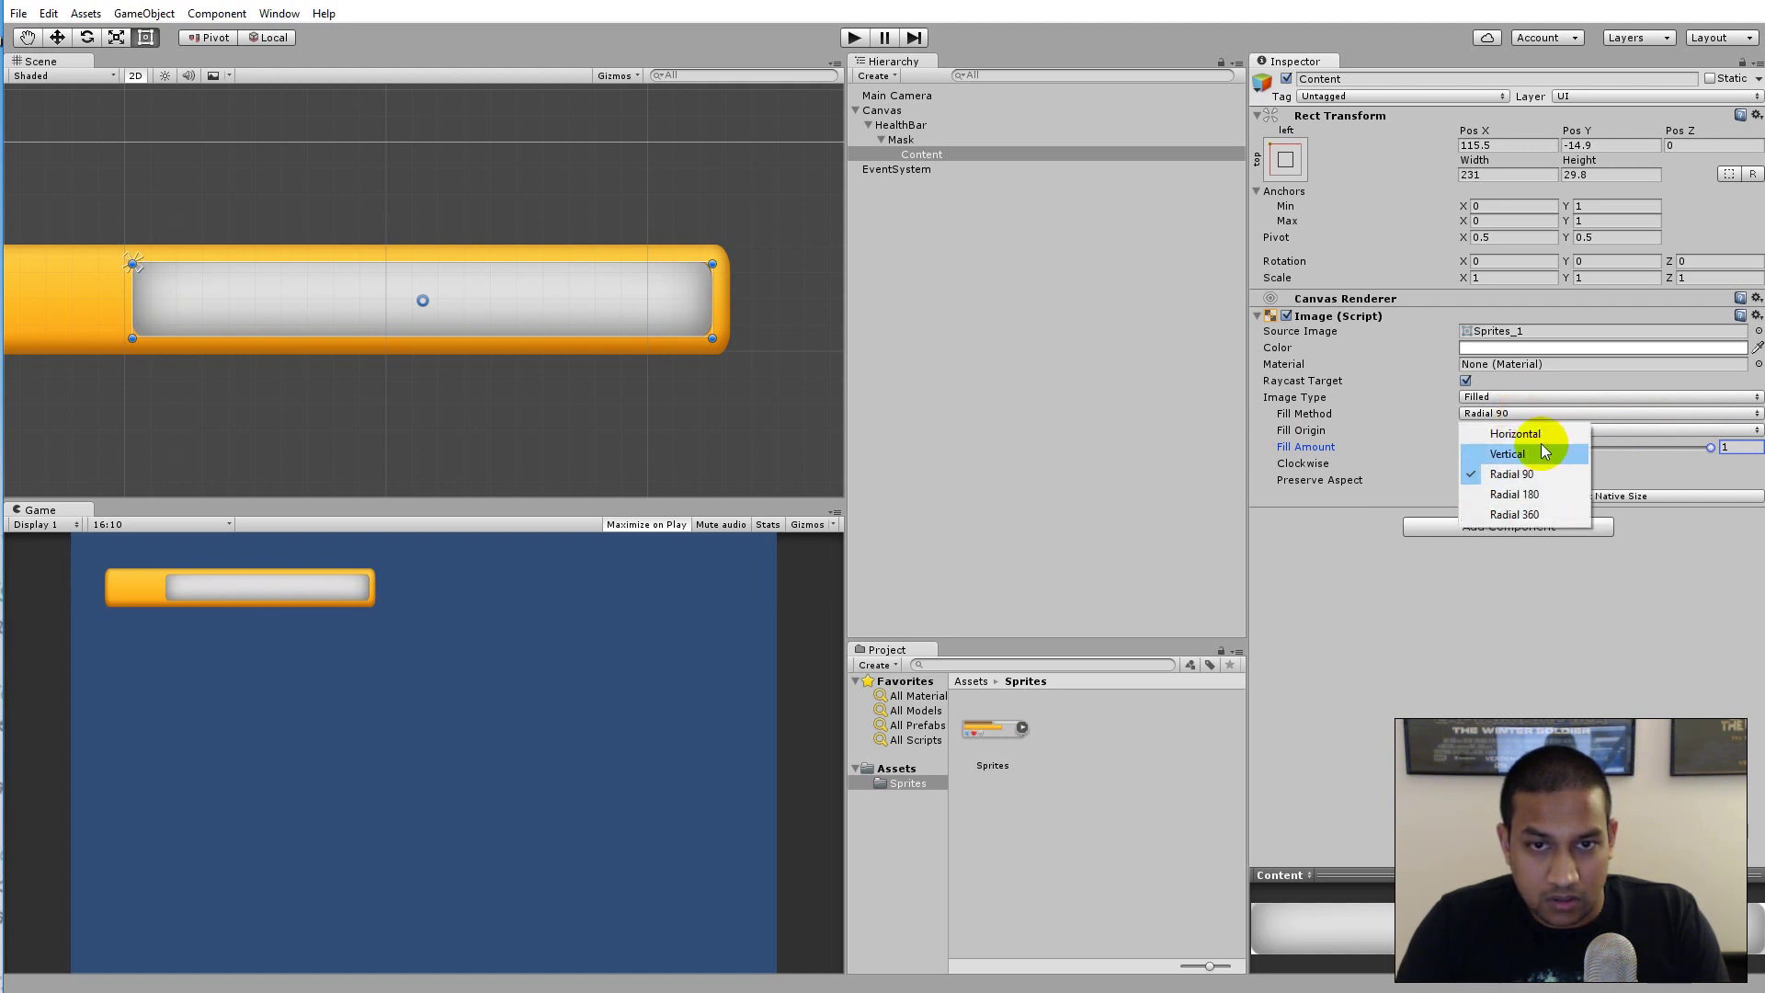
{"action": "left_click", "coordinate": [1541, 438]}
{"action": "mouse_move", "coordinate": [1701, 459]}
{"action": "left_mouse_down"}
{"action": "mouse_move", "coordinate": [1507, 452]}
{"action": "mouse_move", "coordinate": [1738, 450]}
{"action": "left_mouse_up"}
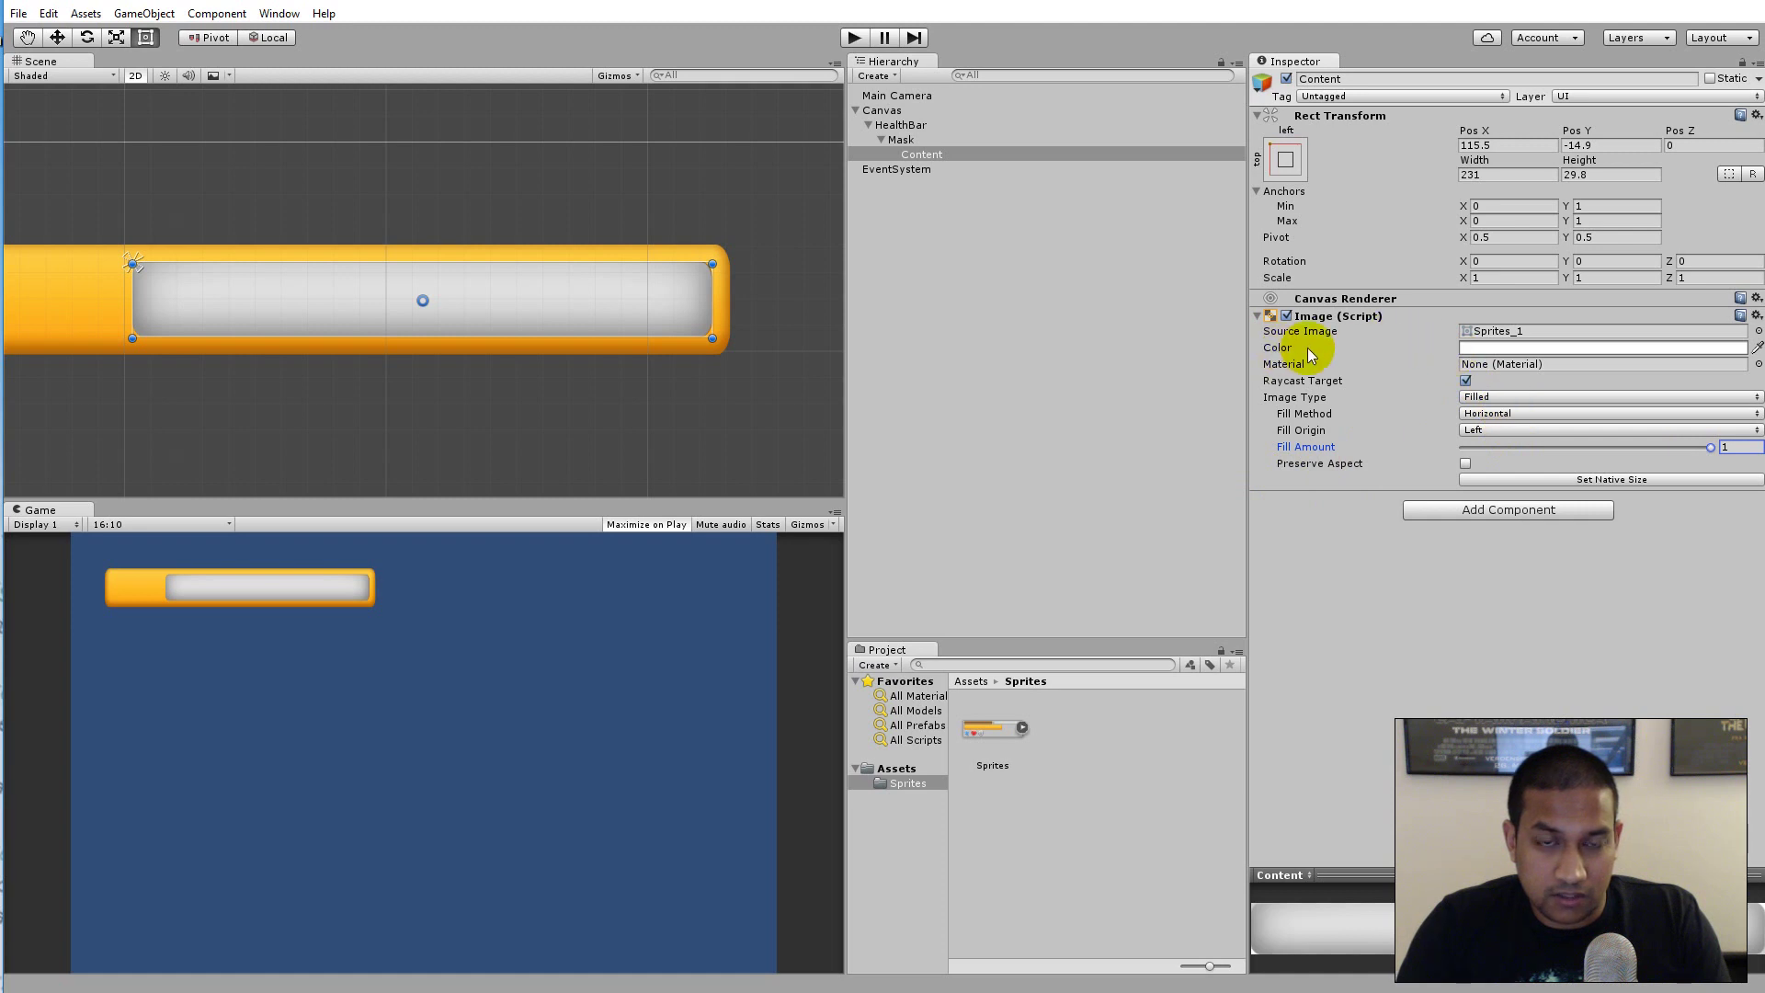
Tint the Content image lime green with hex color B1FF00FF.
{"action": "left_click", "coordinate": [1536, 350]}
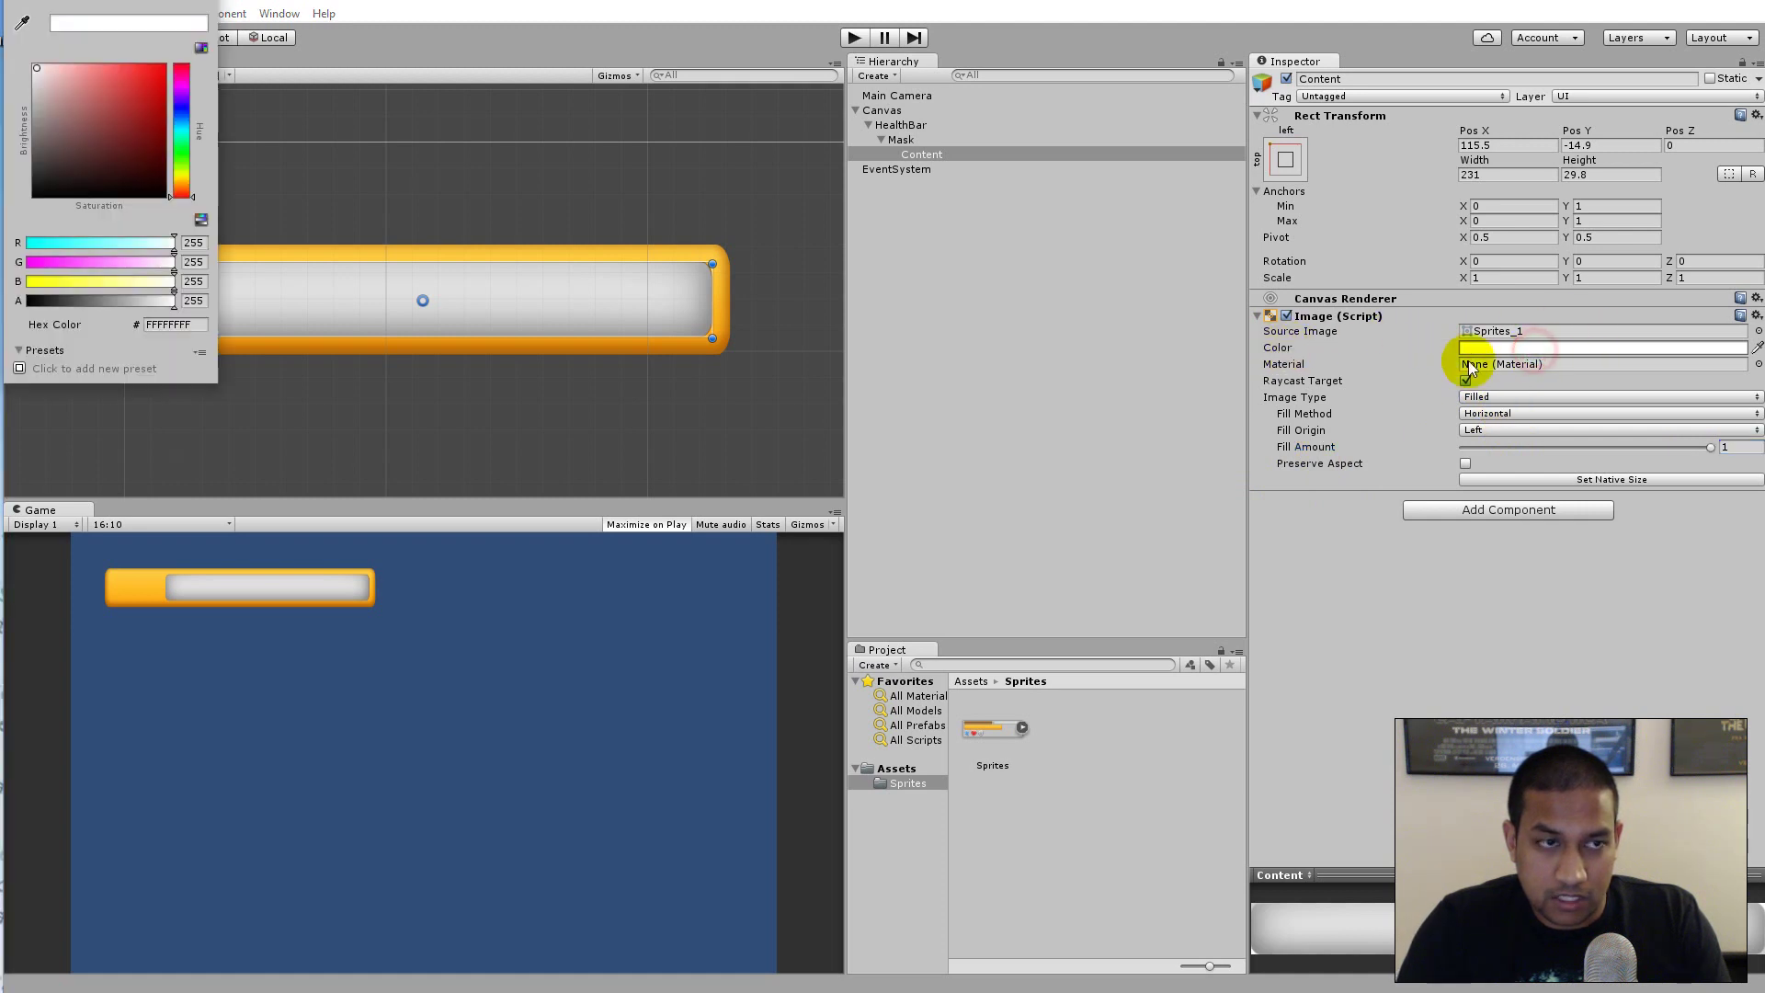
{"action": "left_click_drag", "start_coordinate": [62, 101], "coordinate": [191, 56]}
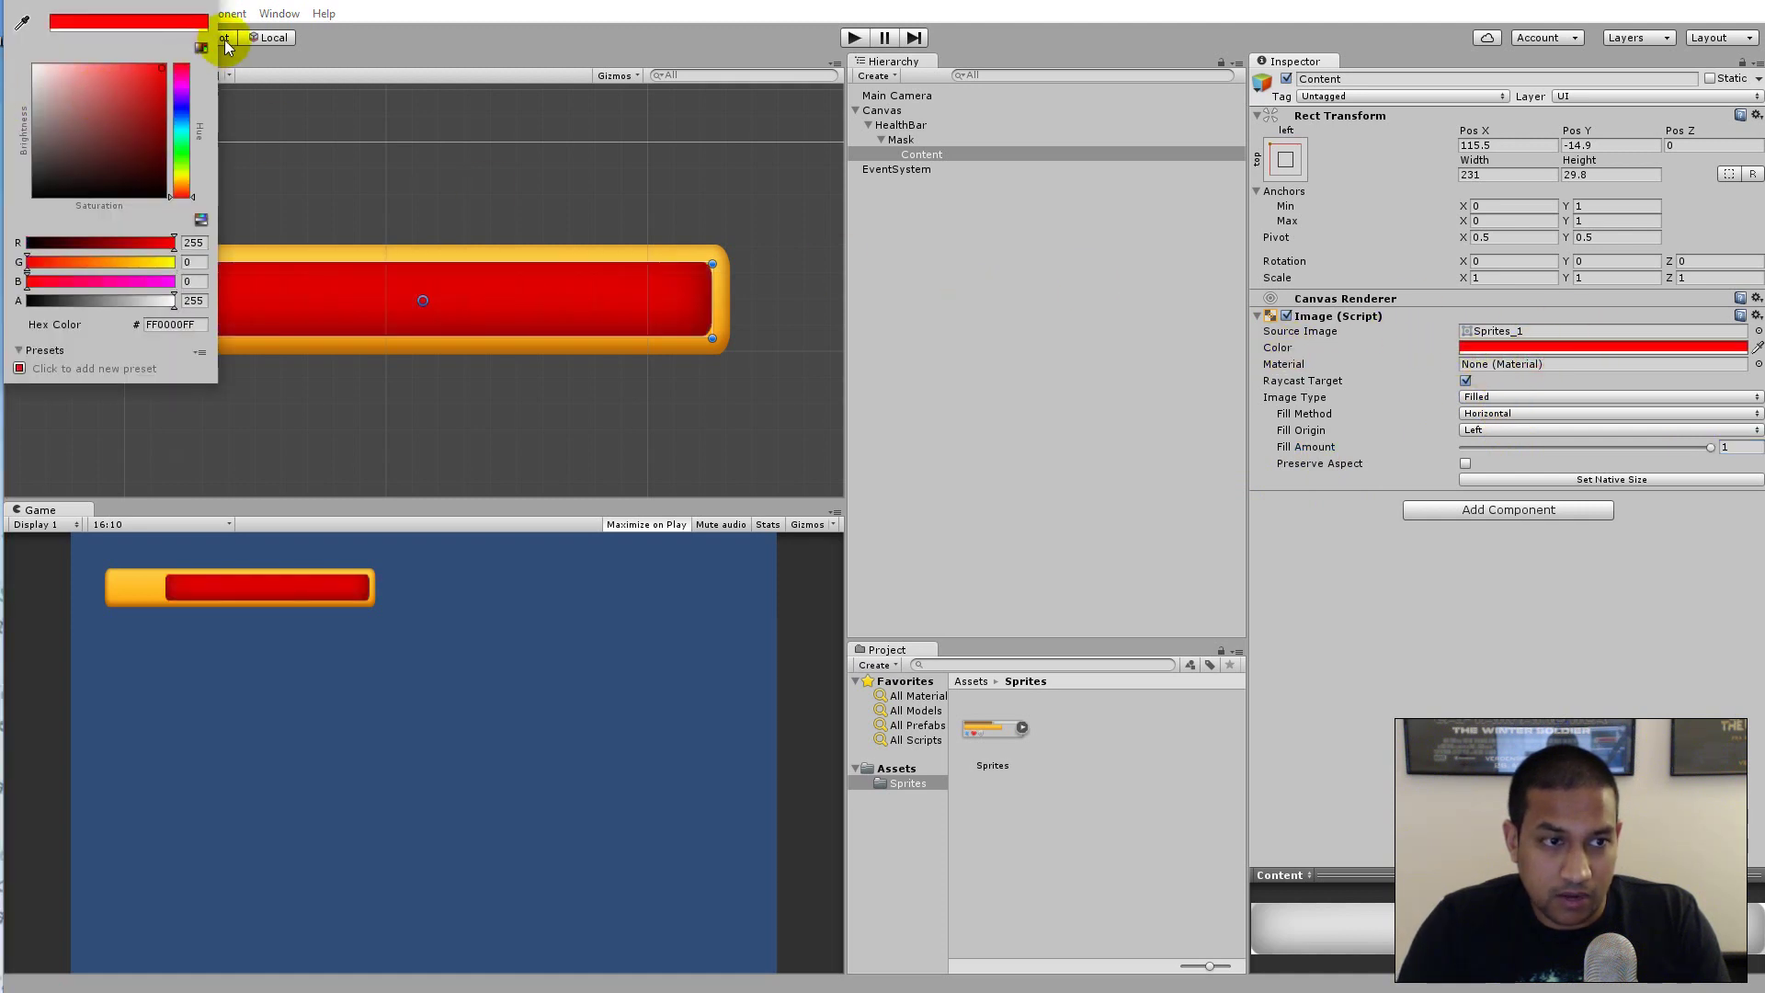
{"action": "left_click_drag", "start_coordinate": [190, 156], "coordinate": [193, 169]}
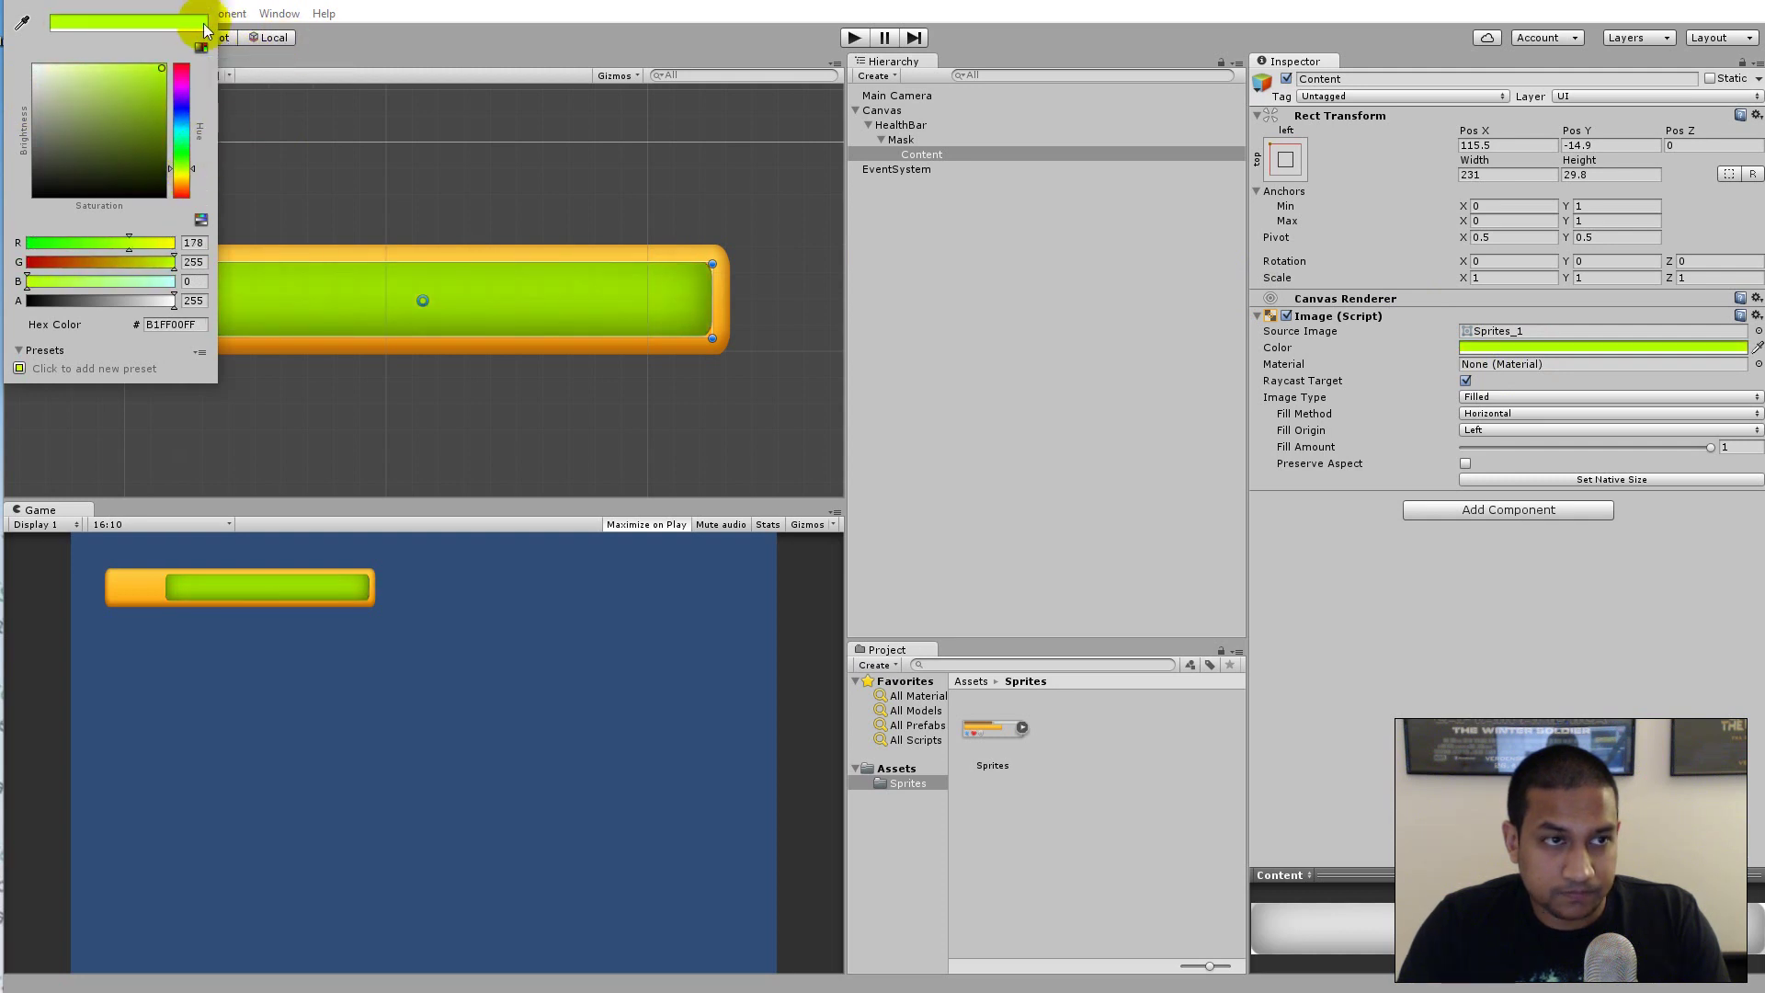
{"action": "left_click", "coordinate": [468, 34]}
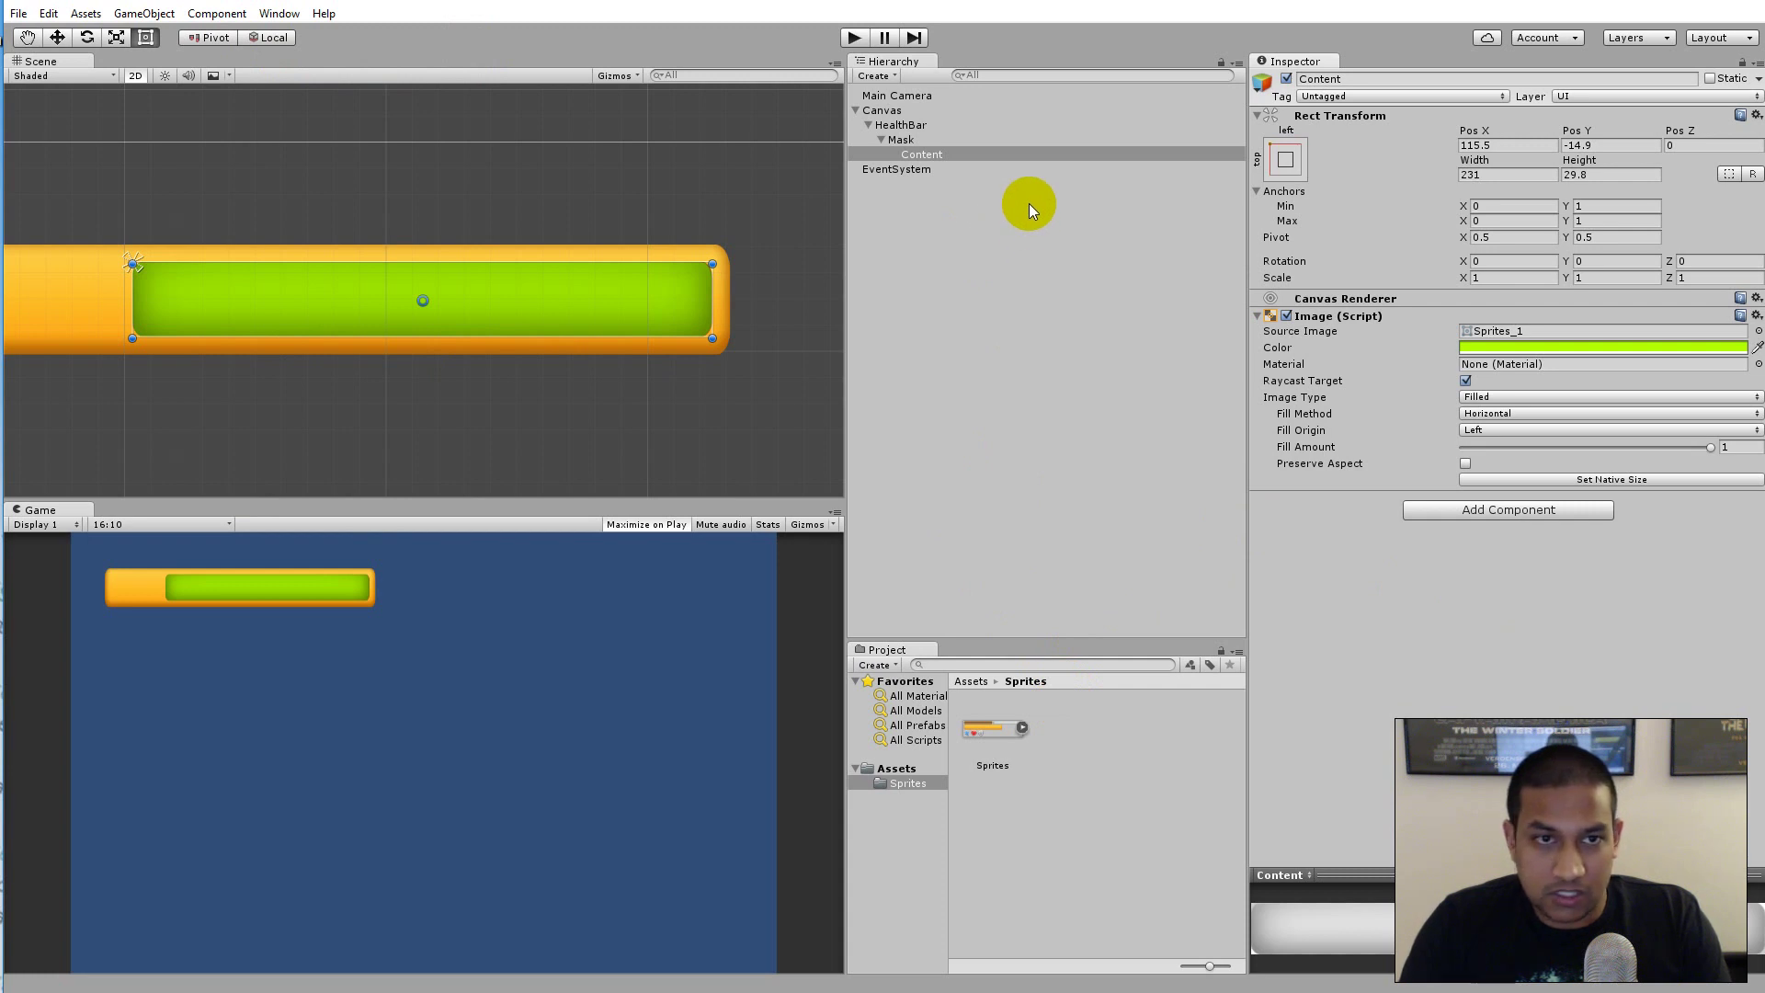
Add a UI Image as a child of HealthBar.
{"action": "left_click", "coordinate": [907, 127]}
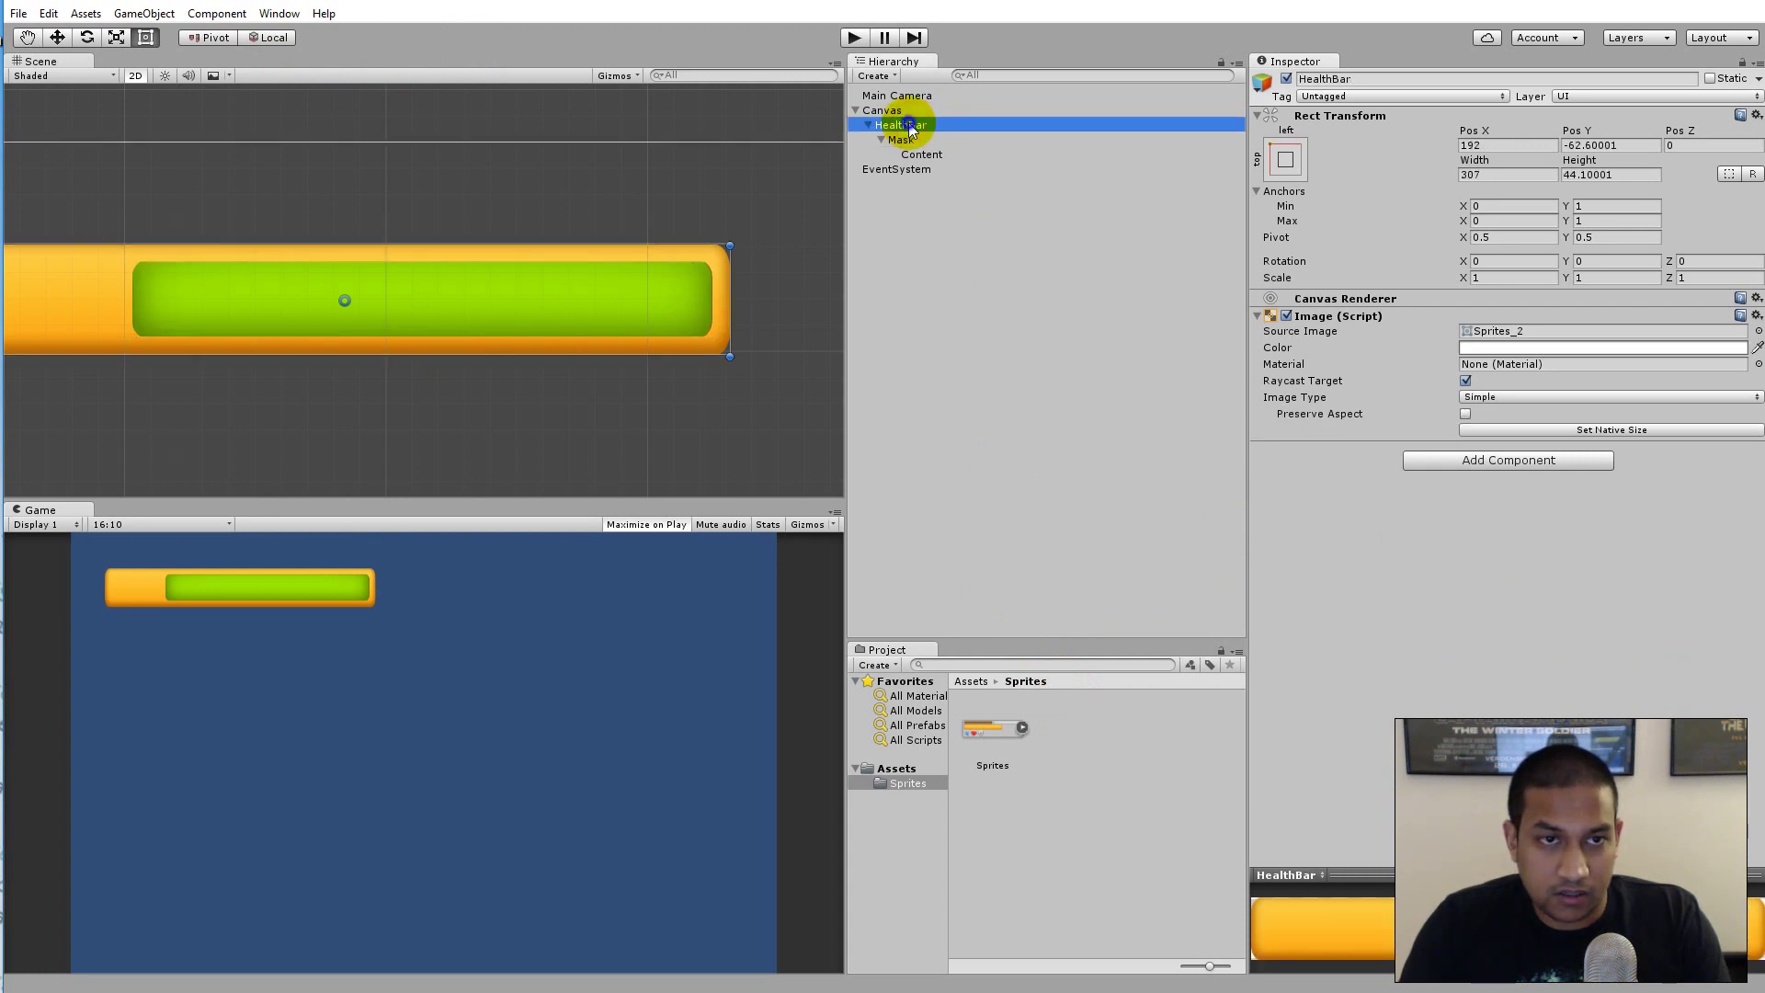
{"action": "right_click", "coordinate": [908, 128]}
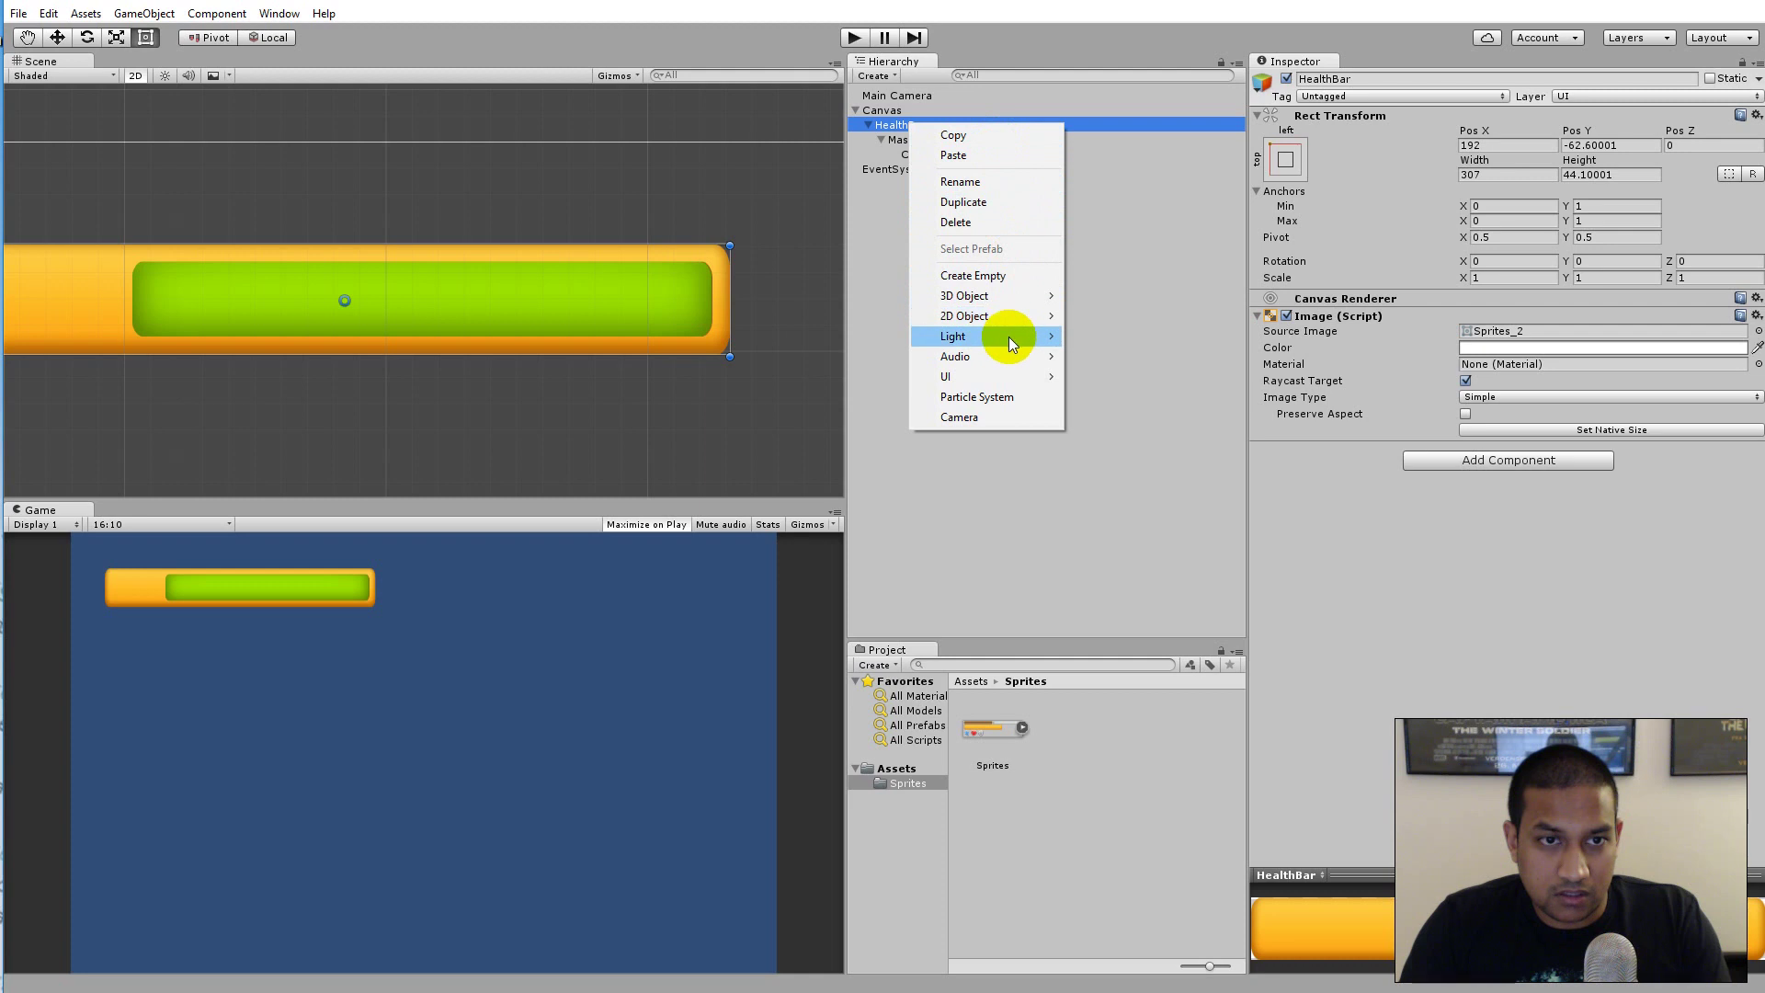
{"action": "mouse_move", "coordinate": [996, 378]}
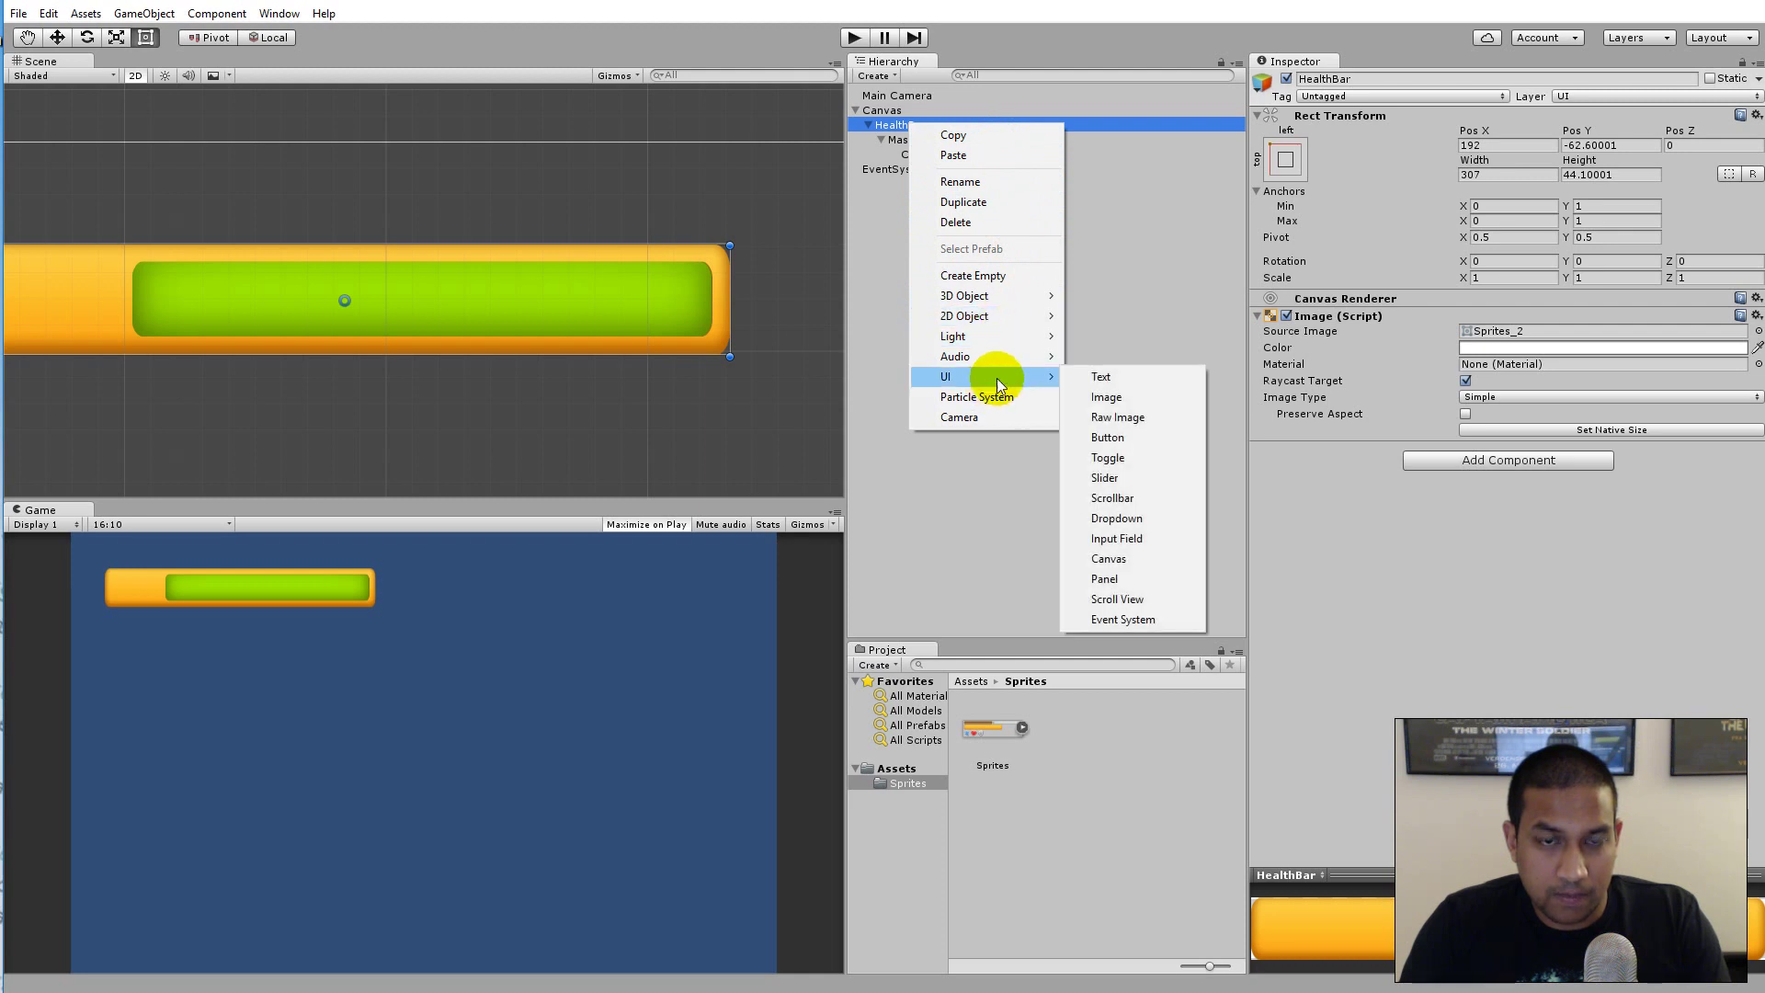
{"action": "left_click", "coordinate": [1131, 397]}
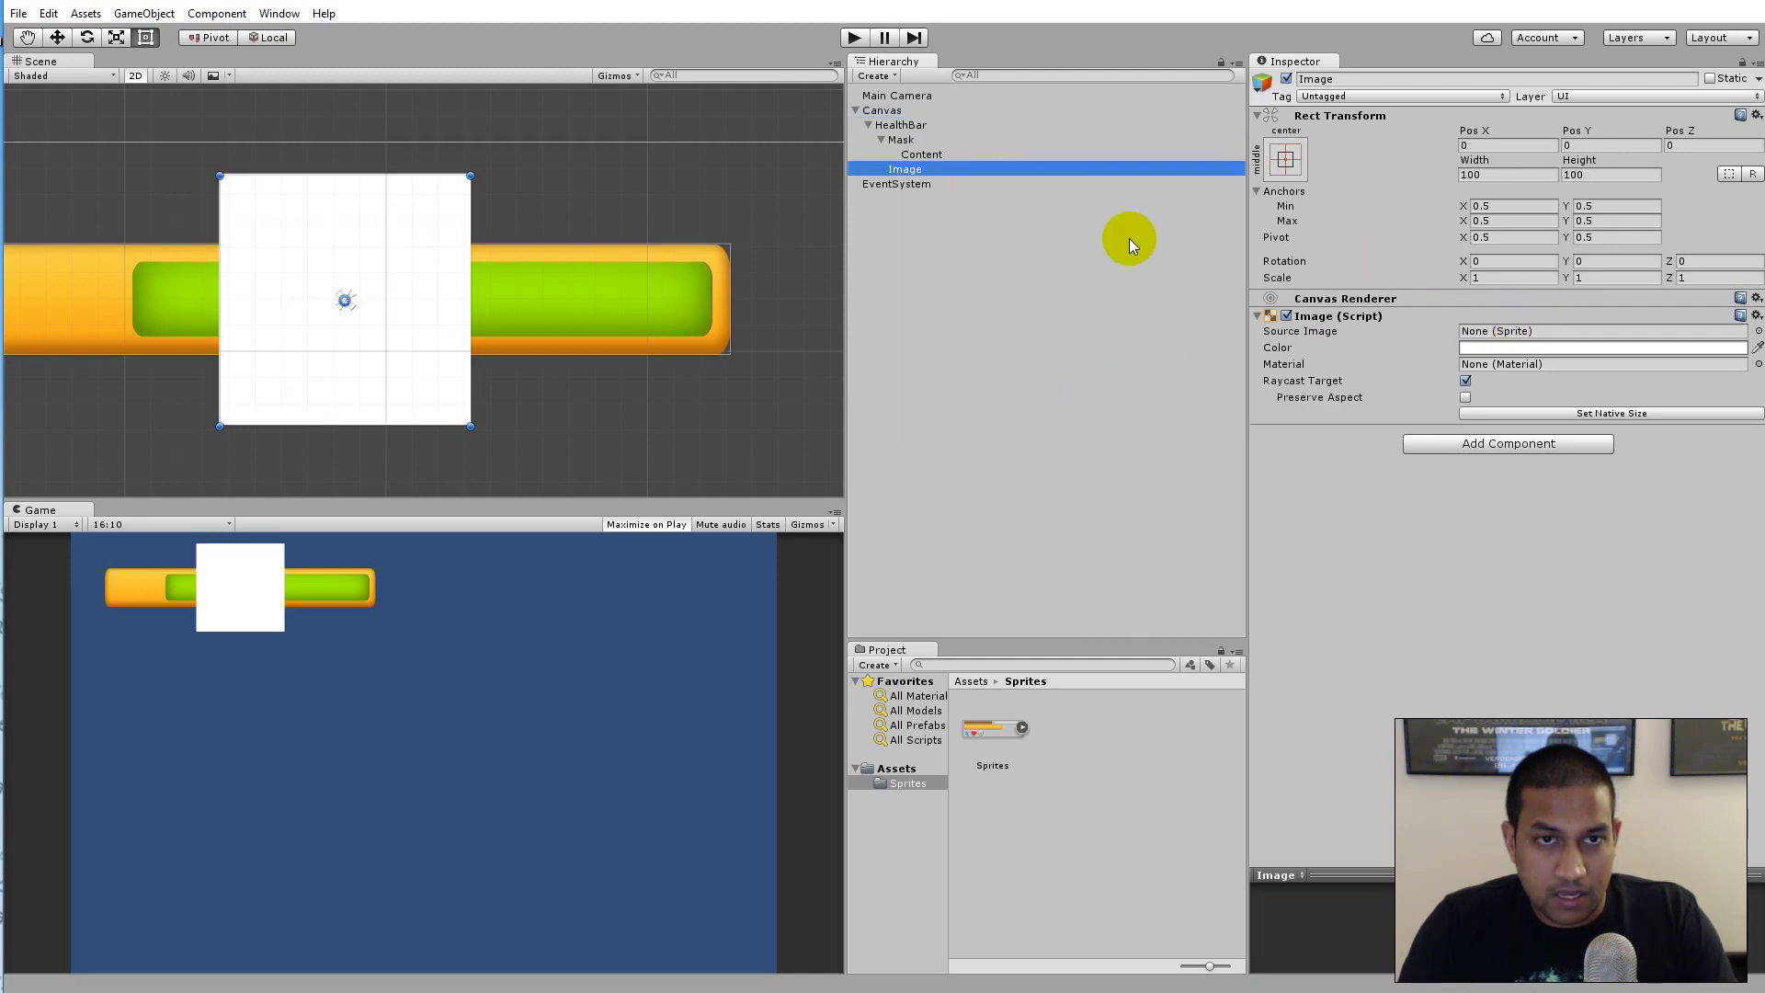
Rename the new Image as Icon and reorder it above Mask within HealthBar.
{"action": "left_click", "coordinate": [947, 169]}
{"action": "type", "text": "Icon"}
{"action": "key", "text": "Return"}
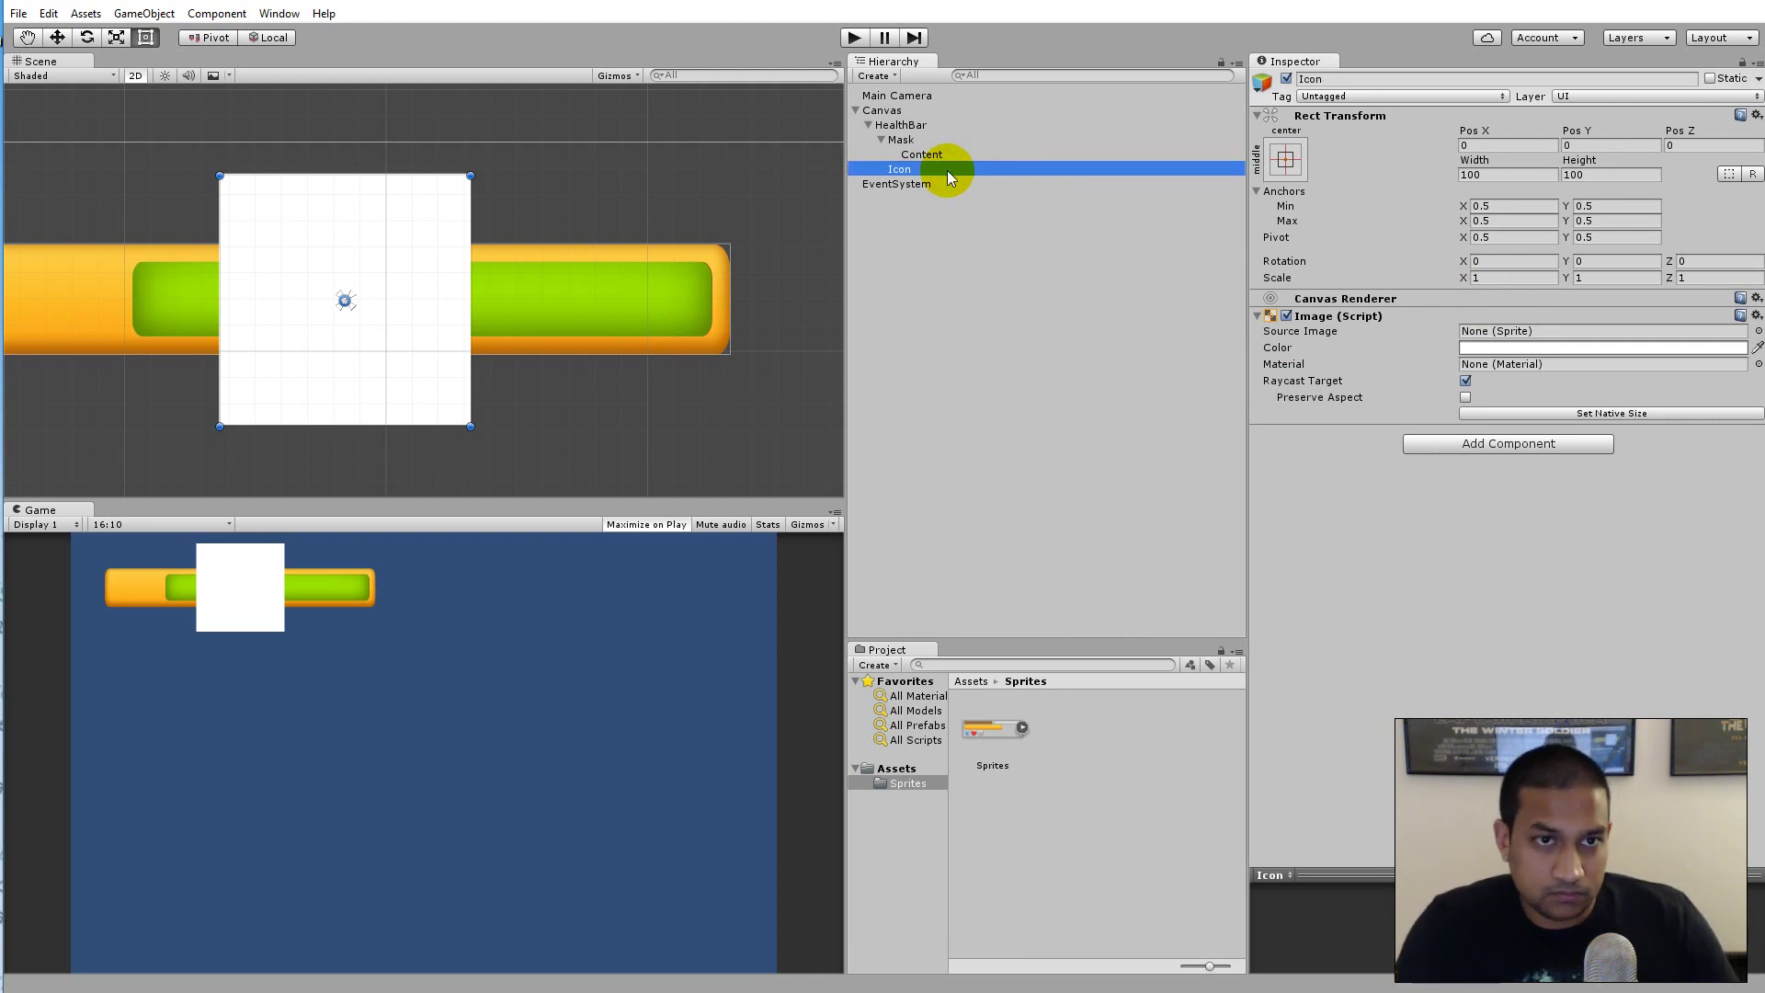
{"action": "left_click_drag", "start_coordinate": [947, 169], "coordinate": [922, 131]}
{"action": "left_click_drag", "start_coordinate": [909, 150], "coordinate": [910, 131]}
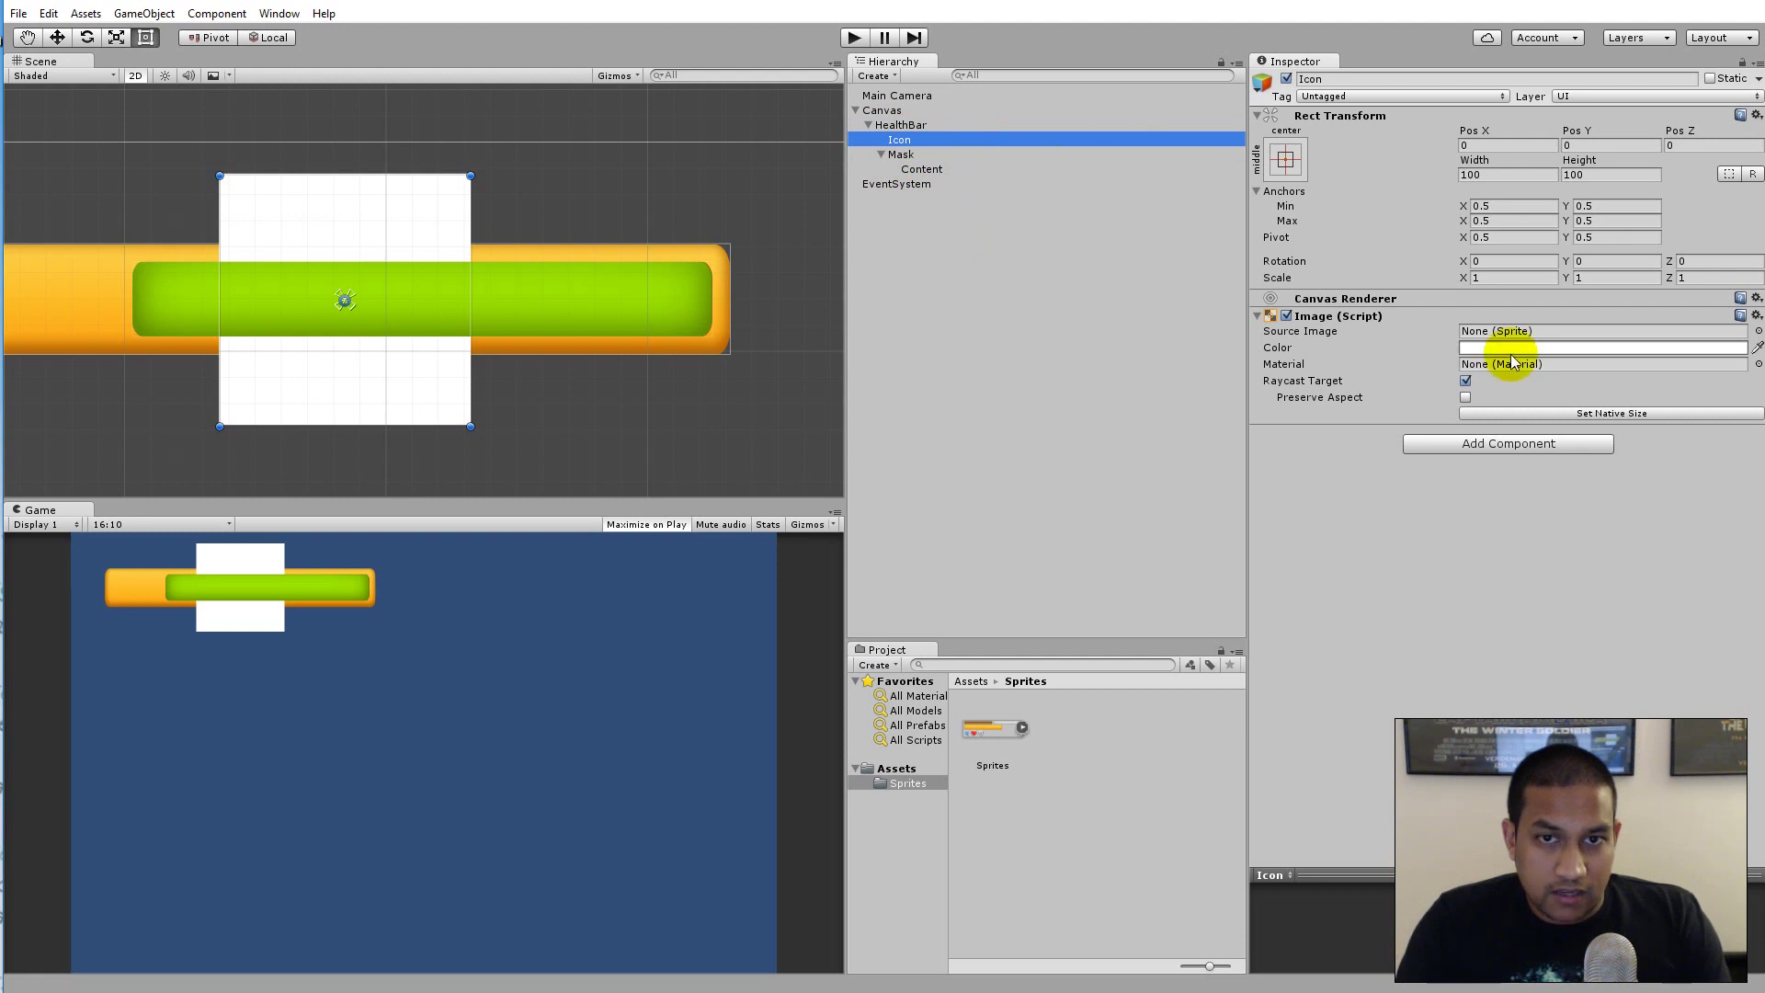
Assign the heart sprite Sprites_4 as Icon's source image and set it to its native size.
{"action": "left_click", "coordinate": [1758, 330]}
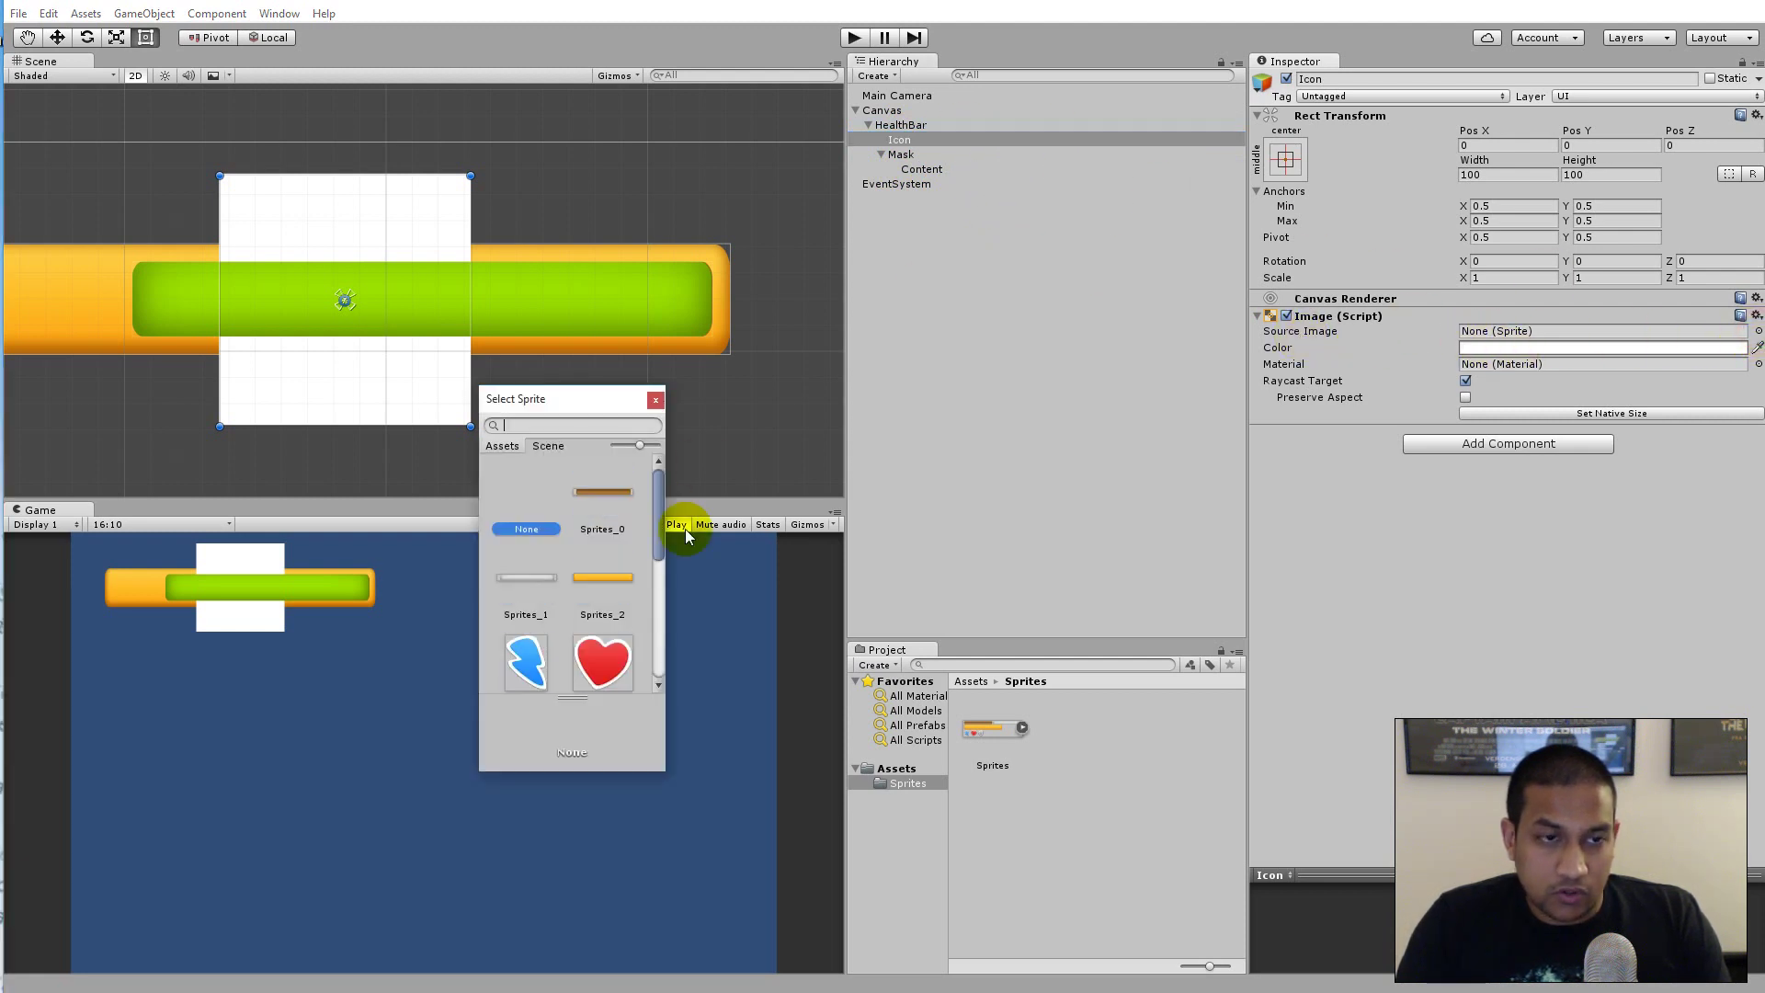
{"action": "scroll", "coordinate": [663, 515], "scroll_direction": "down", "scroll_amount": 3}
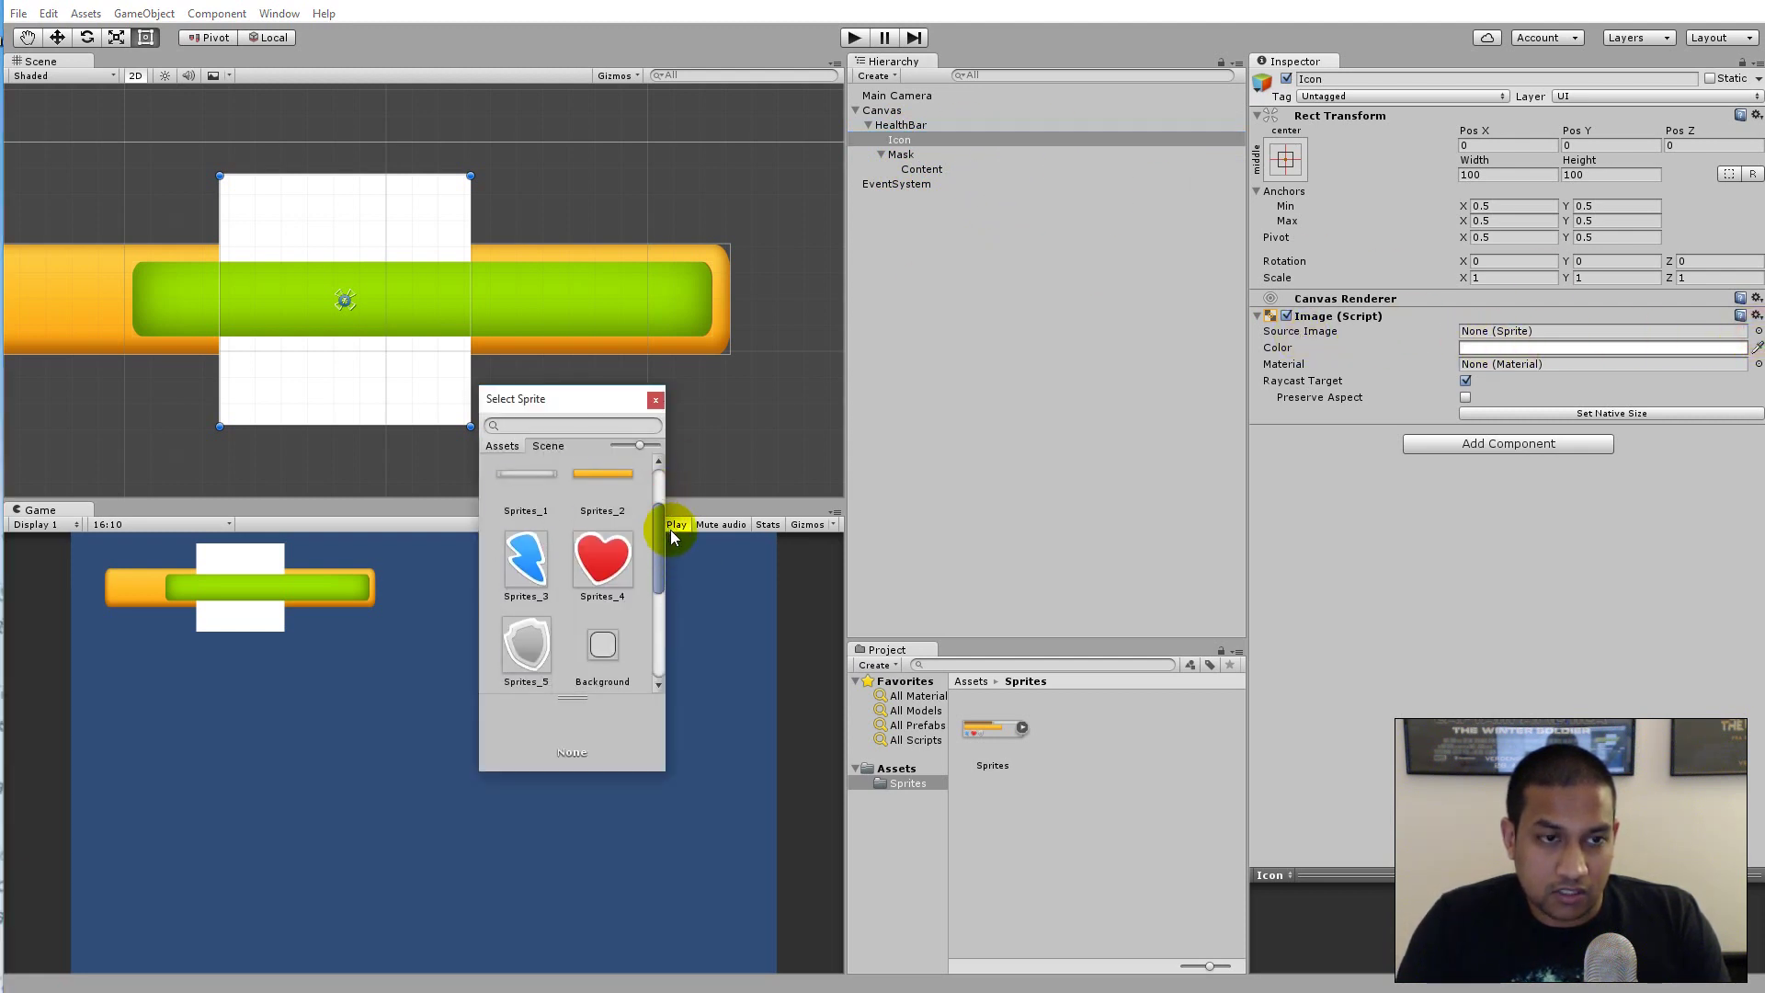
{"action": "double_click", "coordinate": [614, 559]}
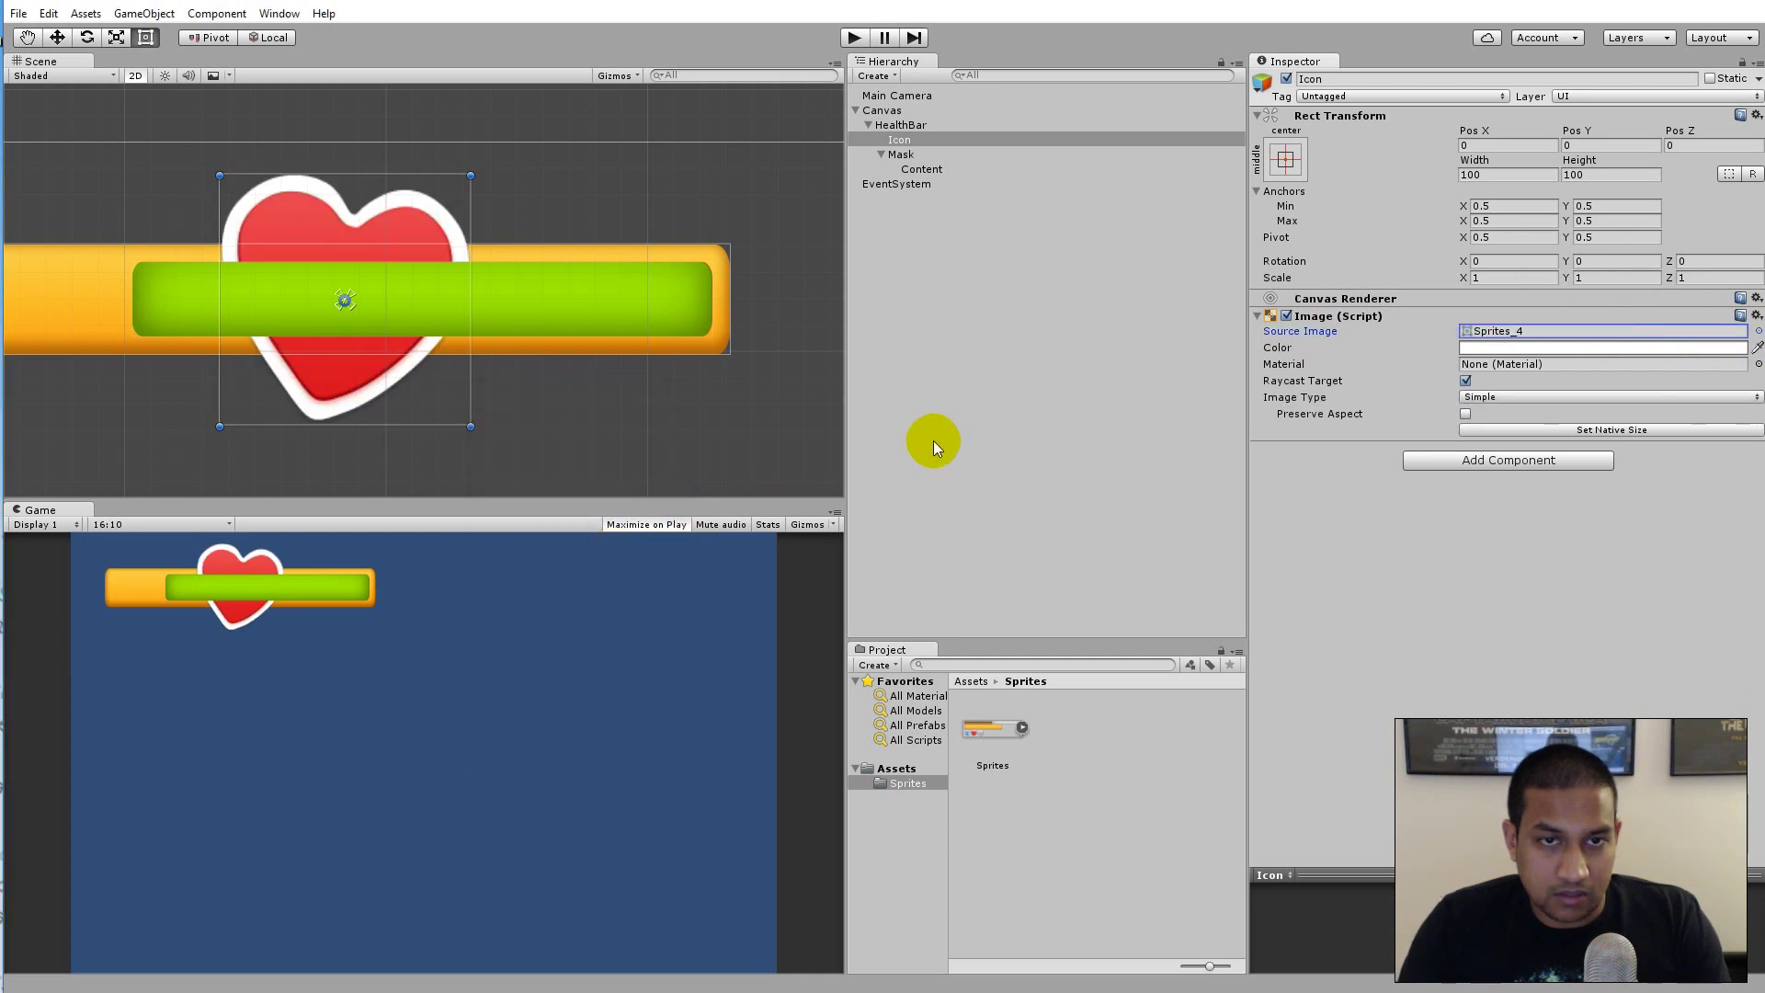
{"action": "left_click", "coordinate": [1529, 431]}
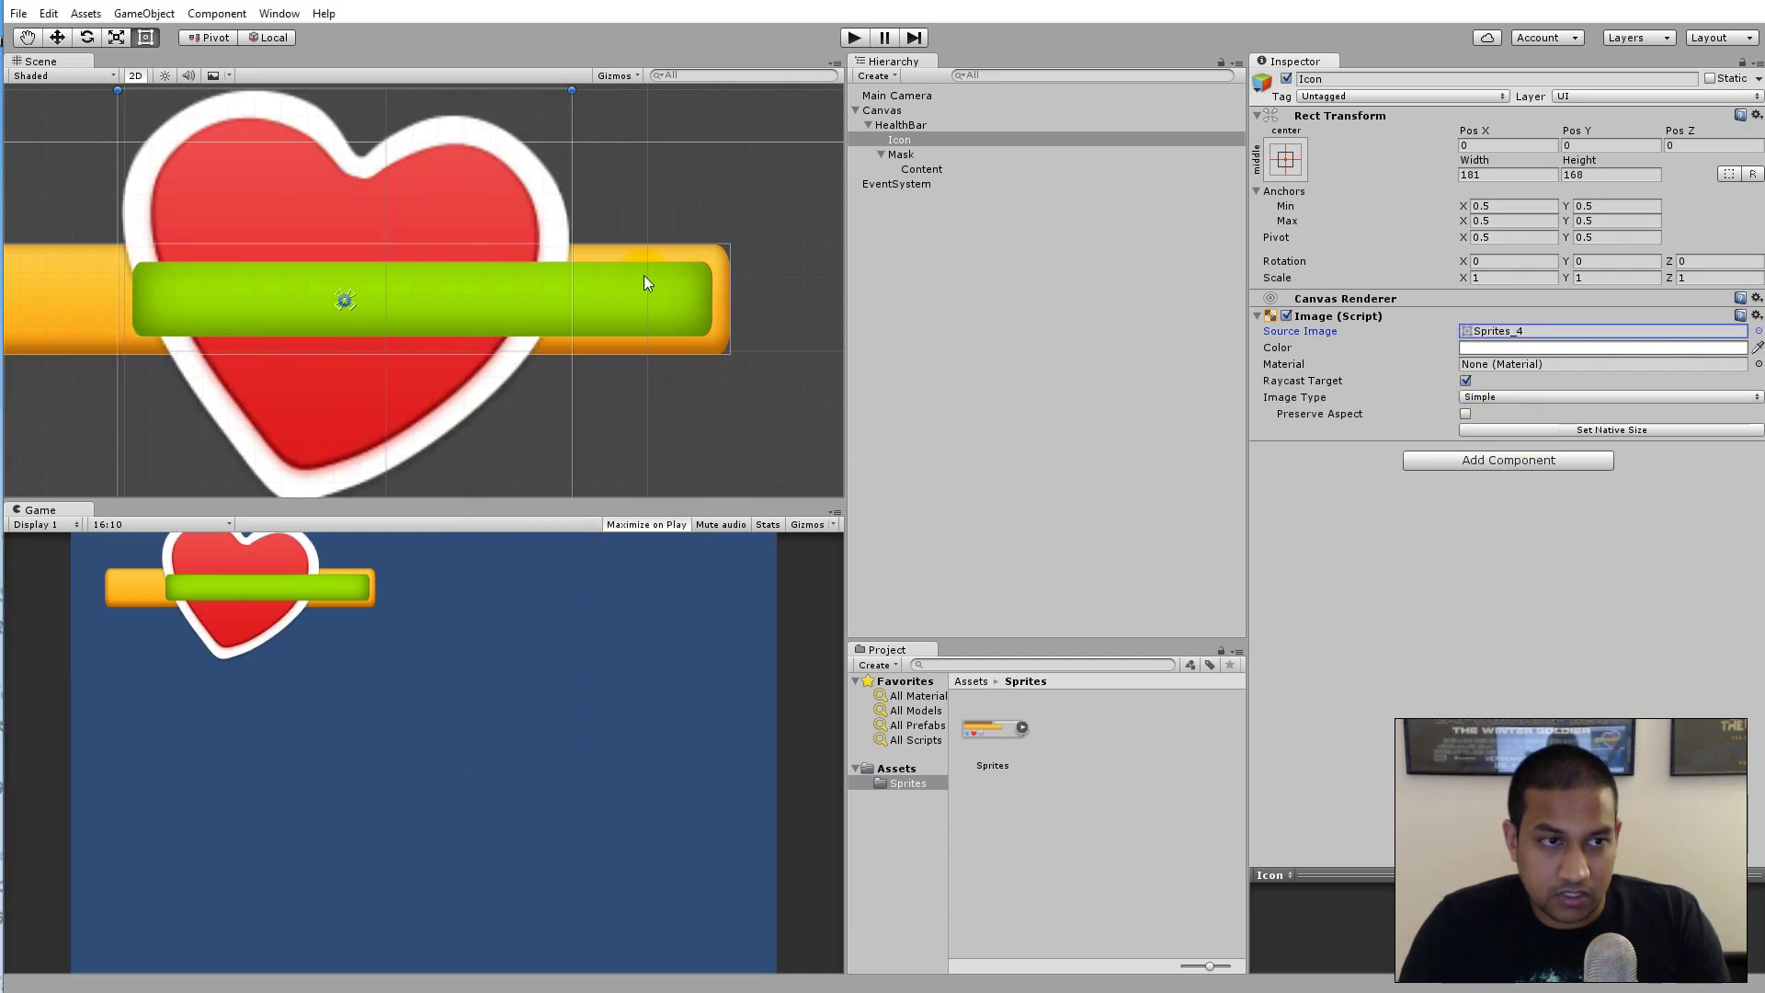
Scale Icon down to about 68 by 63 and place it over the health bar's left end, at about X -122, Y 3.
{"action": "scroll", "coordinate": [452, 215], "scroll_direction": "down", "scroll_amount": 3}
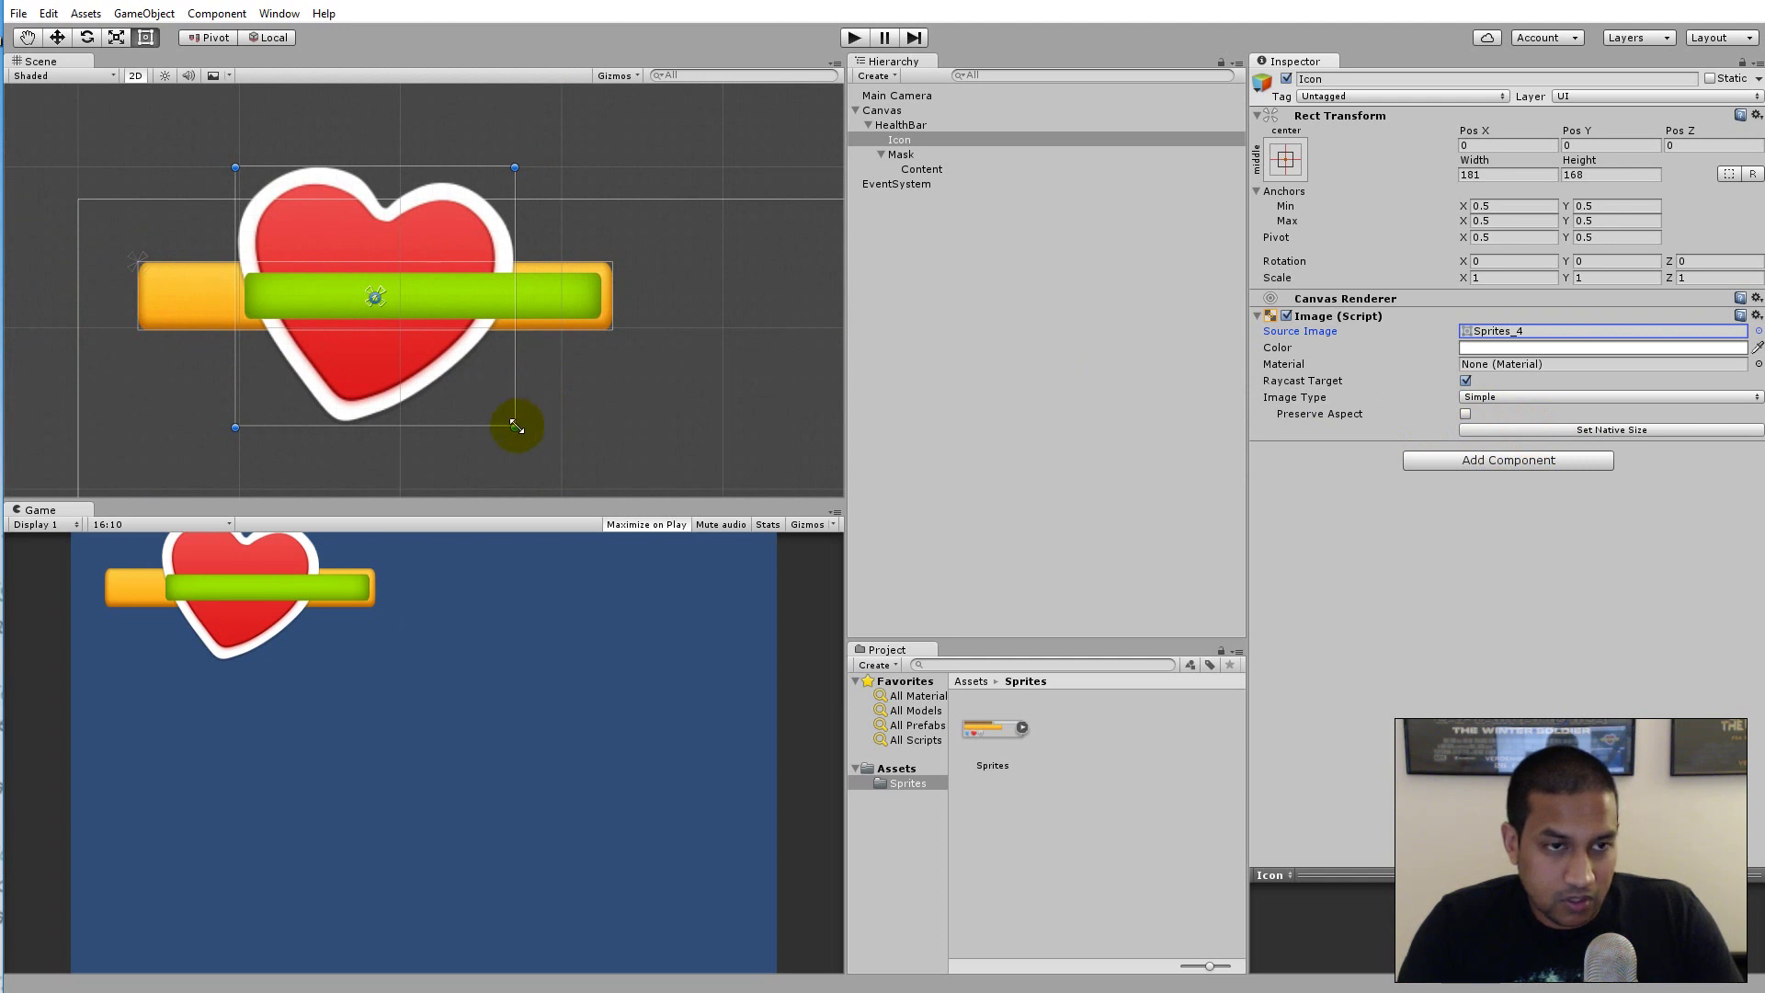
{"action": "mouse_move", "coordinate": [515, 430]}
{"action": "left_mouse_down"}
{"action": "mouse_move", "coordinate": [324, 250]}
{"action": "mouse_move", "coordinate": [208, 291]}
{"action": "mouse_move", "coordinate": [243, 346]}
{"action": "mouse_move", "coordinate": [202, 284]}
{"action": "left_mouse_up"}
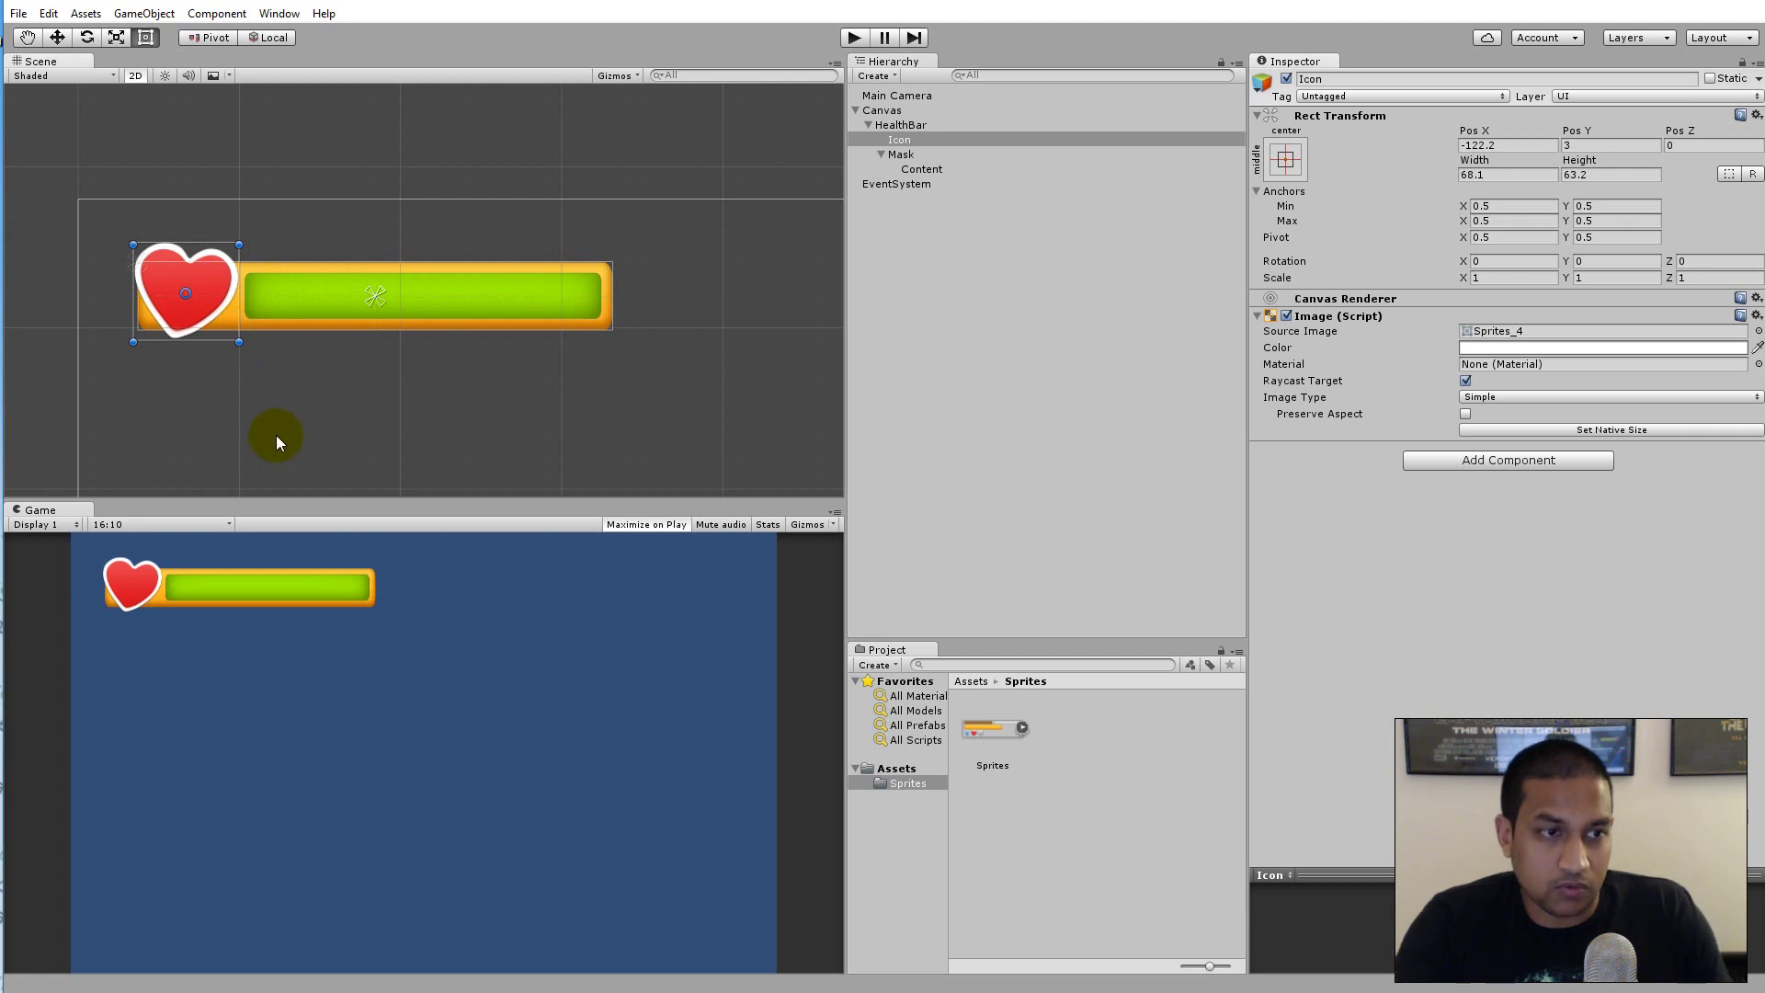
Anchor Icon to the top left of HealthBar.
{"action": "scroll", "coordinate": [230, 386], "scroll_direction": "up", "scroll_amount": 2}
{"action": "mouse_move", "coordinate": [260, 426]}
{"action": "middle_mouse_down"}
{"action": "mouse_move", "coordinate": [448, 430]}
{"action": "mouse_move", "coordinate": [425, 374]}
{"action": "middle_mouse_up"}
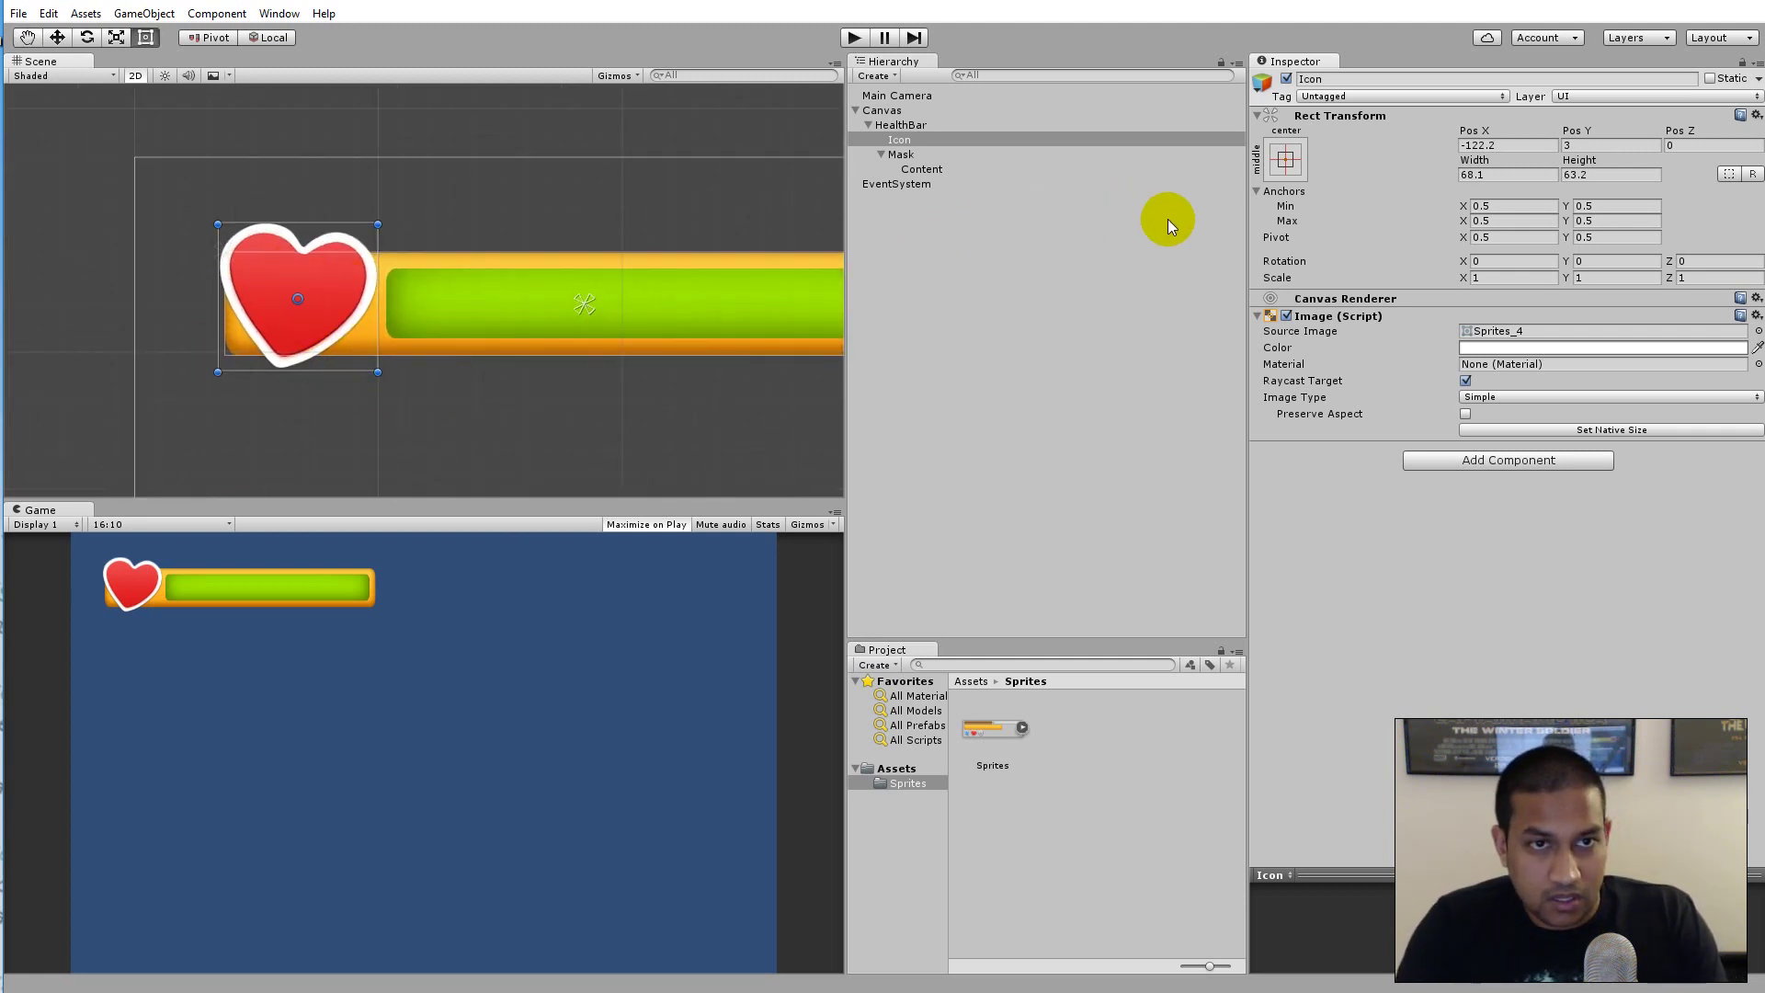
{"action": "left_click", "coordinate": [1284, 163]}
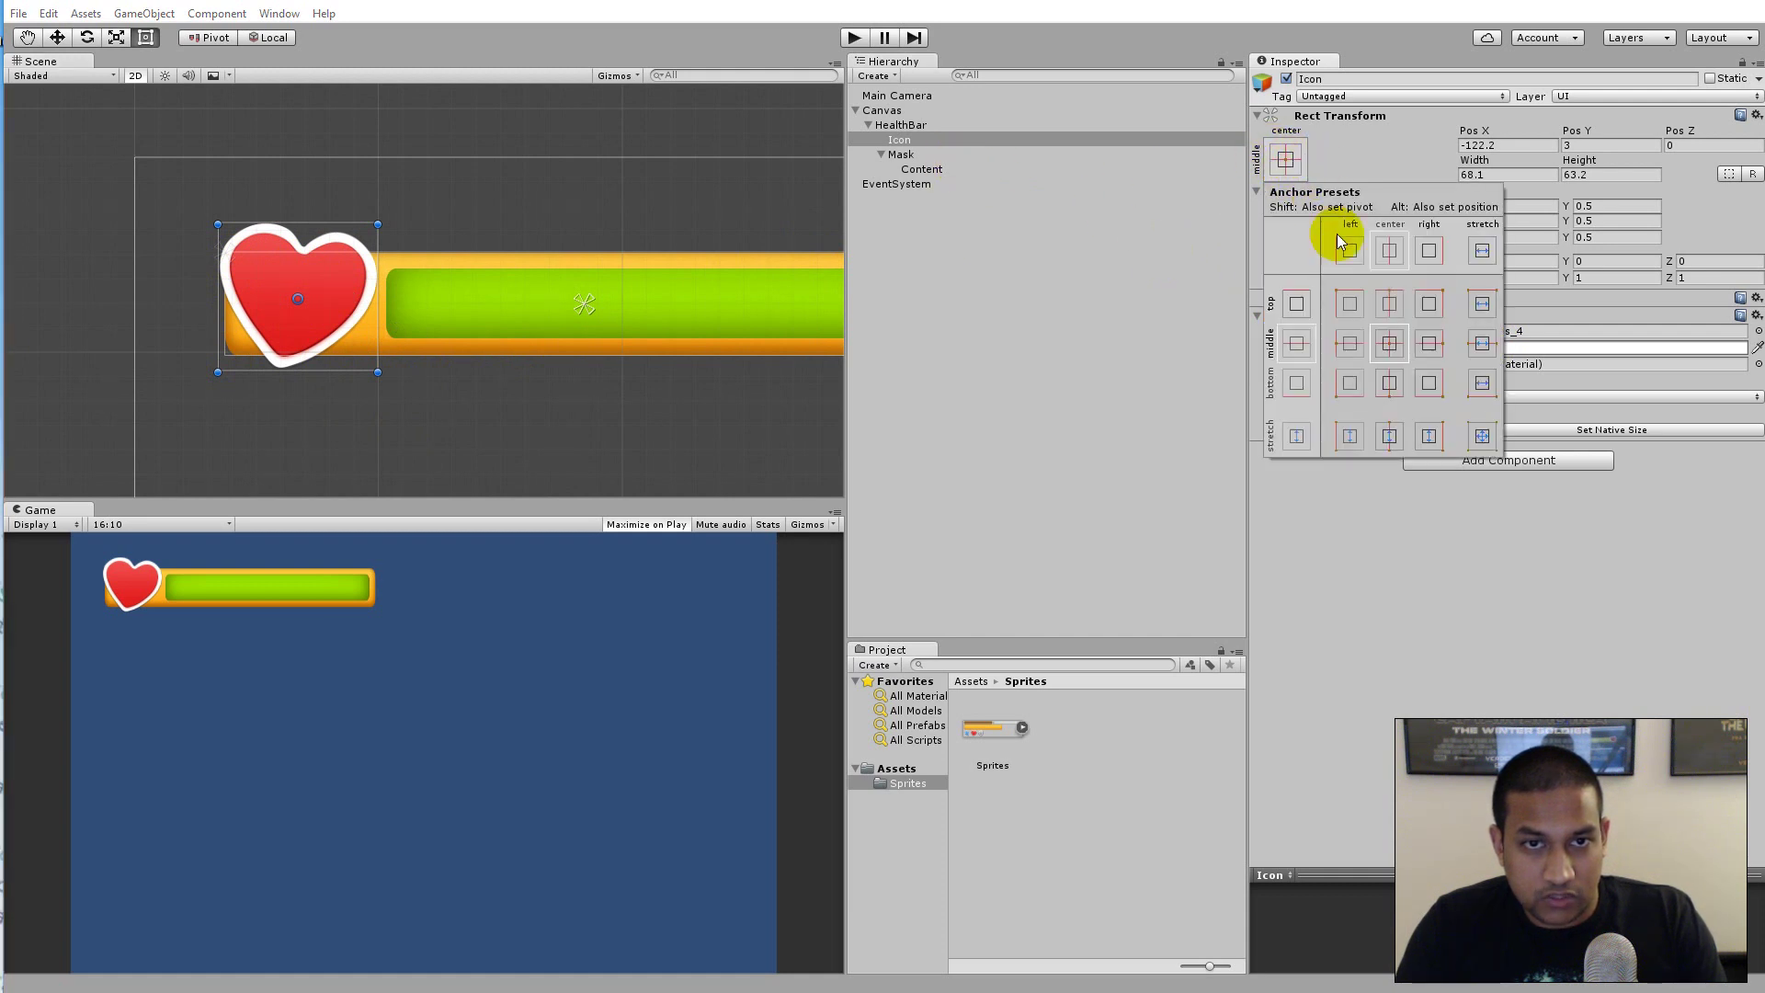
{"action": "left_click", "coordinate": [1351, 304]}
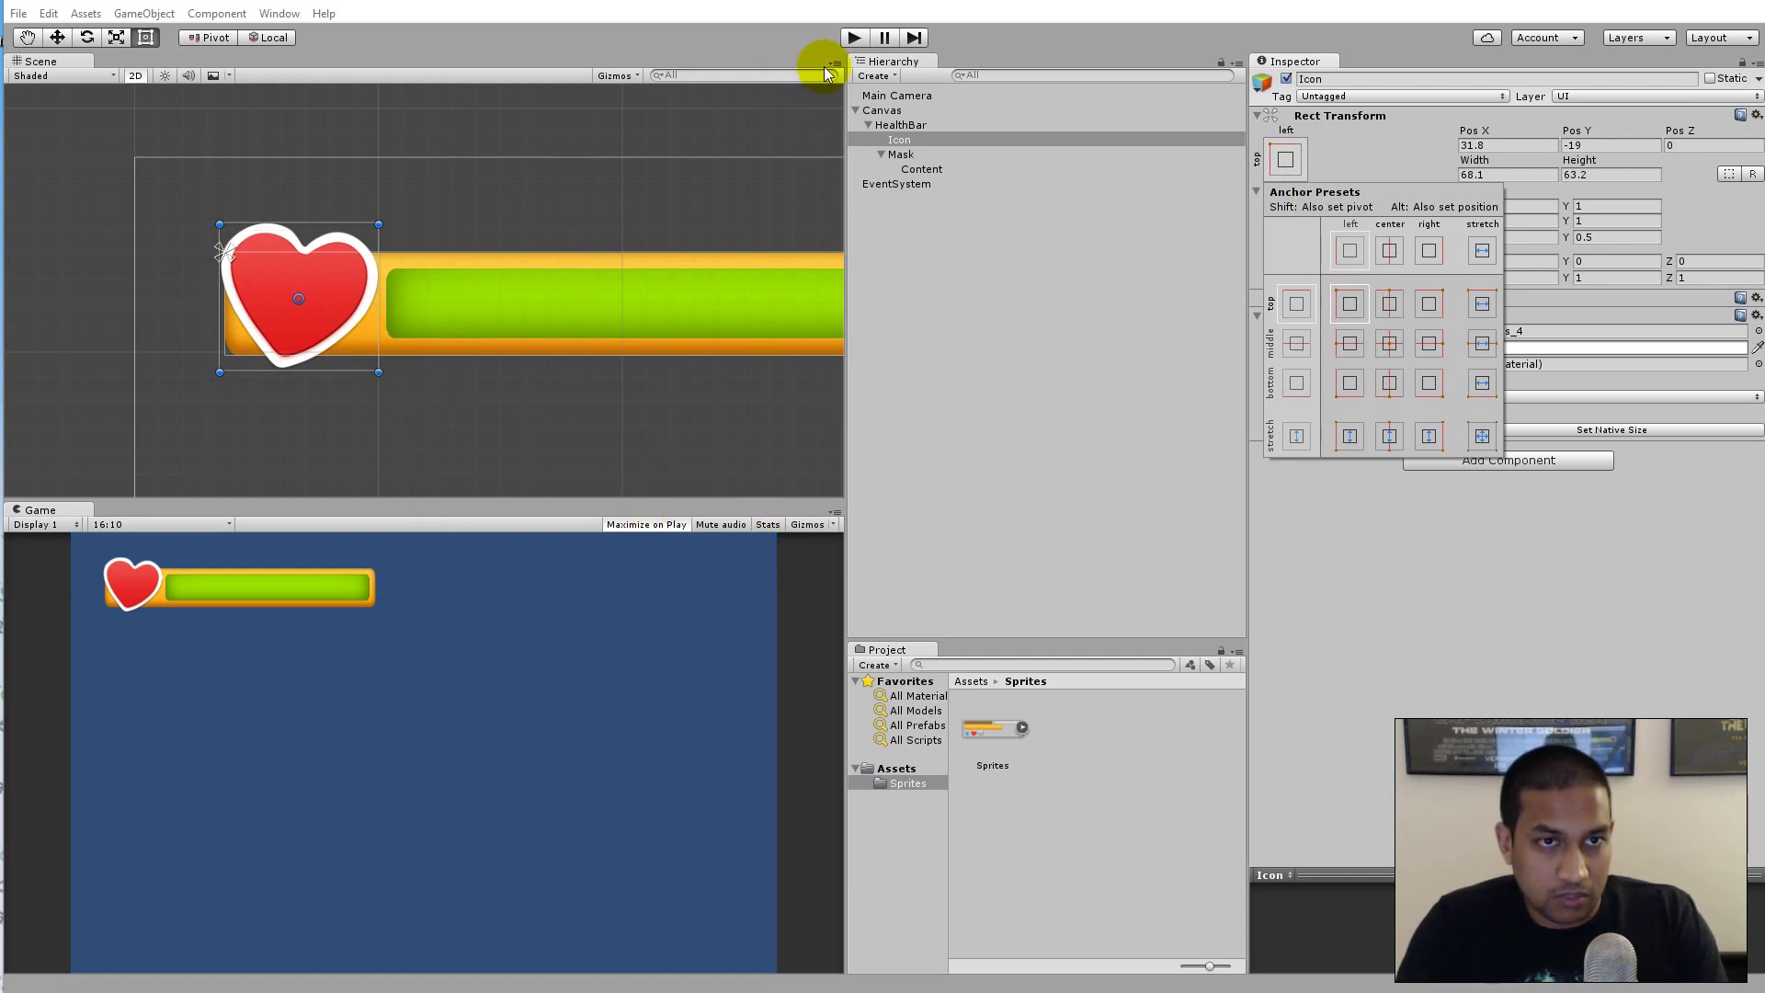
Run the scene to check the health bar with its heart icon, and stop play mode.
{"action": "left_click", "coordinate": [855, 40]}
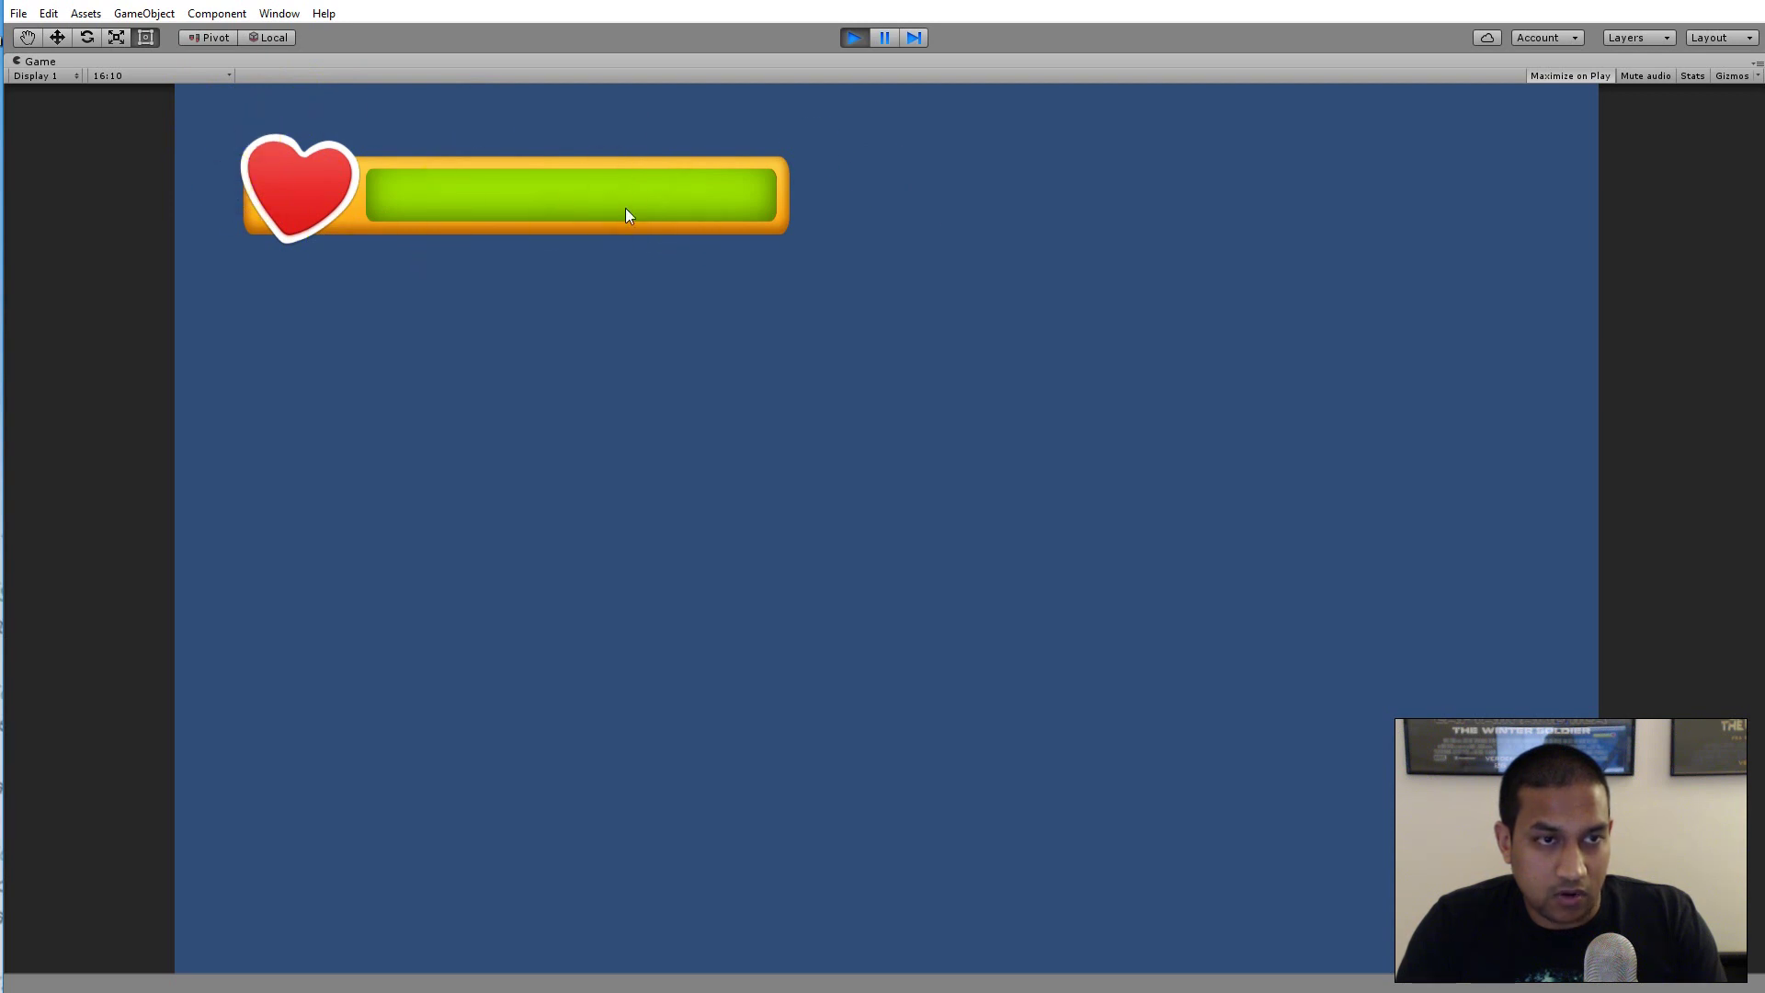
{"action": "left_click", "coordinate": [853, 38]}
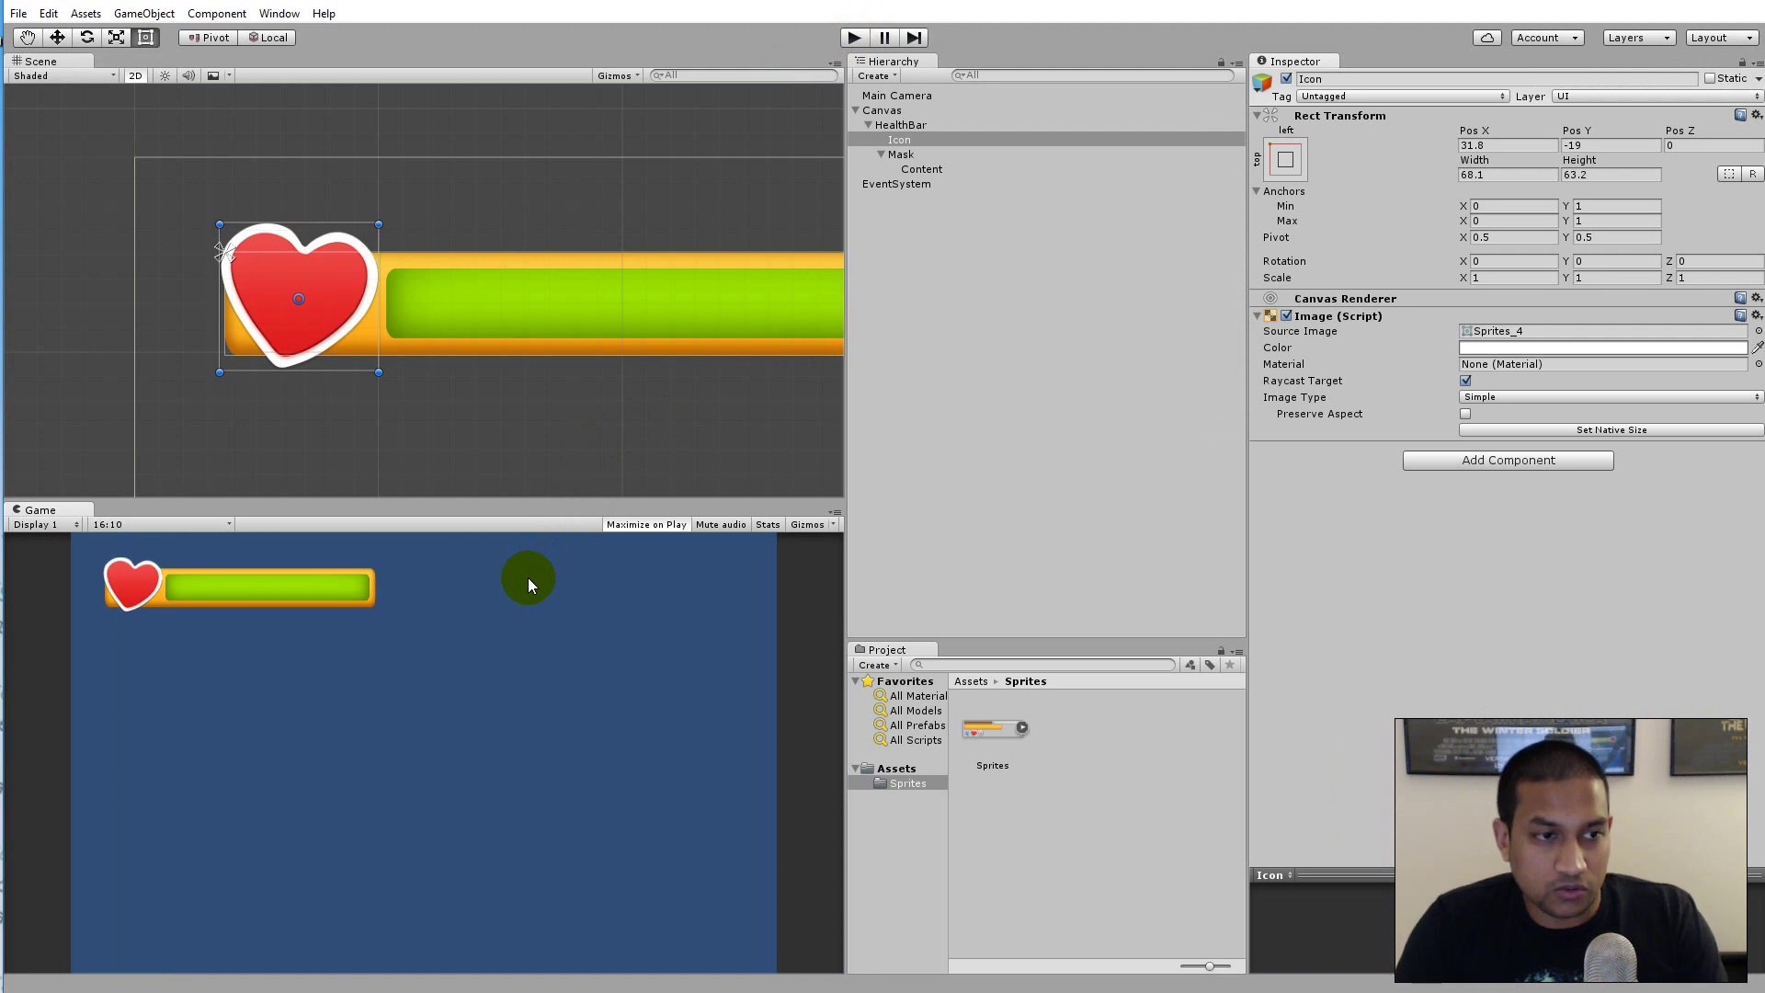
{"action": "scroll", "coordinate": [579, 377], "scroll_direction": "down", "scroll_amount": 3}
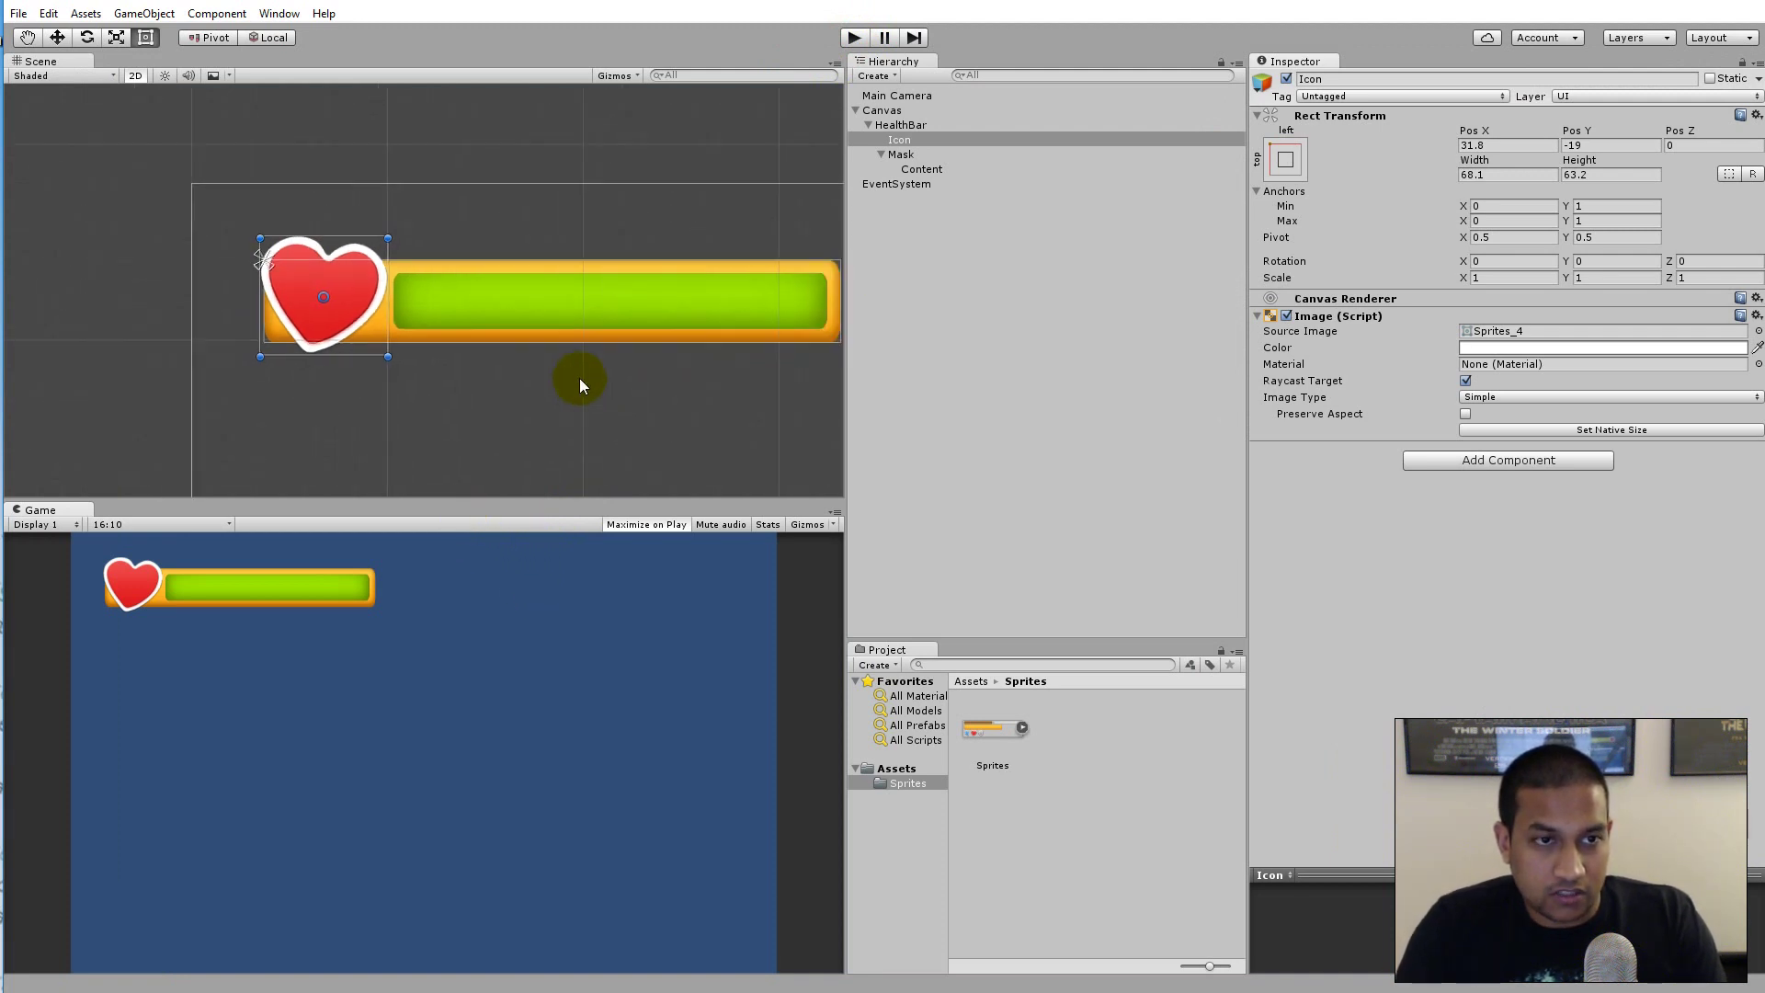